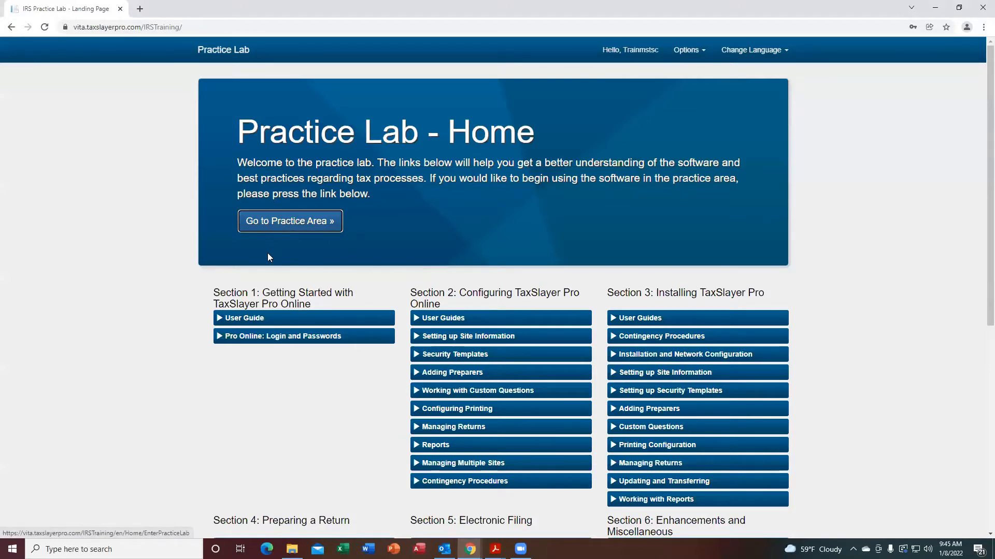
# Enter the practice area and start a new 2021 tax return.
pyautogui.click(282, 226)
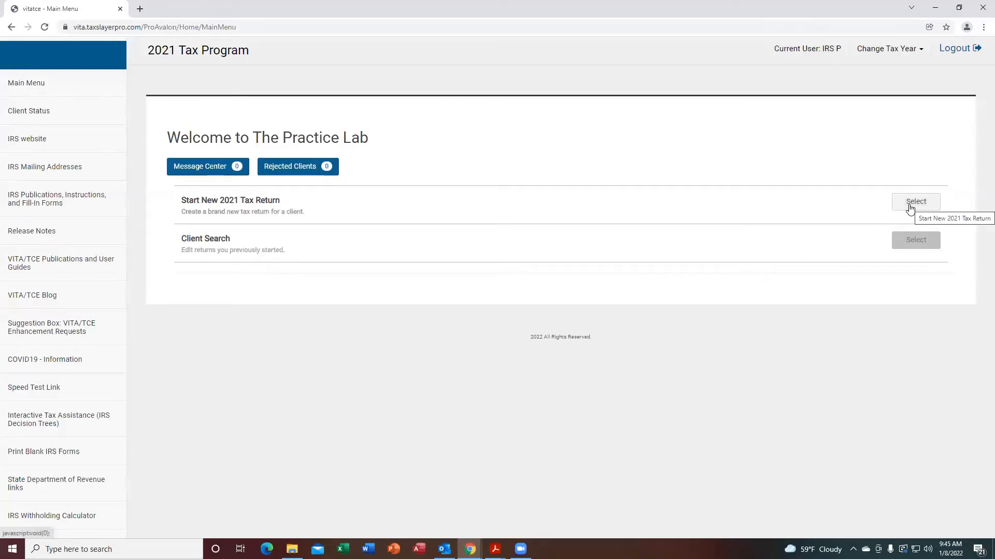
pyautogui.click(910, 209)
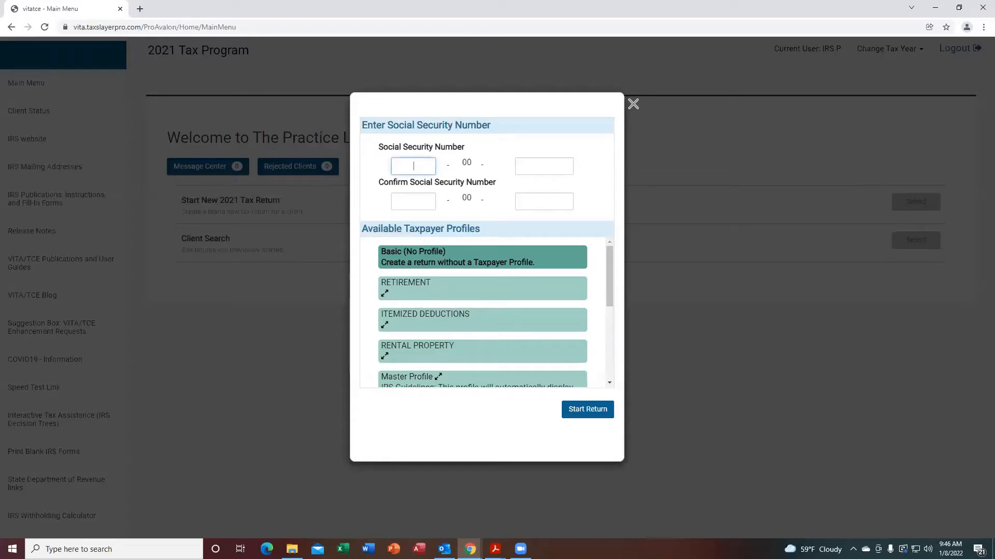
# Check the taxpayers' Social Security cards in the scenario PDF, then return to the browser.
pyautogui.moveTo(495, 548)
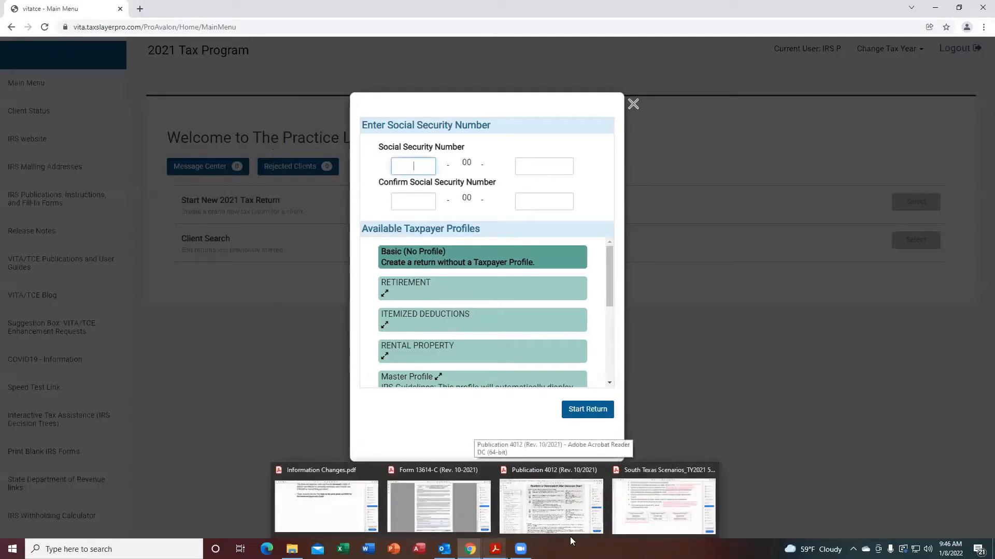
pyautogui.click(664, 499)
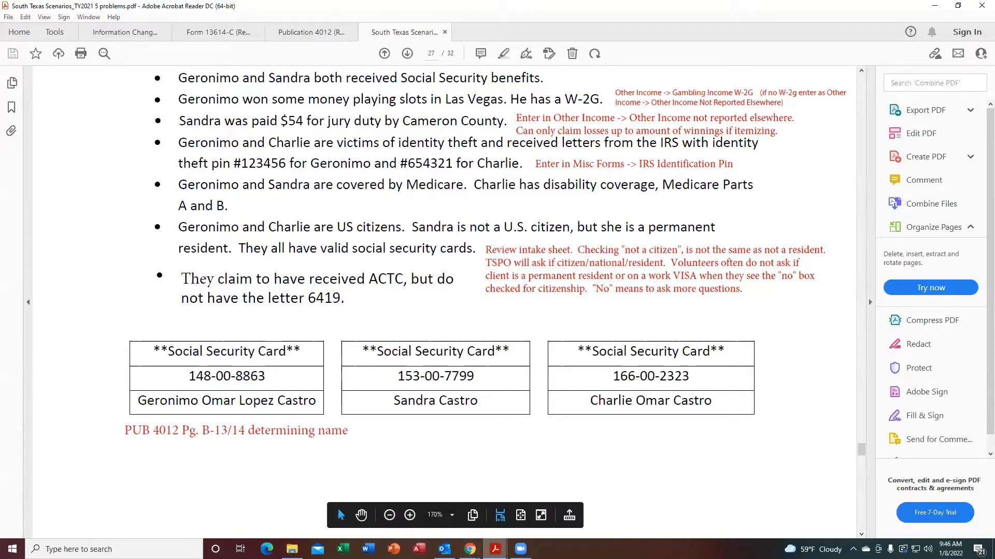
pyautogui.moveTo(494, 549)
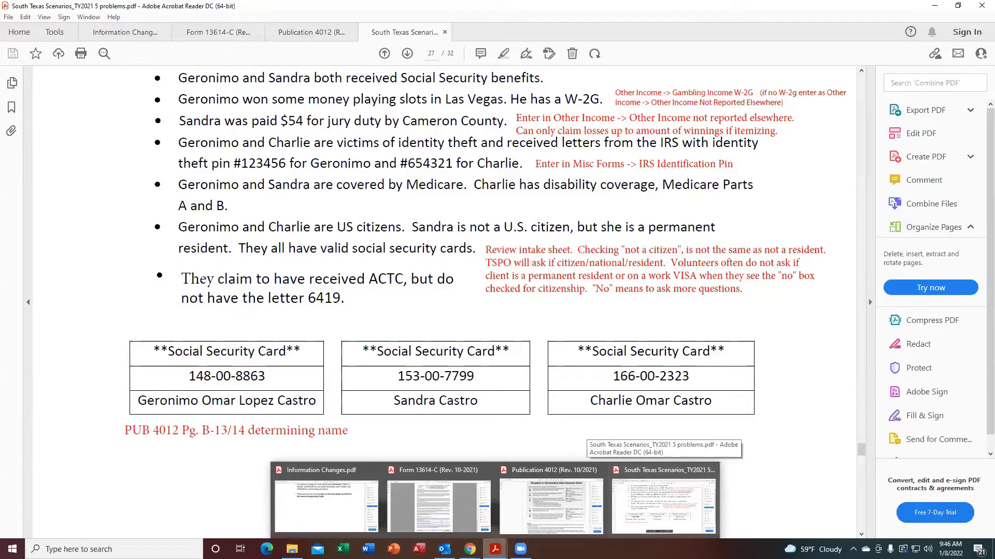
pyautogui.click(518, 529)
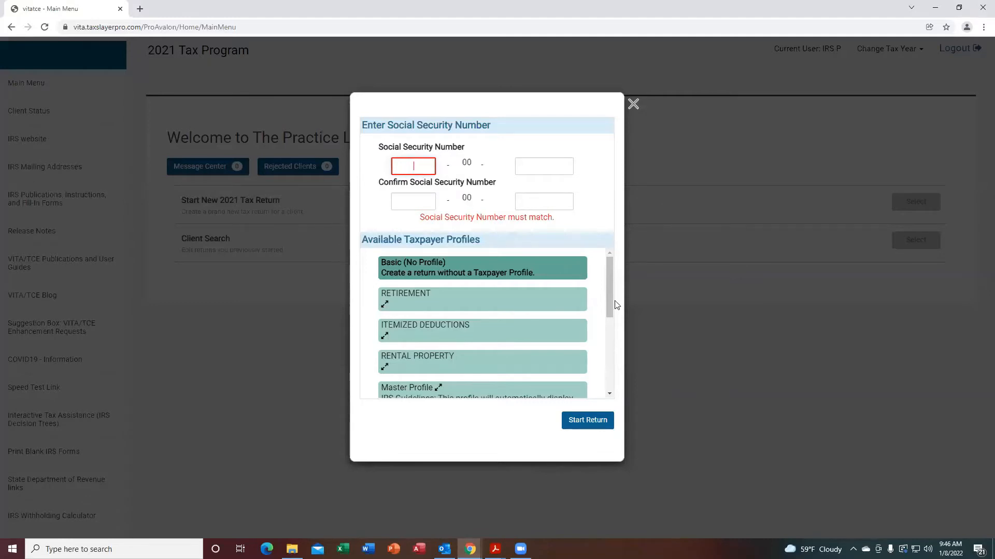
# Enter and confirm the primary taxpayer's Social Security number, then start the return with the Basic profile.
pyautogui.press('Tab')
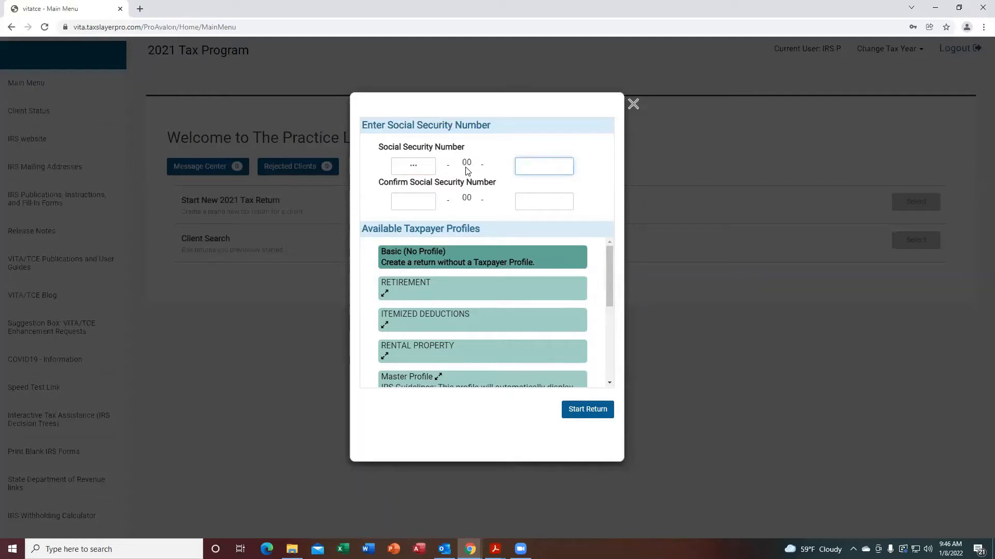
pyautogui.press('Tab')
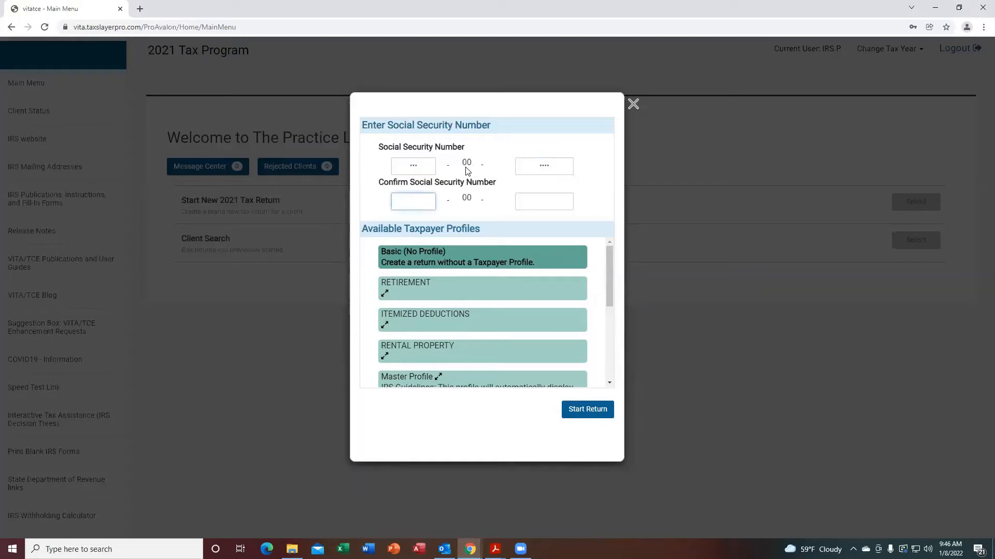
pyautogui.press('Tab')
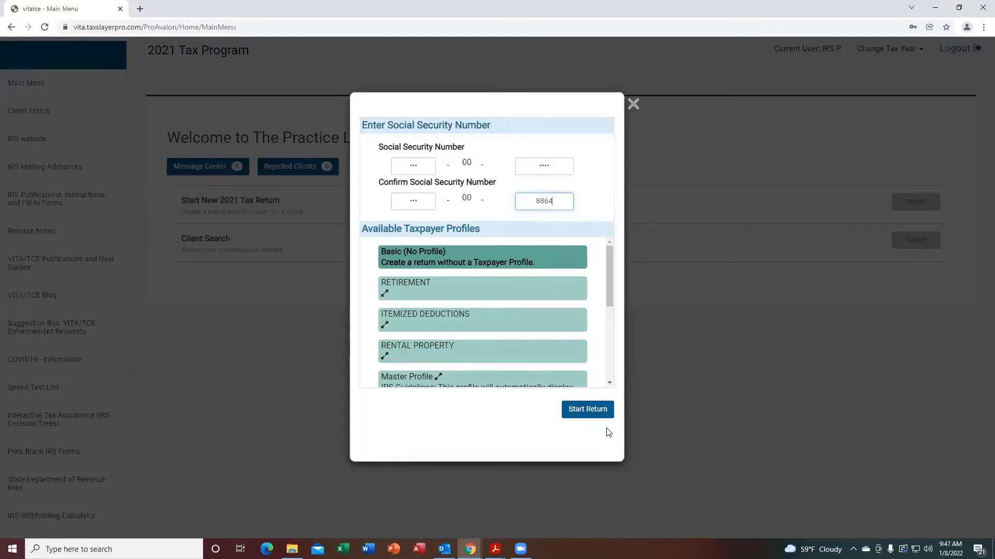
pyautogui.click(593, 409)
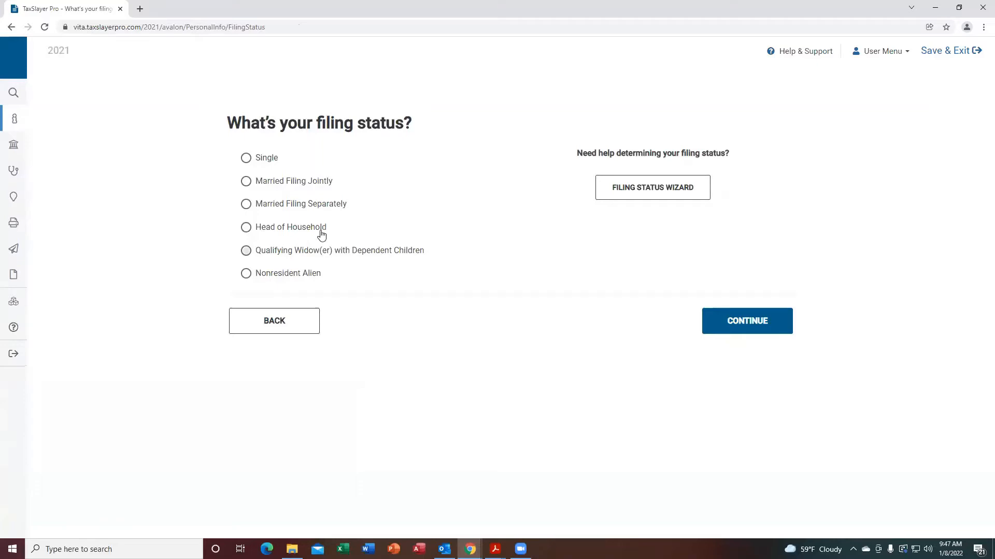
# Set the filing status to Married Filing Jointly and continue.
pyautogui.click(246, 183)
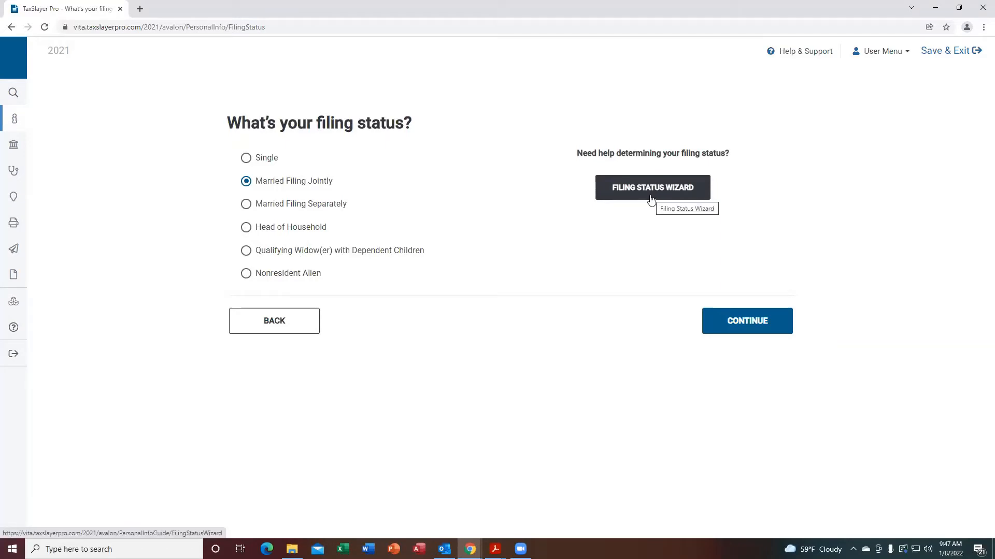
pyautogui.click(739, 325)
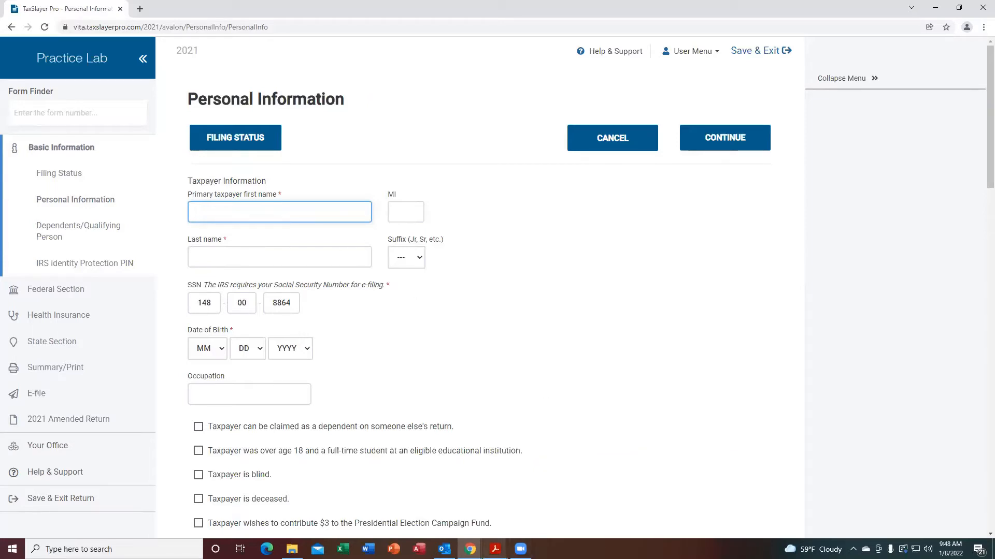
# Open Publication 4012 and jump from its table of contents to the Entering Basic Information page.
pyautogui.moveTo(495, 549)
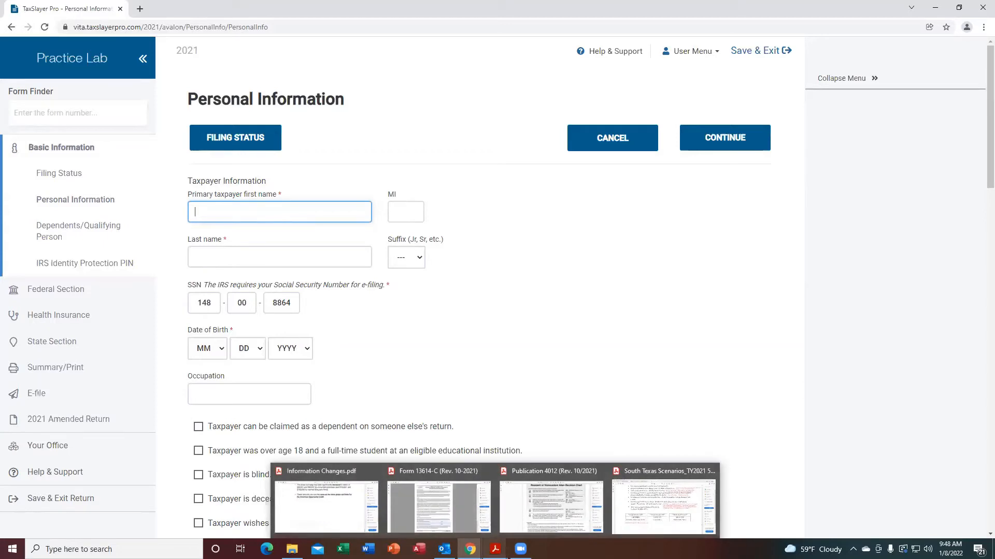
pyautogui.click(537, 520)
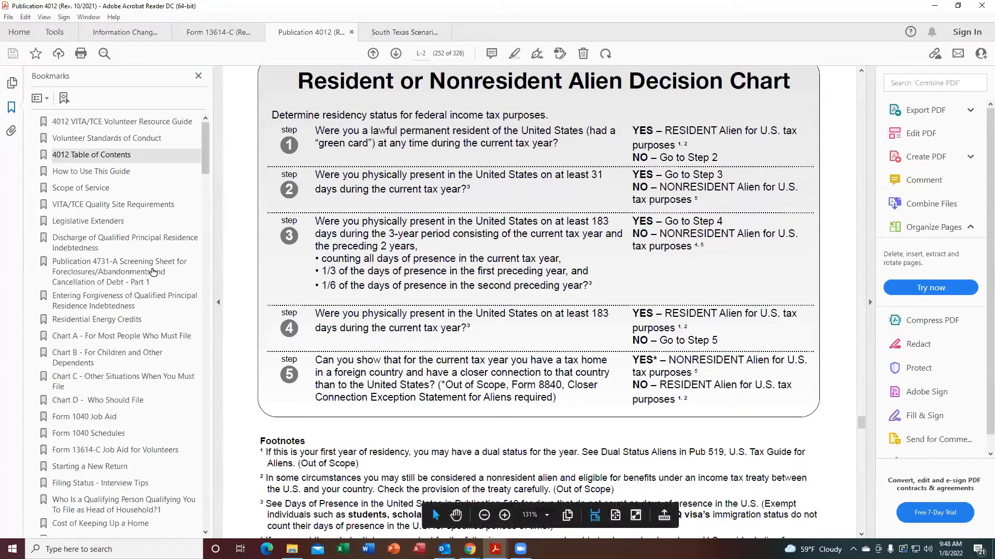
pyautogui.click(81, 157)
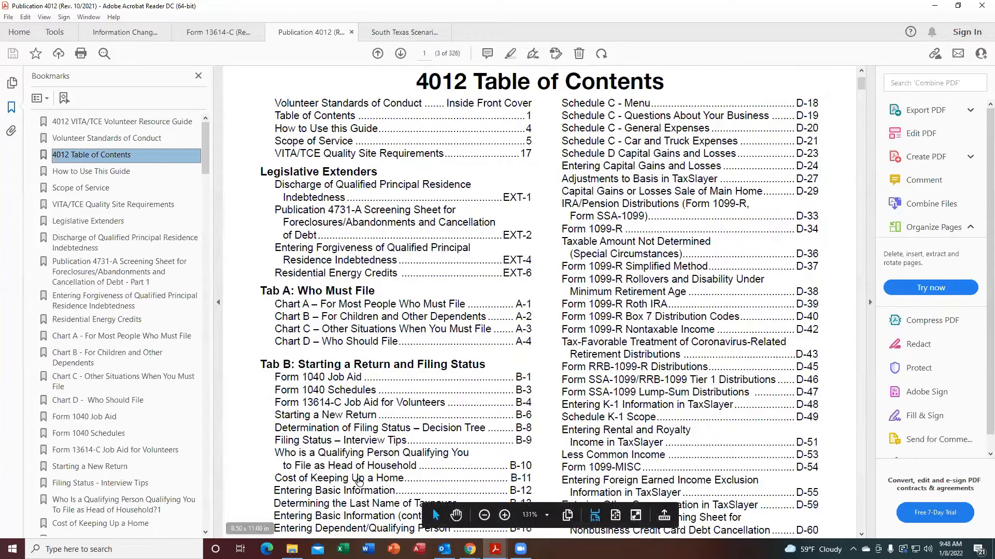
pyautogui.click(860, 534)
pyautogui.click(861, 534)
pyautogui.click(861, 534)
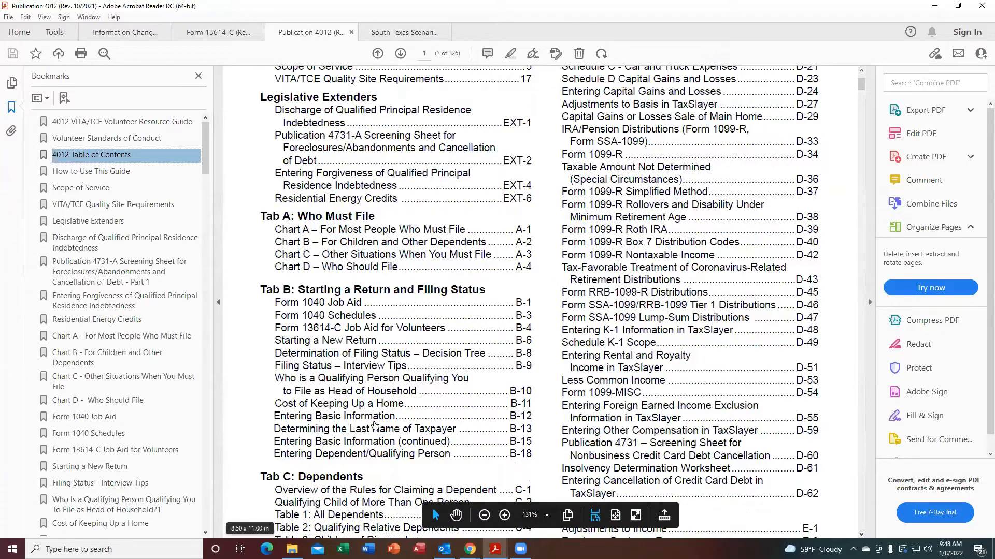
pyautogui.click(524, 418)
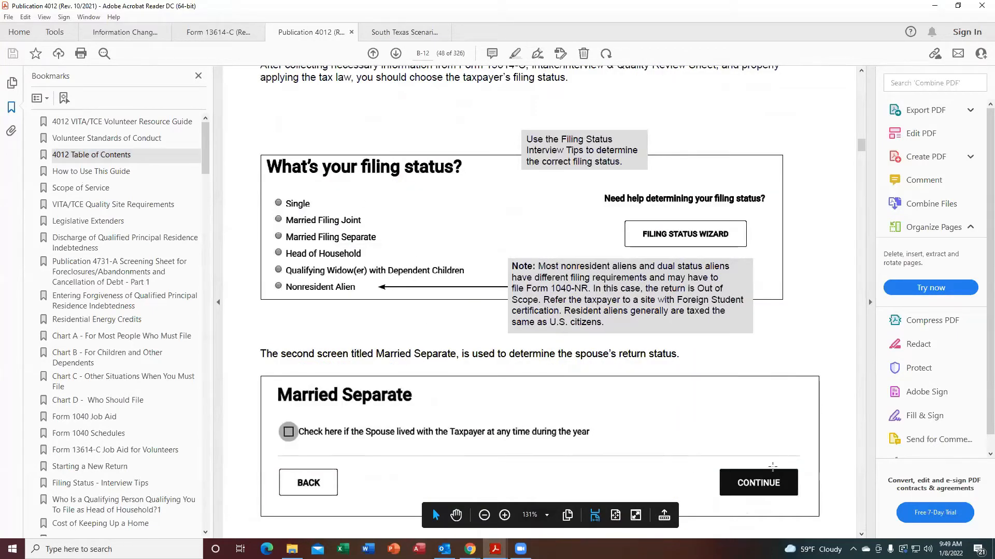
# Read the name control examples for determining the taxpayer's last name, then switch back to the tax return.
pyautogui.click(861, 534)
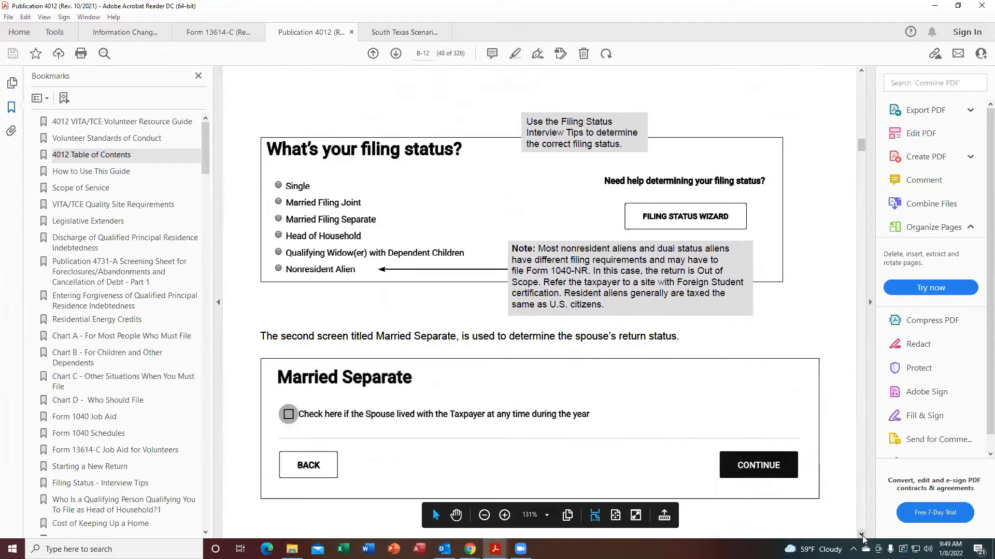
pyautogui.click(862, 535)
pyautogui.scroll(-3, 863, 538)
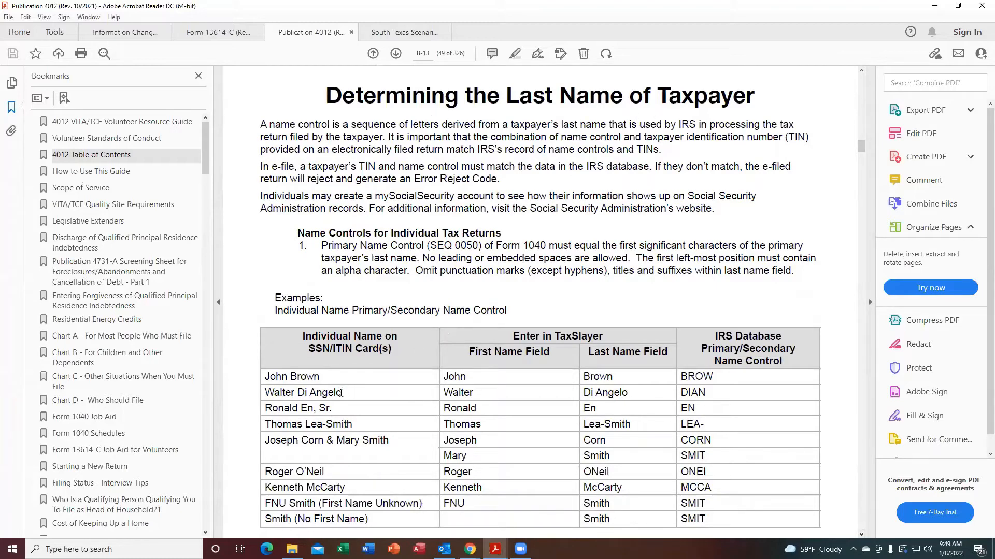
pyautogui.click(861, 535)
pyautogui.click(860, 535)
pyautogui.click(861, 535)
pyautogui.click(860, 535)
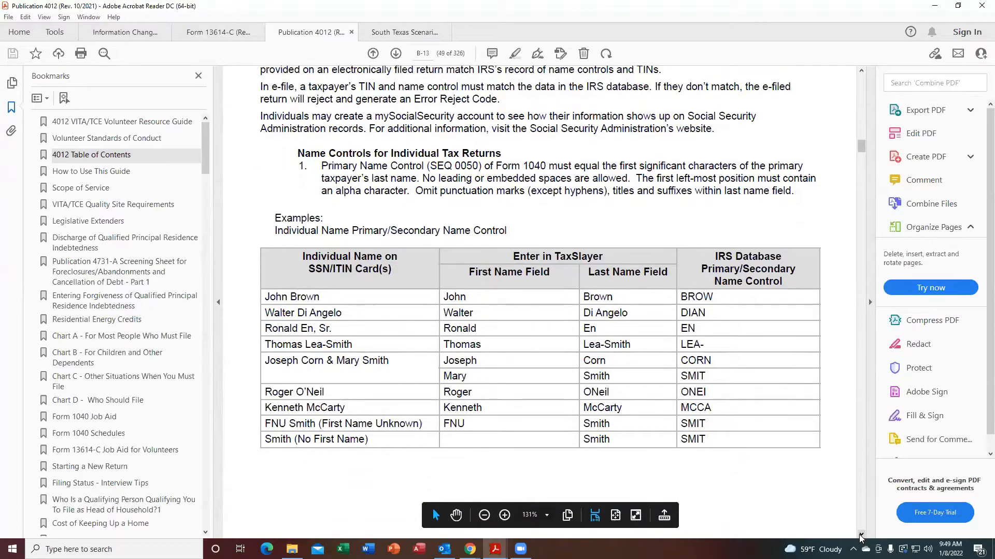
pyautogui.click(860, 535)
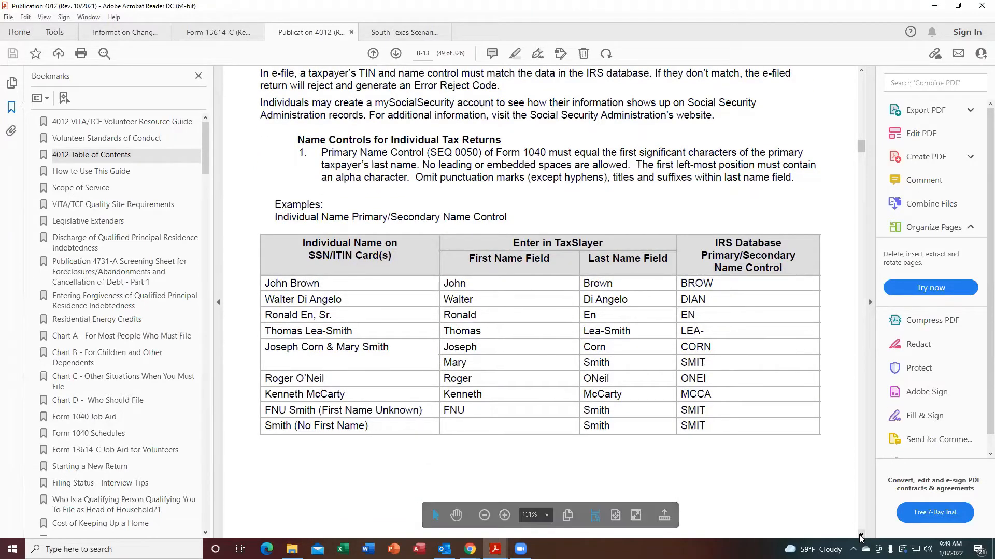
pyautogui.click(860, 535)
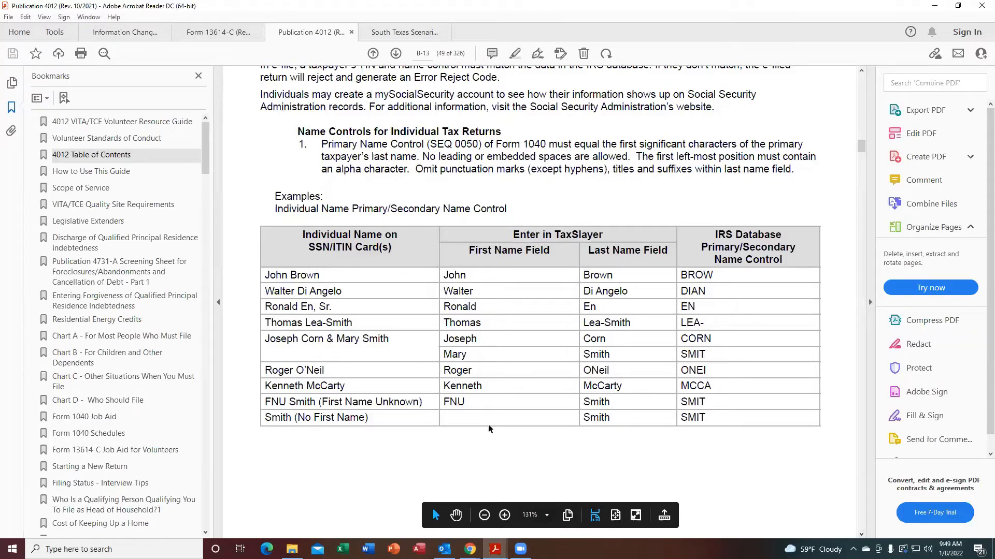
pyautogui.click(861, 535)
pyautogui.scroll(-10, 861, 535)
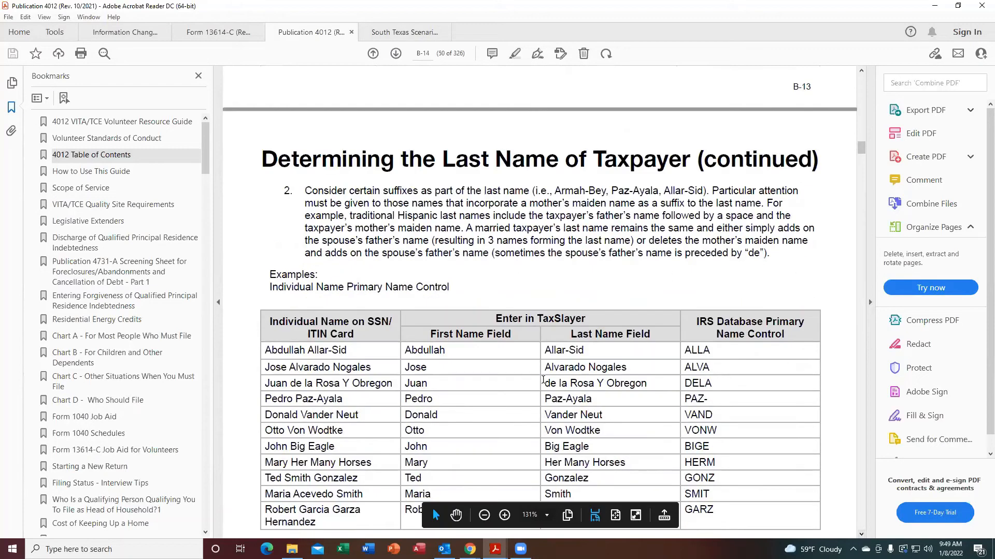
pyautogui.scroll(-9, 861, 538)
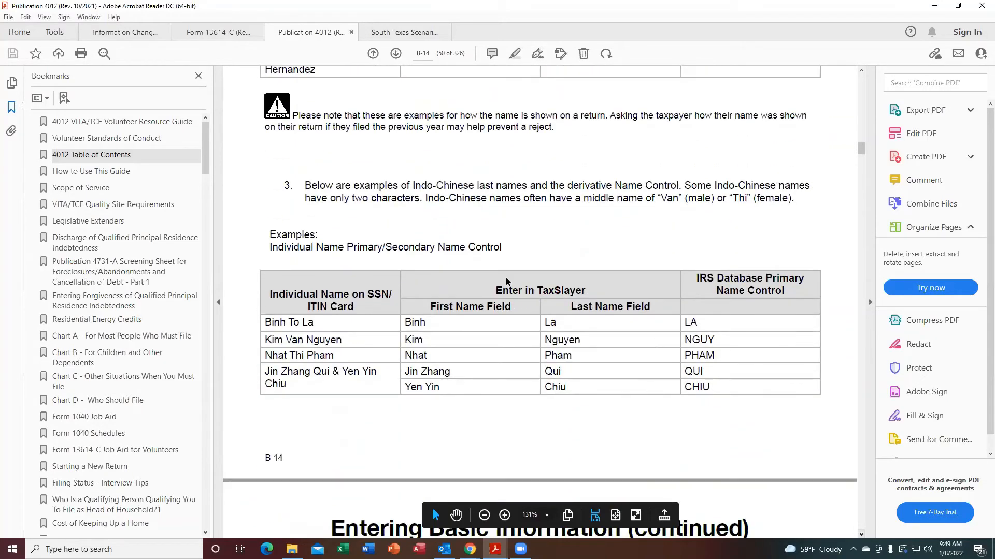
pyautogui.scroll(7, 861, 71)
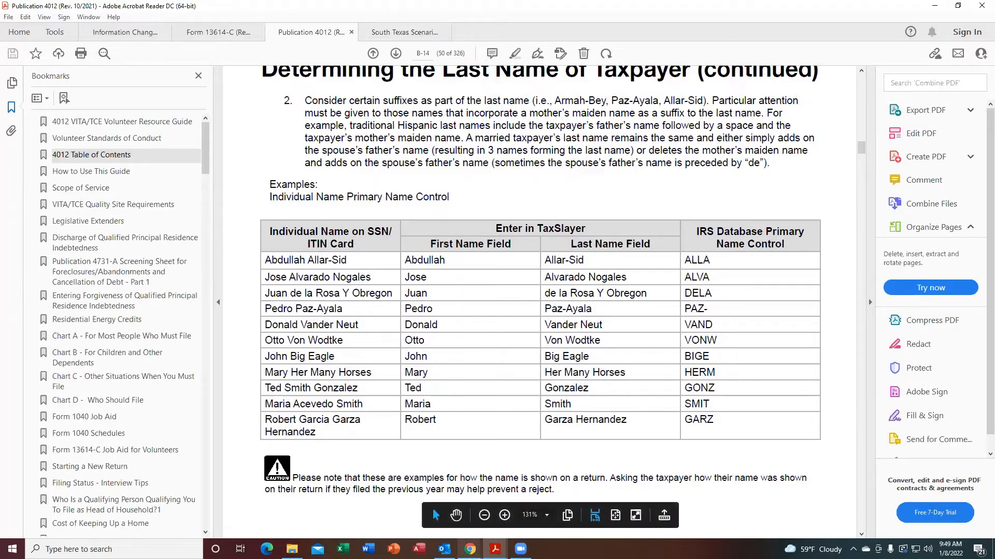
pyautogui.moveTo(470, 549)
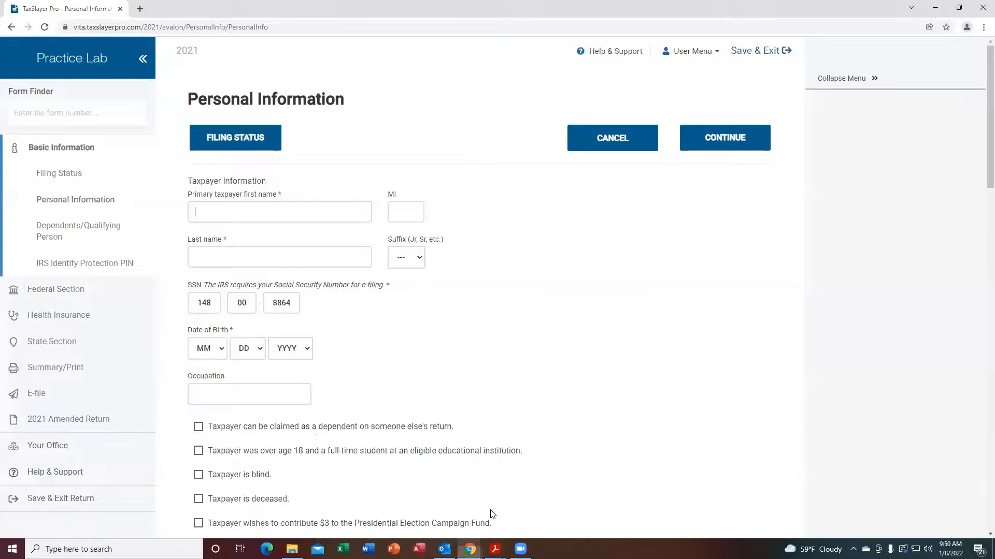
pyautogui.click(487, 521)
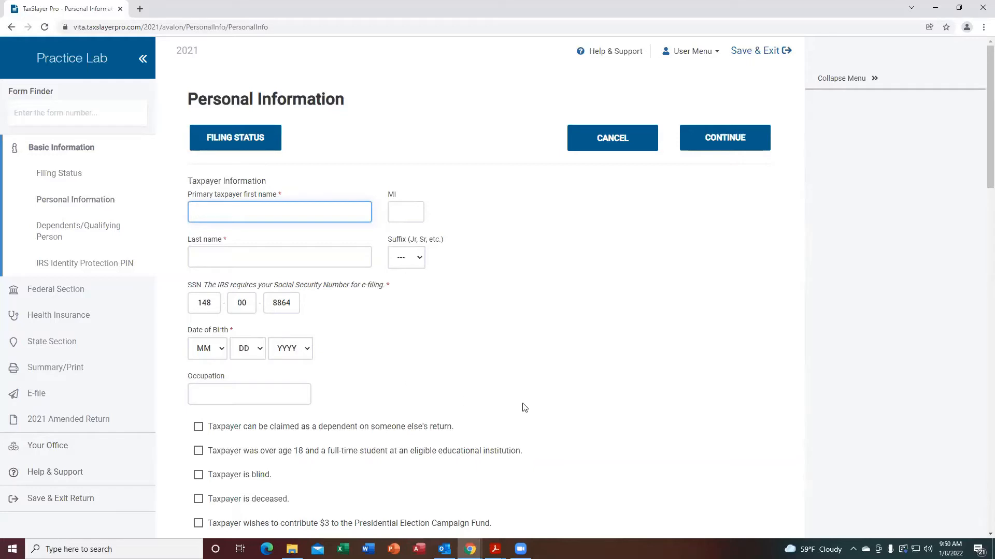
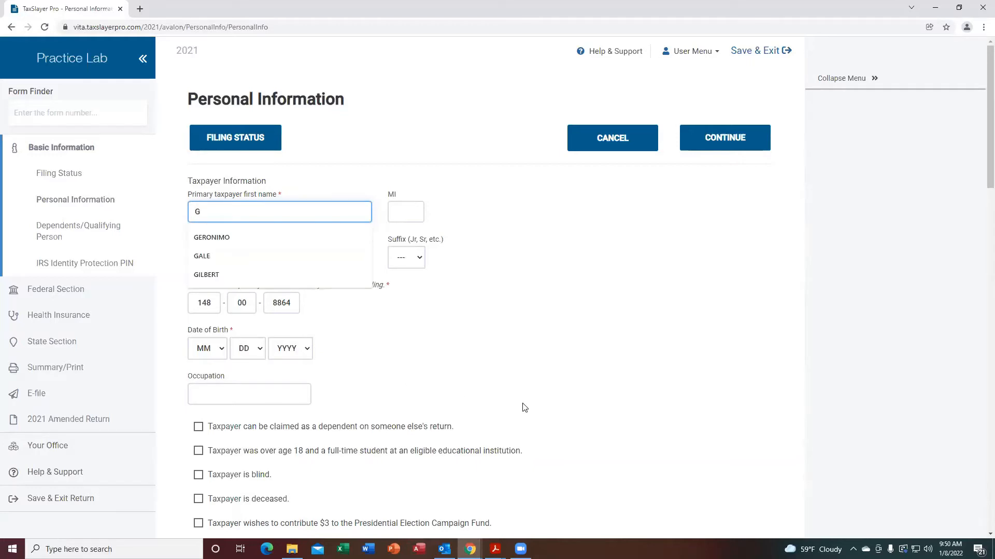
# Fill in the primary taxpayer's first name, middle initial and full two-part last name.
pyautogui.click(201, 243)
pyautogui.press('Tab')
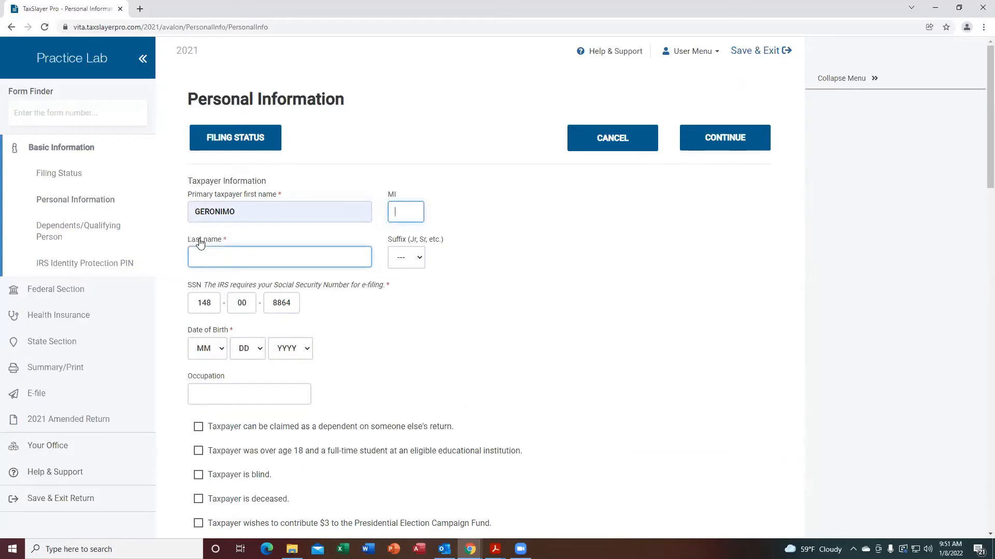
pyautogui.write('O')
pyautogui.click(217, 251)
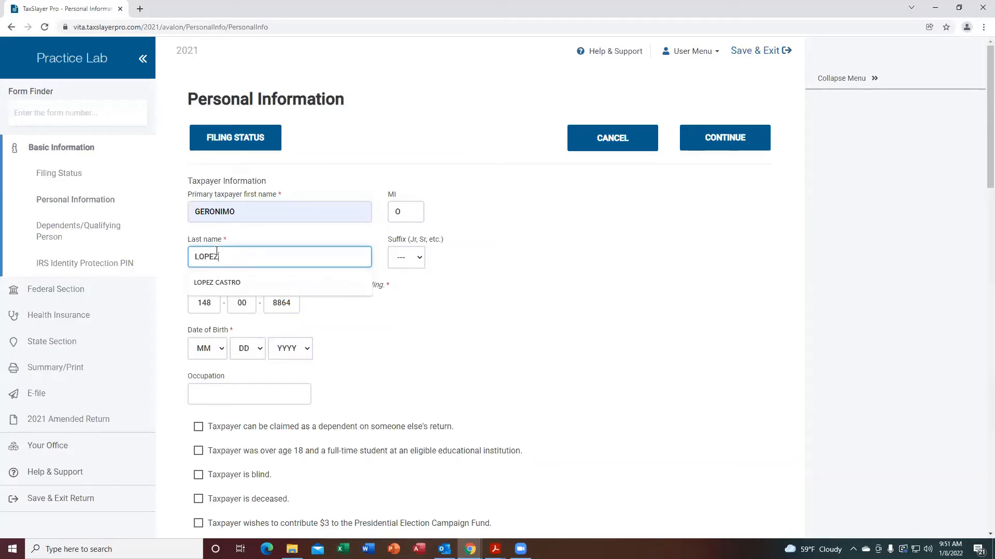
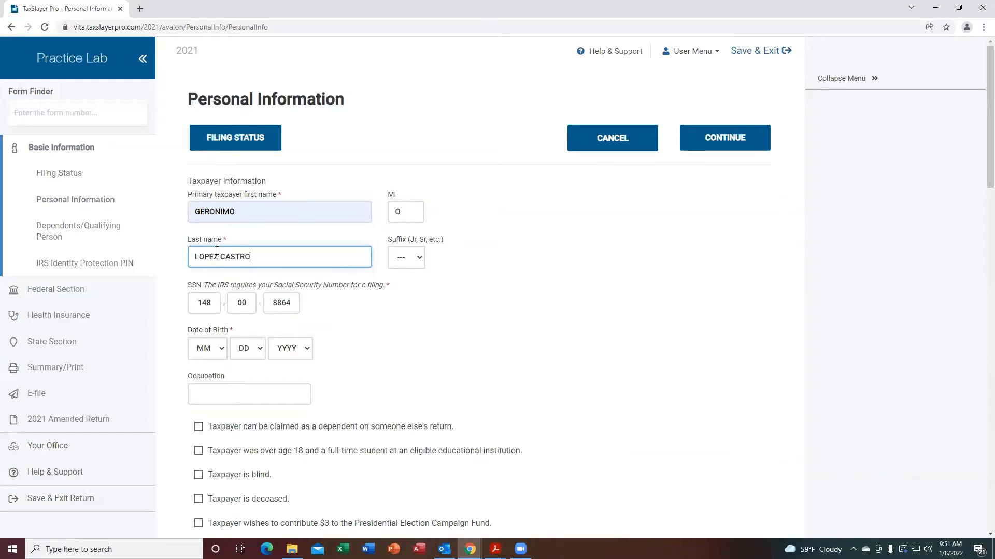
# Enter the primary taxpayer's date of birth using the month, day and year selectors.
pyautogui.press('Tab')
pyautogui.press('Tab')
pyautogui.press('Tab')
pyautogui.press('Tab')
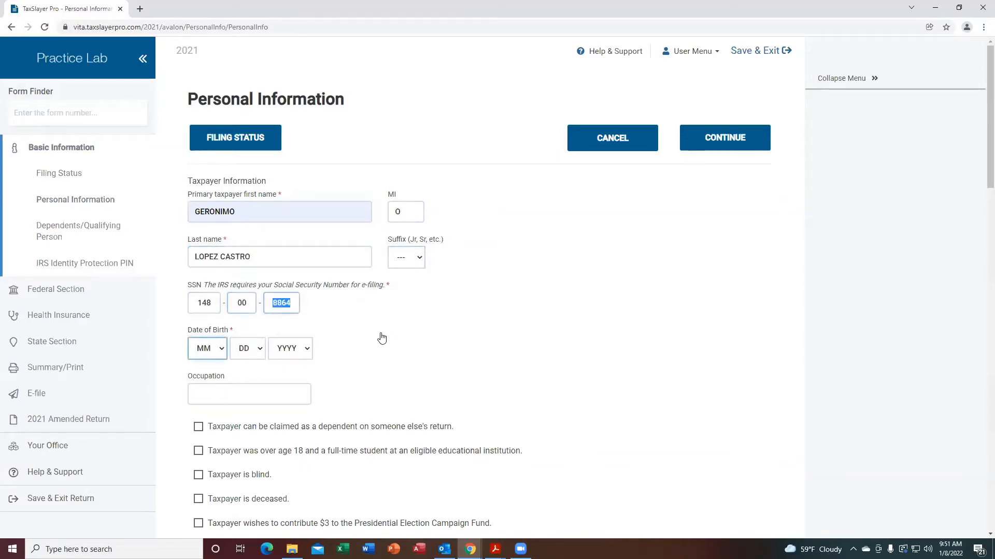
pyautogui.press('Tab')
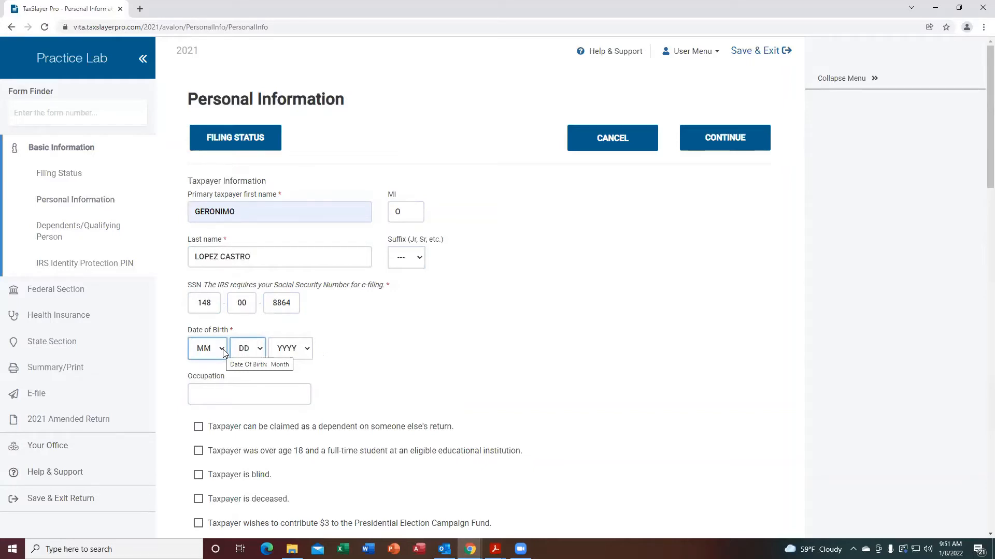
pyautogui.click(224, 353)
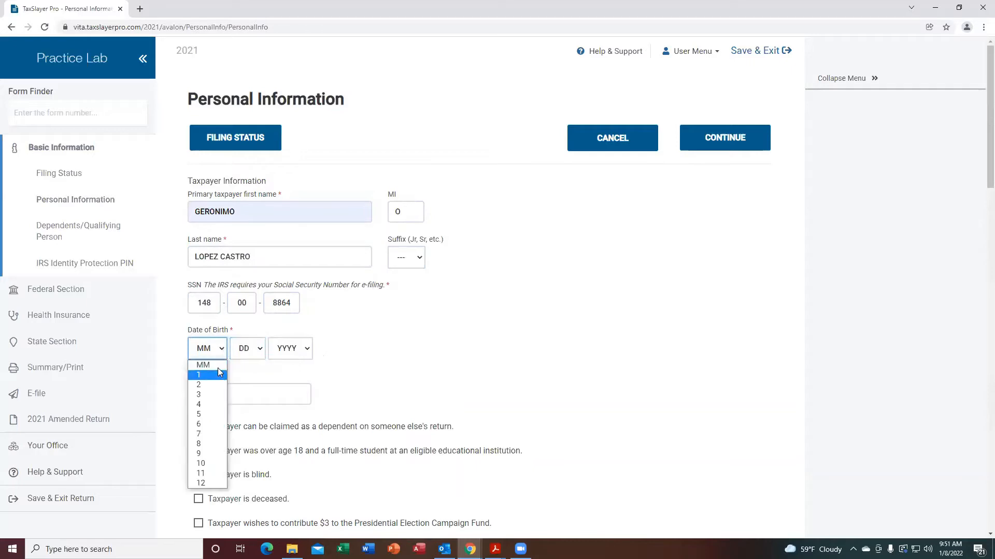
pyautogui.click(211, 385)
pyautogui.click(258, 349)
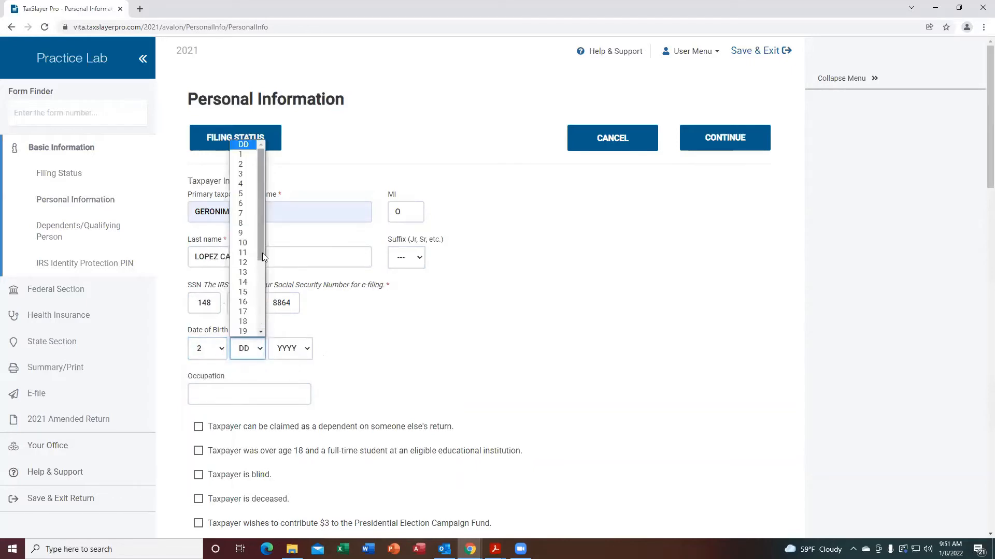
pyautogui.click(242, 242)
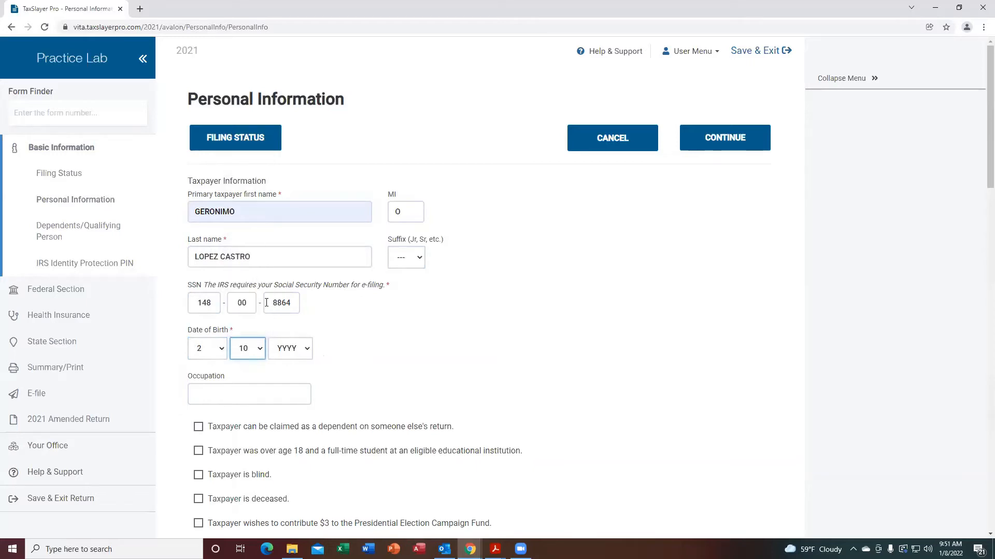
pyautogui.click(305, 350)
pyautogui.scroll(-10, 308, 332)
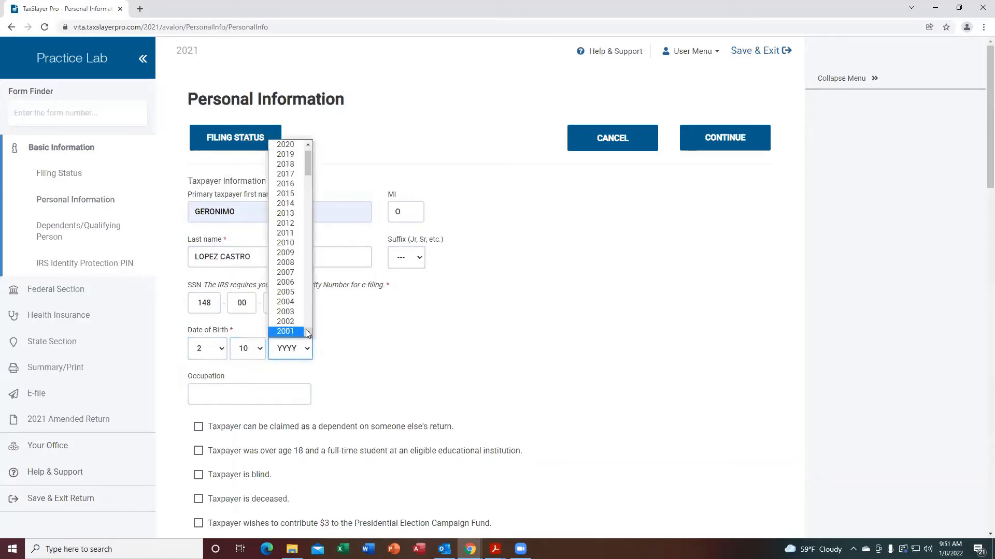
pyautogui.scroll(-10, 307, 333)
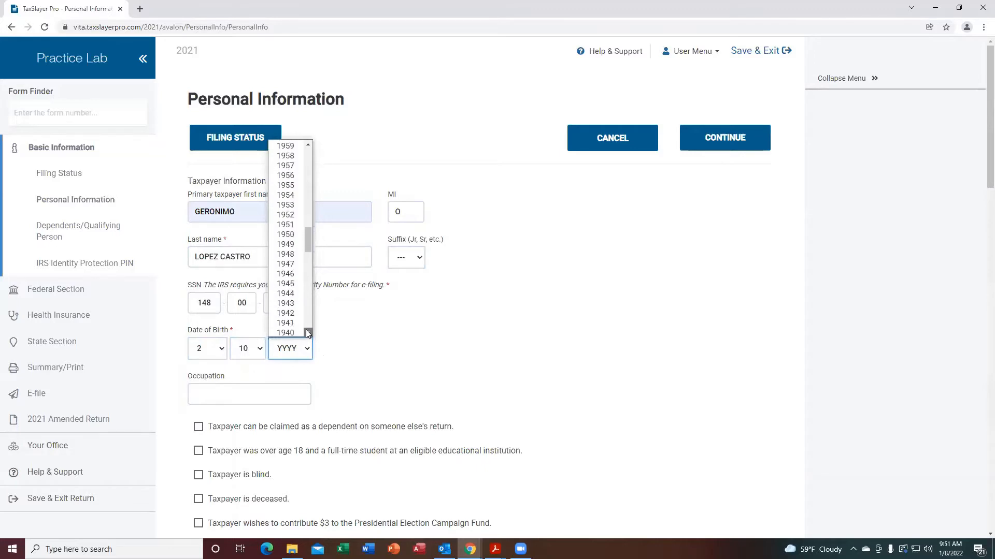
pyautogui.scroll(-6, 305, 259)
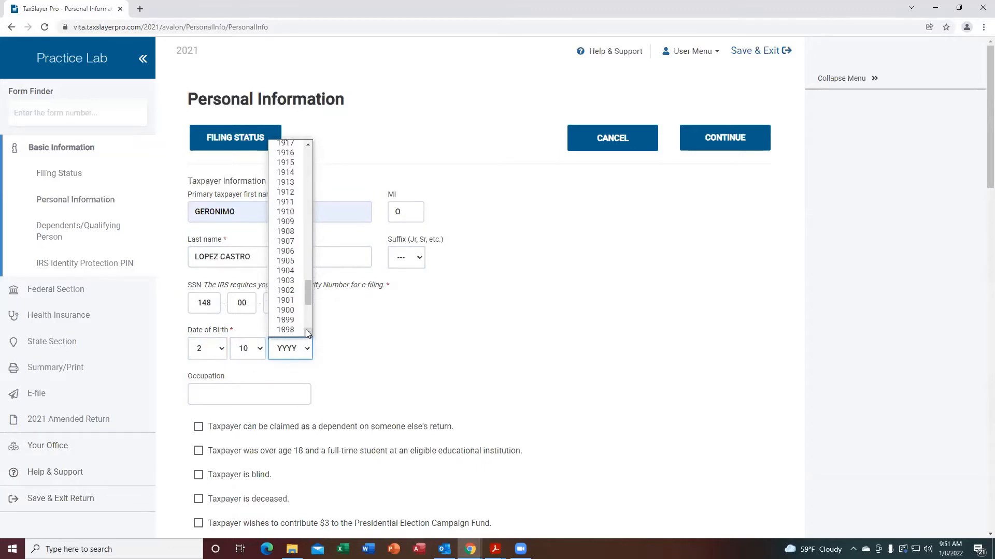
pyautogui.scroll(8, 310, 144)
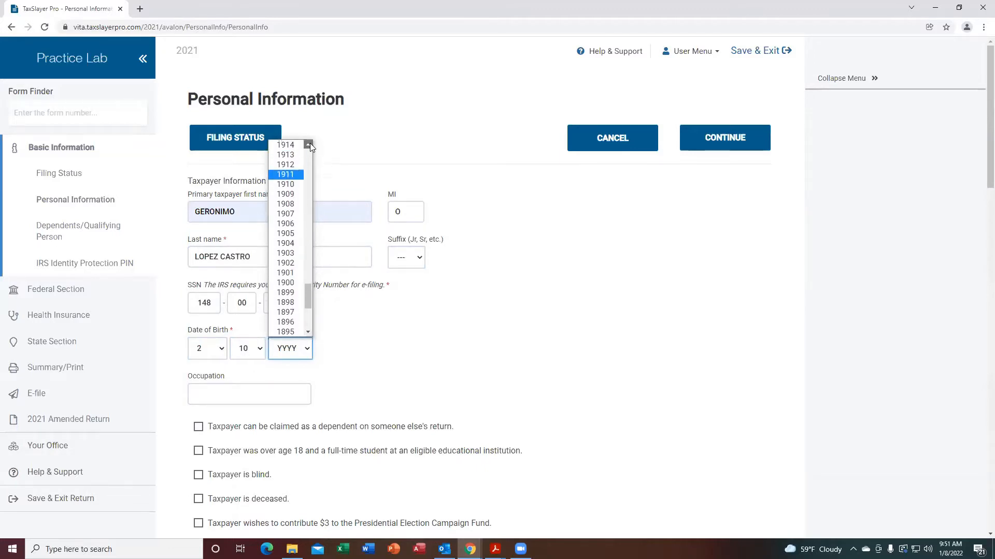
pyautogui.scroll(5, 310, 143)
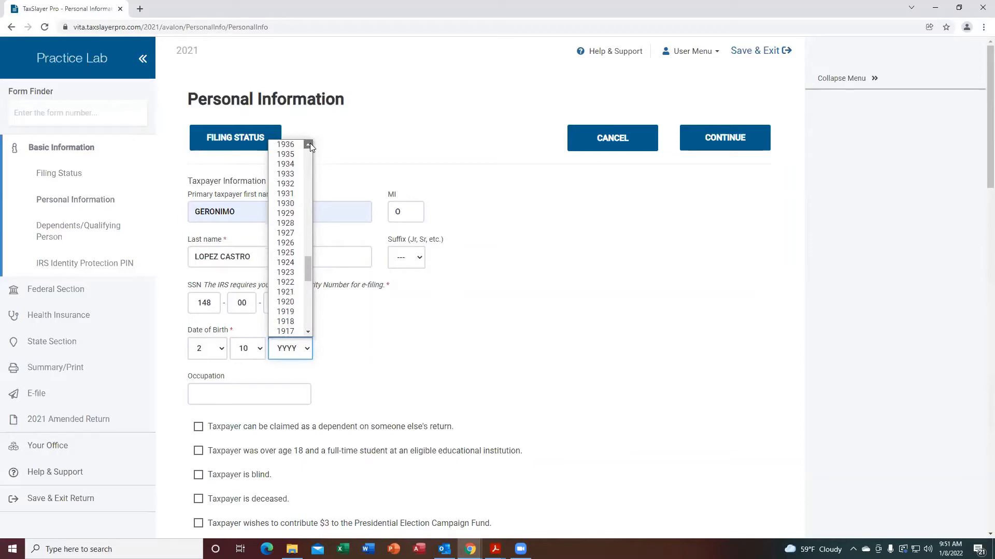
pyautogui.scroll(1, 310, 143)
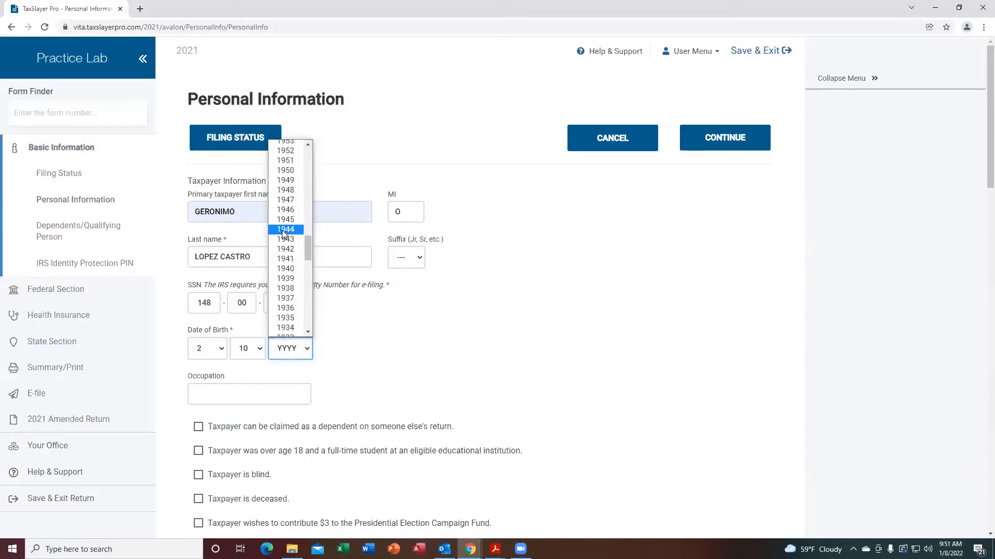
pyautogui.click(285, 229)
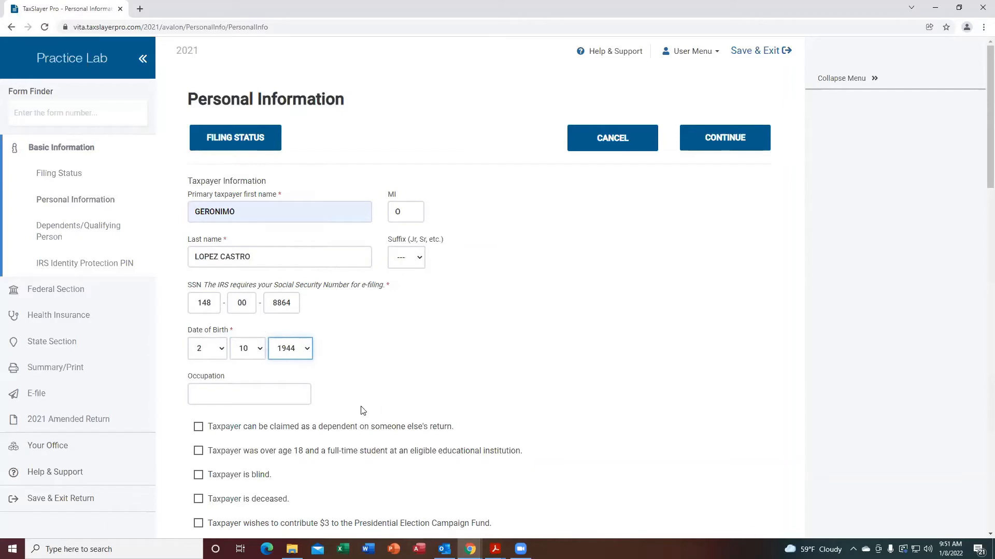
# Set the taxpayer's occupation to RETIRED.
pyautogui.click(216, 398)
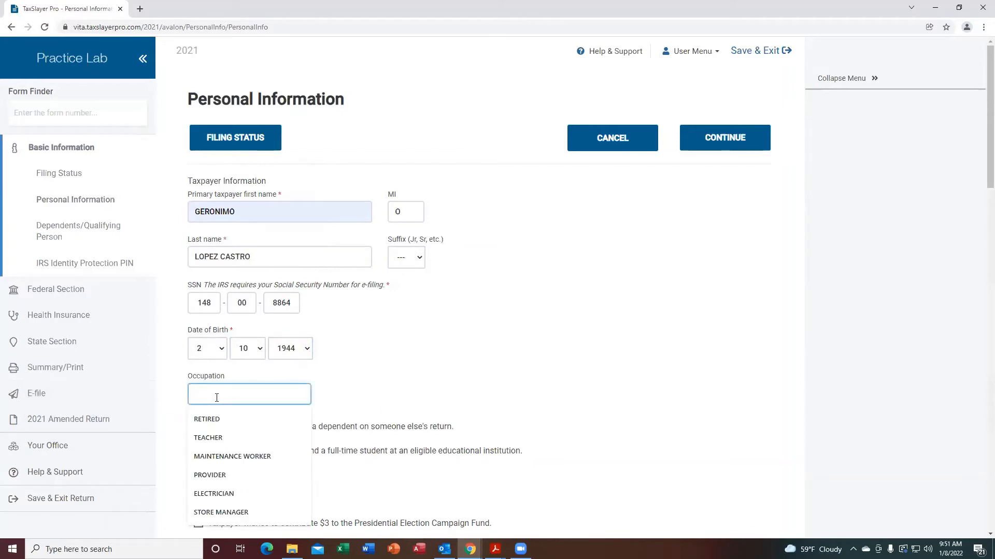
pyautogui.click(212, 418)
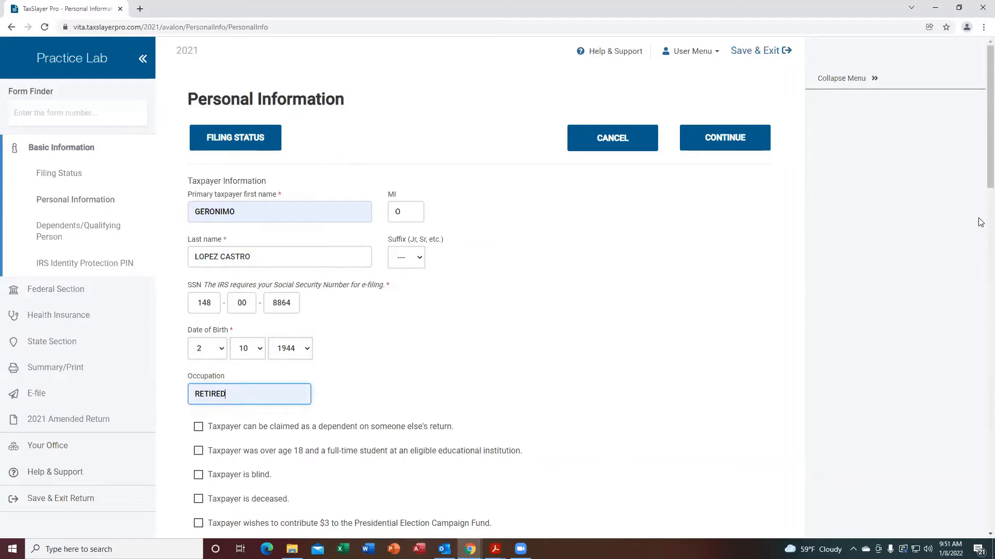
pyautogui.scroll(-4, 591, 390)
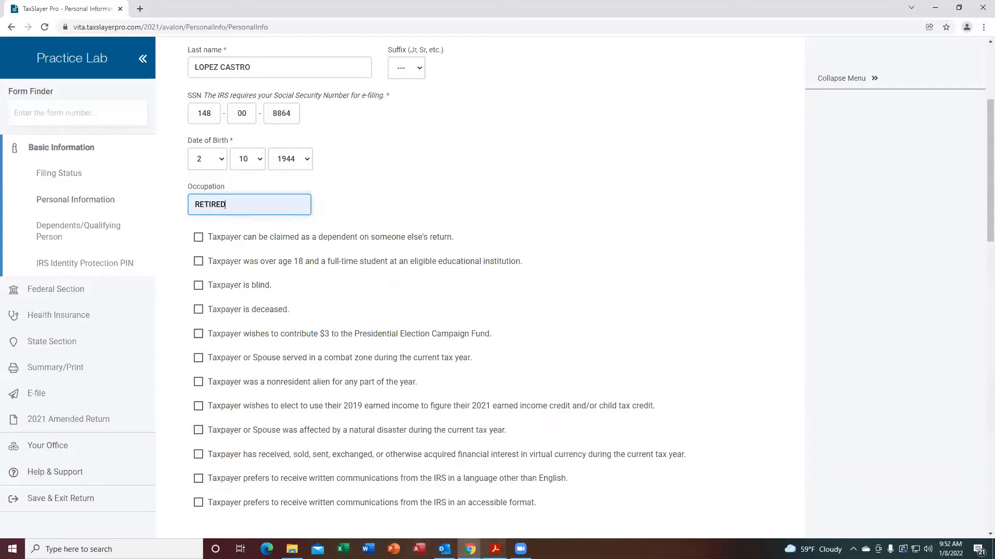
# Consult the scenario's interview notes, then mark the taxpayer as blind.
pyautogui.moveTo(495, 549)
pyautogui.click(534, 437)
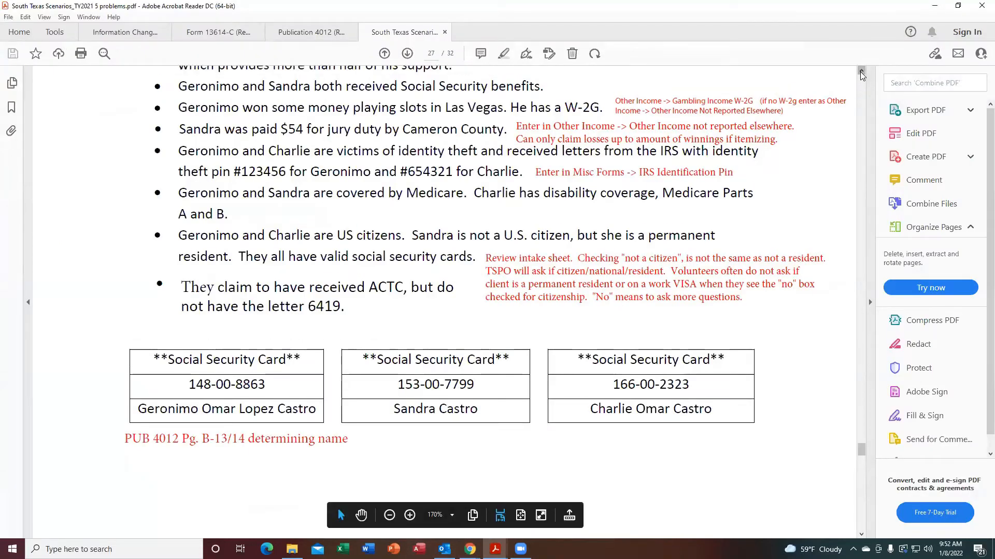
pyautogui.scroll(4, 862, 75)
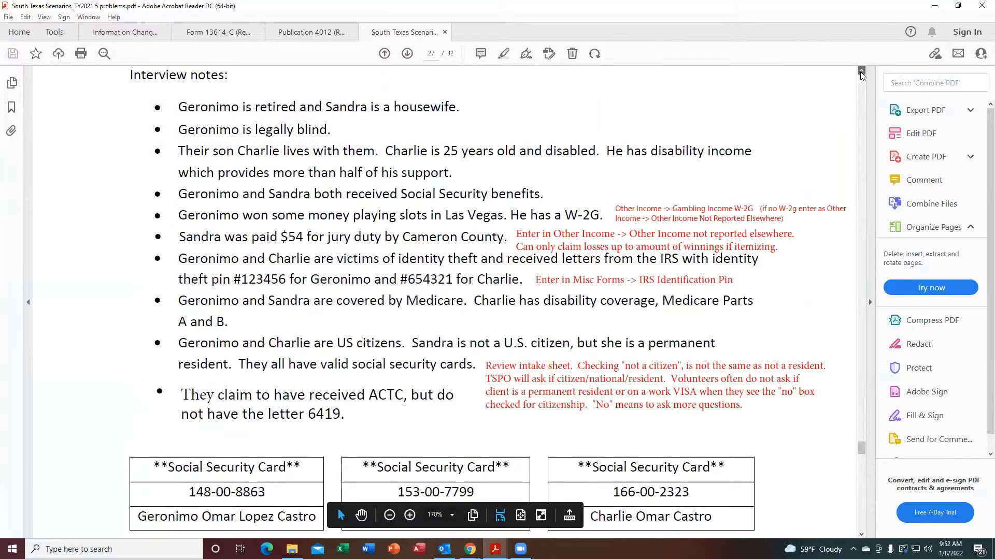
pyautogui.scroll(2, 862, 75)
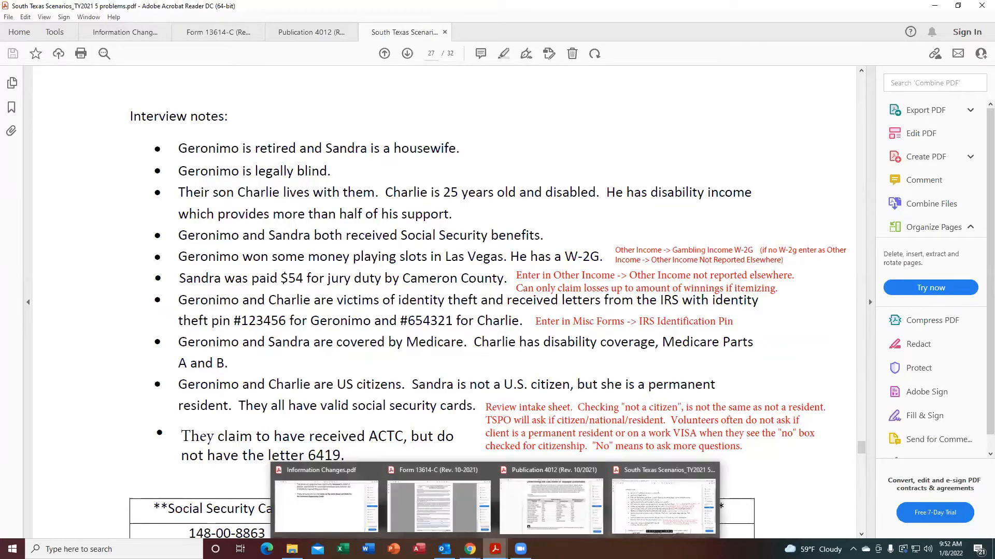
pyautogui.moveTo(469, 549)
pyautogui.click(440, 505)
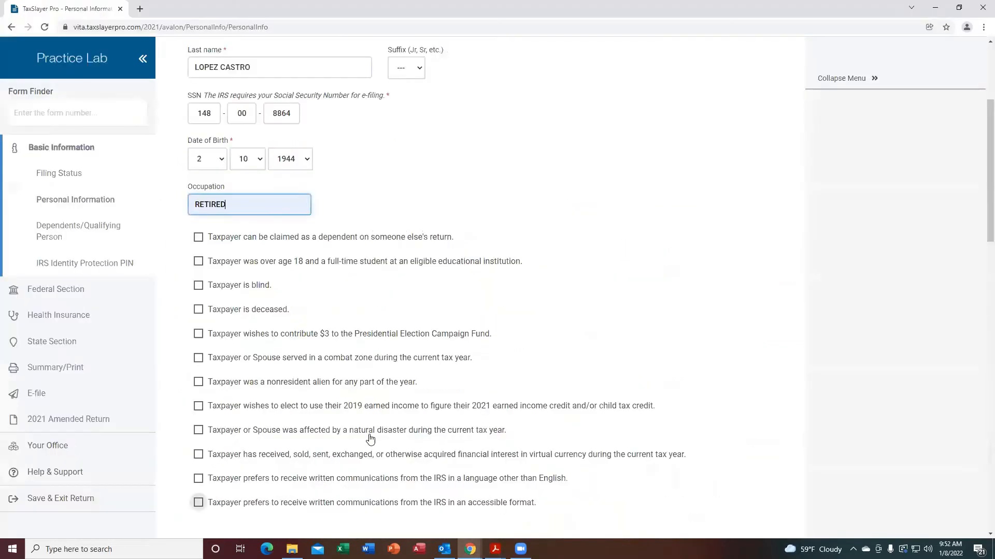
pyautogui.click(199, 284)
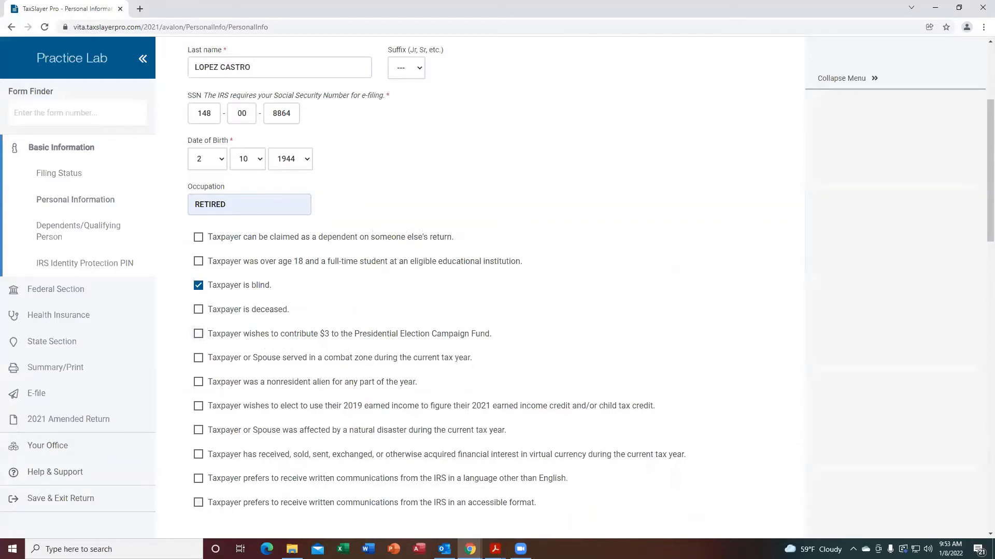
# Page through the scenario's intake/interview form pages, then return to the tax return.
pyautogui.moveTo(496, 549)
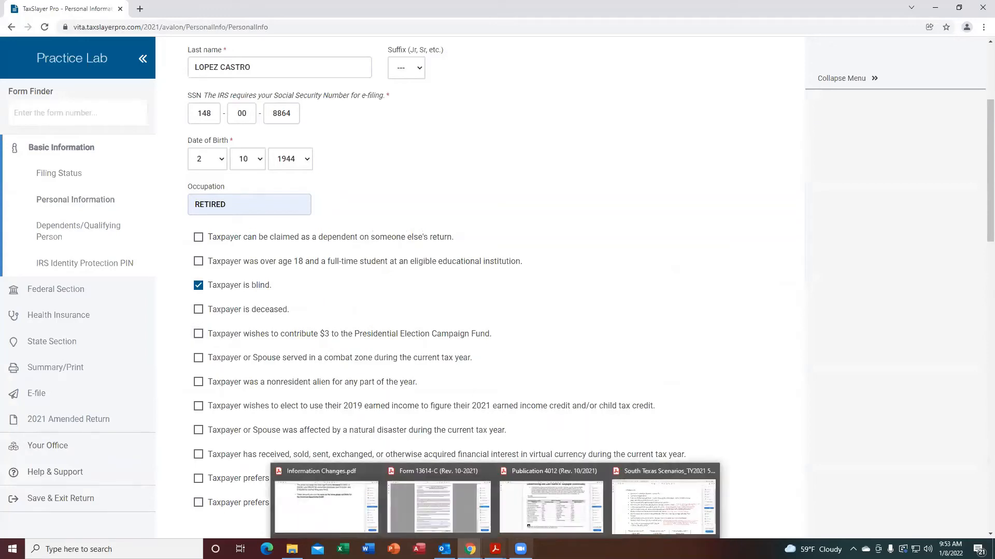
pyautogui.click(659, 515)
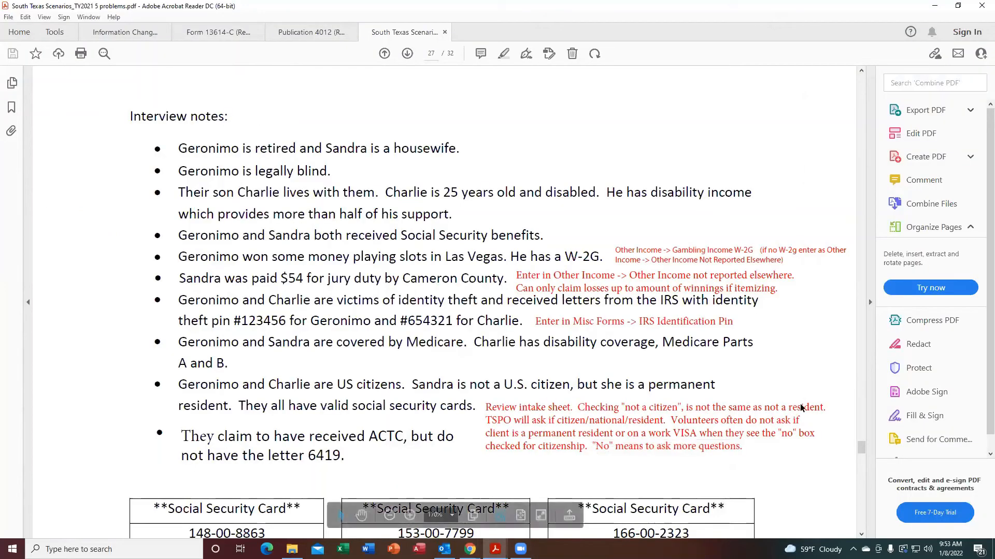
pyautogui.click(861, 535)
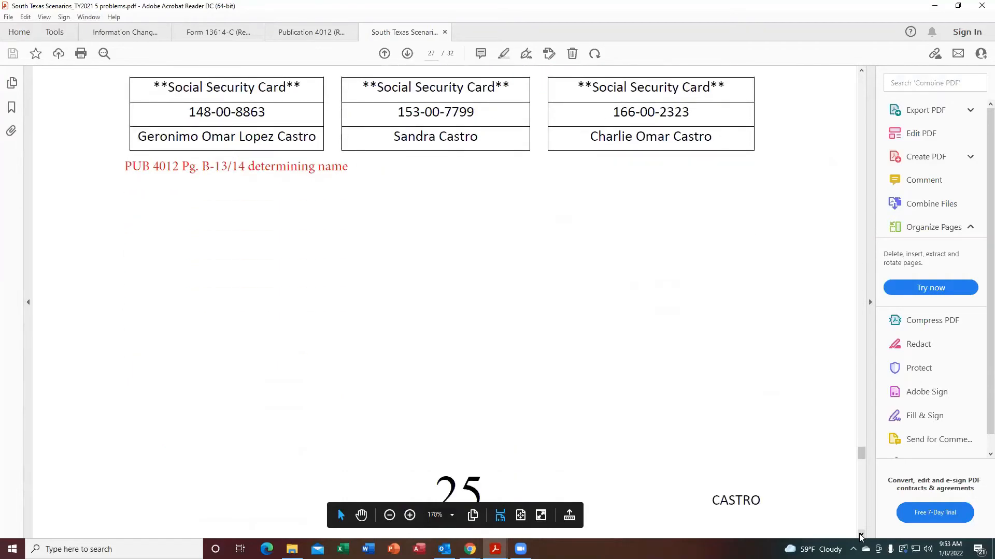
pyautogui.click(860, 535)
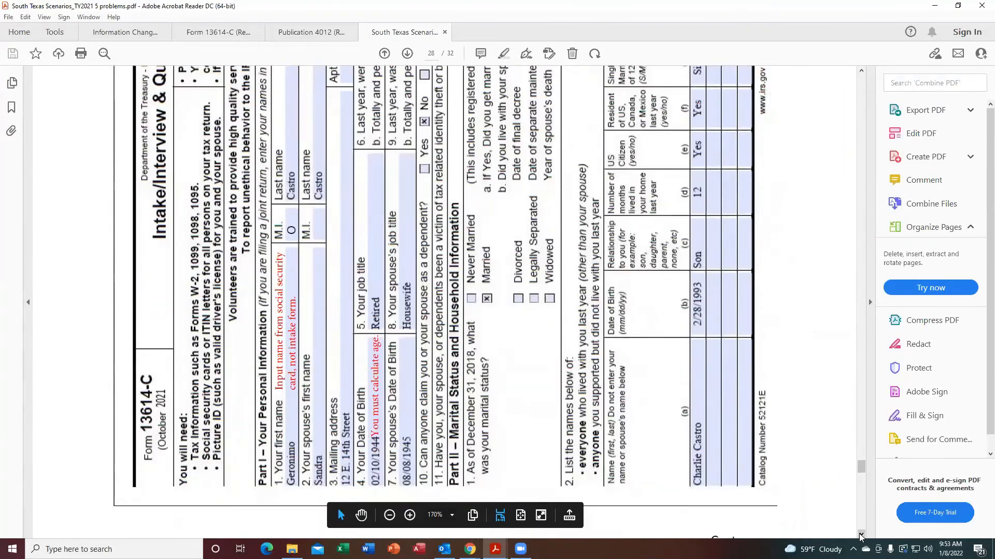
pyautogui.click(861, 535)
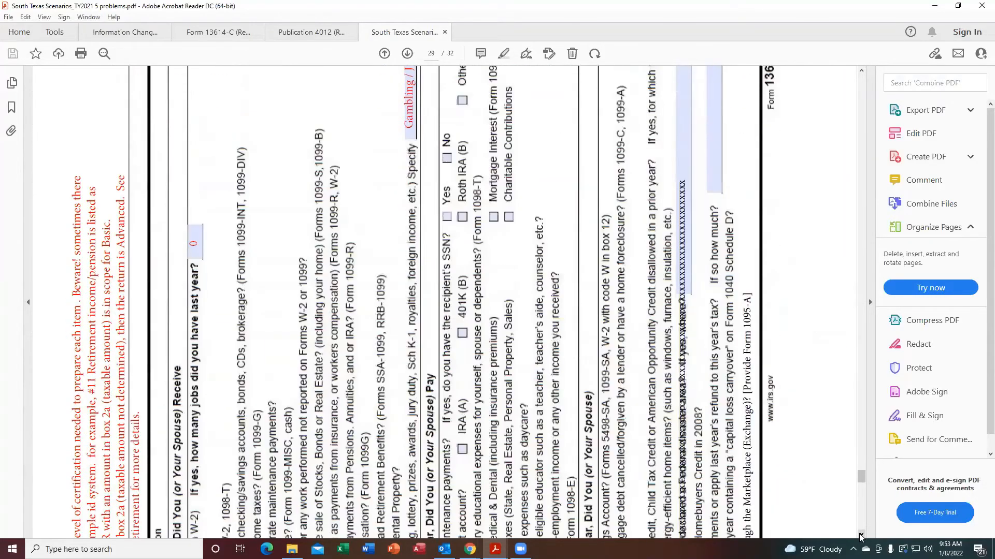
pyautogui.click(860, 535)
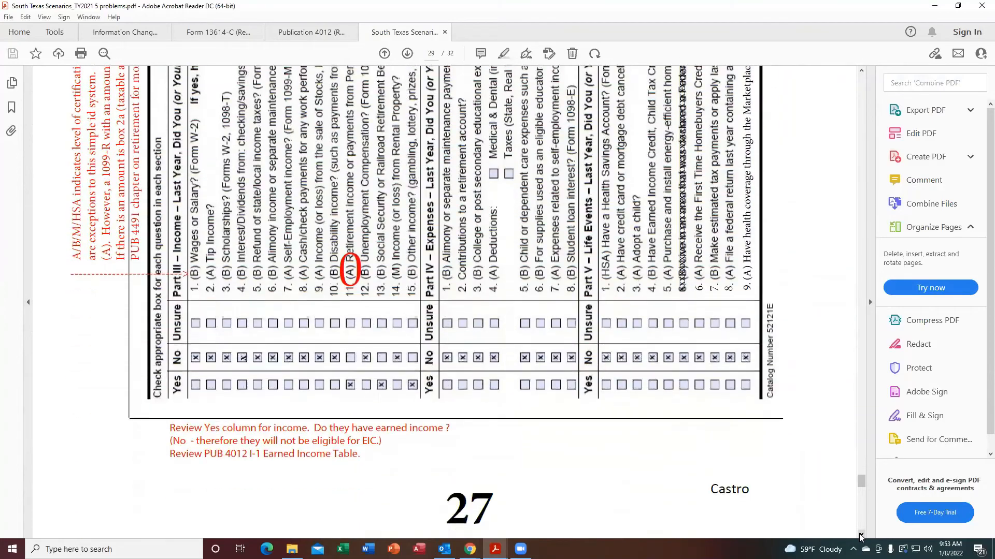
pyautogui.click(860, 535)
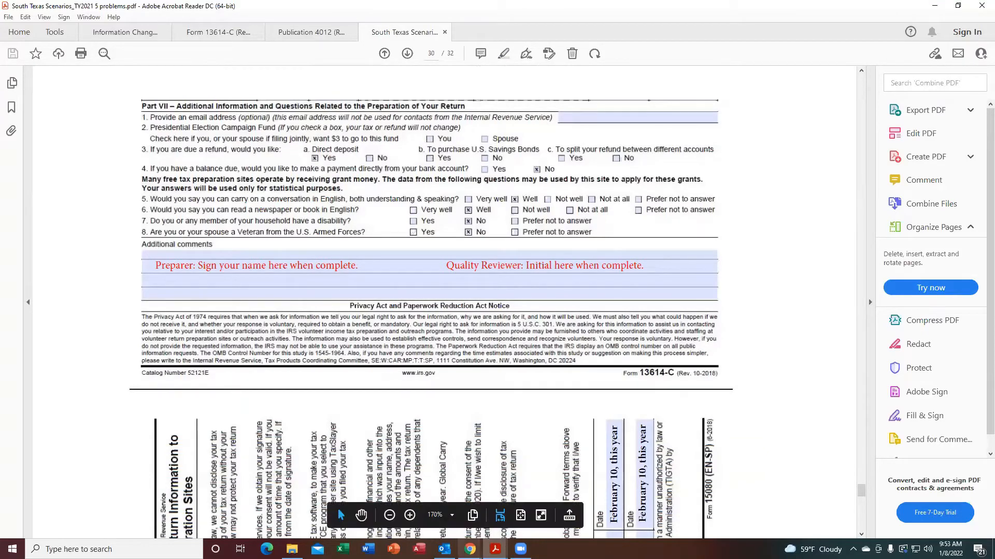
pyautogui.moveTo(470, 549)
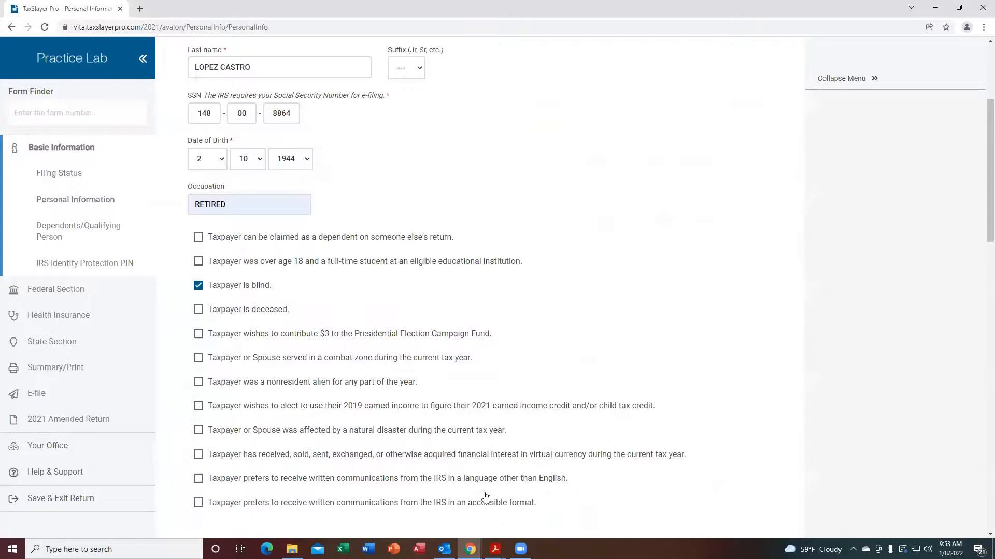
pyautogui.click(482, 498)
pyautogui.scroll(-1, 981, 238)
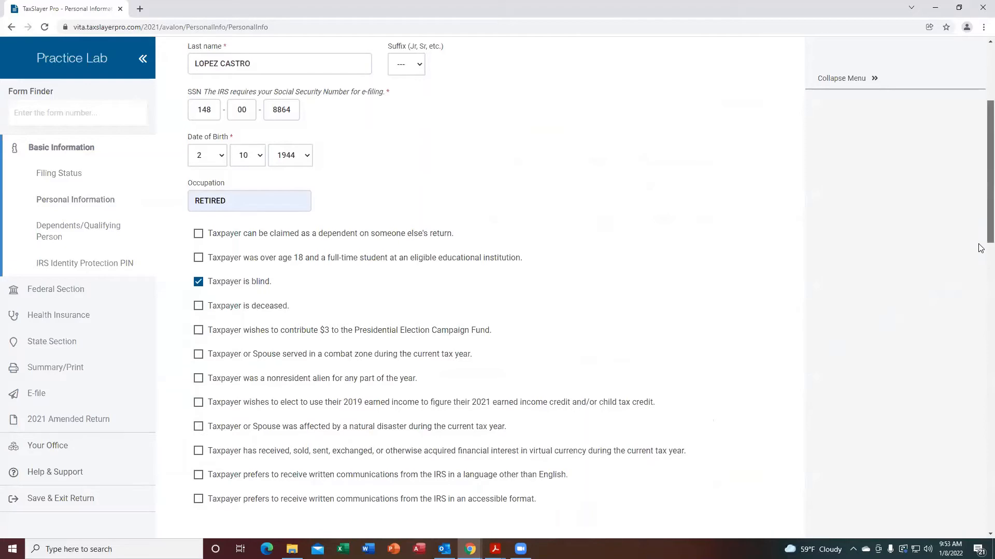
pyautogui.scroll(-3, 981, 274)
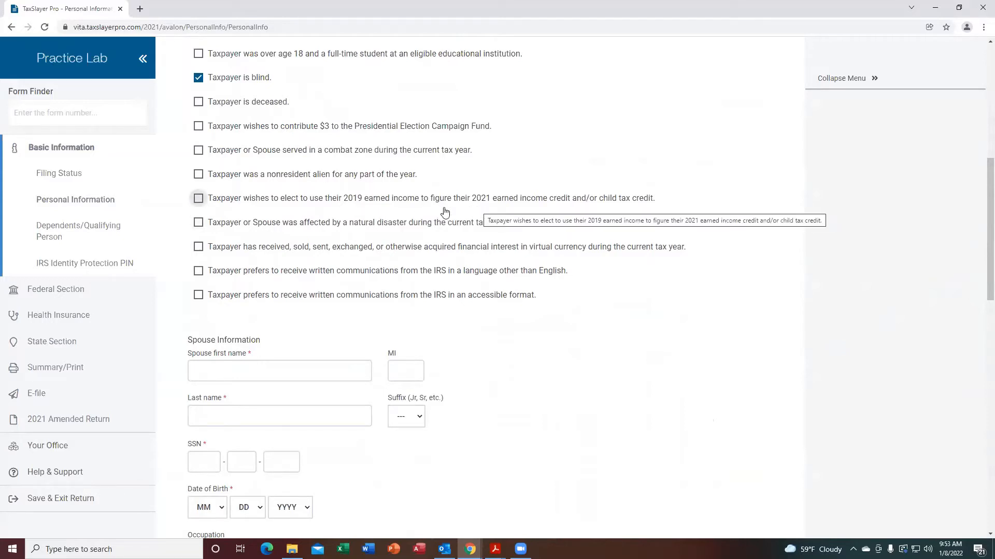
pyautogui.click(199, 200)
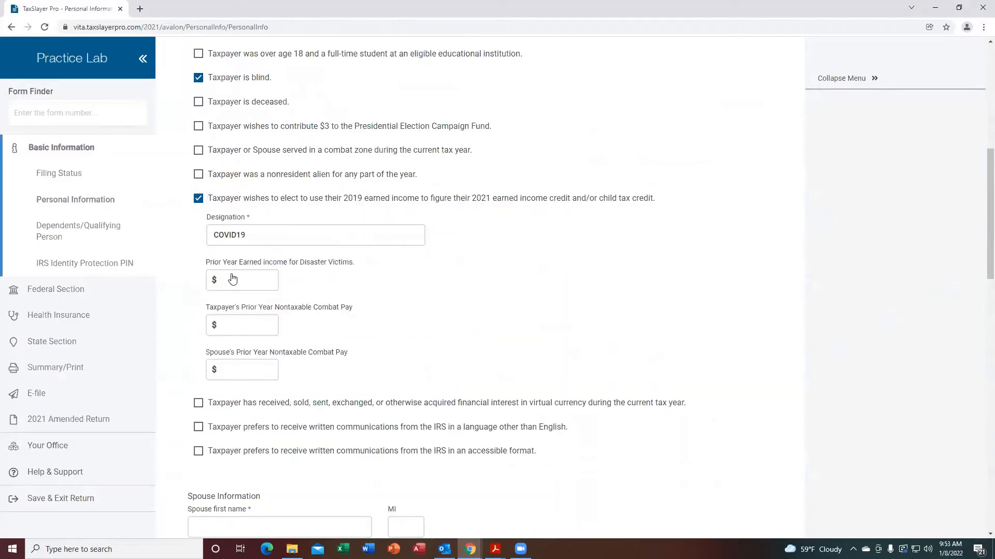
pyautogui.click(243, 366)
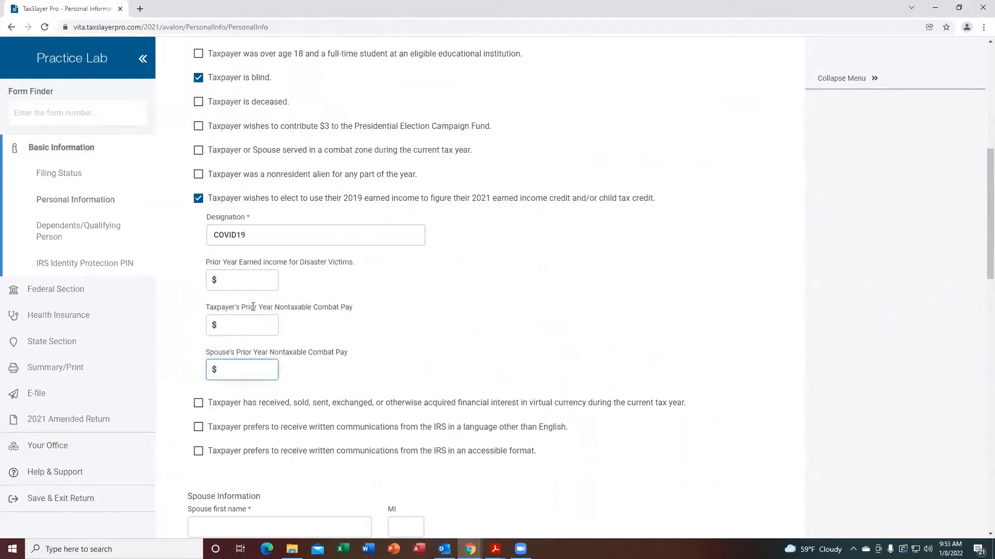
pyautogui.click(264, 217)
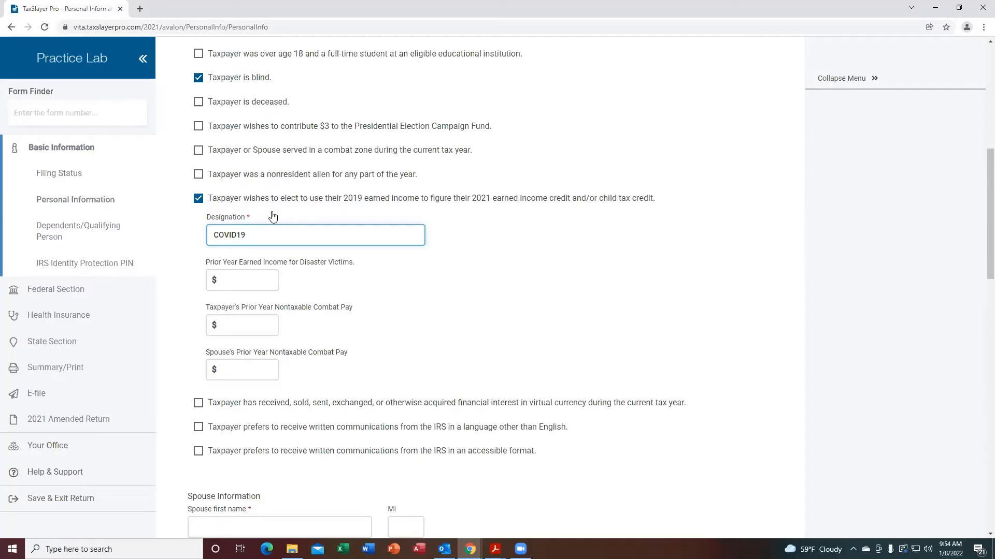
pyautogui.click(270, 222)
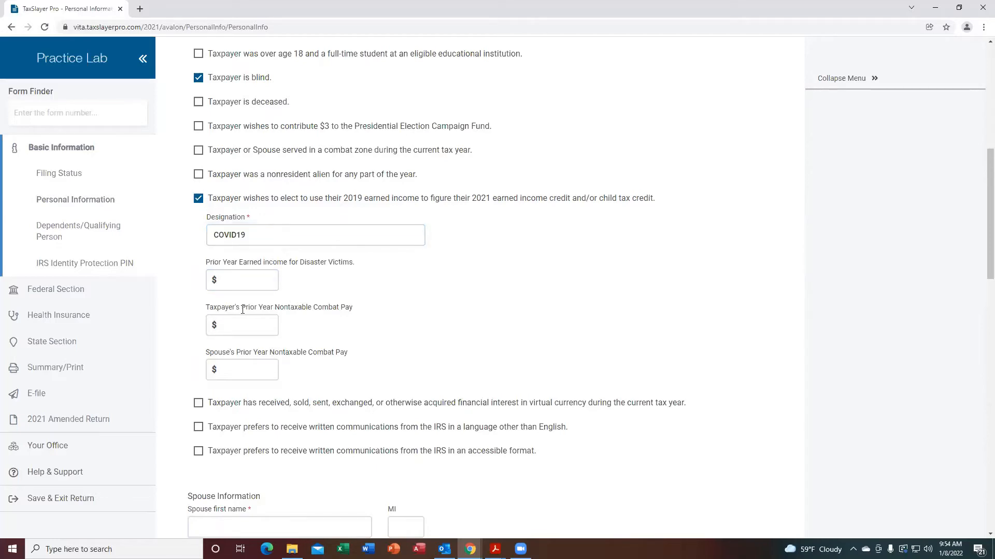
pyautogui.click(198, 200)
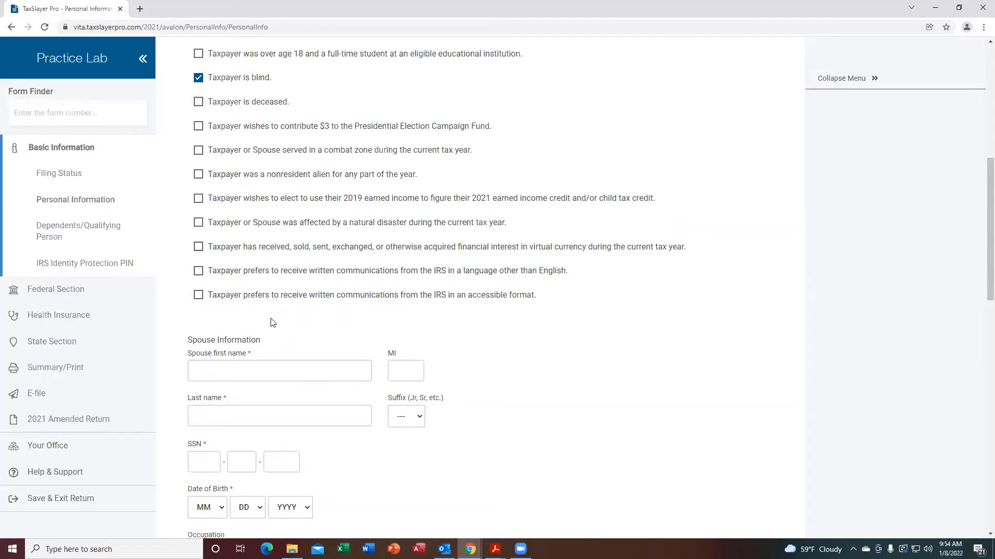
# Look up the spouse's Social Security card details in the scenario document.
pyautogui.click(221, 372)
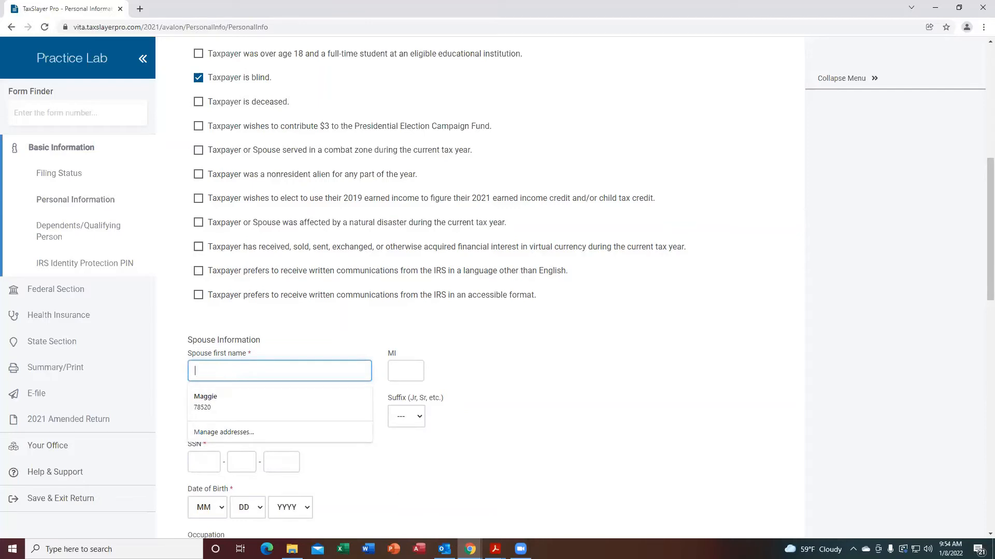
pyautogui.moveTo(495, 549)
pyautogui.click(650, 513)
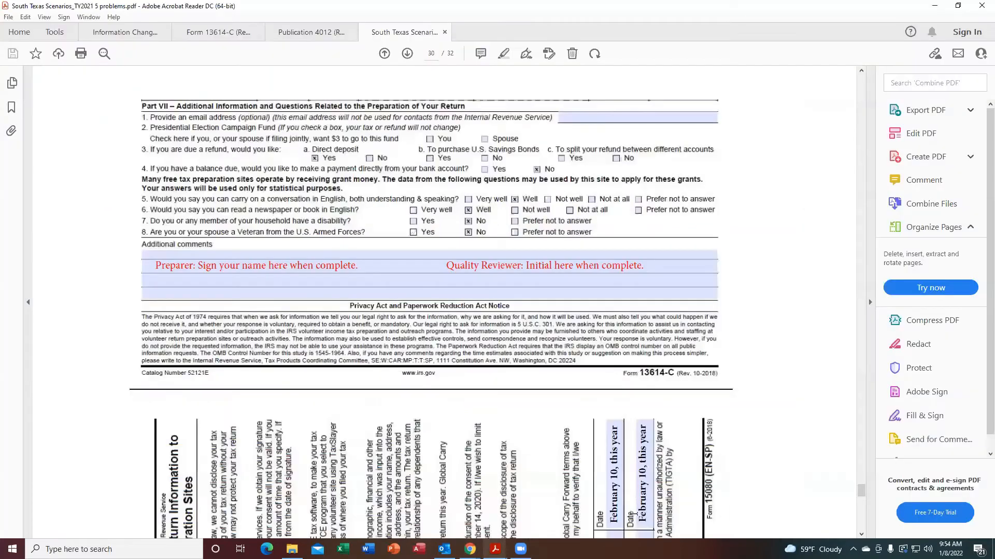
pyautogui.click(861, 71)
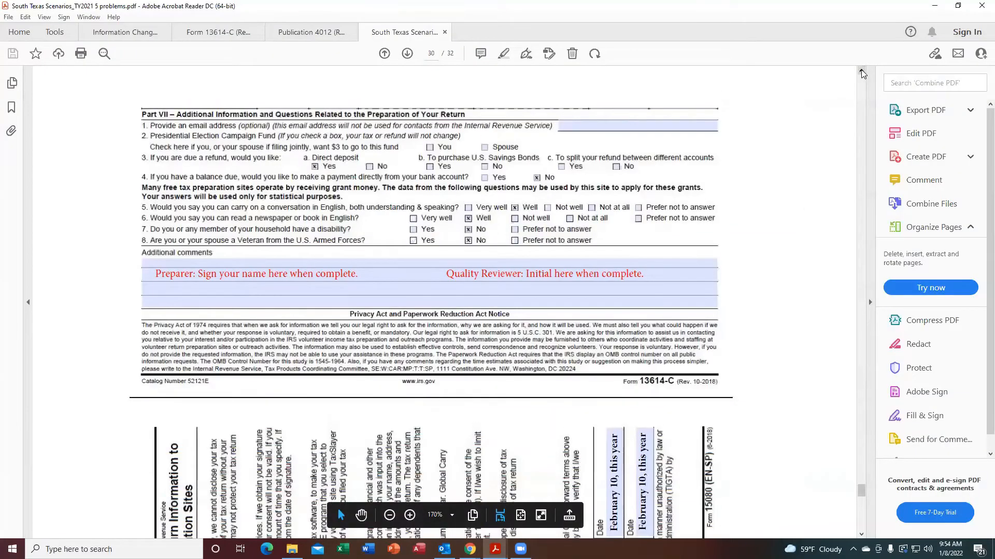
pyautogui.scroll(15, 861, 70)
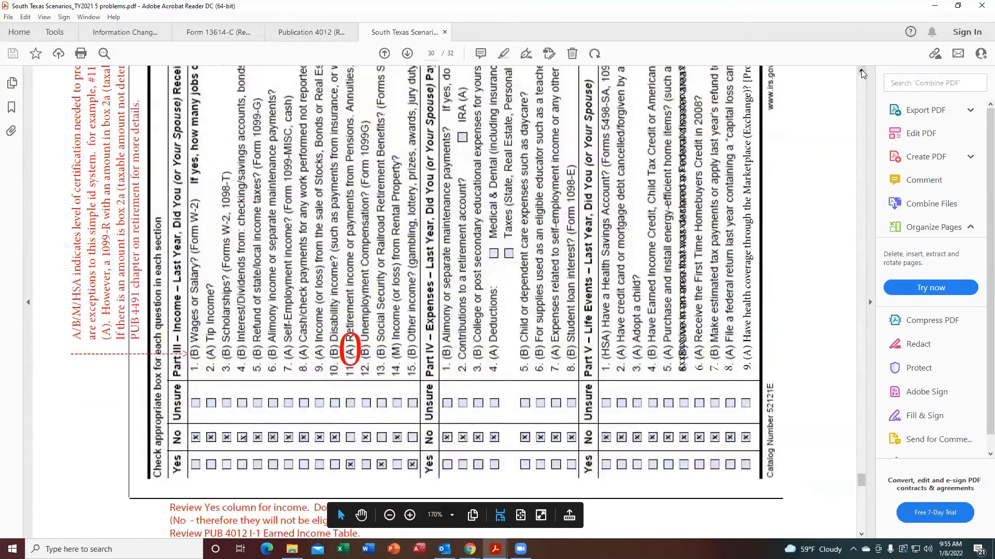
pyautogui.scroll(20, 861, 70)
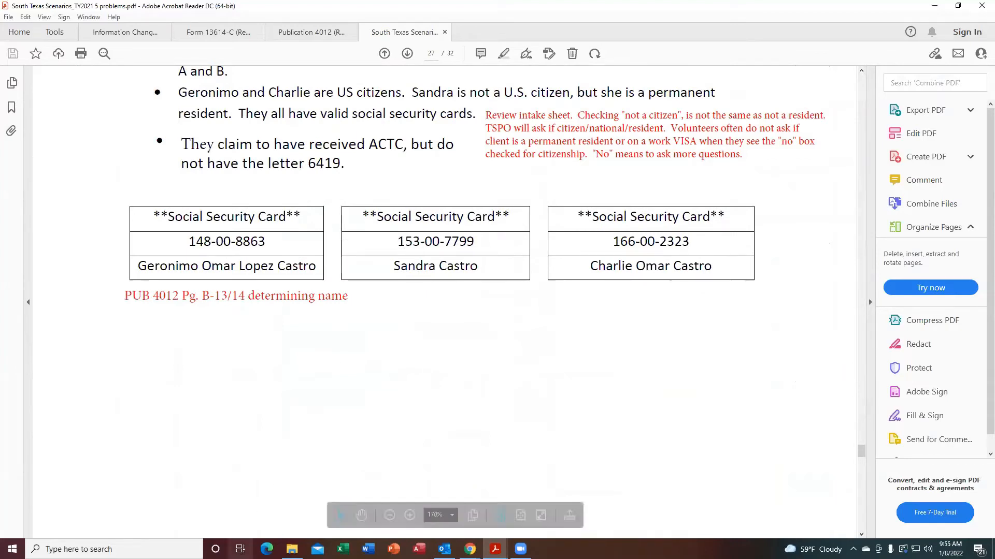
pyautogui.moveTo(469, 549)
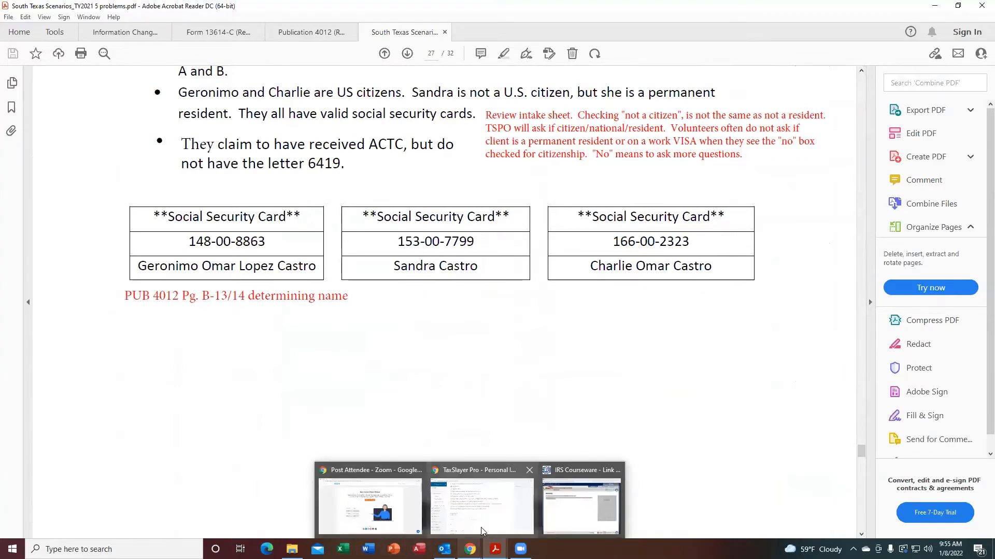
pyautogui.click(482, 500)
# Enter the spouse's first name and last name in the spouse information section.
pyautogui.click(220, 372)
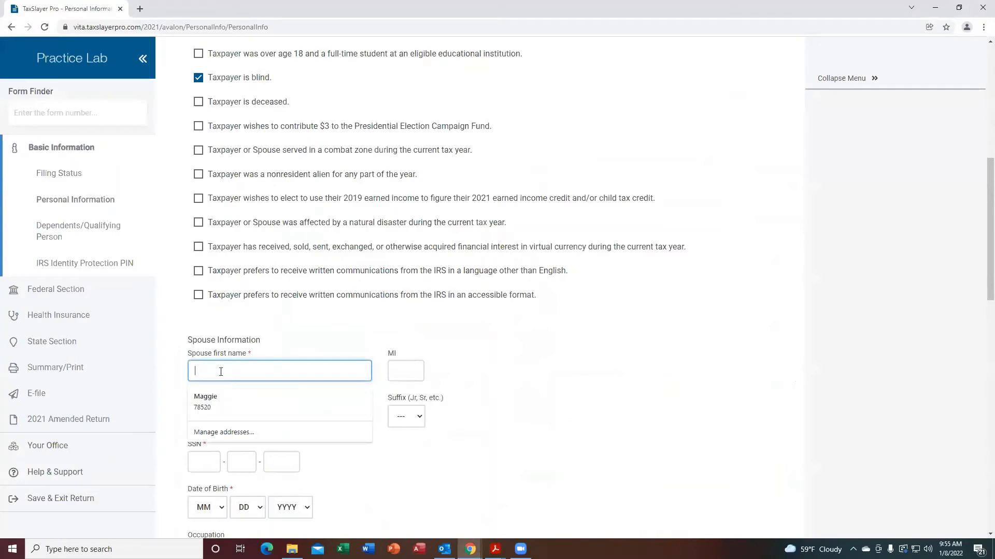
pyautogui.write('S')
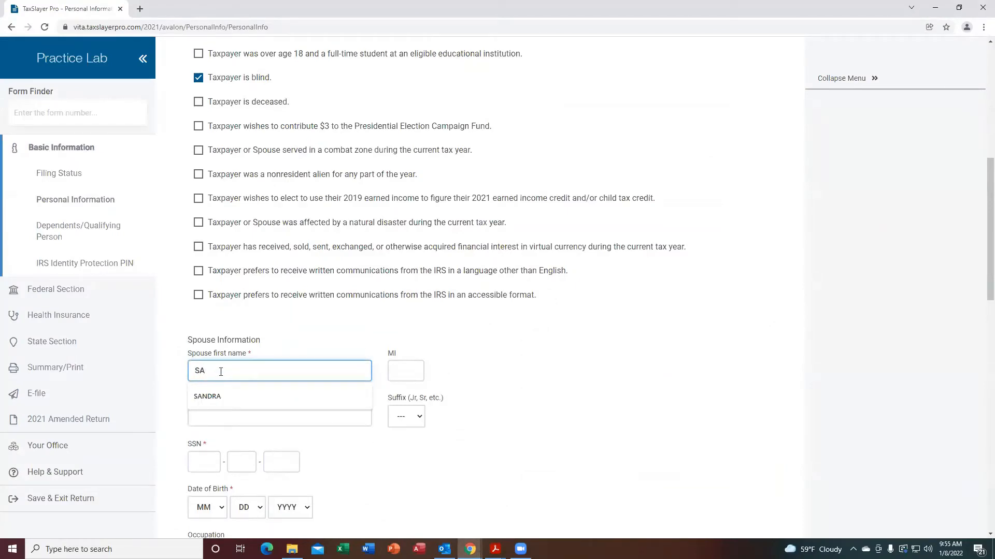
pyautogui.write('A')
pyautogui.click(206, 396)
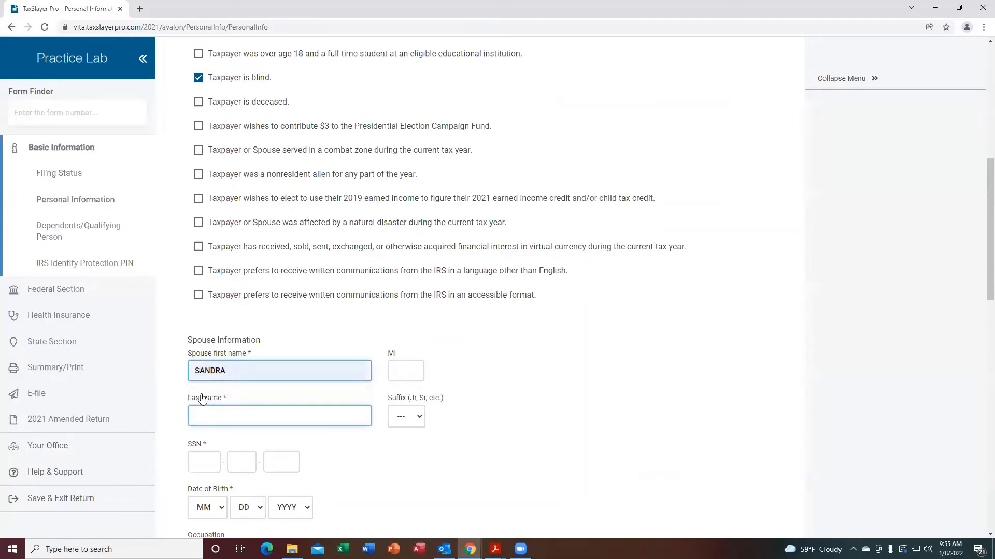
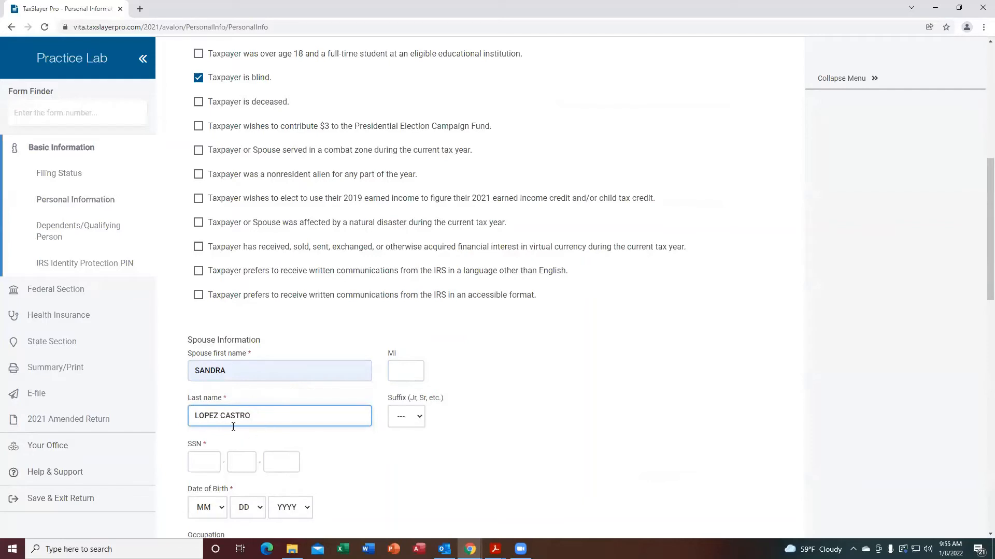
pyautogui.click(221, 414)
pyautogui.press('BackSpace')
pyautogui.press('BackSpace')
pyautogui.press('BackSpace')
pyautogui.press('BackSpace')
pyautogui.press('BackSpace')
pyautogui.press('BackSpace')
# Enter the spouse's Social Security number.
pyautogui.press('Tab')
pyautogui.press('Tab')
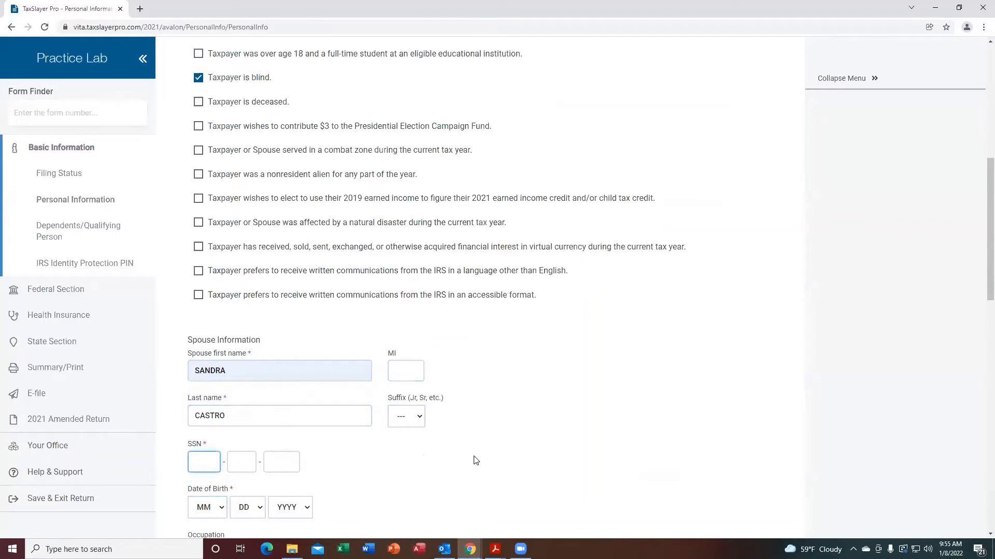
pyautogui.write('153-')
pyautogui.write('00')
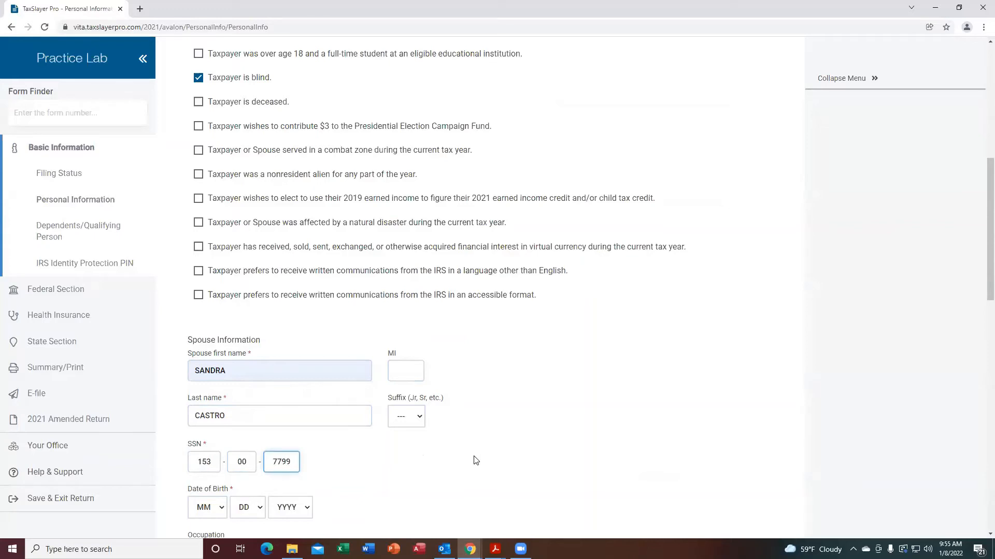
pyautogui.press('Tab')
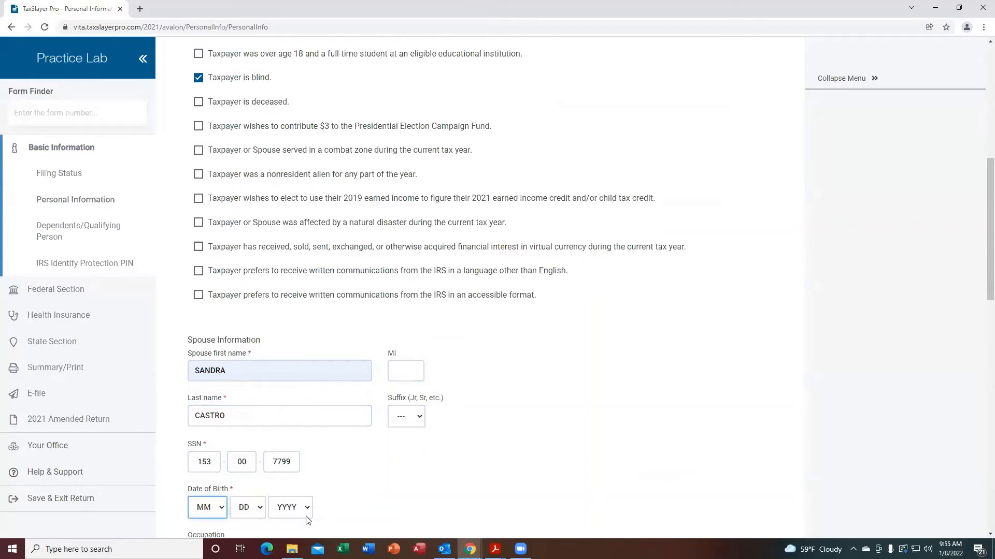
# Enter the spouse's date of birth using the month, day and year selectors.
pyautogui.scroll(-5, 981, 290)
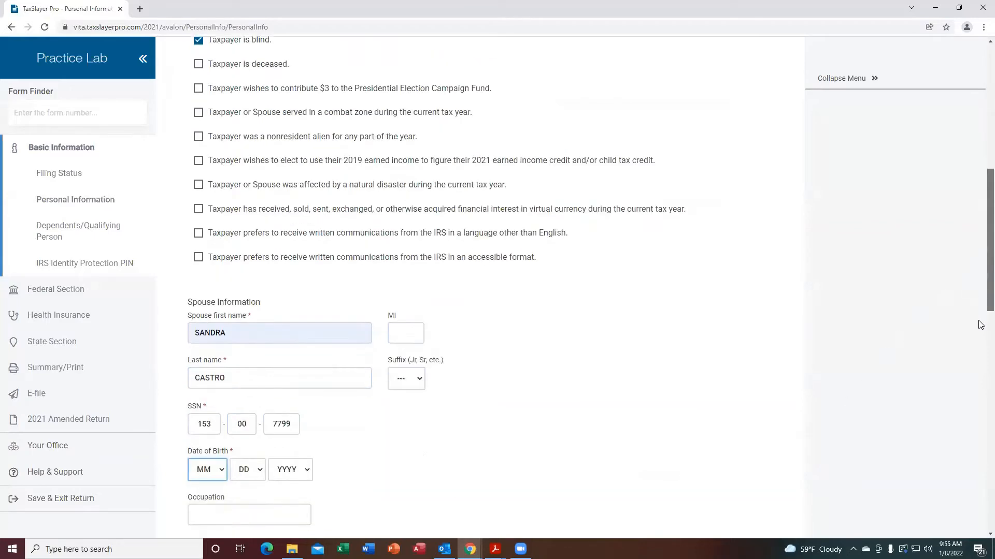
pyautogui.click(222, 221)
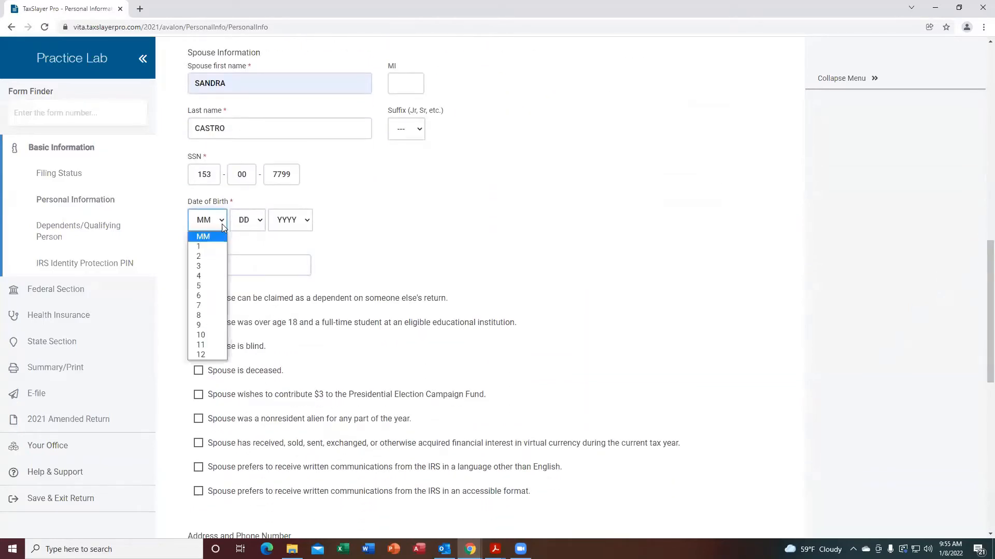
pyautogui.click(207, 317)
pyautogui.click(258, 222)
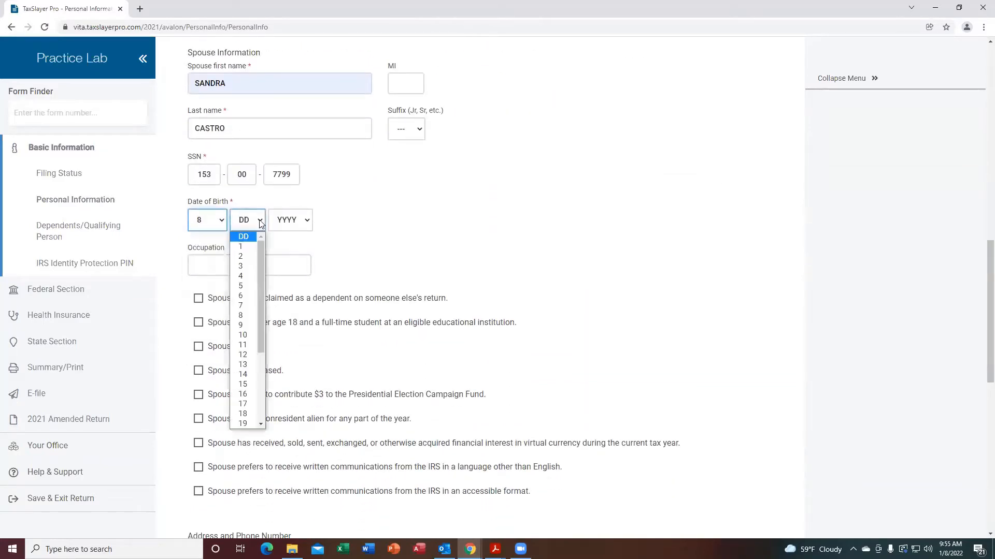
pyautogui.click(244, 317)
pyautogui.click(306, 224)
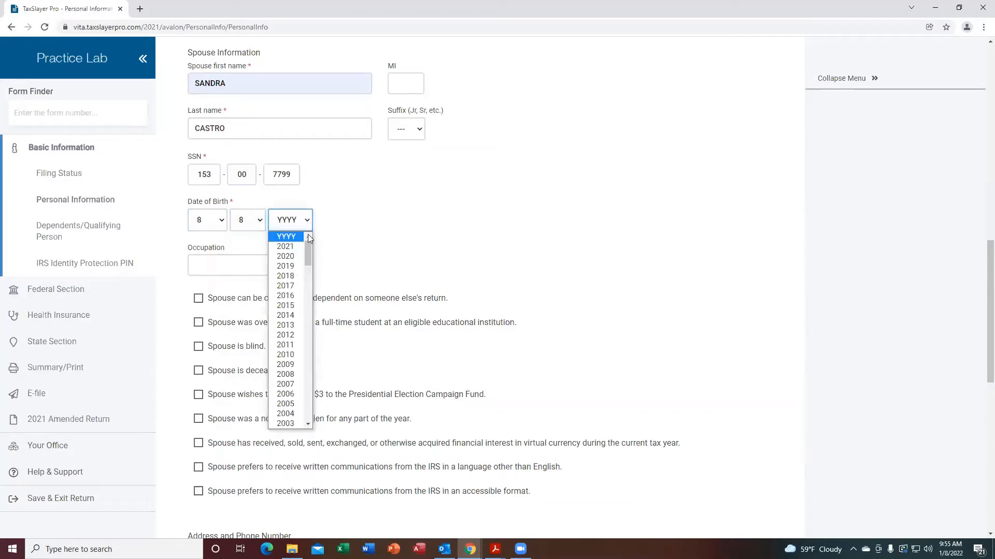
pyautogui.moveTo(310, 427); pyautogui.dragTo(309, 426)
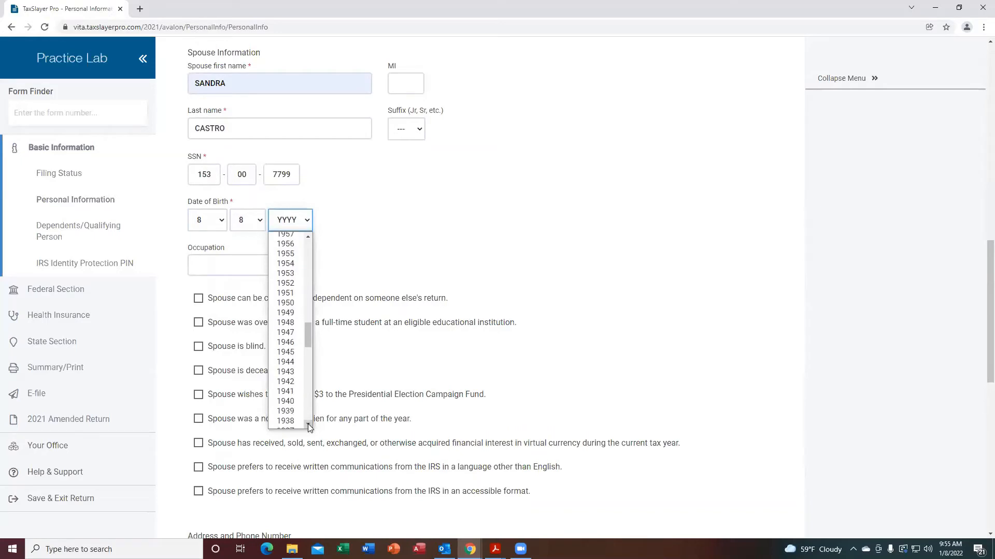
pyautogui.click(287, 353)
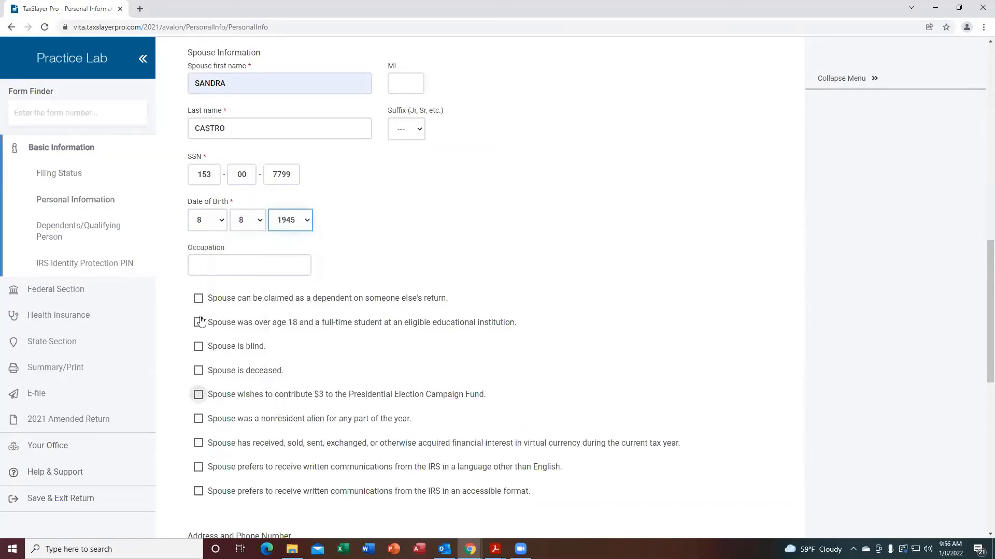
# Set the spouse's occupation to HOUSEWIFE.
pyautogui.click(197, 261)
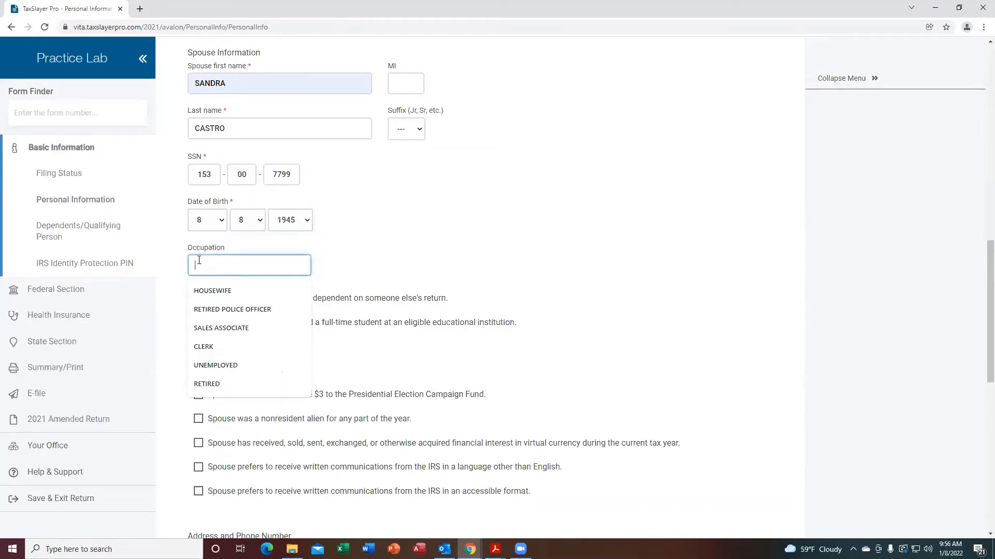
pyautogui.click(210, 293)
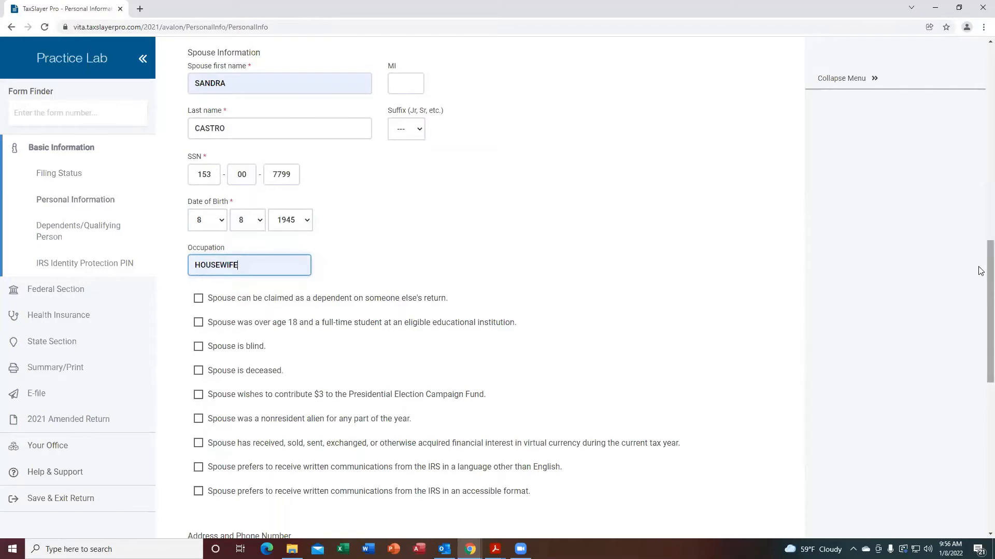
pyautogui.scroll(-1, 980, 283)
pyautogui.scroll(-3, 979, 283)
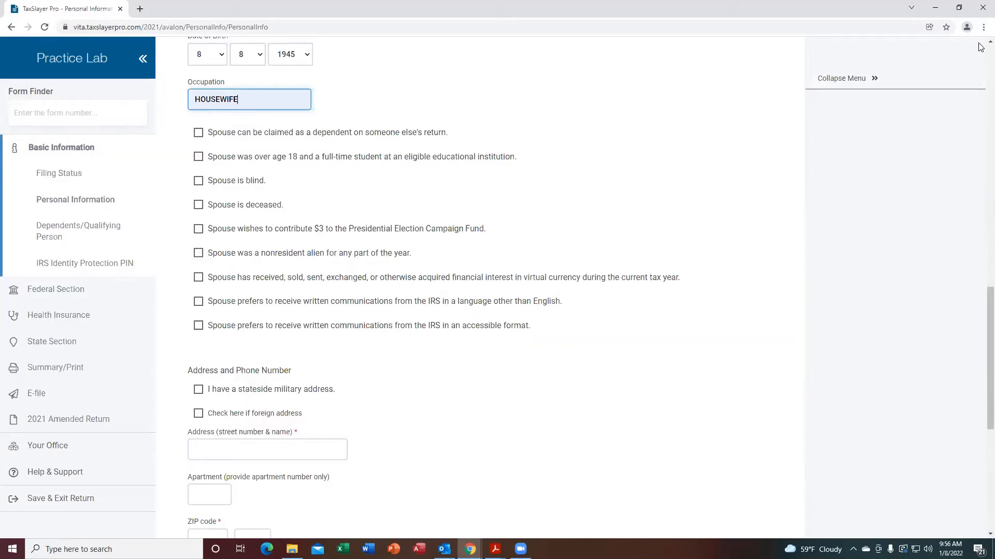
pyautogui.scroll(6, 981, 47)
pyautogui.scroll(4, 980, 47)
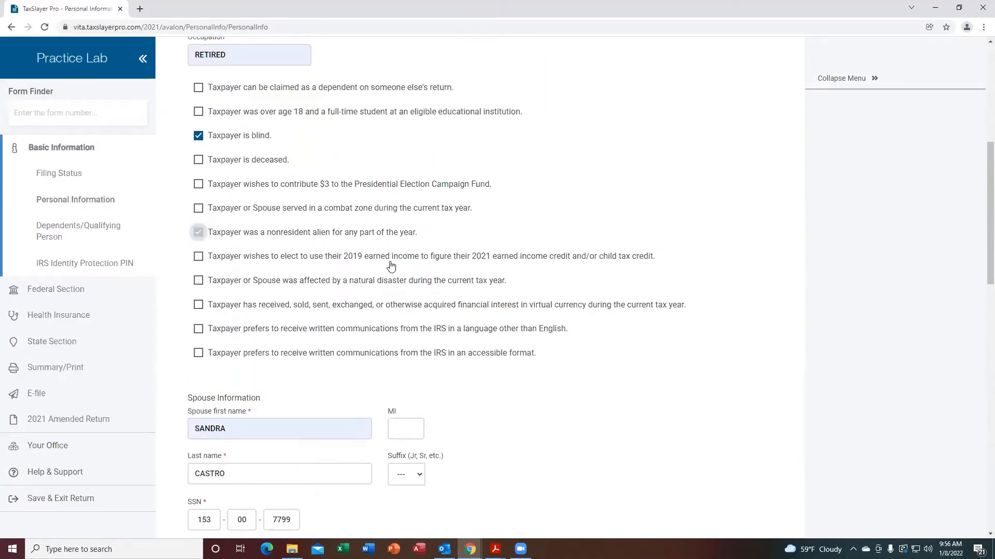
pyautogui.click(199, 233)
pyautogui.click(199, 233)
# Fill in the household's street address by choosing the saved address entry.
pyautogui.scroll(-7, 980, 177)
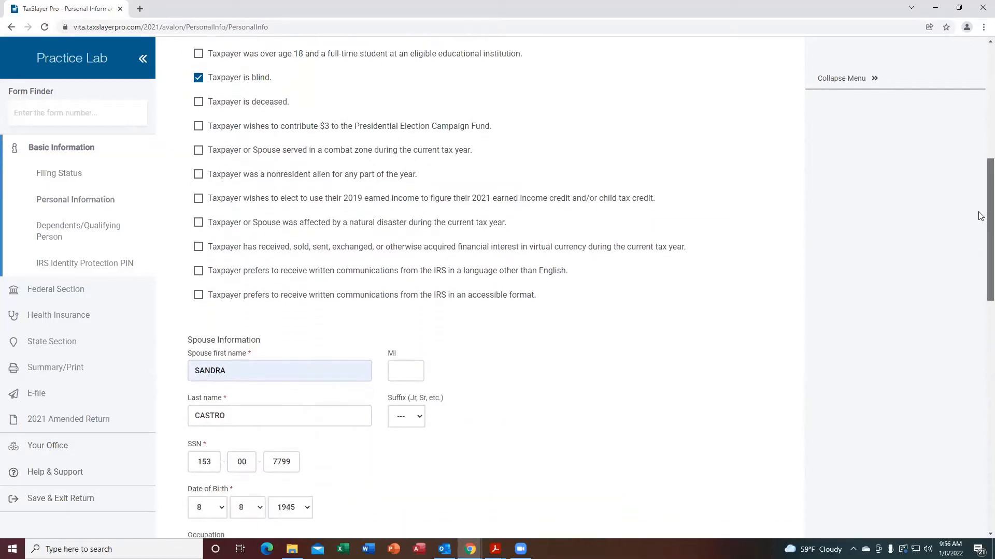
pyautogui.scroll(-5, 980, 311)
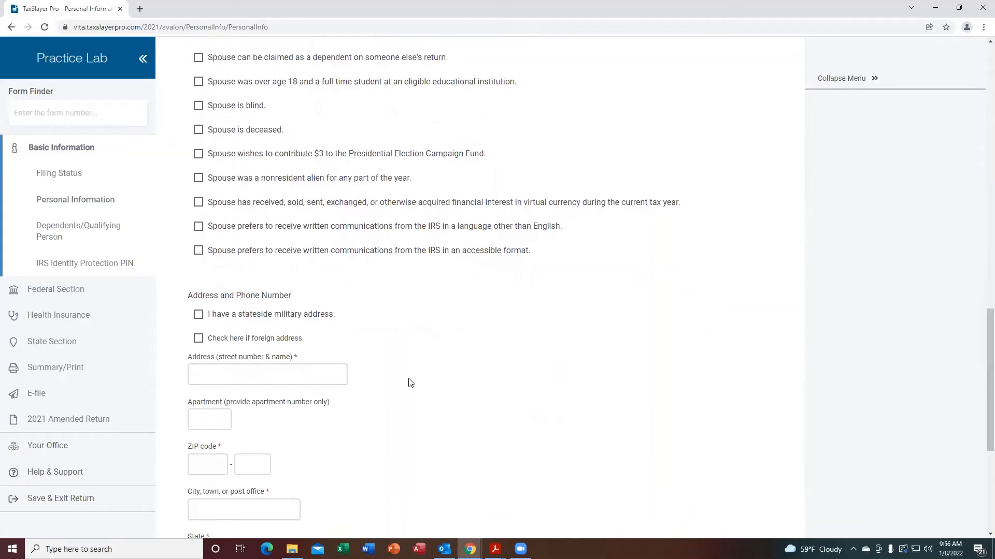
pyautogui.scroll(-2, 981, 332)
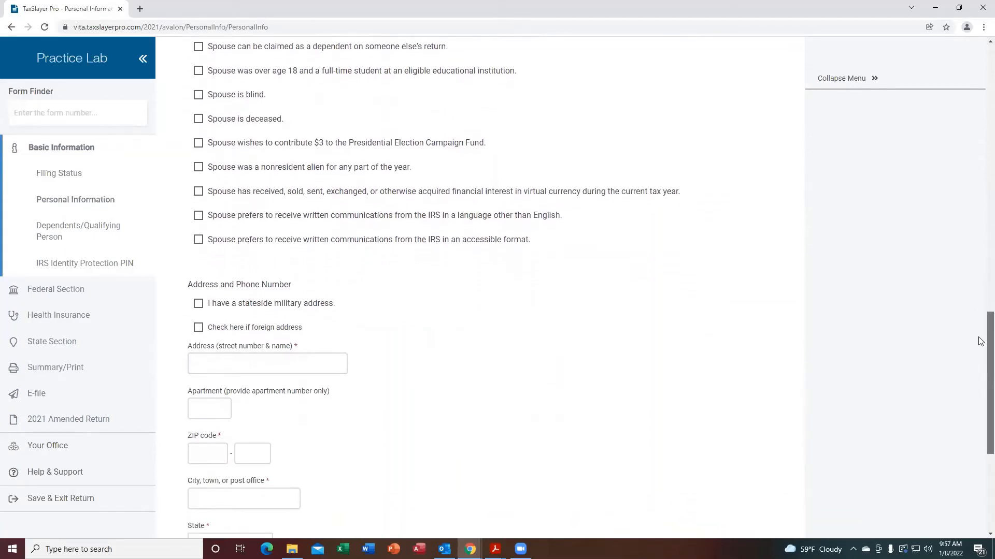
pyautogui.click(206, 298)
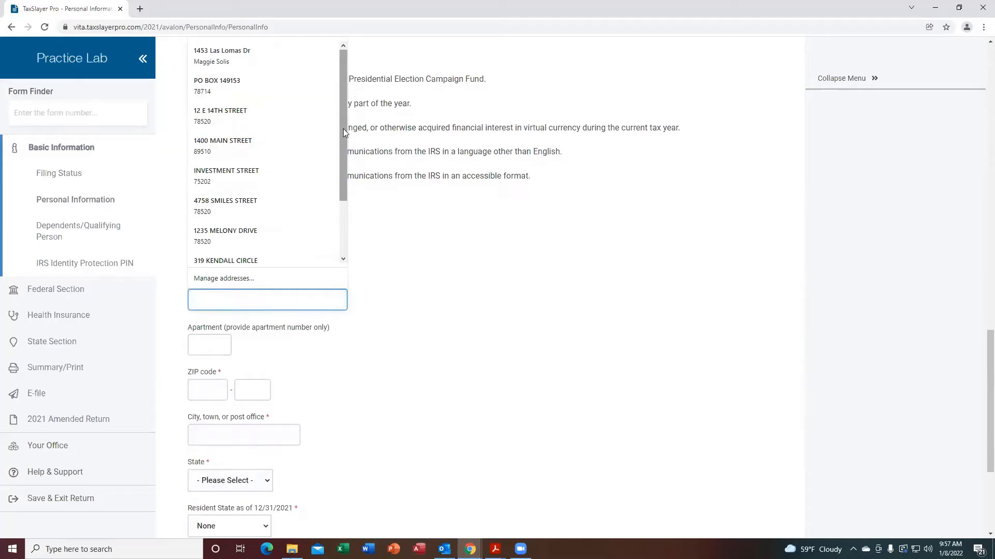
pyautogui.click(210, 118)
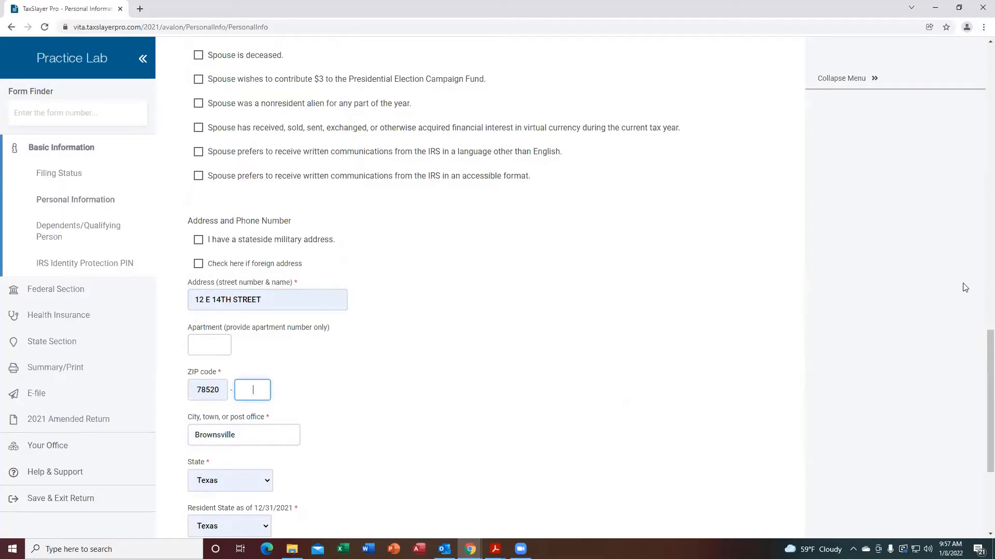
# Enter the daytime and secondary telephone numbers.
pyautogui.scroll(-3, 980, 394)
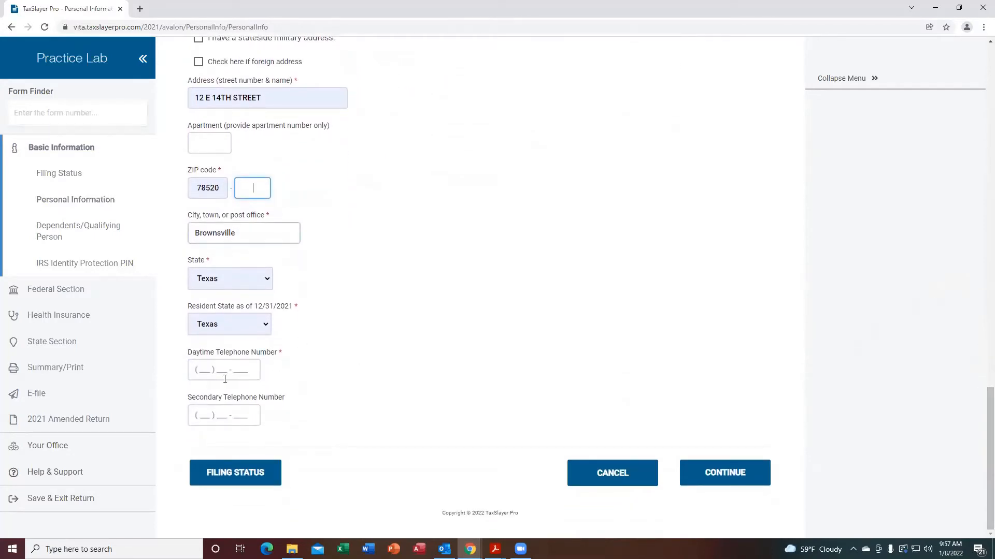
pyautogui.click(205, 371)
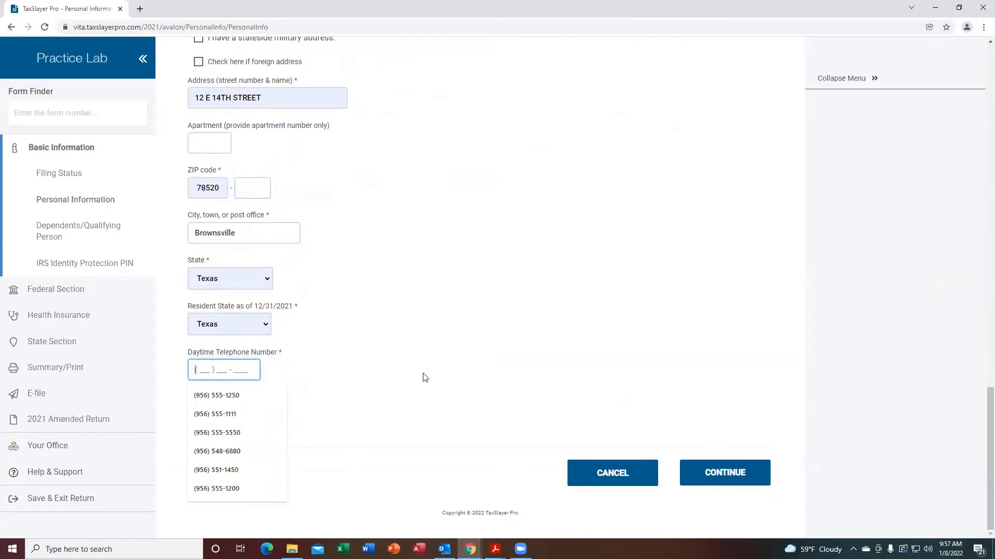
pyautogui.write('956) 555-1200')
pyautogui.press('Tab')
pyautogui.write('956) ')
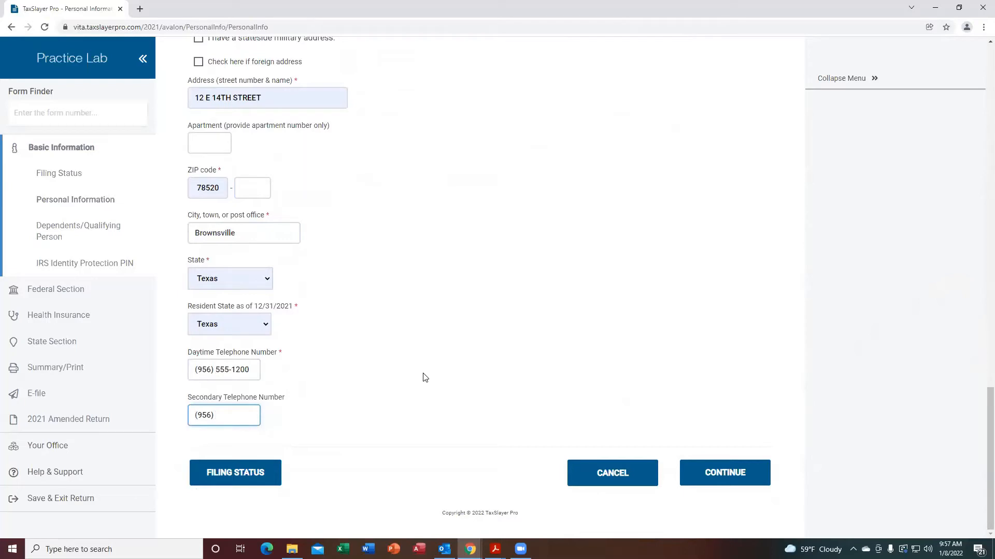
pyautogui.write('555-1201')
# Save the personal information and answer yes to having dependents to claim.
pyautogui.click(726, 473)
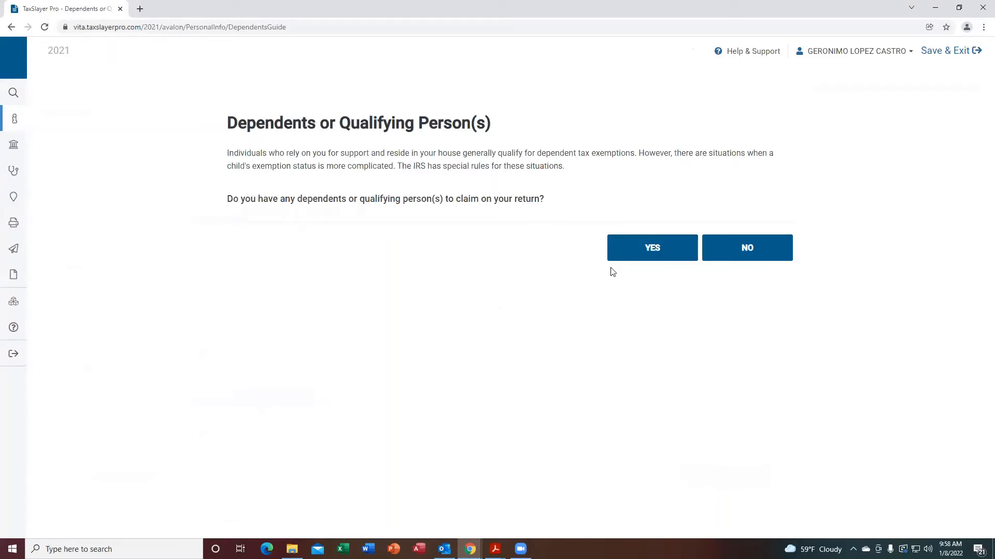
pyautogui.click(661, 253)
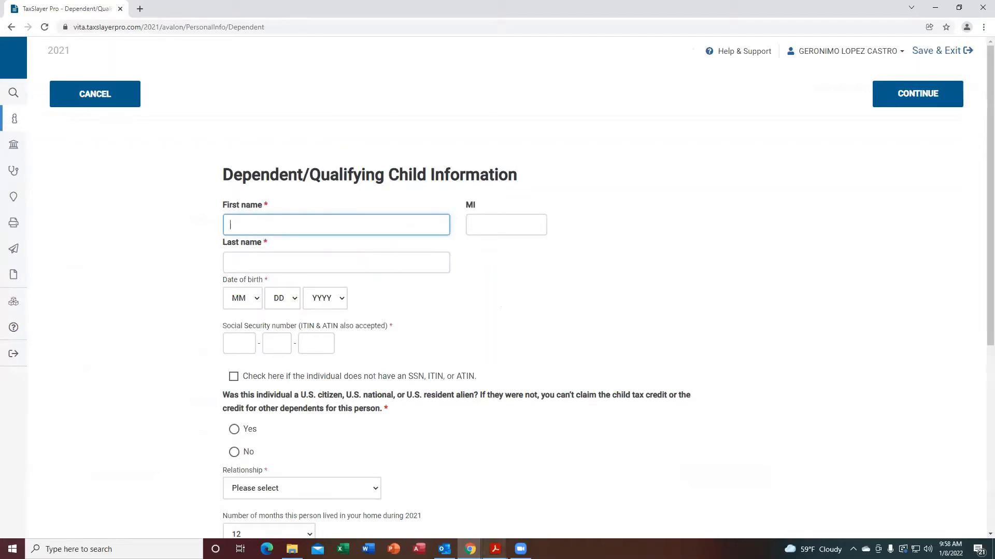
# Review the scenario's interview notes about the dependent in the PDF.
pyautogui.moveTo(495, 550)
pyautogui.click(665, 533)
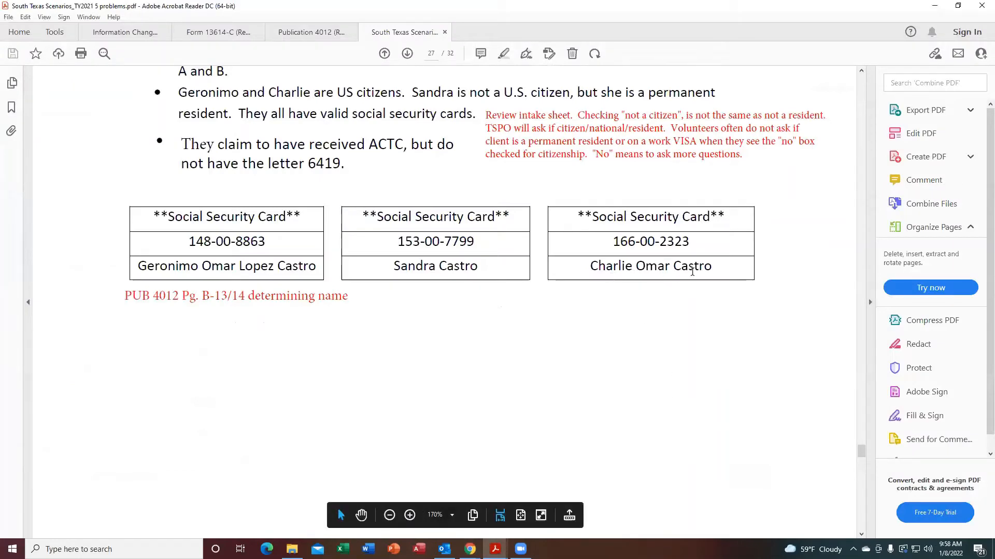
pyautogui.click(860, 72)
pyautogui.click(861, 76)
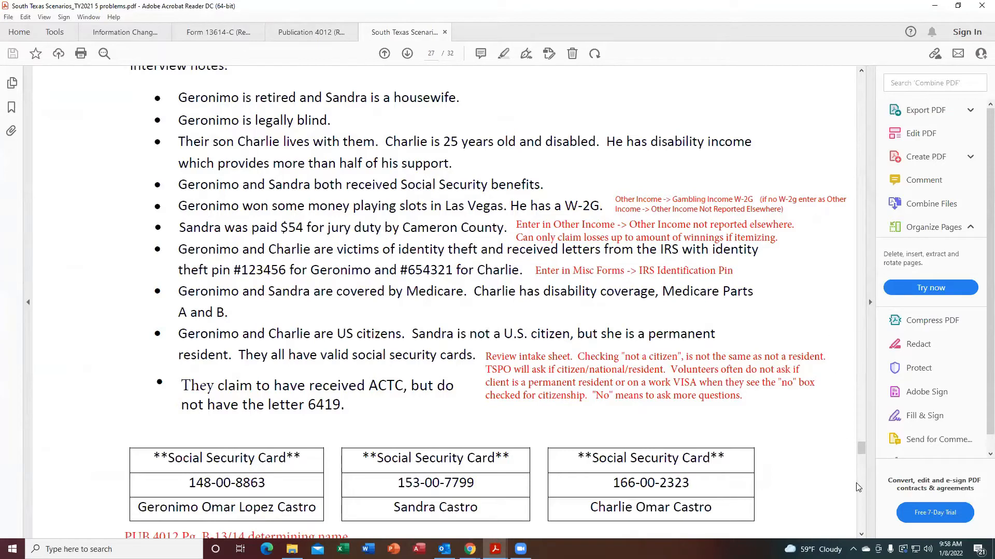
# Scroll the scenario PDF to view the family's social security cards.
pyautogui.click(861, 534)
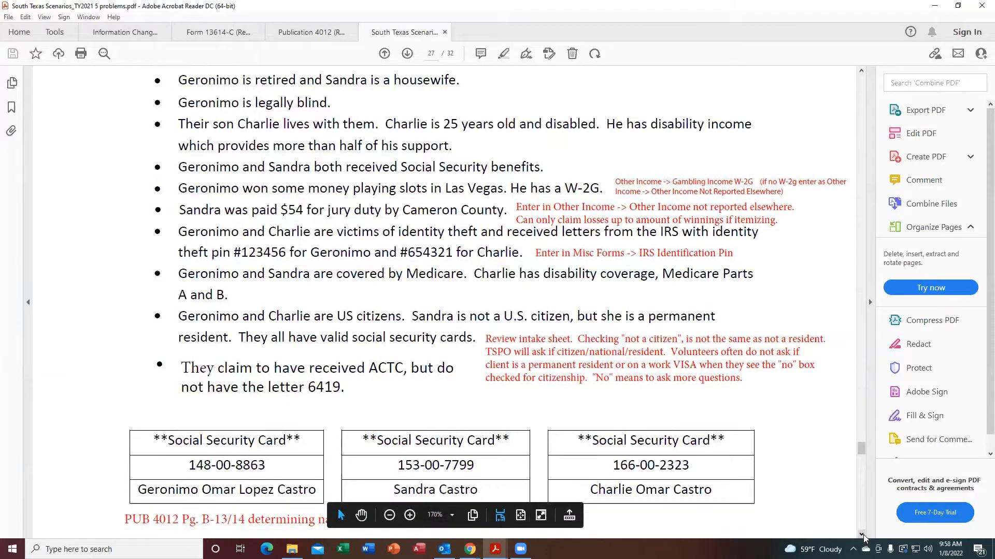
pyautogui.scroll(-5, 863, 539)
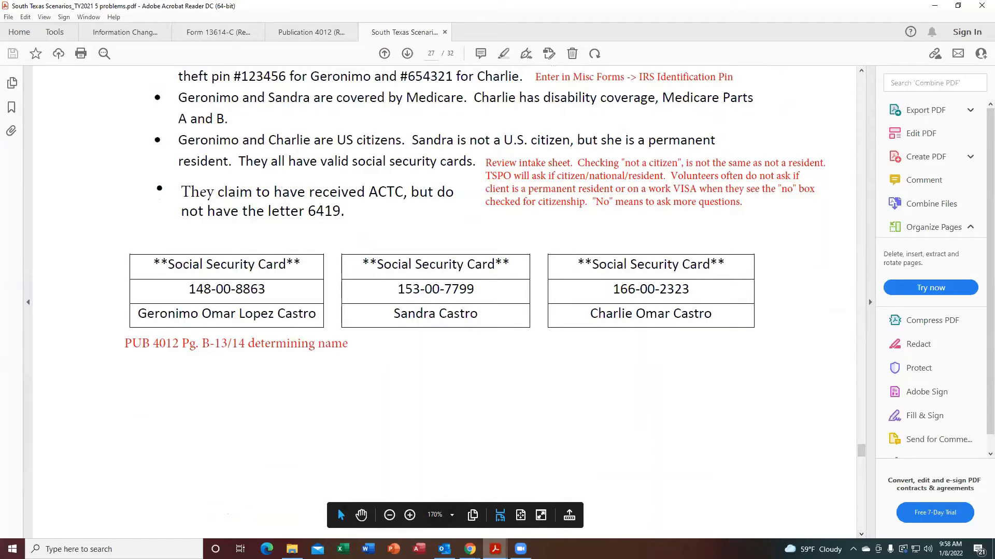
# Return to the dependent form and enter the dependent's first name, middle initial and last name.
pyautogui.moveTo(470, 549)
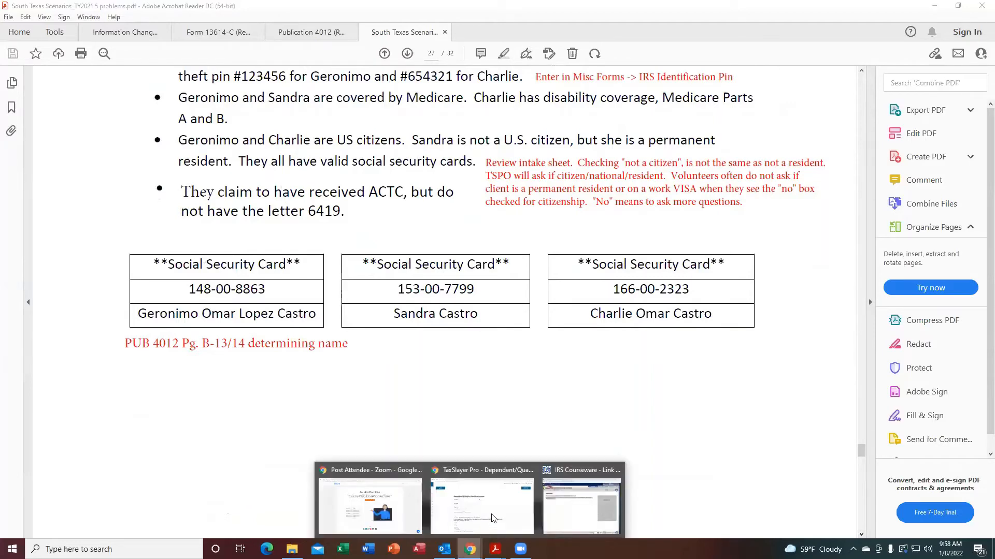
pyautogui.click(480, 463)
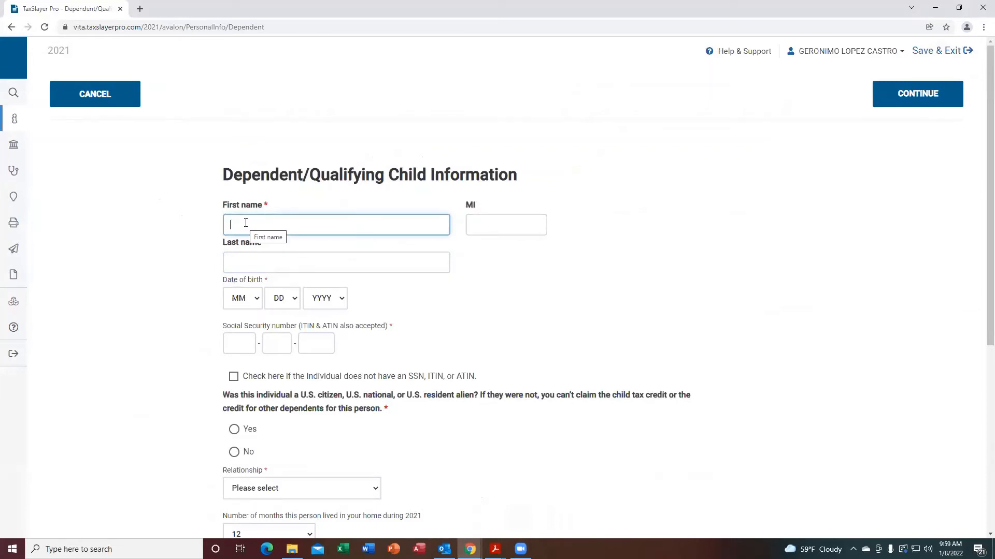
pyautogui.write('CH')
pyautogui.click(246, 250)
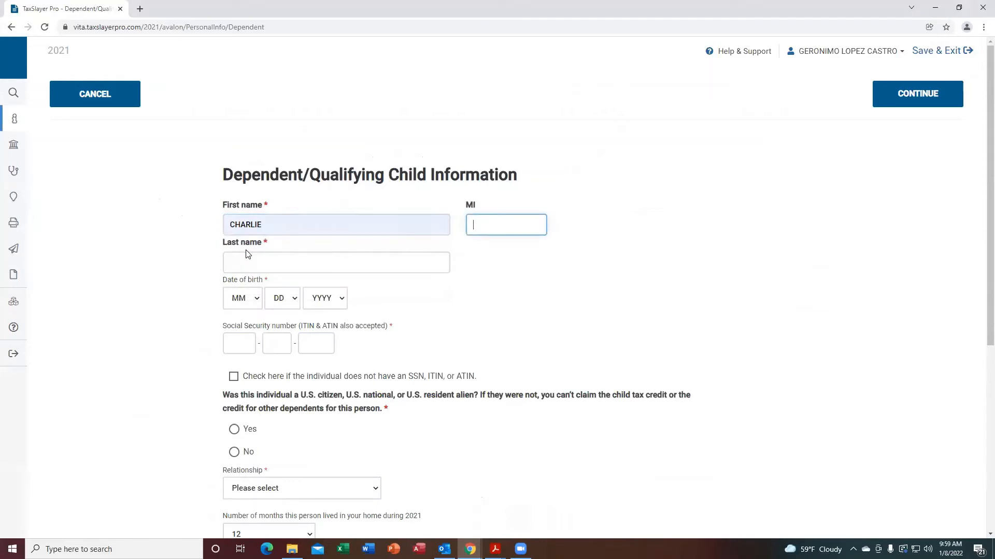
pyautogui.write('O')
pyautogui.press('Tab')
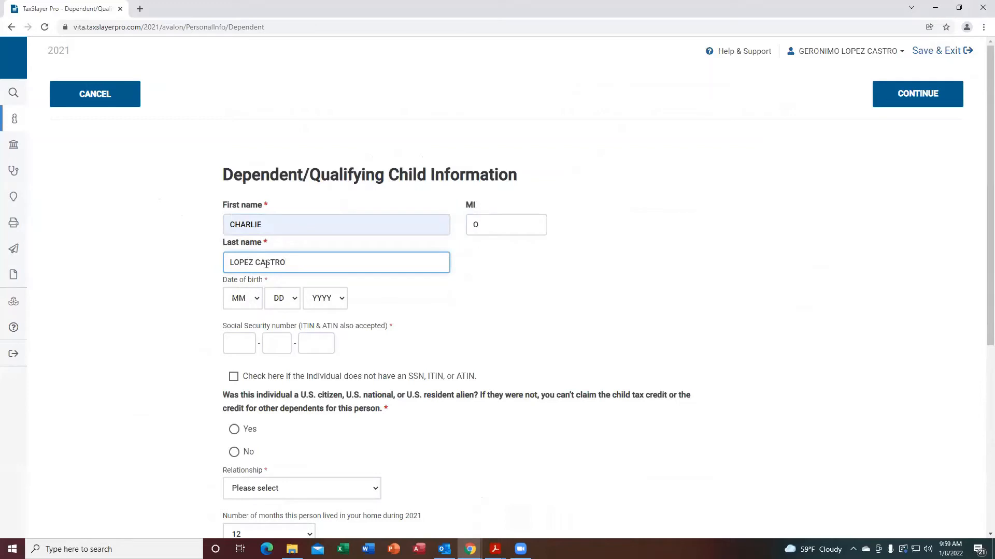
pyautogui.press('Tab')
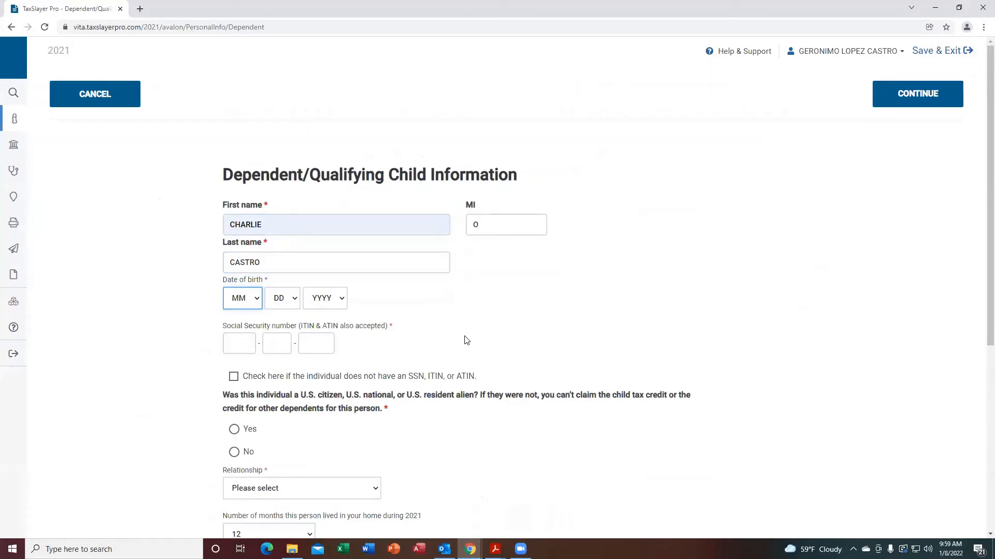
# Select the dependent's month, day and year of birth.
pyautogui.click(258, 300)
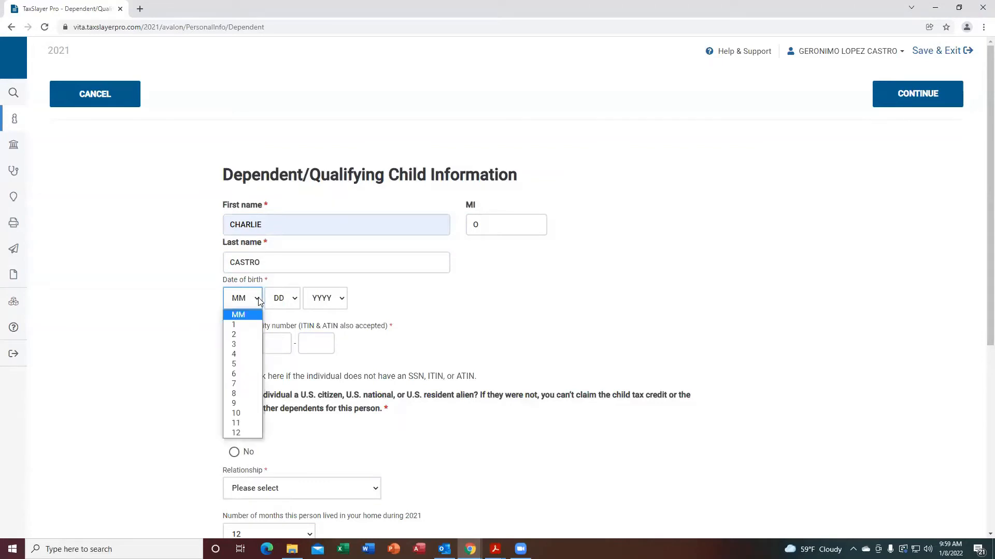
pyautogui.click(234, 334)
pyautogui.click(284, 299)
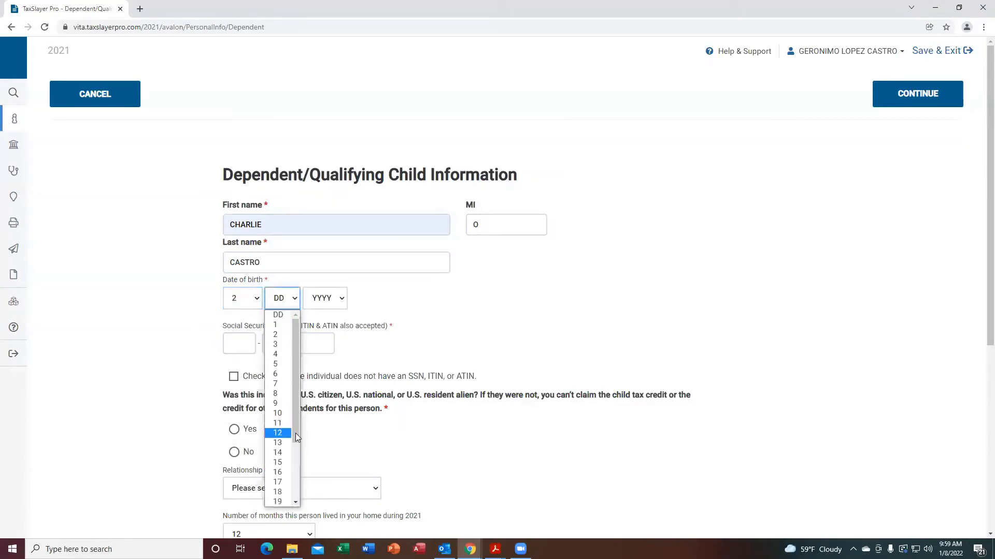
pyautogui.scroll(-3, 295, 471)
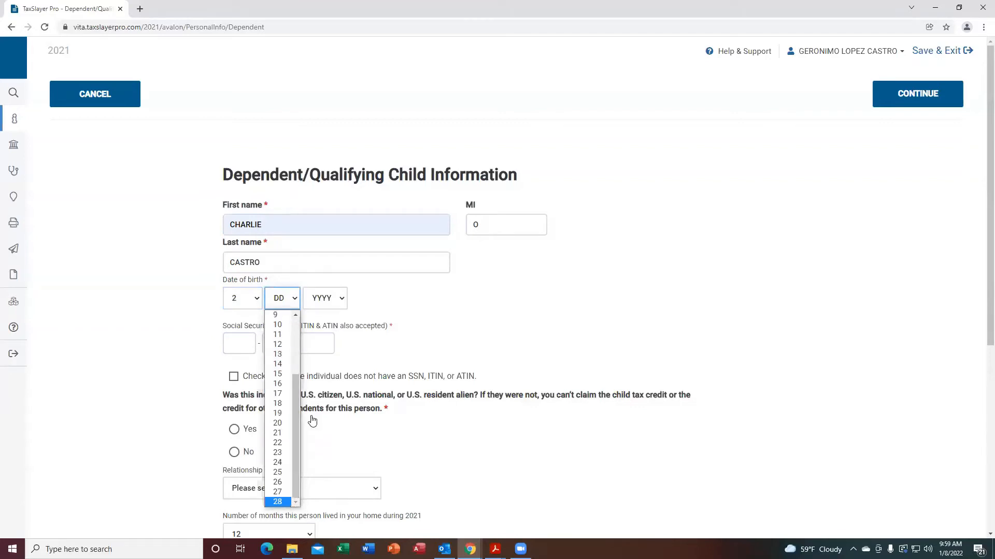
pyautogui.click(278, 501)
pyautogui.click(341, 301)
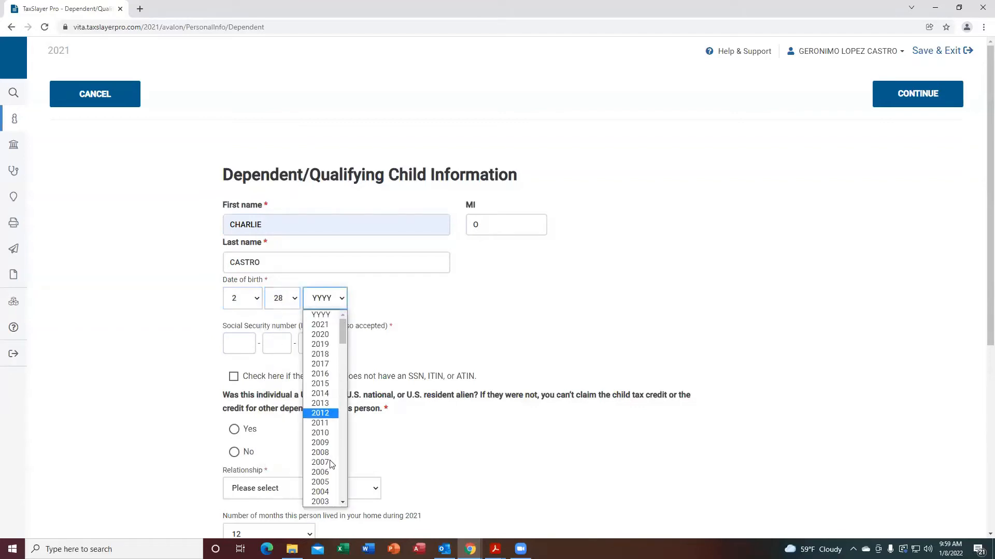
pyautogui.click(328, 483)
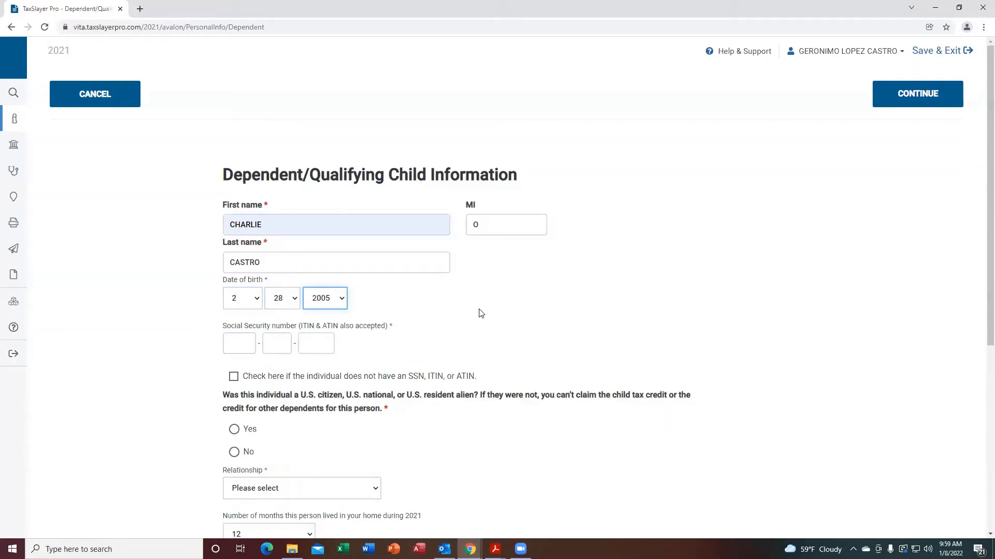
# Enter the dependent's Social Security number and answer yes to being a U.S. citizen, national or resident alien.
pyautogui.click(236, 342)
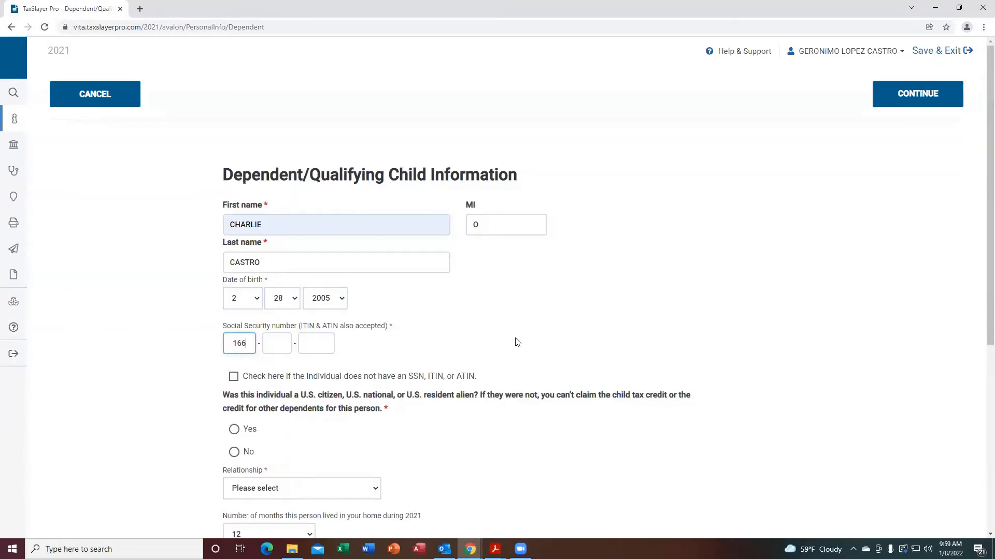
pyautogui.press('Tab')
pyautogui.write('00')
pyautogui.press('Tab')
pyautogui.write('2')
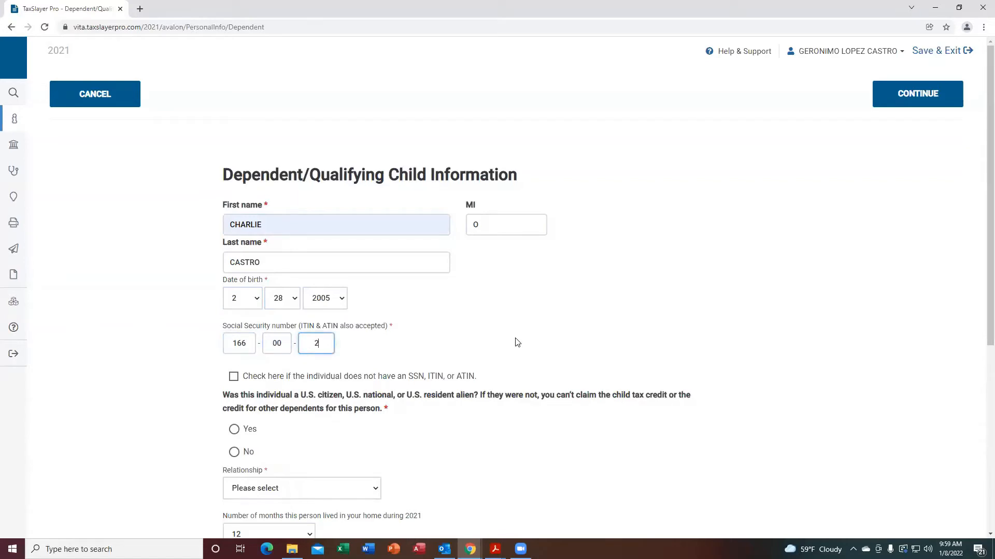
pyautogui.write('323')
pyautogui.click(235, 430)
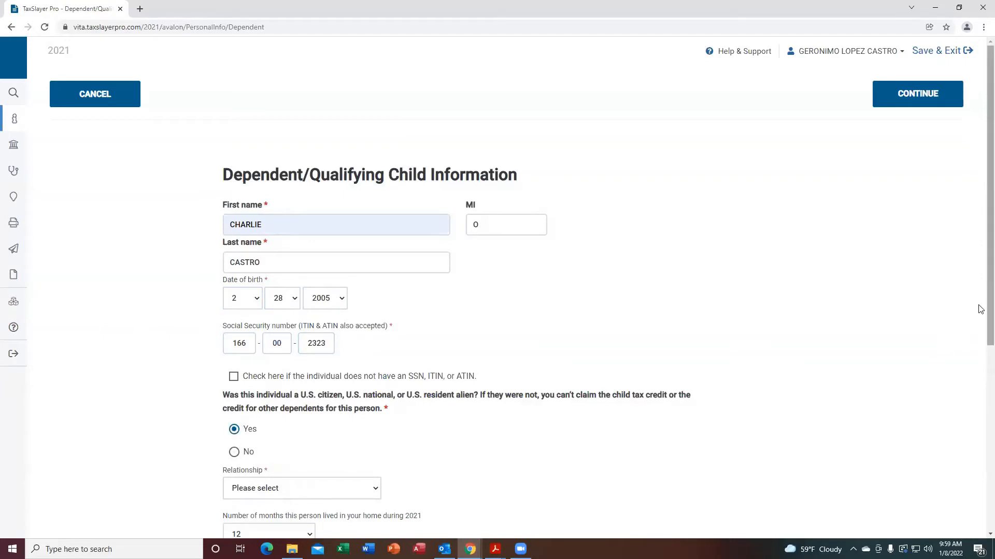
# Set the dependent's relationship to Son and check that this person was disabled.
pyautogui.scroll(-3, 979, 311)
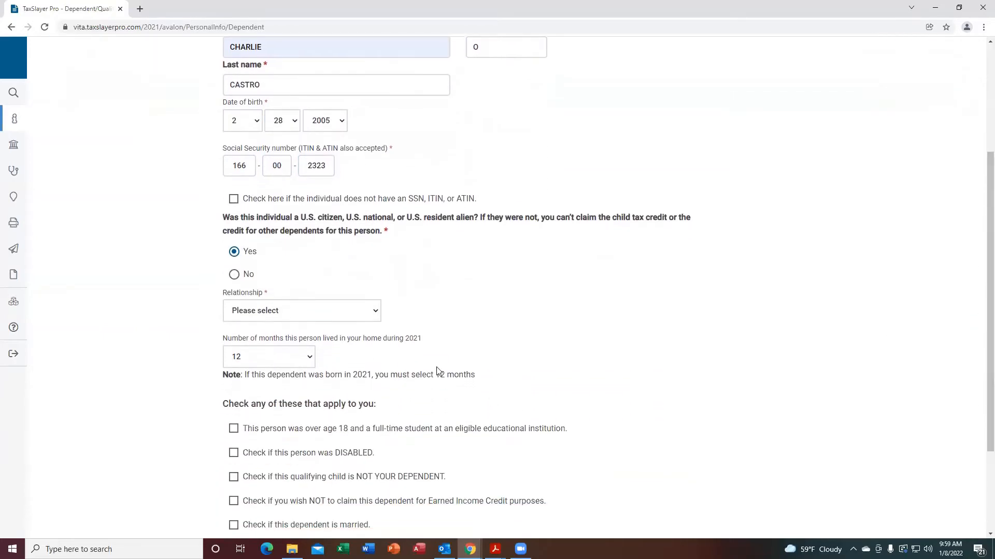
pyautogui.click(377, 312)
pyautogui.click(276, 346)
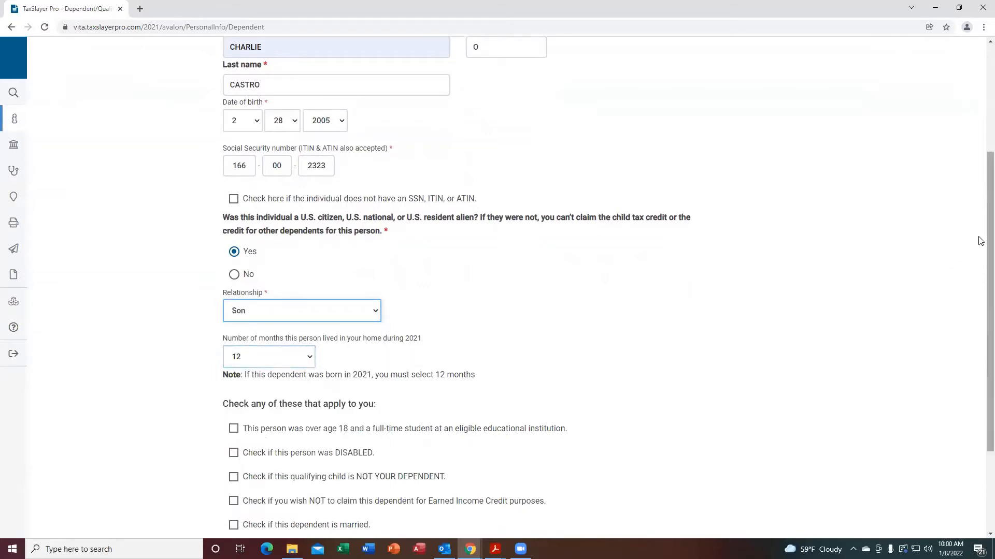
pyautogui.moveTo(989, 241); pyautogui.dragTo(988, 326)
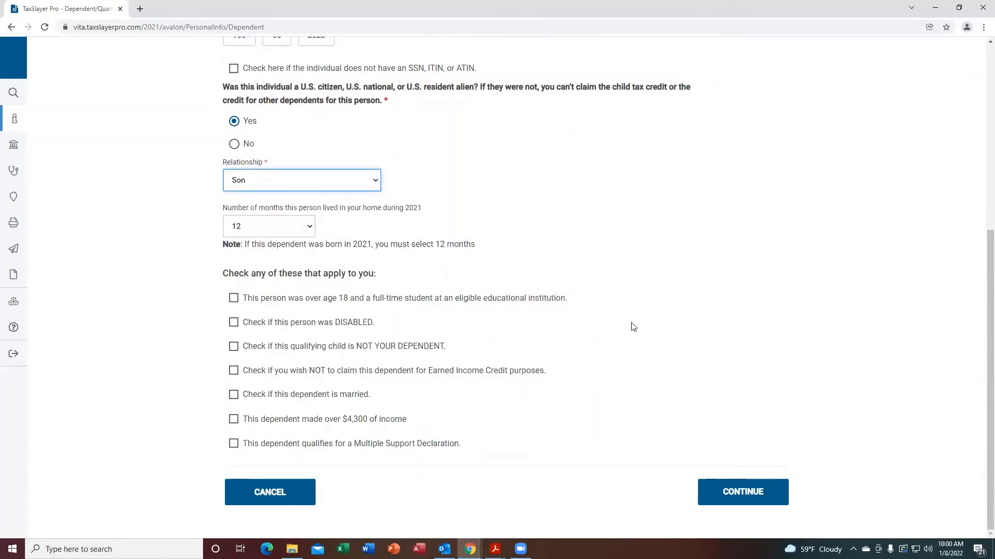
pyautogui.click(233, 324)
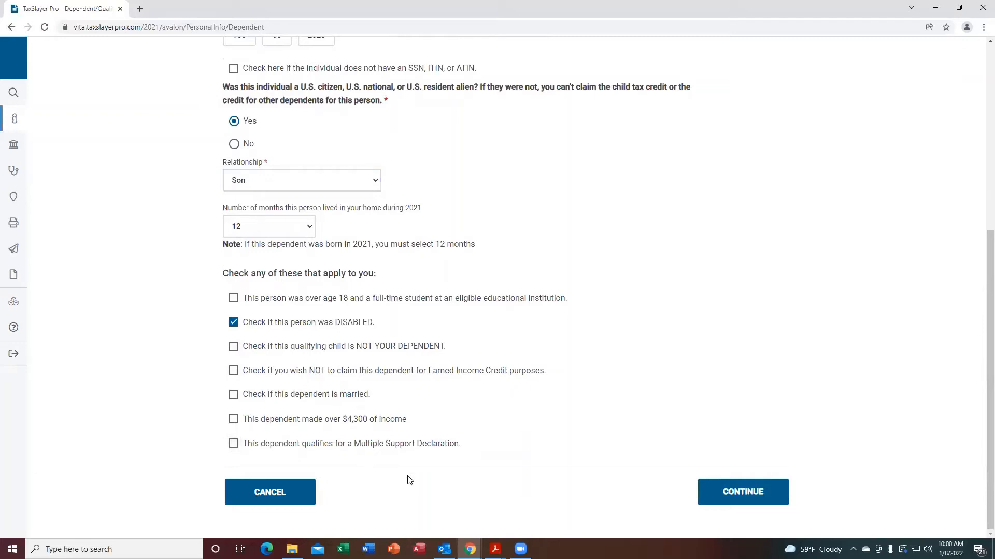
# Save the dependent and continue back to the Basic Information menu.
pyautogui.click(726, 494)
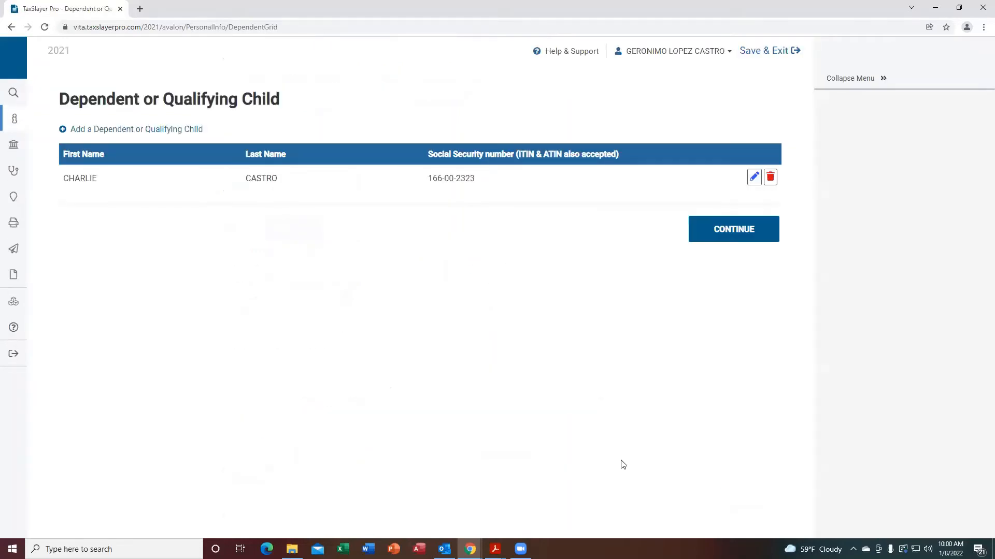
pyautogui.click(731, 228)
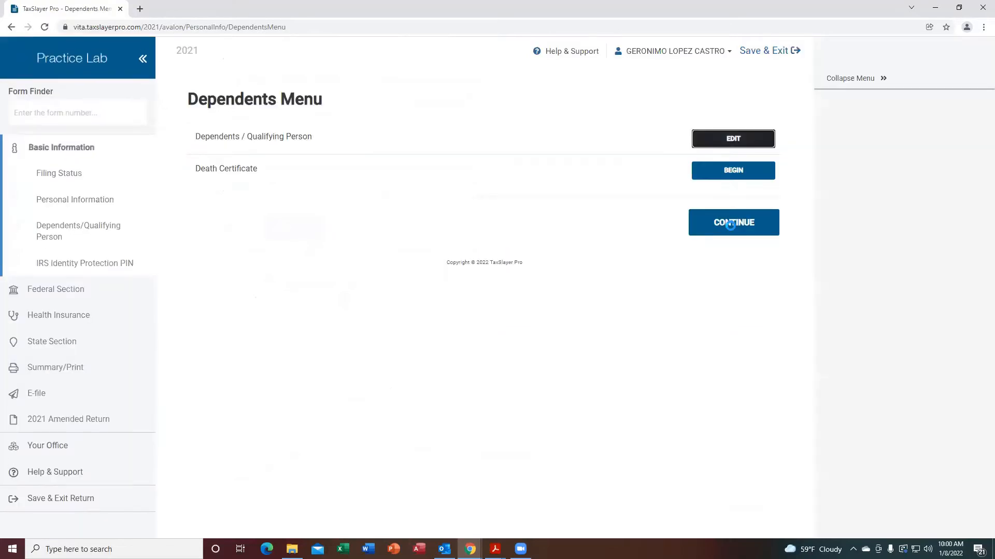
pyautogui.click(758, 228)
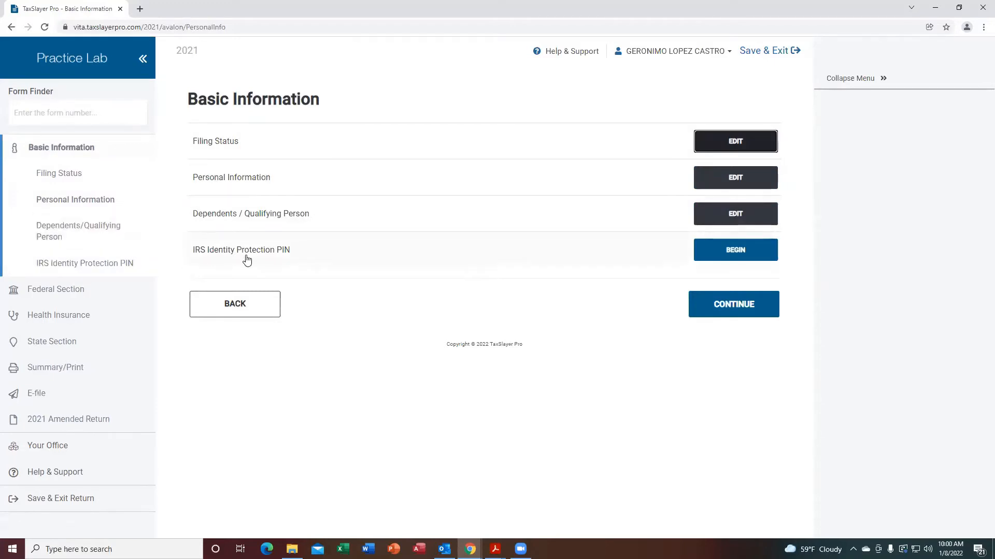
# Open IRS Identity Protection PIN, enter the PINs for the taxpayer and the dependent, and continue.
pyautogui.click(737, 249)
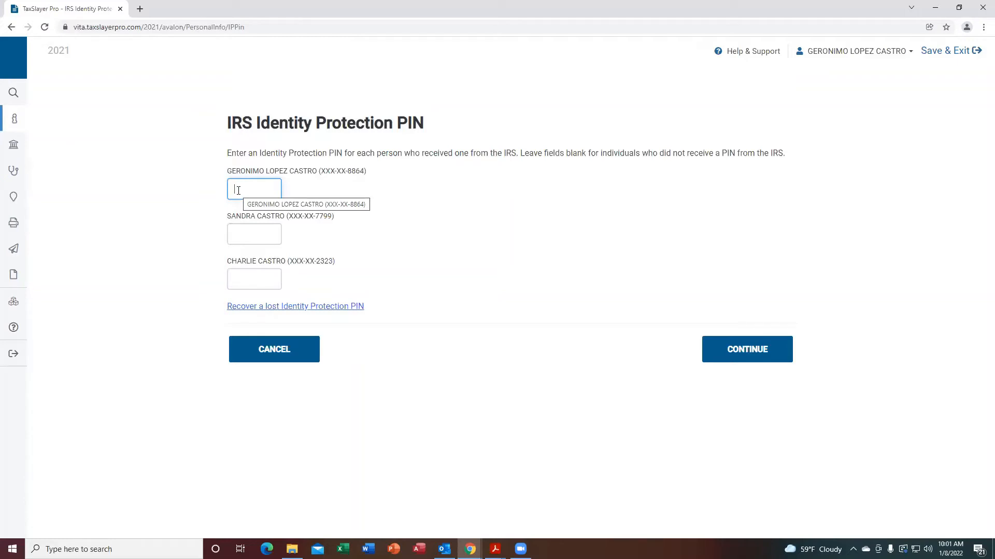
pyautogui.write('123456')
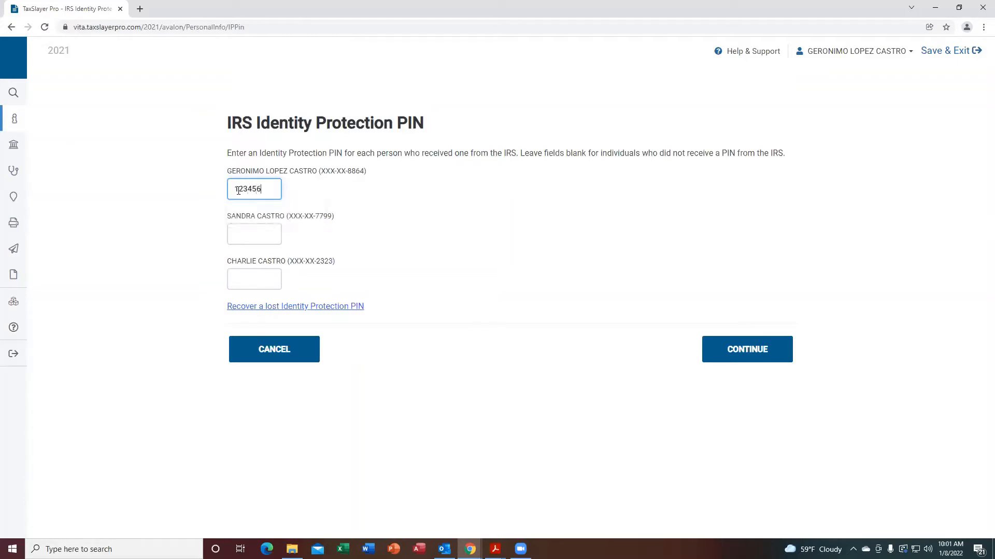
pyautogui.click(238, 279)
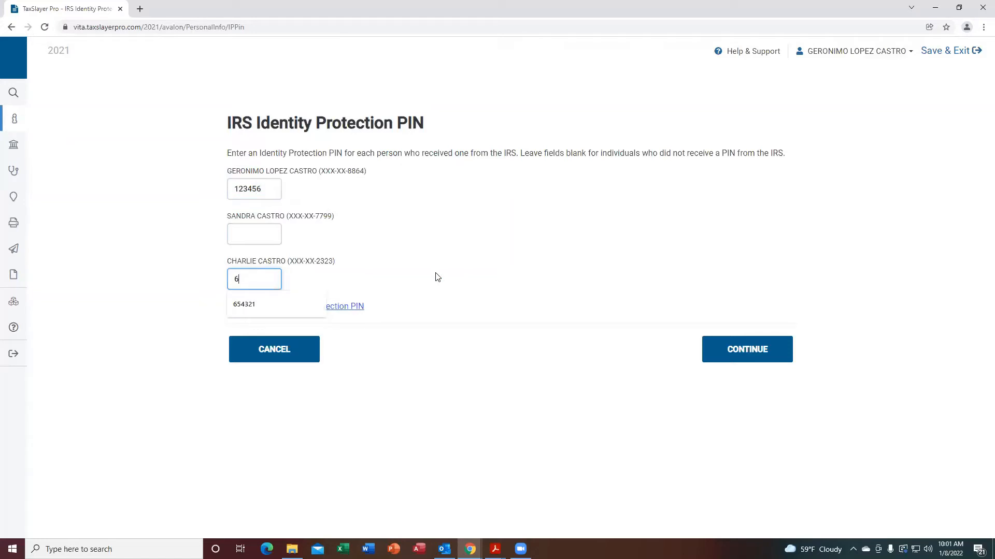
pyautogui.write('654321')
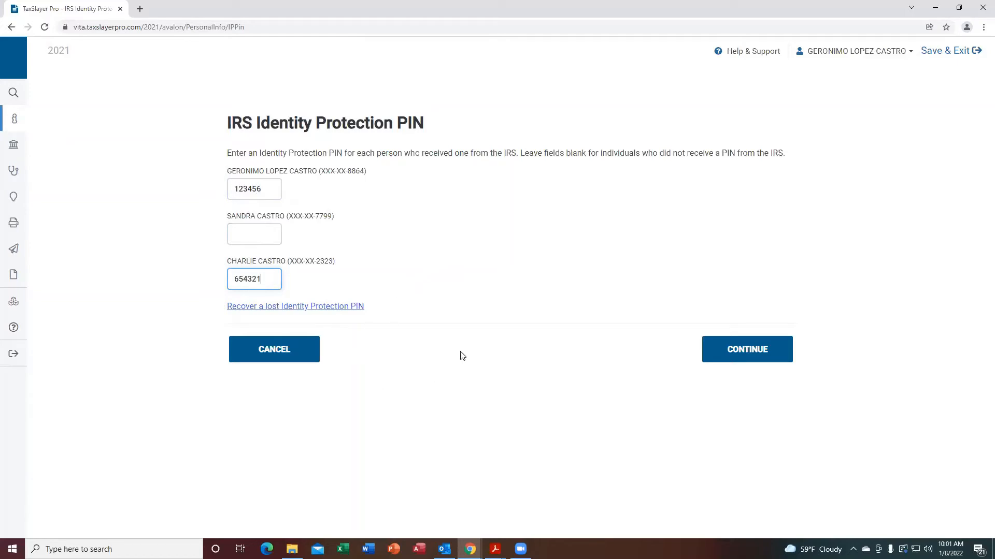
pyautogui.click(756, 350)
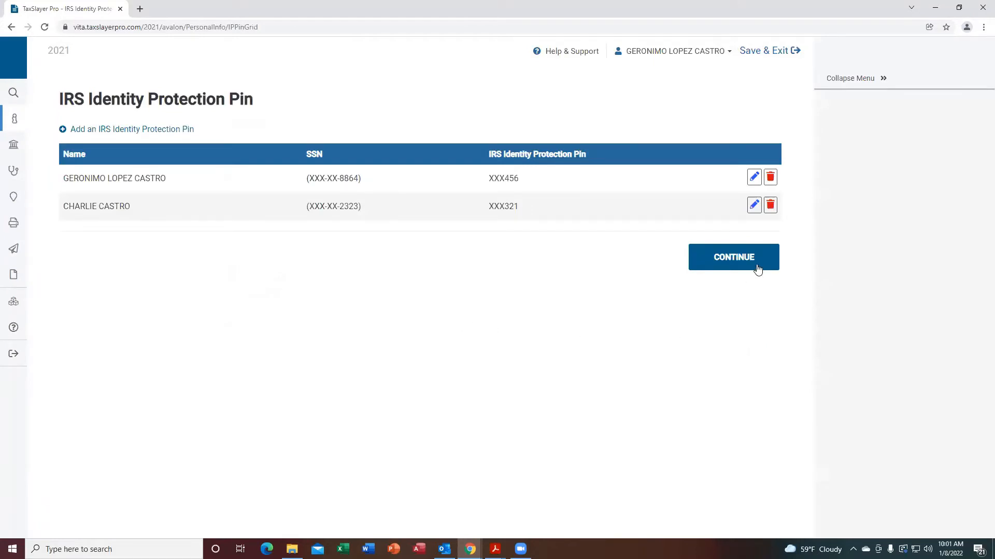
pyautogui.click(757, 269)
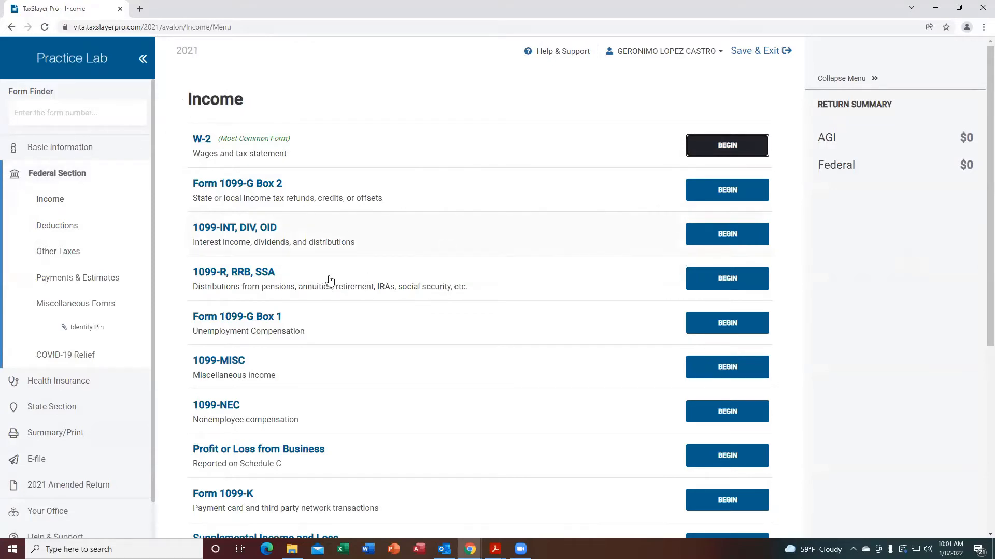
# Browse the list of income categories on the Income menu.
pyautogui.scroll(-1, 980, 199)
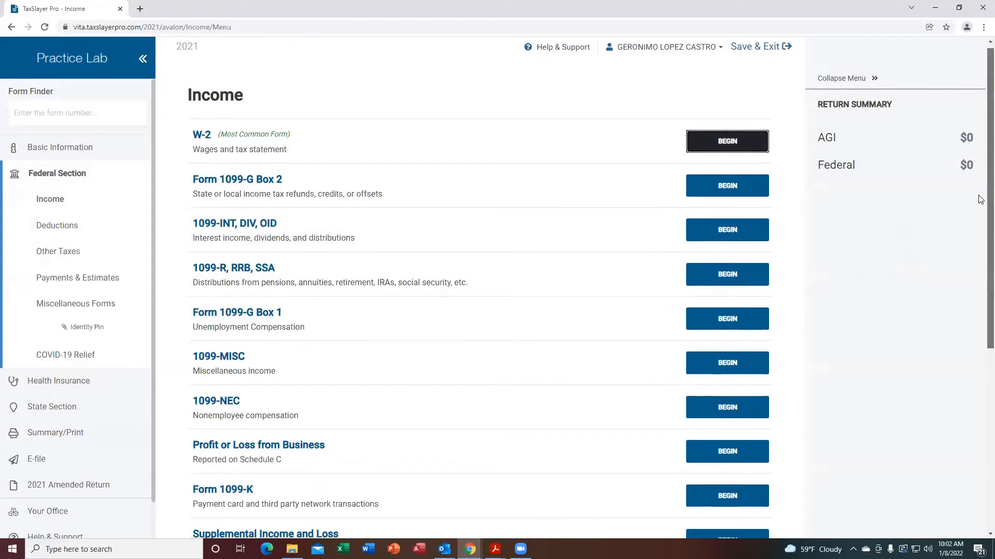
pyautogui.scroll(-3, 980, 213)
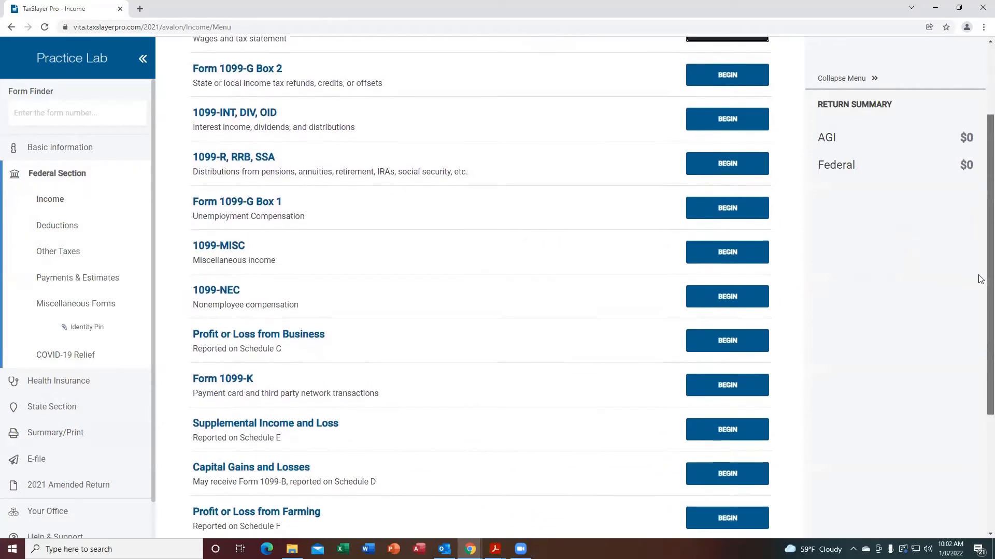
pyautogui.scroll(-1, 978, 282)
pyautogui.scroll(2, 981, 230)
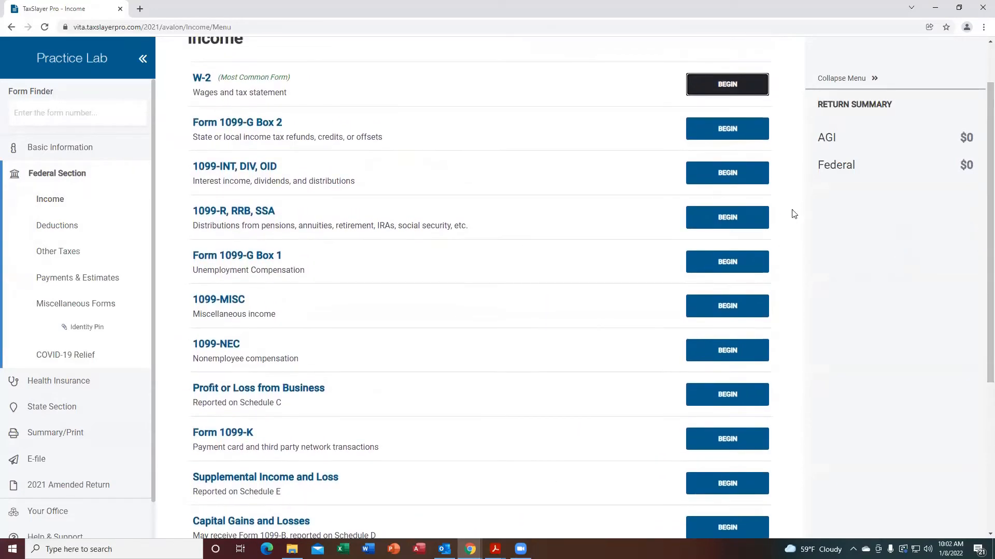
pyautogui.scroll(-3, 979, 279)
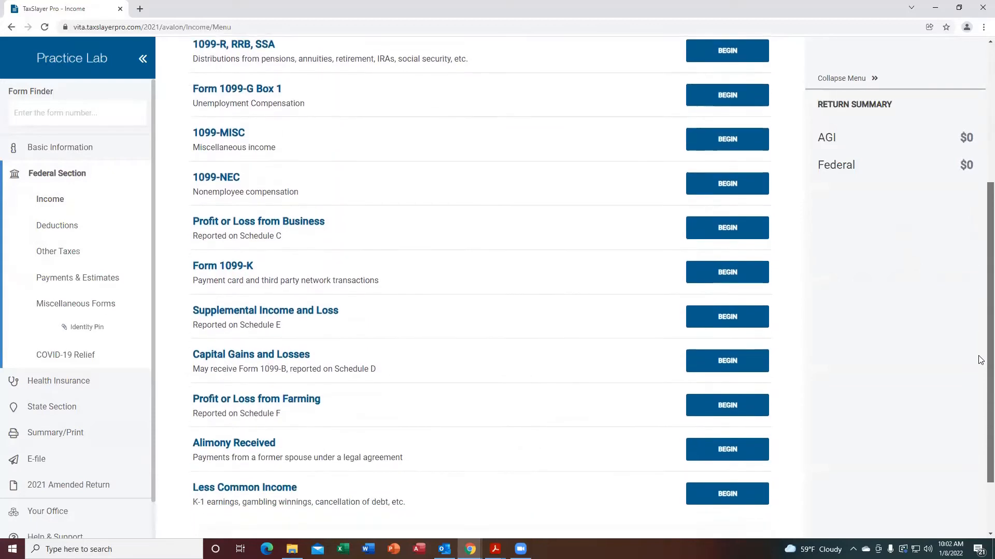
pyautogui.scroll(-1, 980, 360)
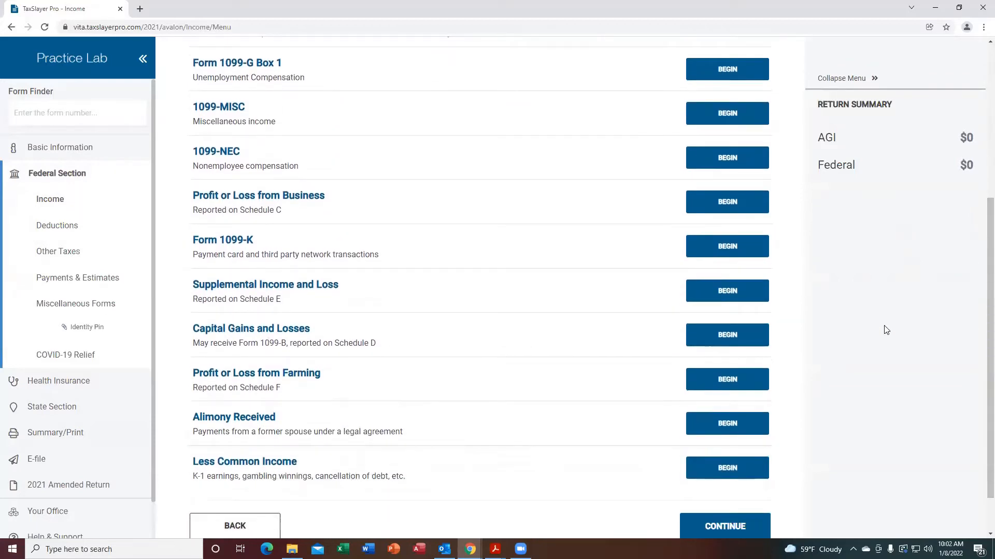
pyautogui.scroll(4, 980, 192)
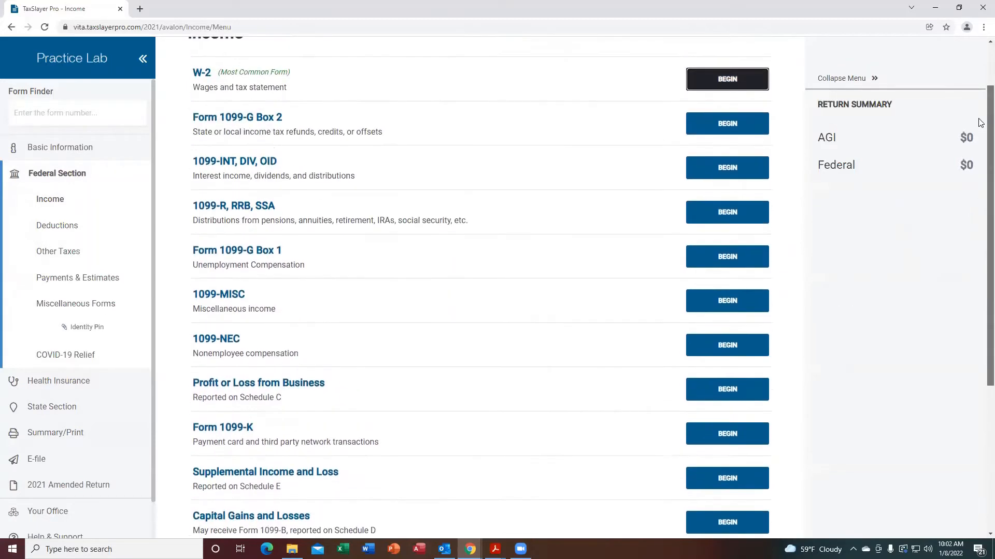
pyautogui.scroll(1, 466, 240)
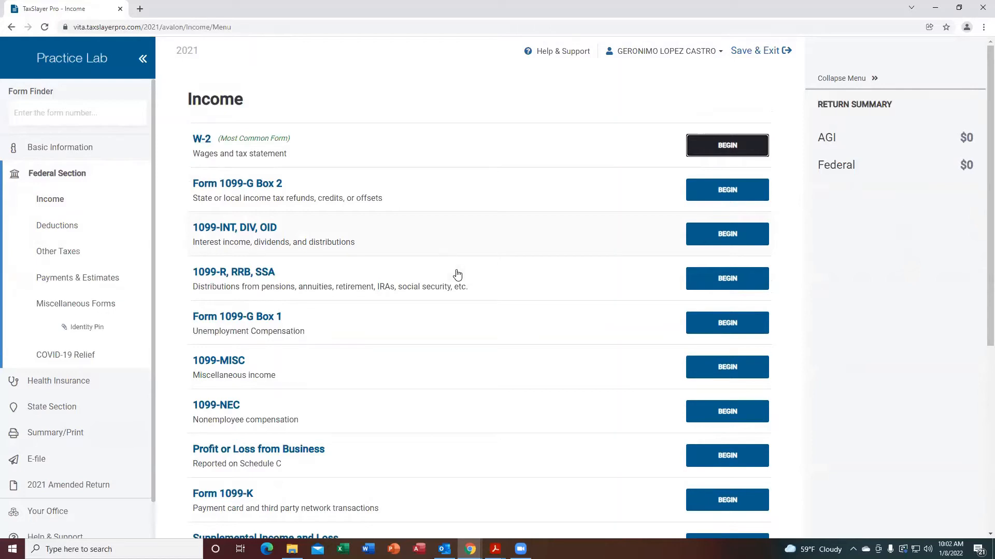
# Review the Social Security benefit statements for both spouses in the scenario PDF.
pyautogui.moveTo(496, 549)
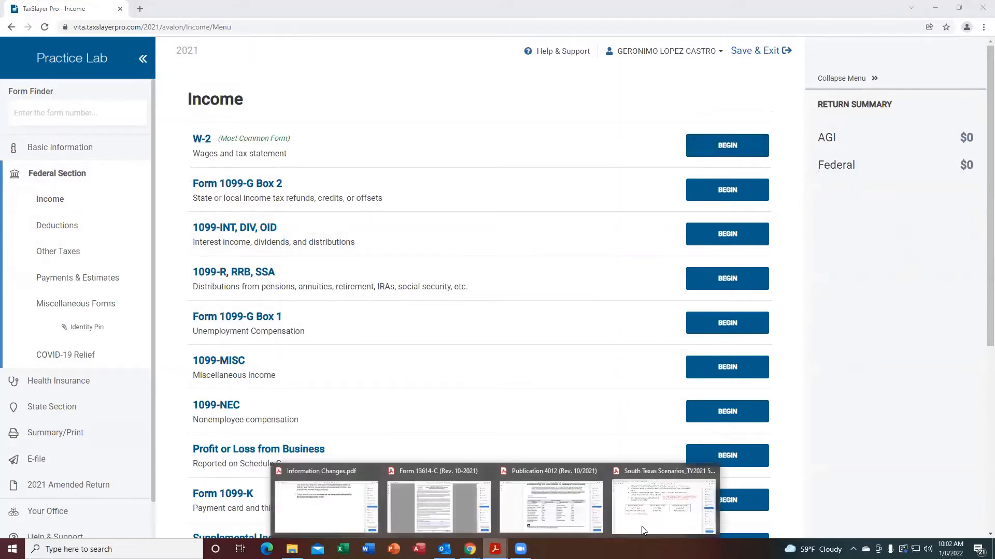
pyautogui.click(632, 509)
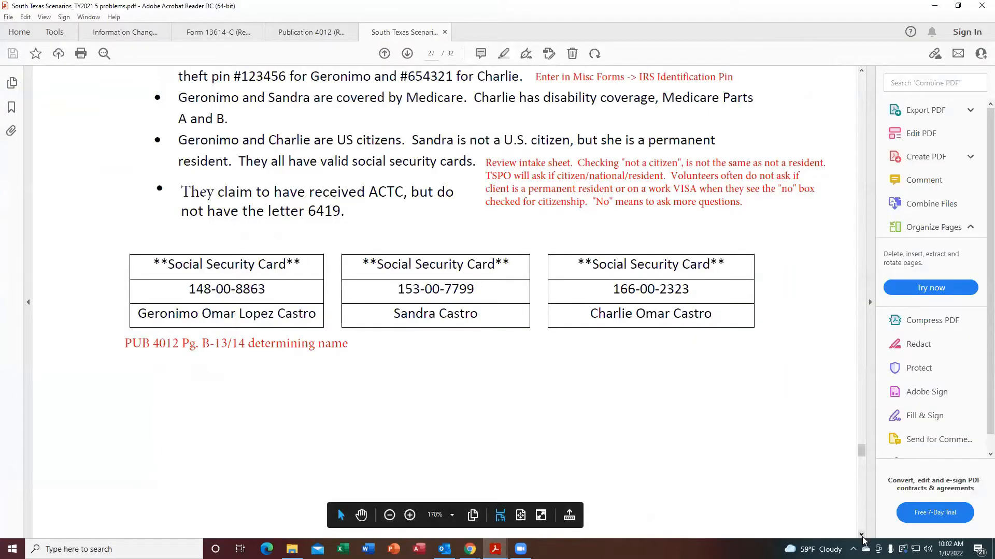
pyautogui.scroll(-10, 862, 536)
pyautogui.scroll(-15, 862, 537)
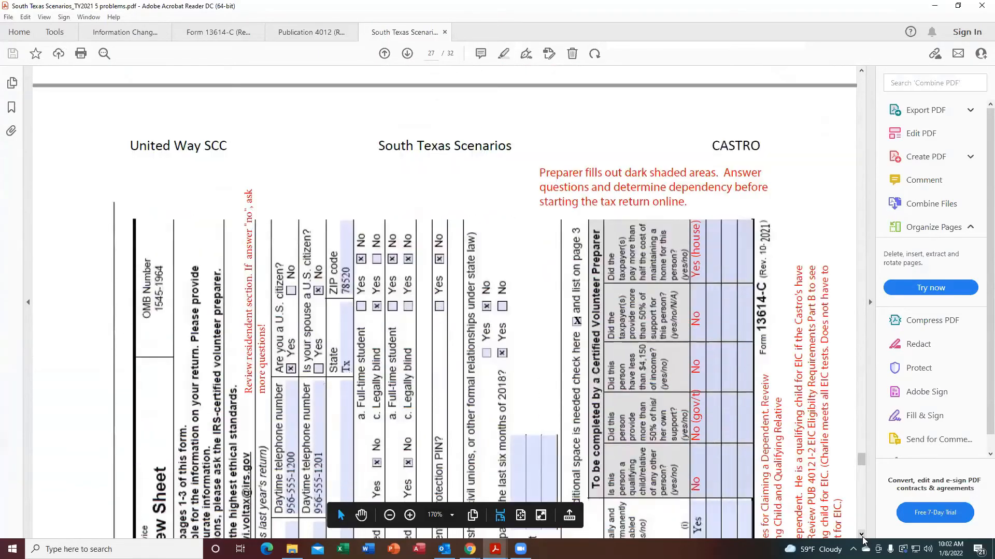
pyautogui.scroll(-20, 861, 536)
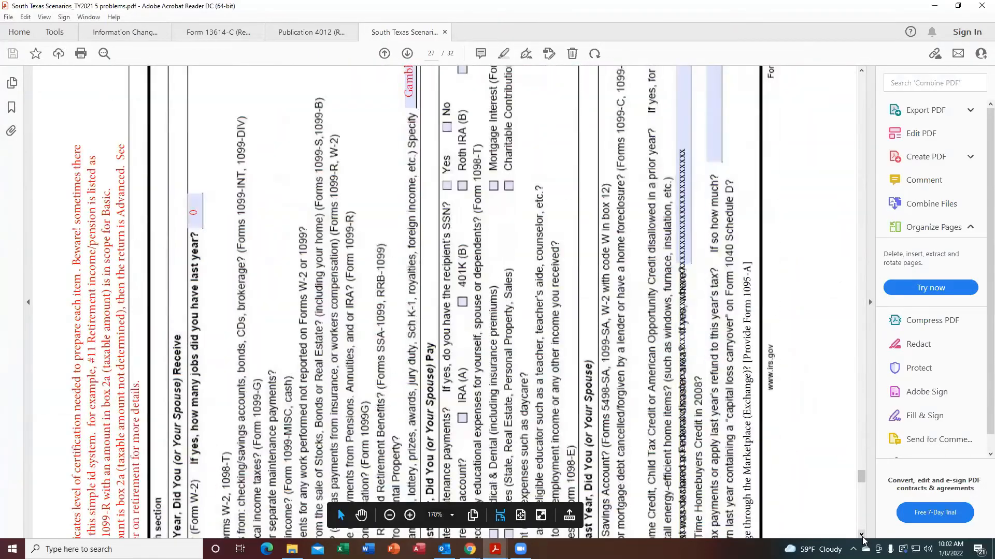
pyautogui.scroll(-15, 862, 537)
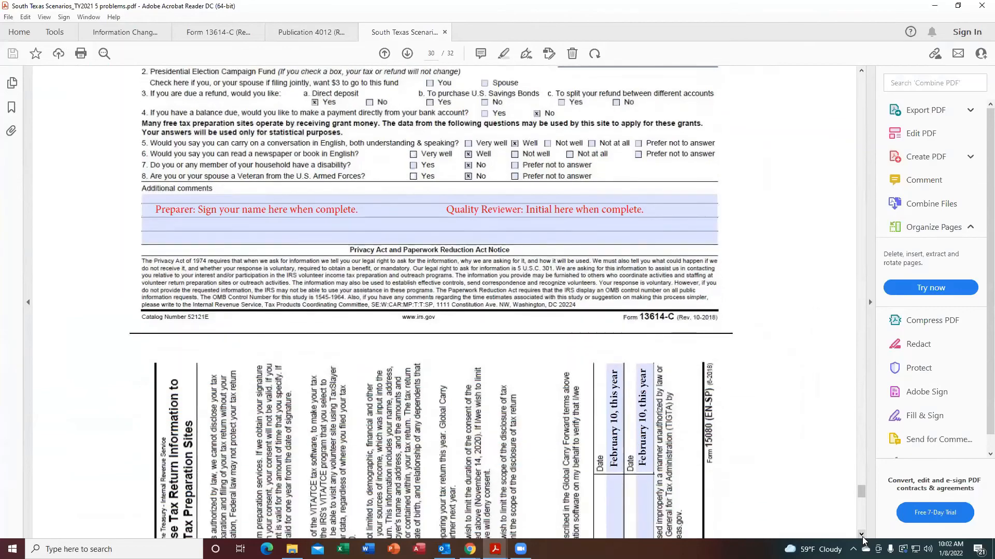
pyautogui.scroll(-3, 862, 536)
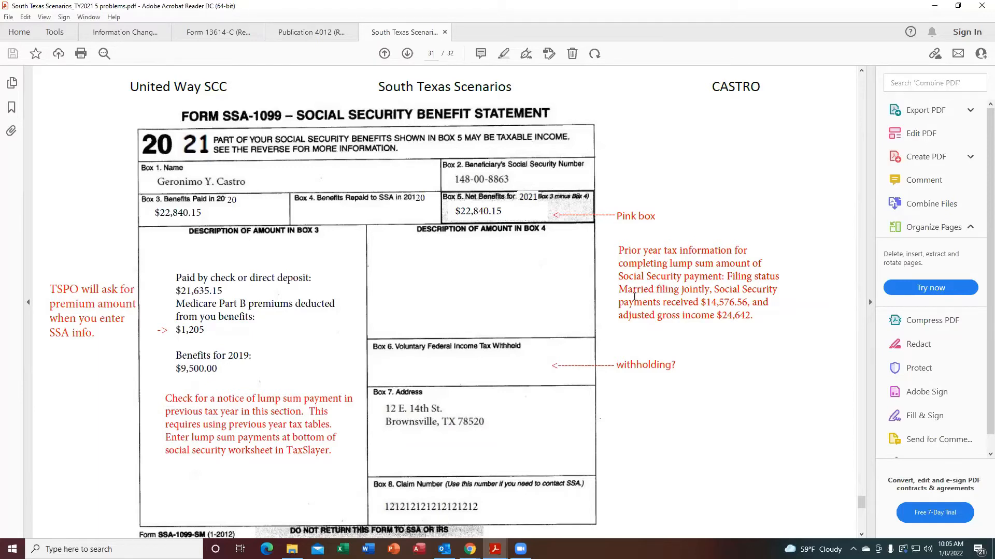
pyautogui.click(861, 535)
pyautogui.scroll(-10, 861, 534)
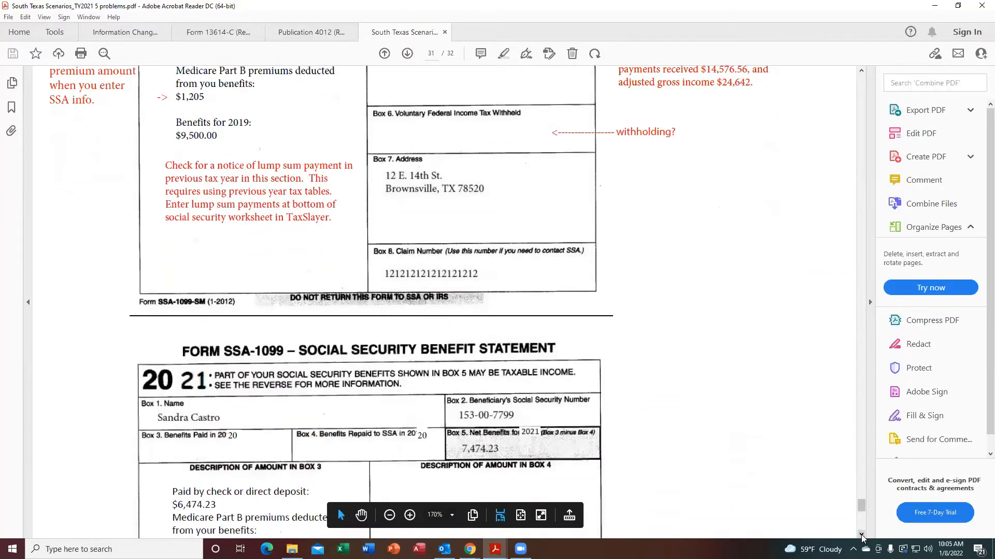
pyautogui.scroll(-7, 861, 534)
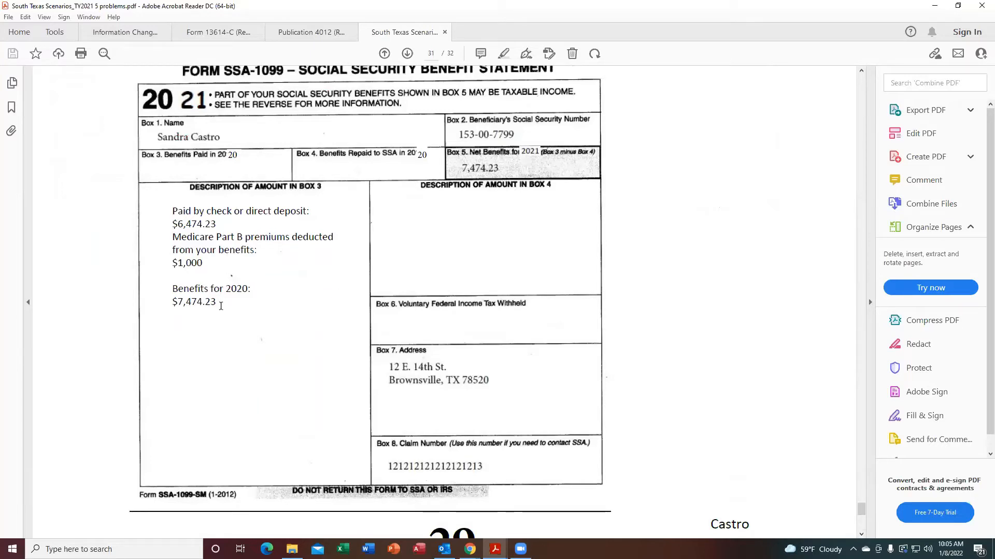
pyautogui.click(861, 71)
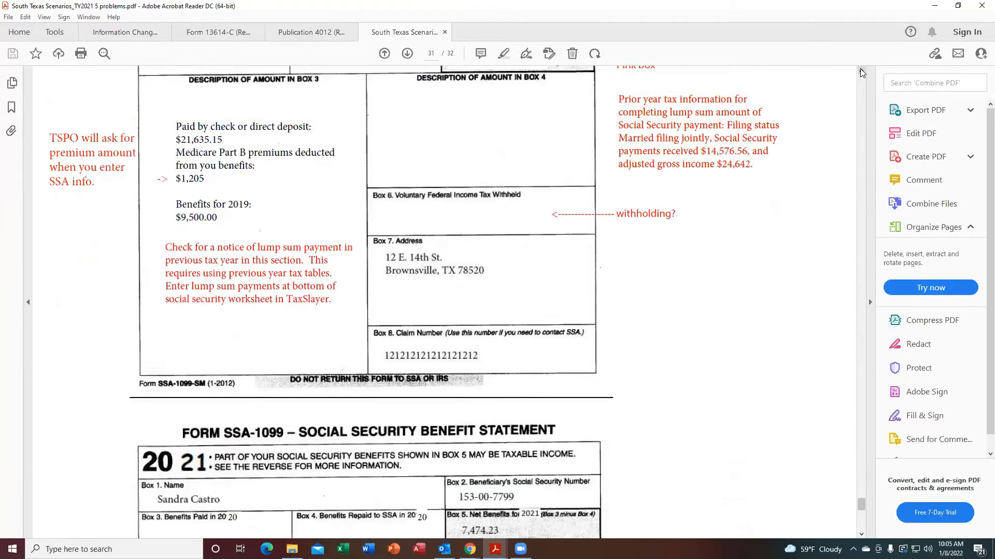
pyautogui.click(861, 71)
pyautogui.click(861, 71)
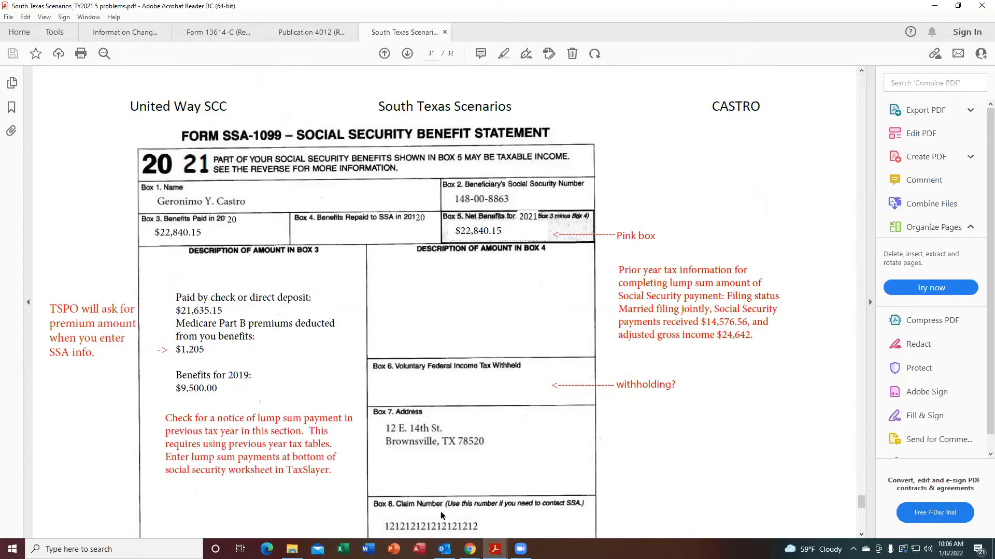
# Switch back to TaxSlayer and open Social Security Benefits/RRB-1099 under the 1099-R, RRB, SSA income category.
pyautogui.moveTo(470, 550)
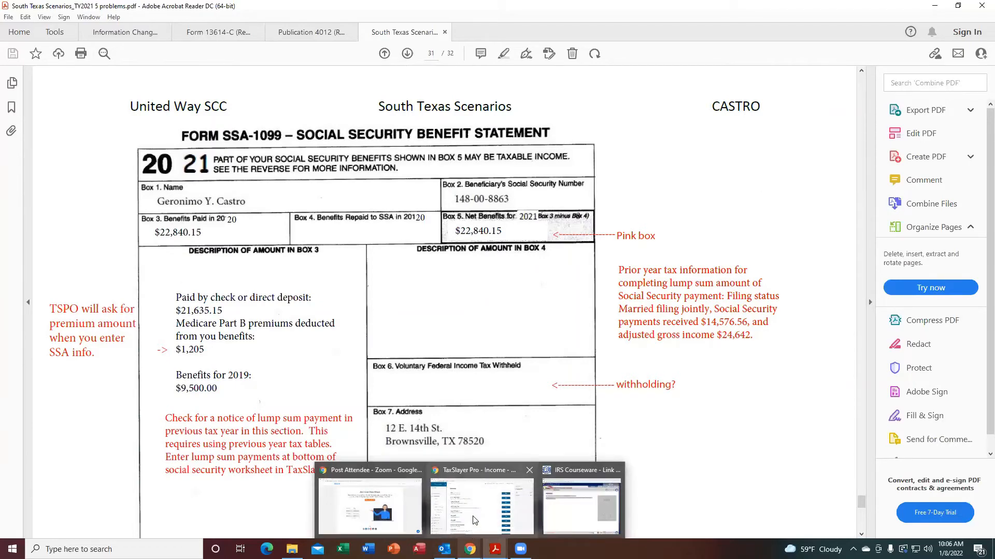
pyautogui.click(482, 497)
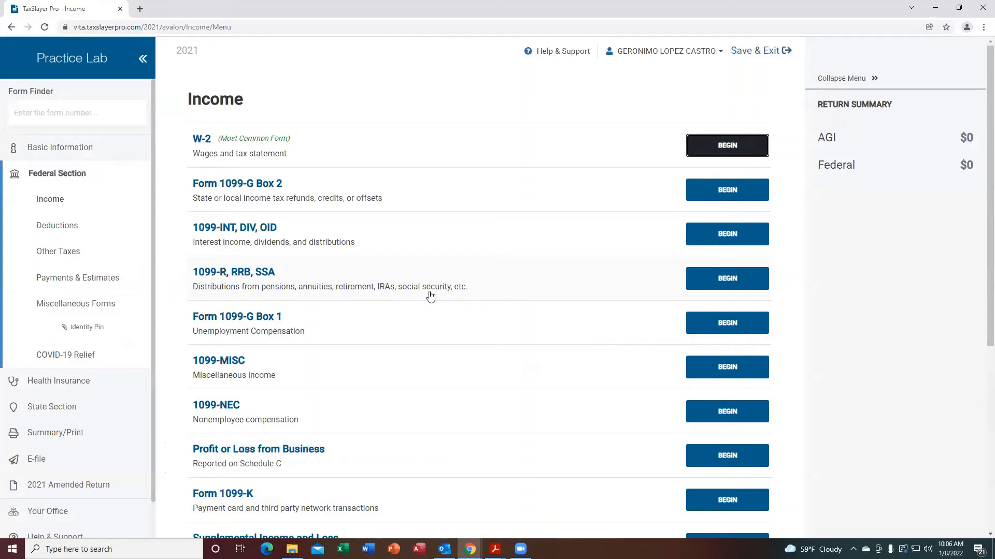
pyautogui.click(738, 285)
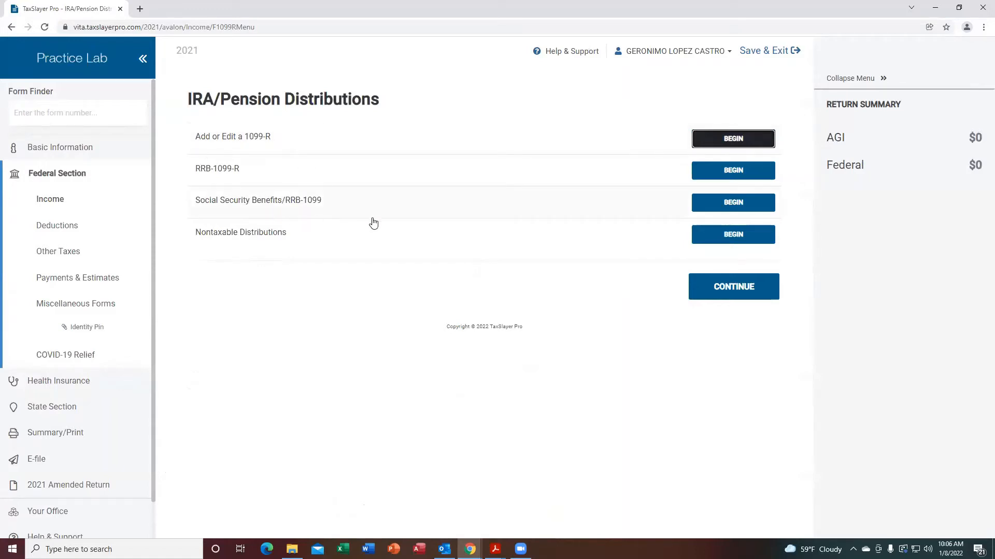
pyautogui.click(740, 209)
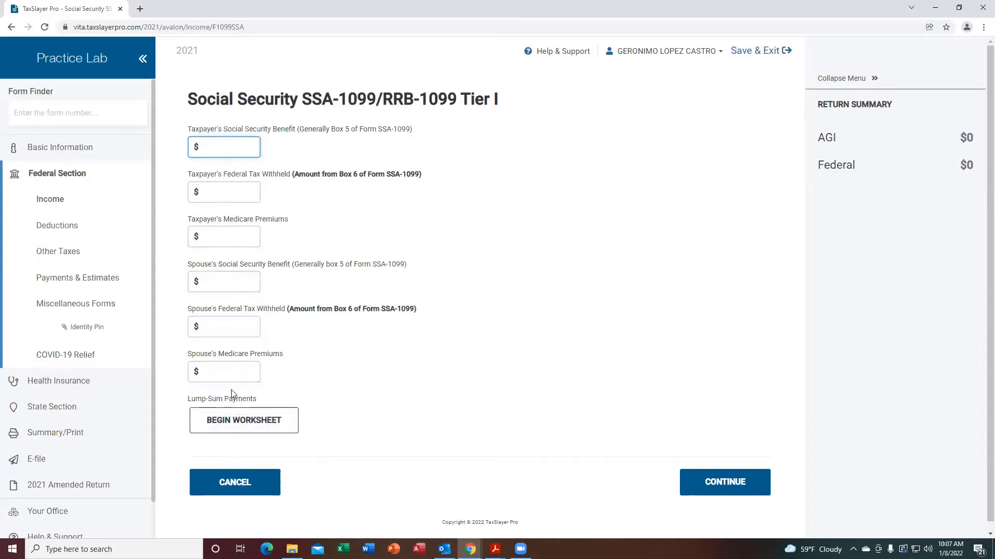
# Enter the taxpayer's Social Security benefit of 22840.15 and Medicare premiums of 1205.
pyautogui.click(224, 147)
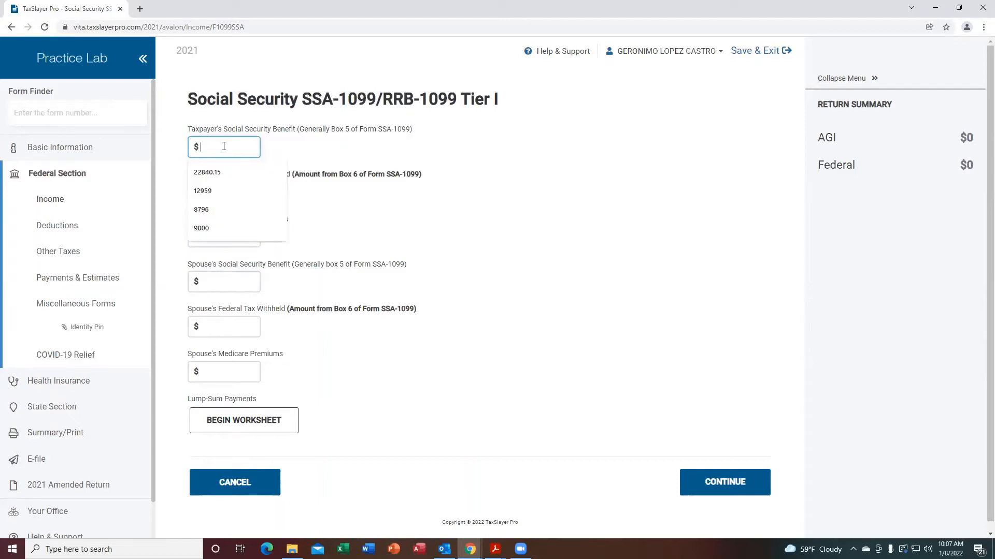
pyautogui.write('22')
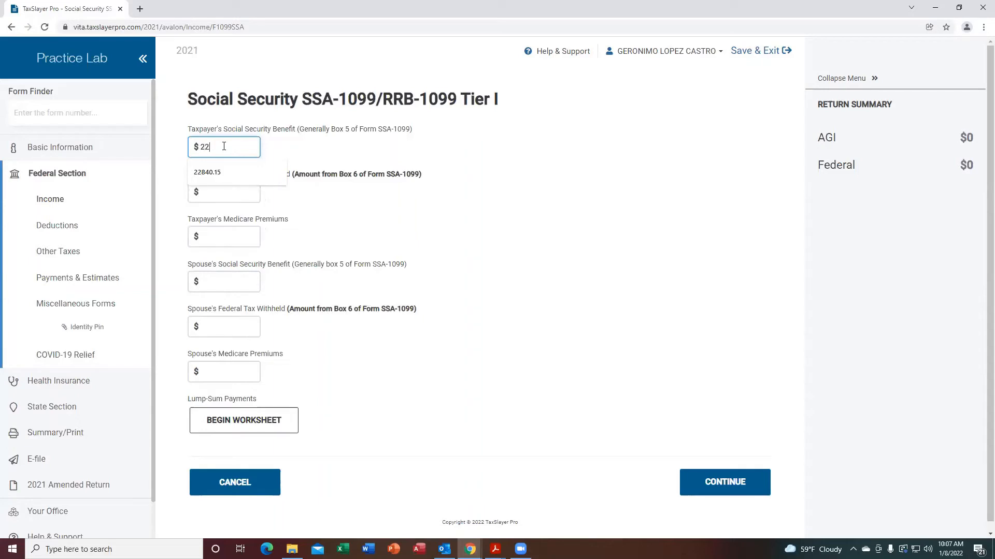
pyautogui.write('840.15')
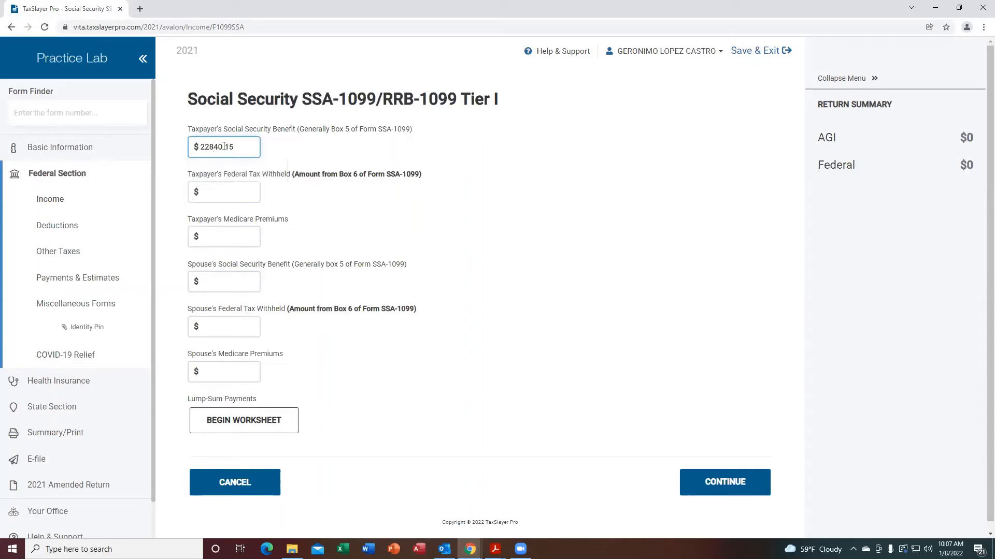
pyautogui.click(214, 191)
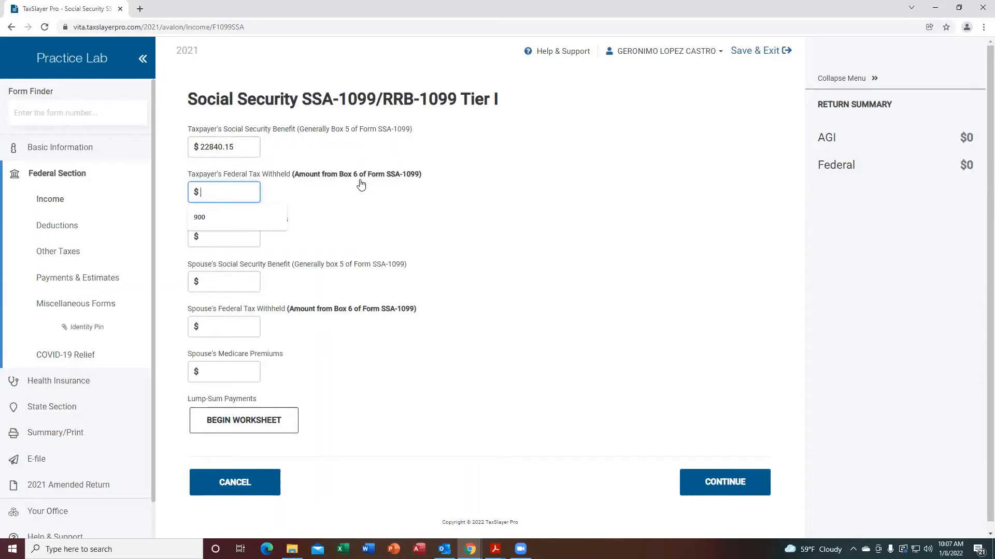
pyautogui.click(214, 238)
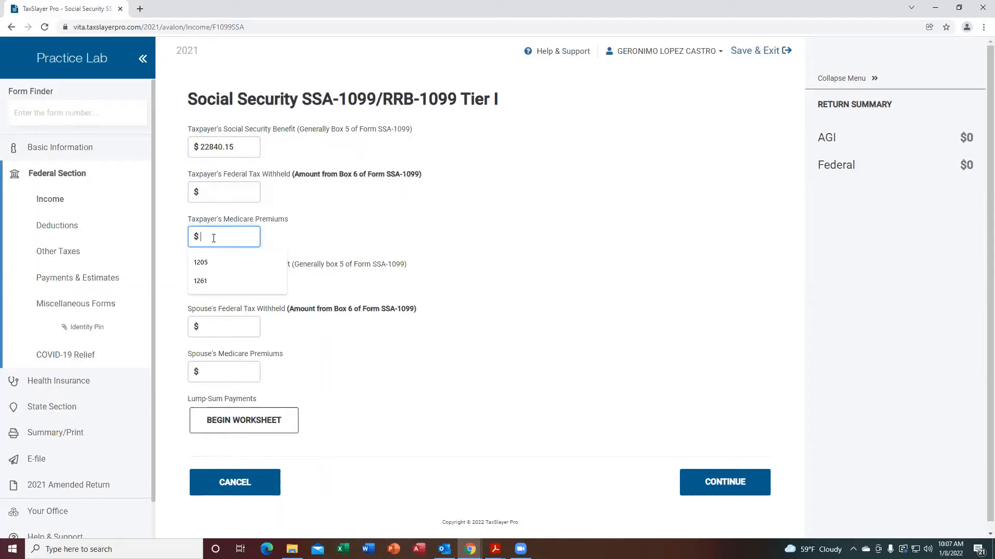
pyautogui.write('1205')
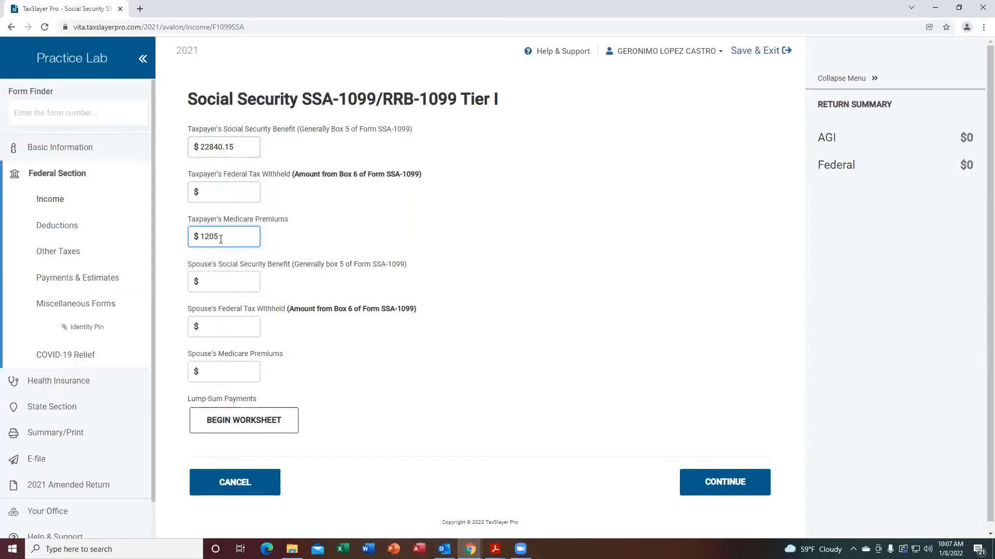
# Enter the spouse's Social Security benefit of 7474.23 and Medicare premiums of 1000, then continue to the lump-sum payment screen.
pyautogui.click(218, 281)
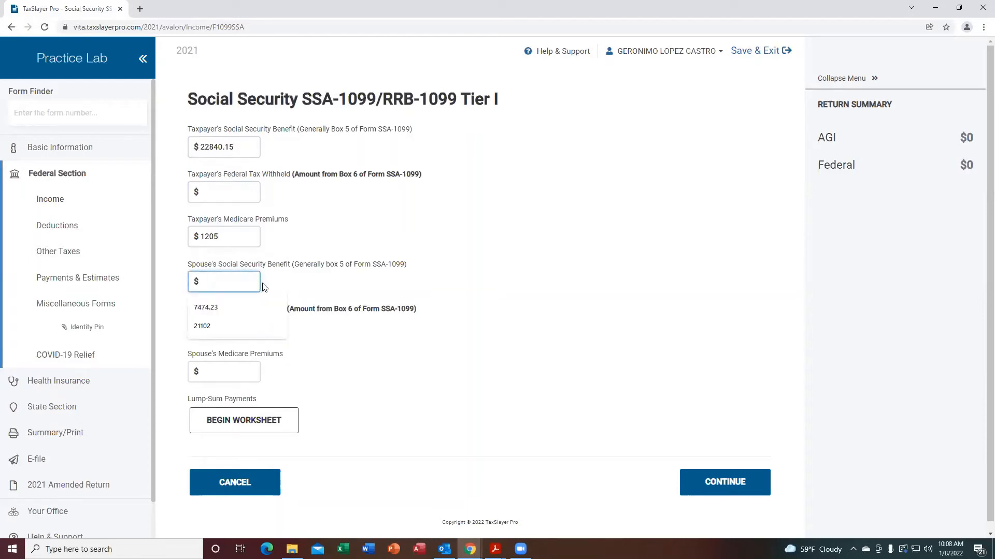
pyautogui.write('74')
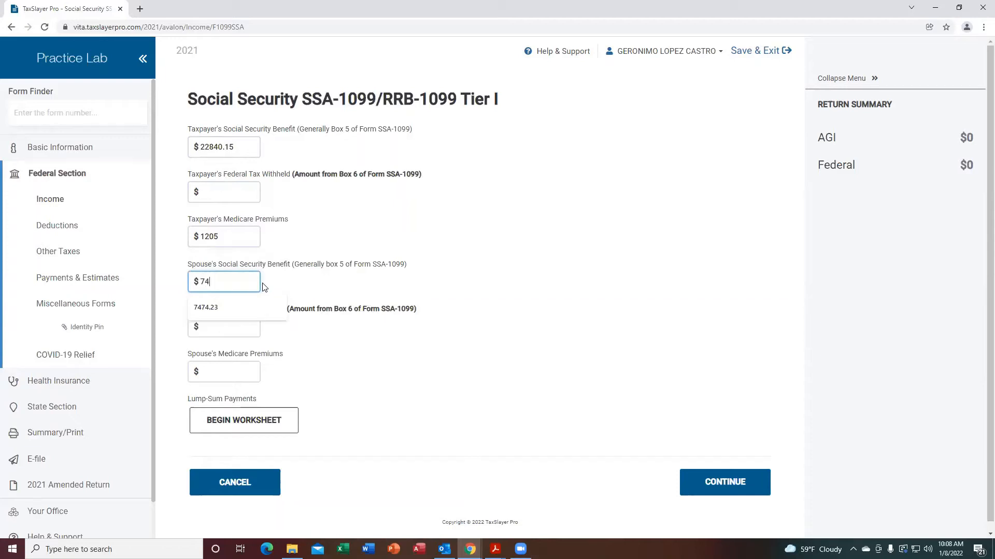
pyautogui.write('74.23')
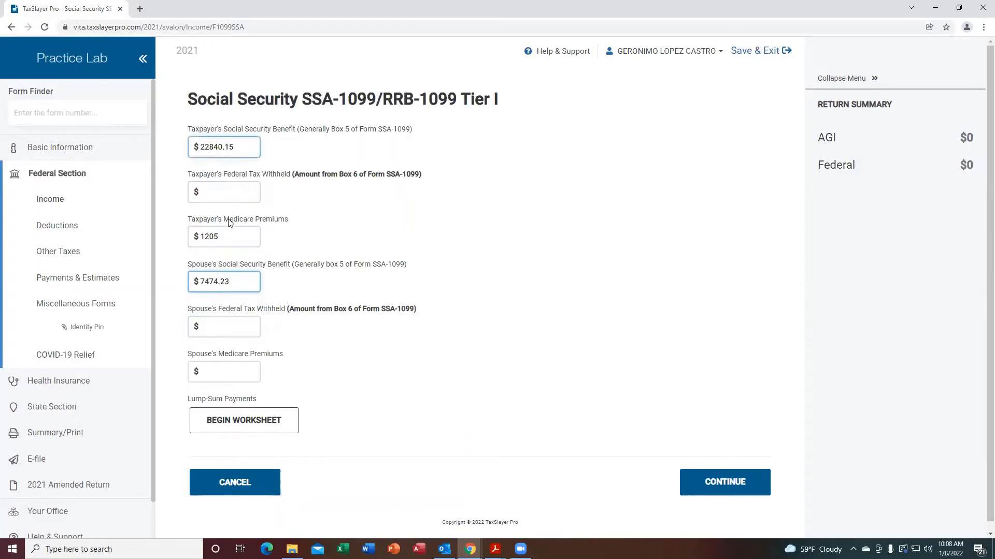
pyautogui.click(211, 325)
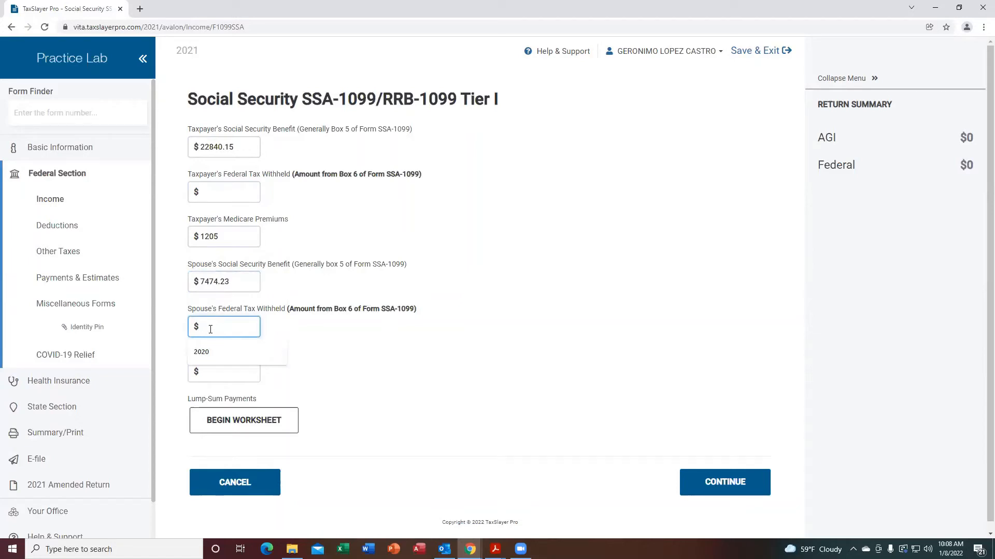
pyautogui.click(217, 373)
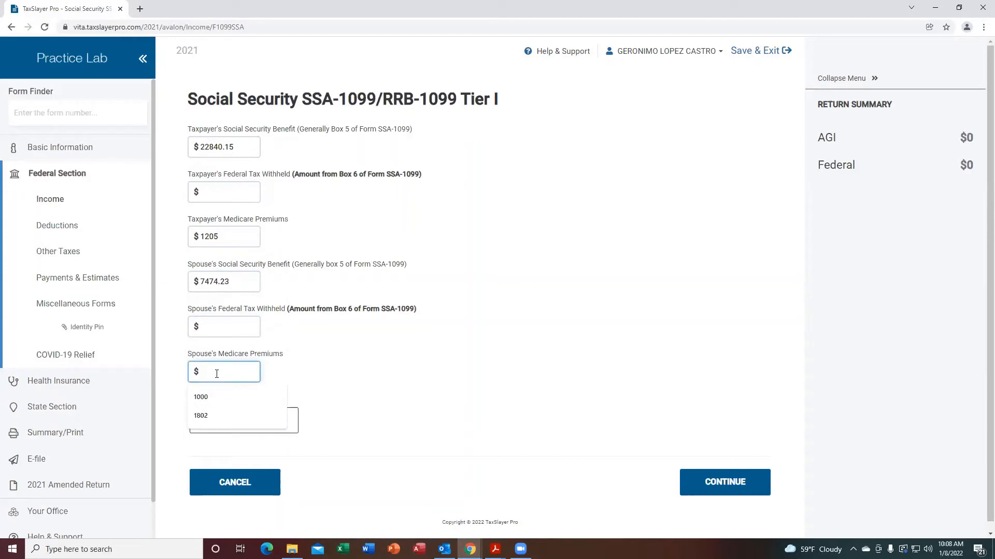
pyautogui.write('1000')
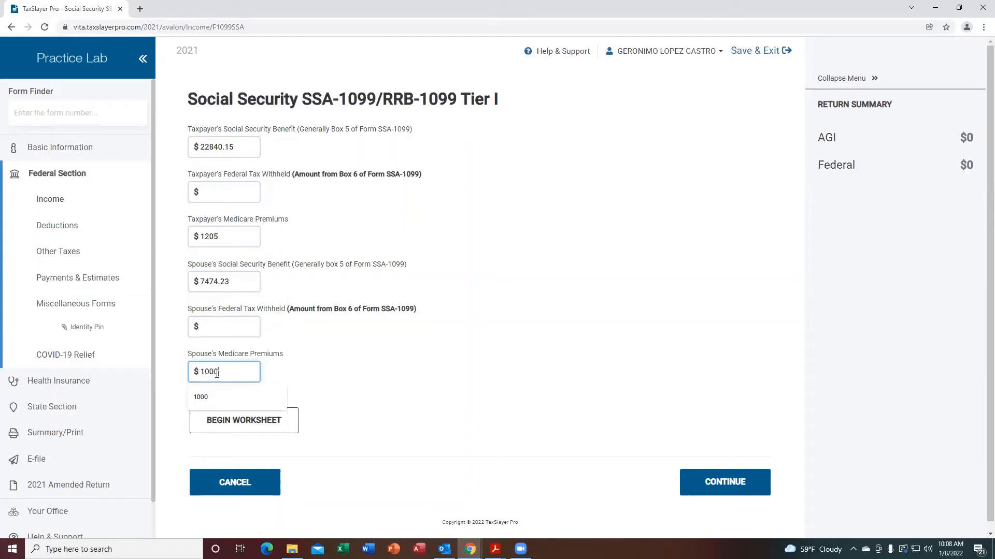
pyautogui.press('Return')
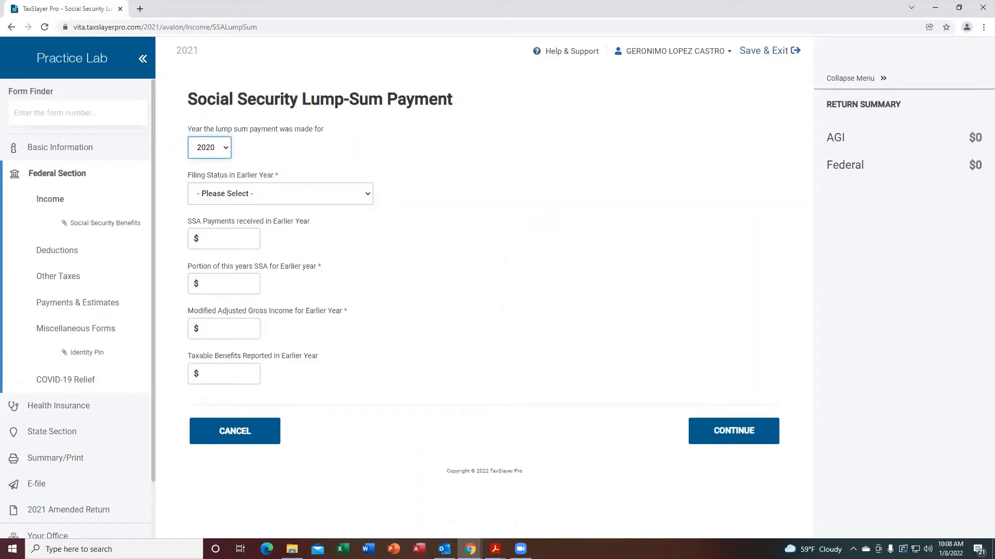
# Look up the SSA-1099 and lump-sum distribution guidance in Publication 4012's table of contents.
pyautogui.moveTo(495, 549)
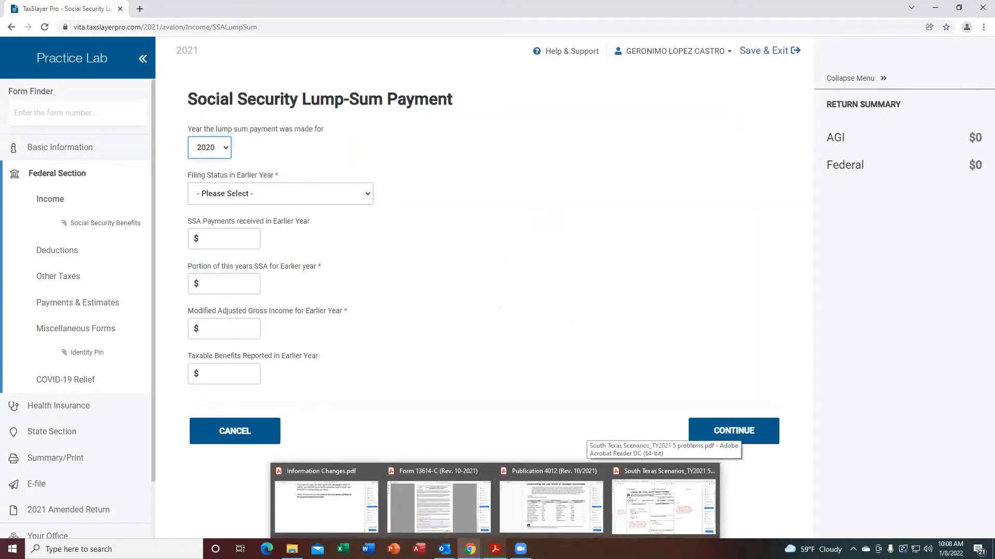
pyautogui.click(551, 500)
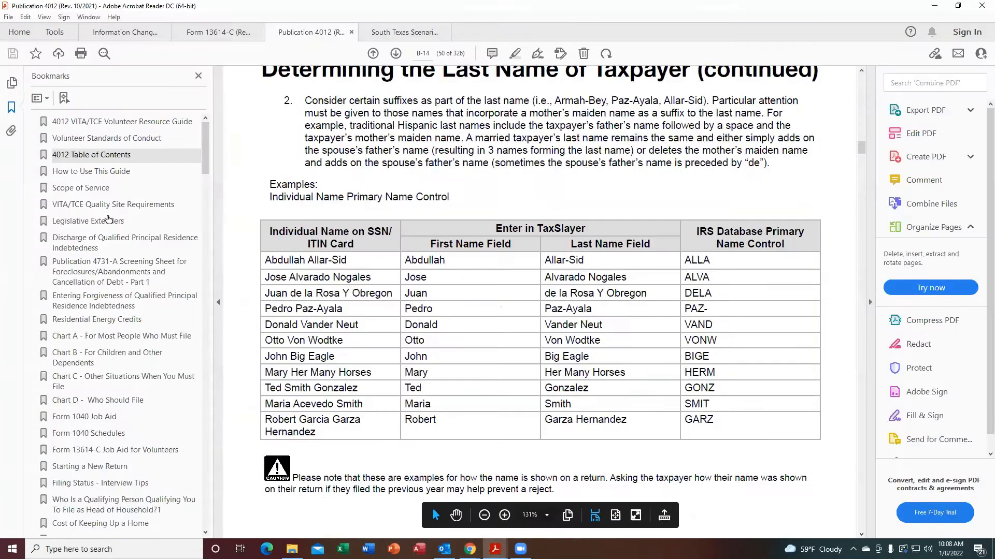
pyautogui.click(88, 156)
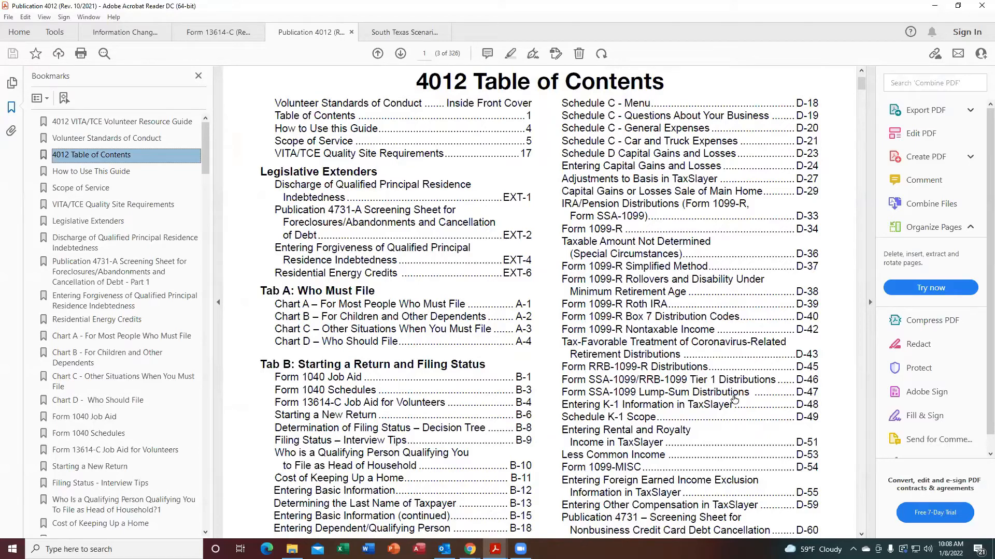
pyautogui.click(806, 379)
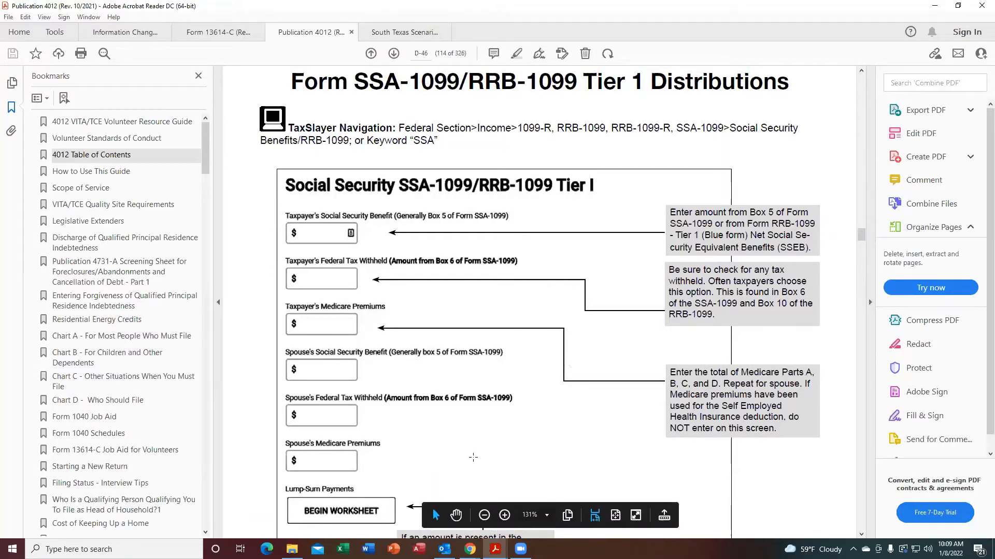
pyautogui.click(861, 534)
pyautogui.click(861, 534)
pyautogui.click(861, 534)
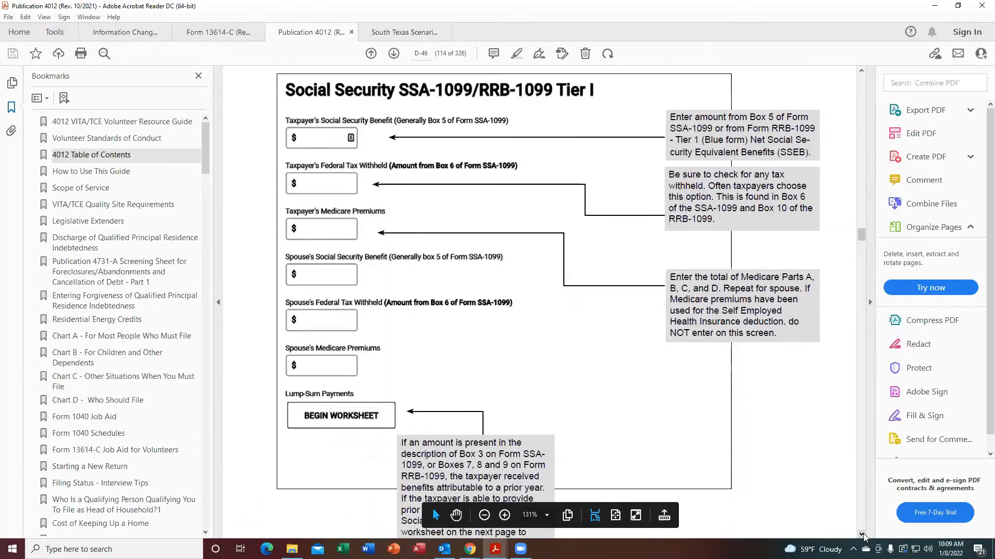
pyautogui.click(861, 534)
pyautogui.click(862, 534)
pyautogui.click(861, 534)
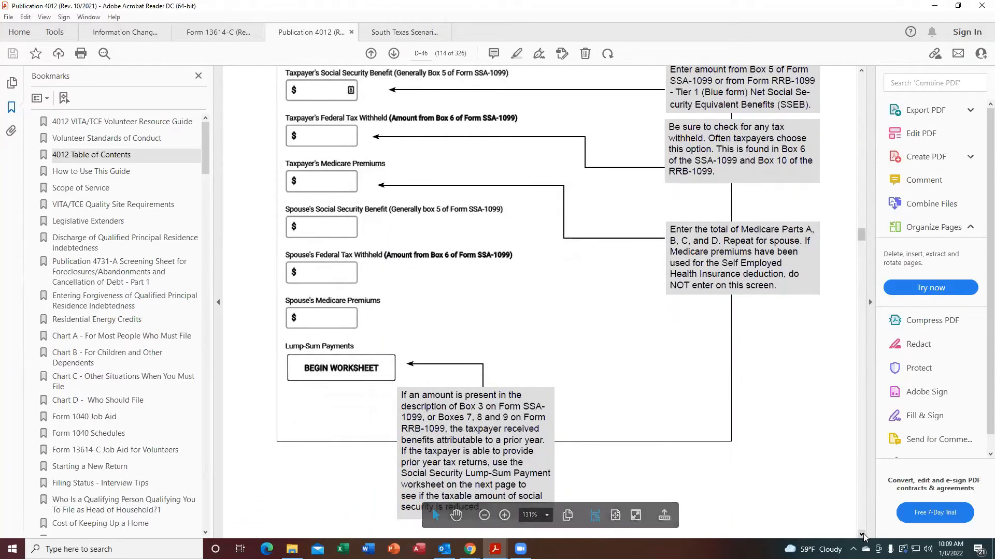
pyautogui.click(861, 534)
pyautogui.click(861, 534)
pyautogui.click(861, 534)
pyautogui.click(861, 535)
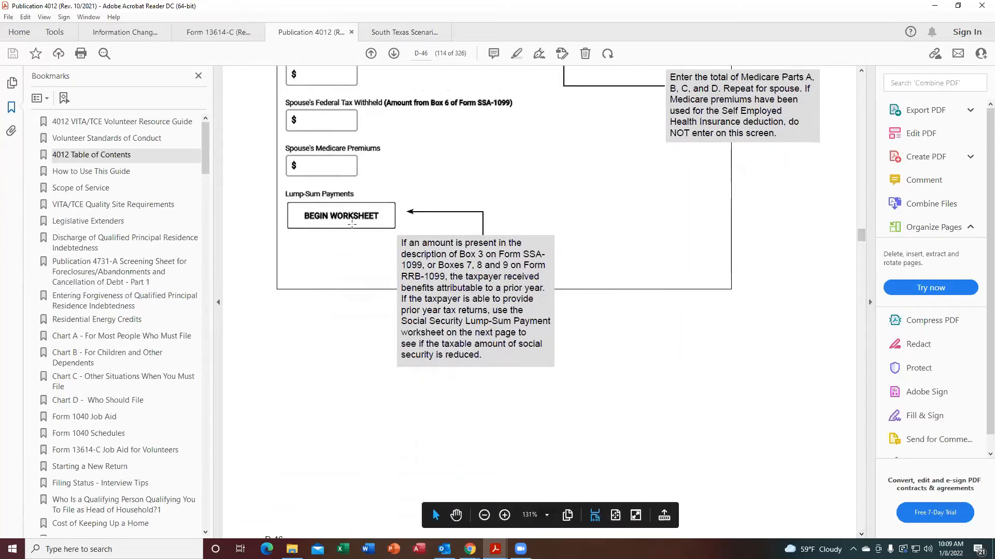
pyautogui.click(861, 534)
pyautogui.click(861, 535)
pyautogui.click(861, 536)
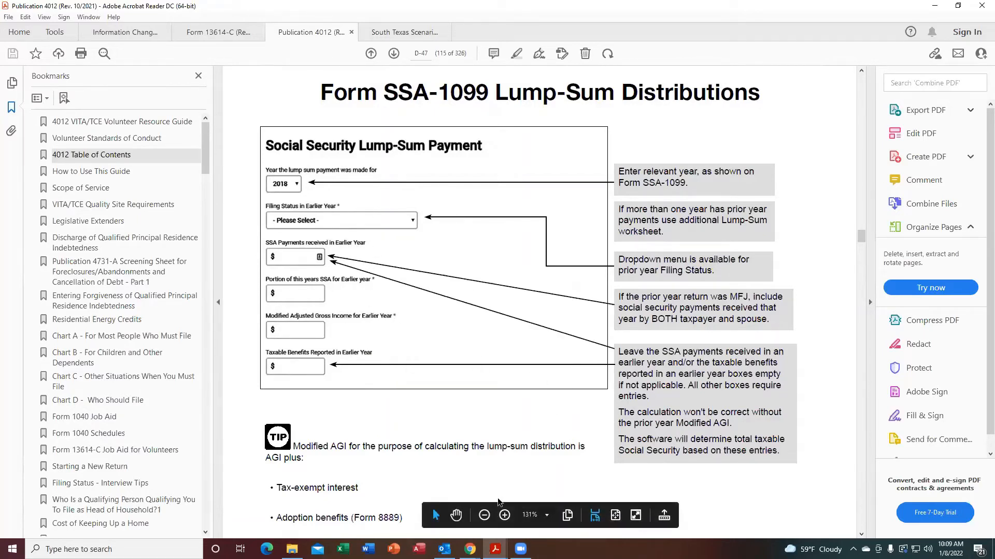
# Switch back to TaxSlayer and set the earlier-year filing status to Married Filing Jointly and SSA payments received to 14576.56.
pyautogui.moveTo(469, 550)
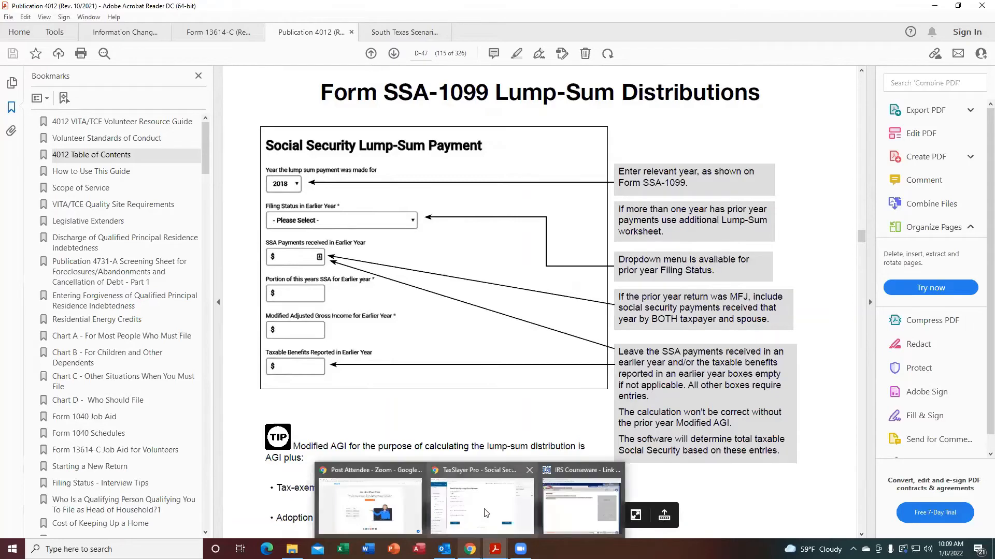
pyautogui.click(486, 513)
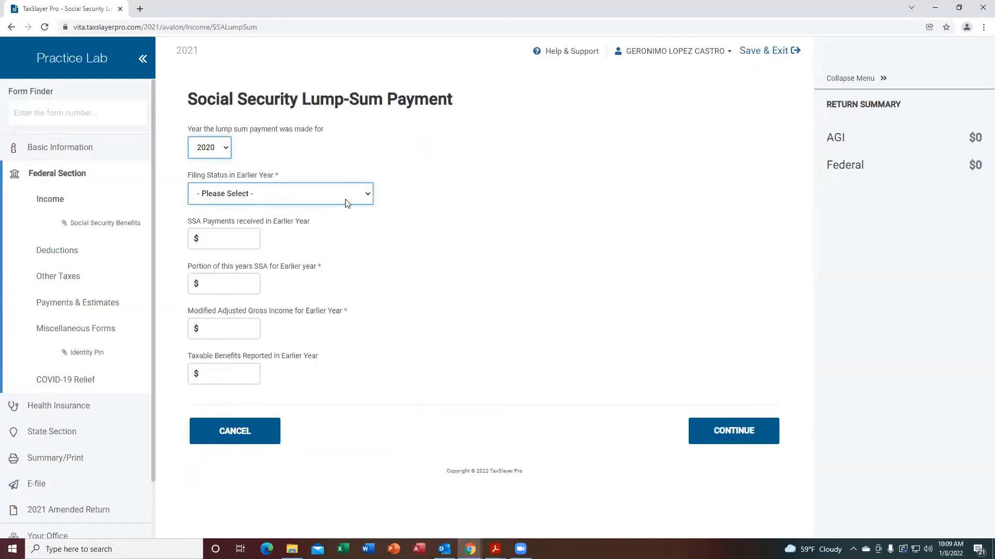
pyautogui.click(366, 197)
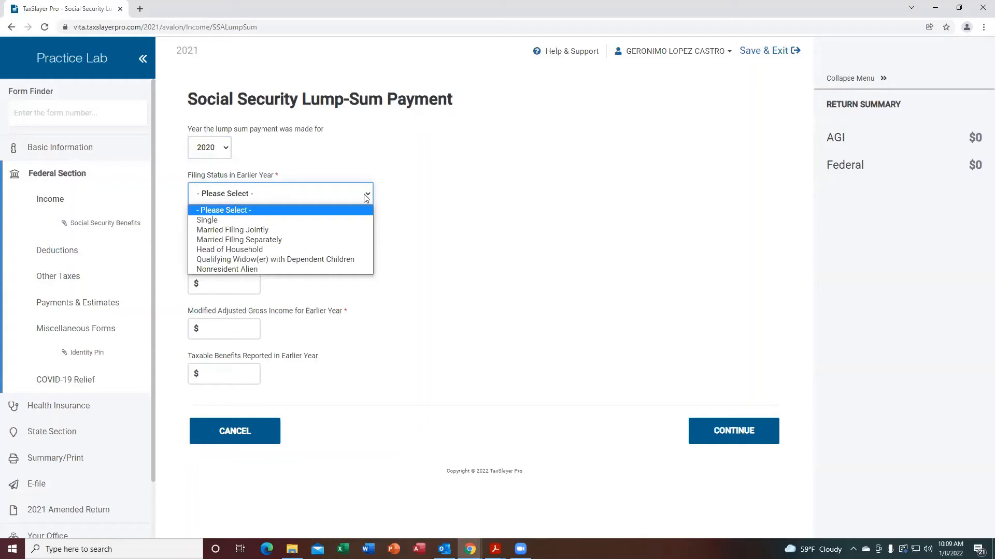
pyautogui.click(274, 229)
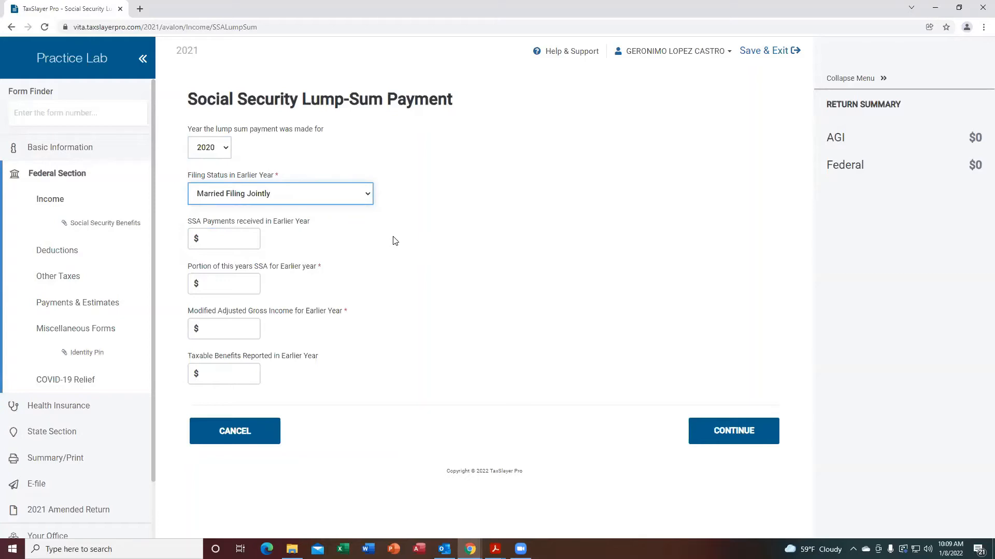
pyautogui.click(214, 236)
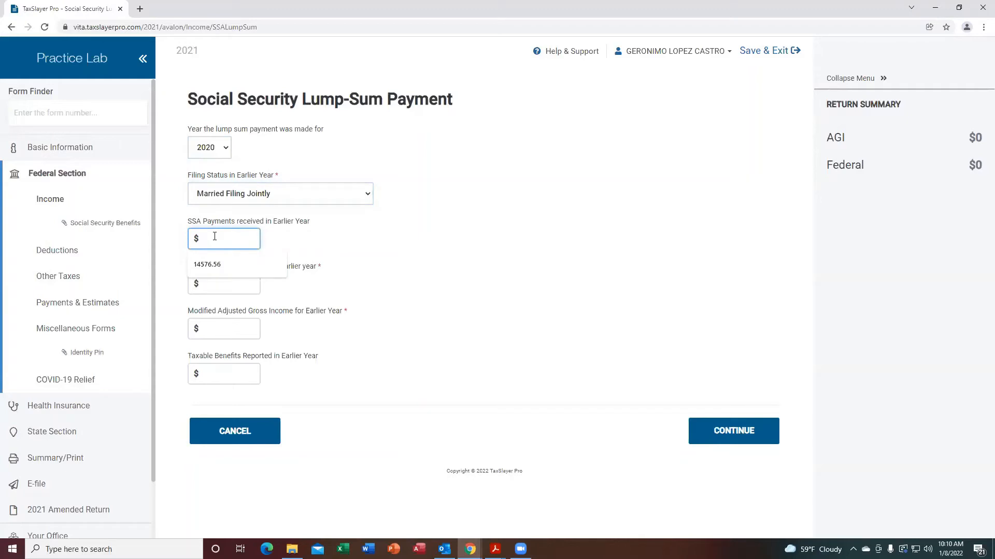
pyautogui.write('14576.56')
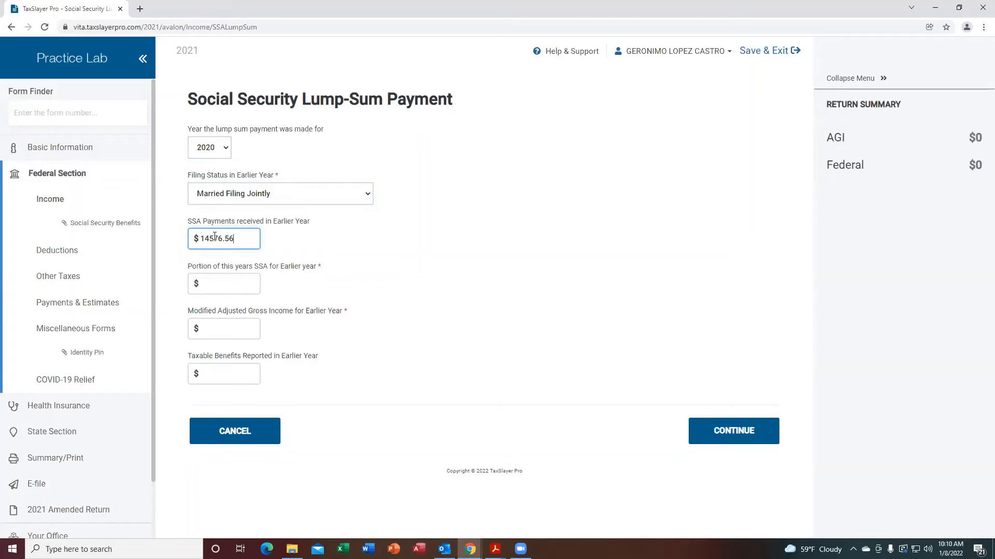
# Enter 9500 as this year's SSA portion for the earlier year and 24642 as the earlier-year modified AGI, then save the lump-sum entry.
pyautogui.press('Tab')
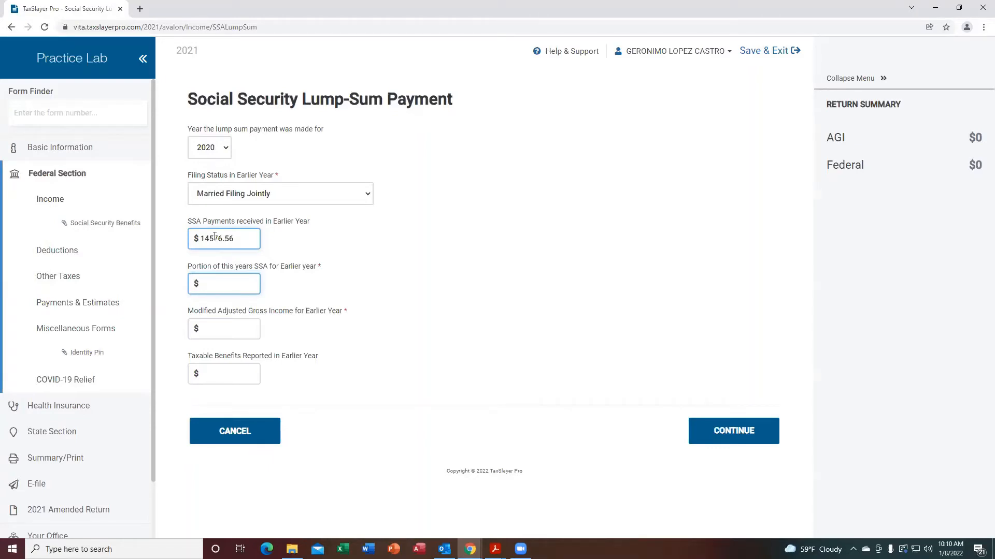
pyautogui.write('9500')
pyautogui.press('Tab')
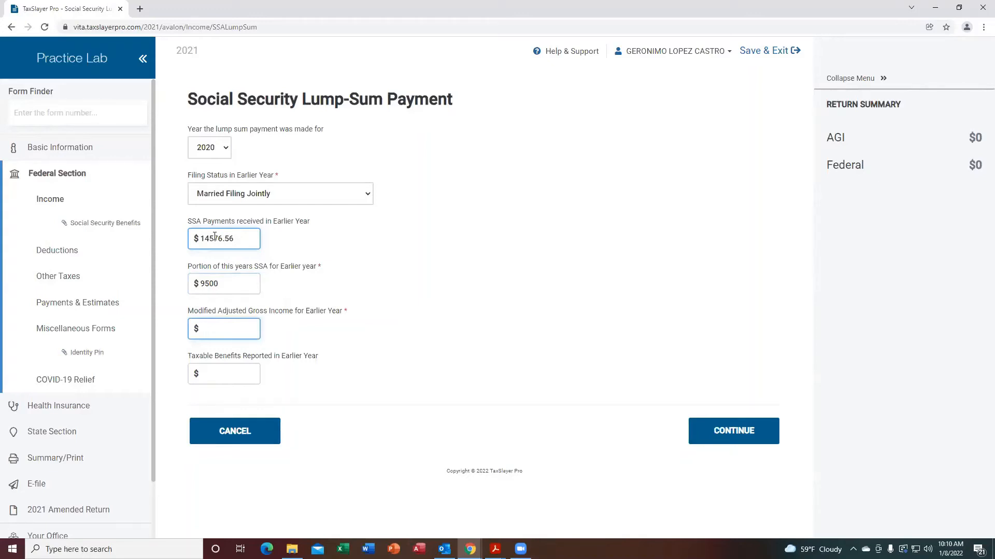
pyautogui.write('24')
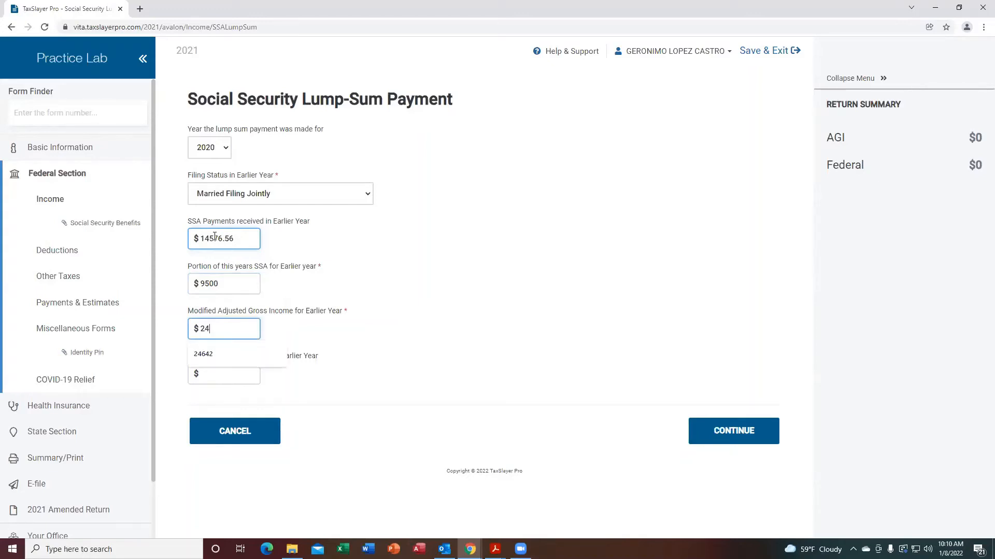
pyautogui.write('642')
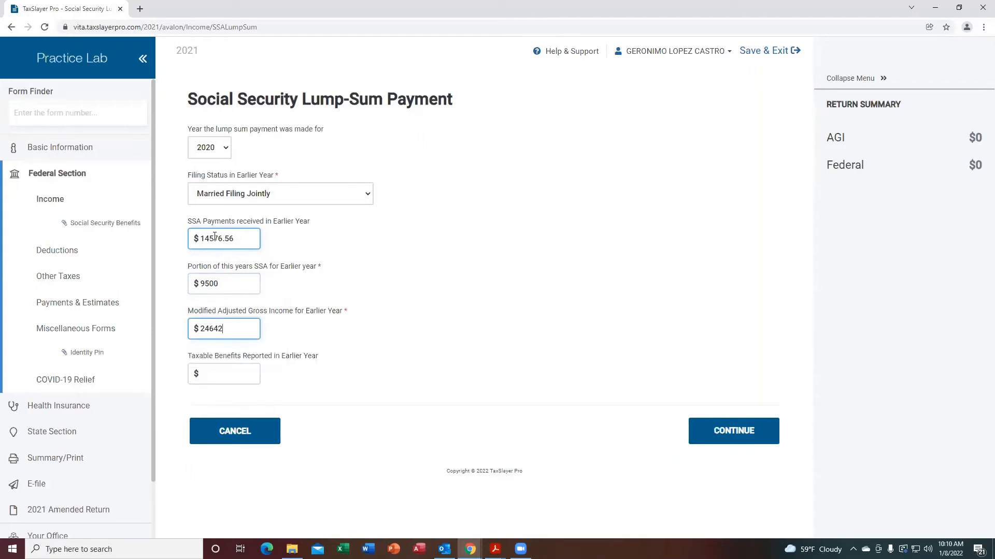
pyautogui.press('Tab')
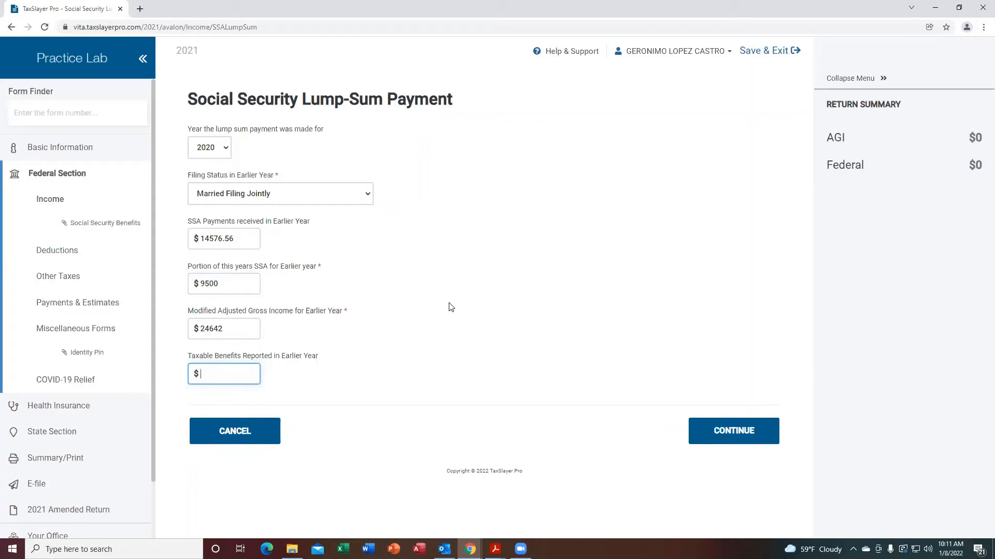
pyautogui.click(734, 431)
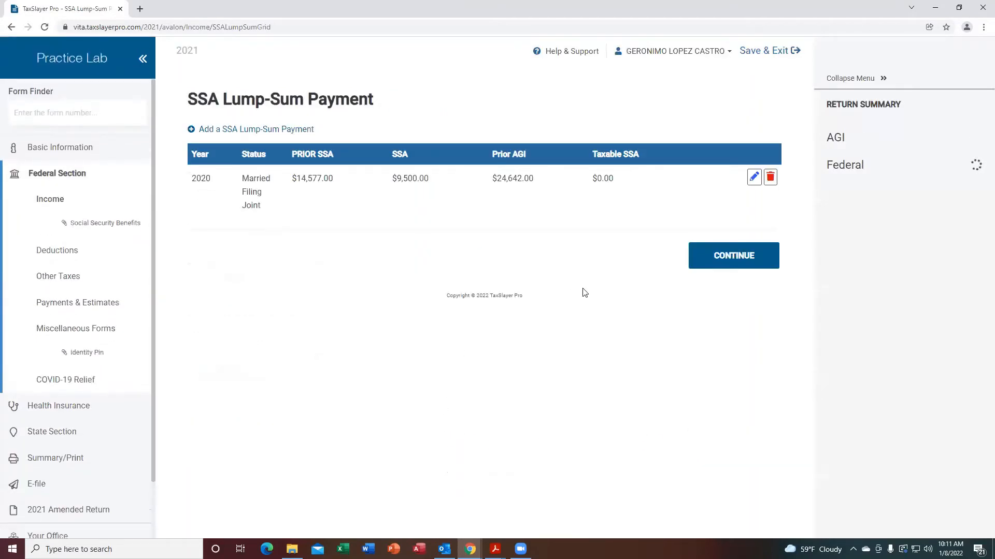
# Reopen the 2020 lump-sum payment entry for review, then return to the Social Security benefits screen.
pyautogui.click(753, 179)
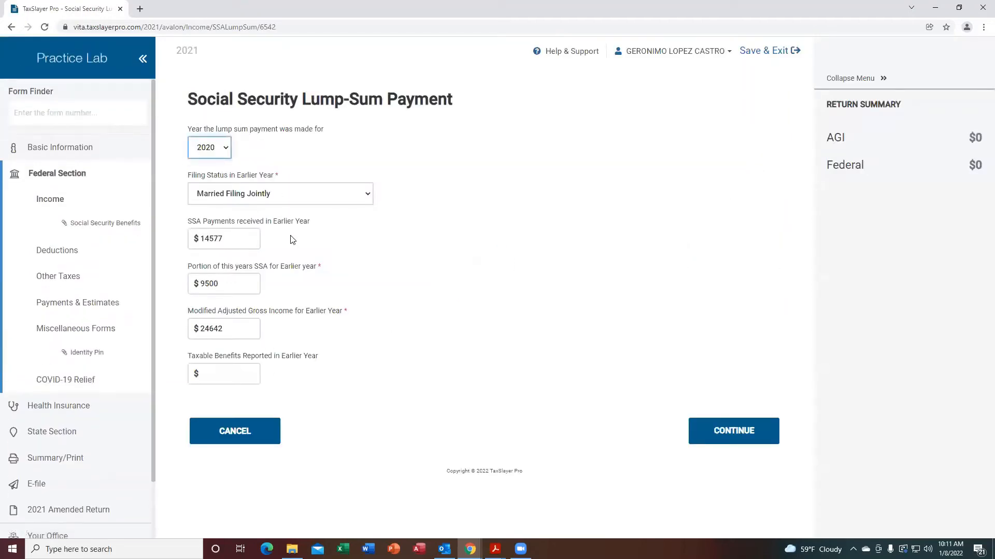
pyautogui.click(727, 426)
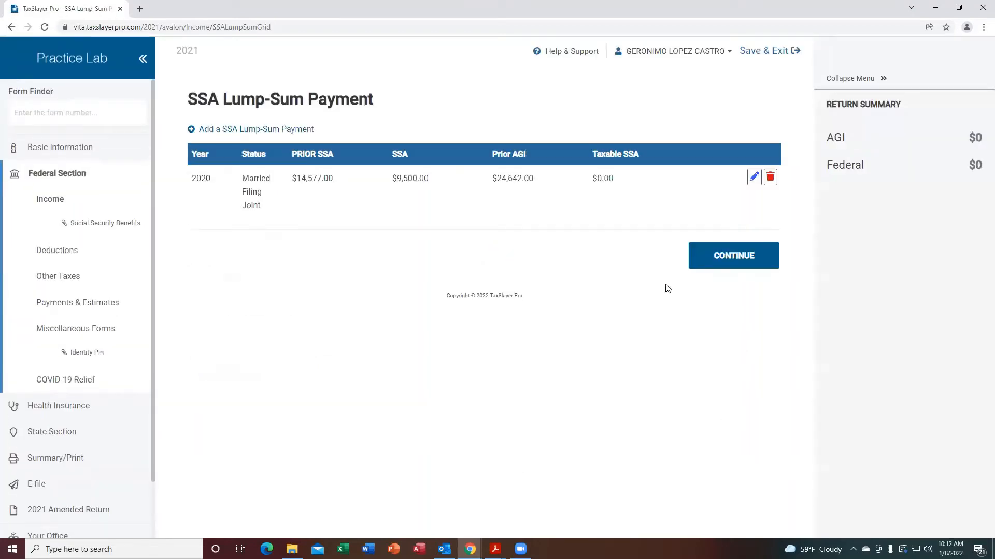
pyautogui.click(726, 257)
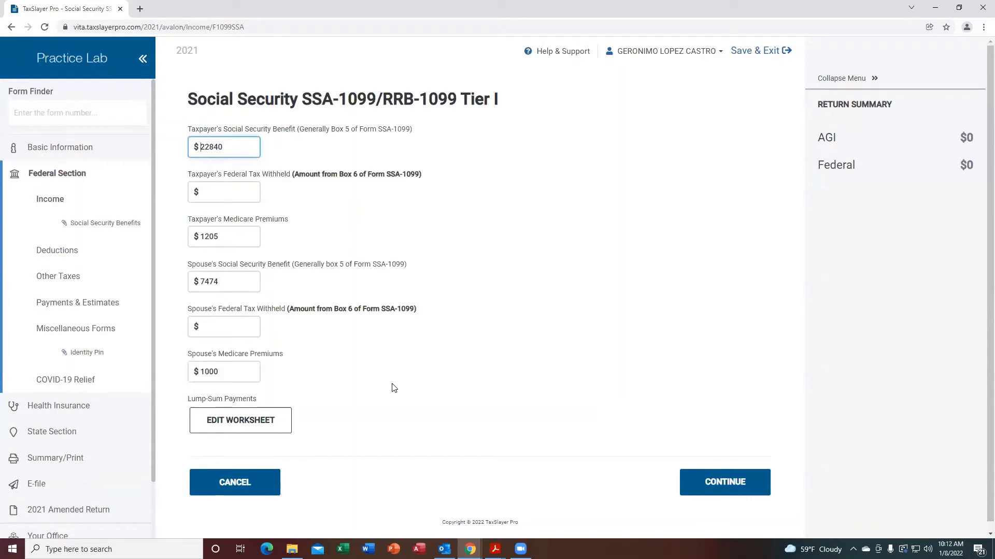
# Switch to the South Texas Scenarios PDF and scroll to the spouse's SSA-1099 benefit statement.
pyautogui.moveTo(495, 549)
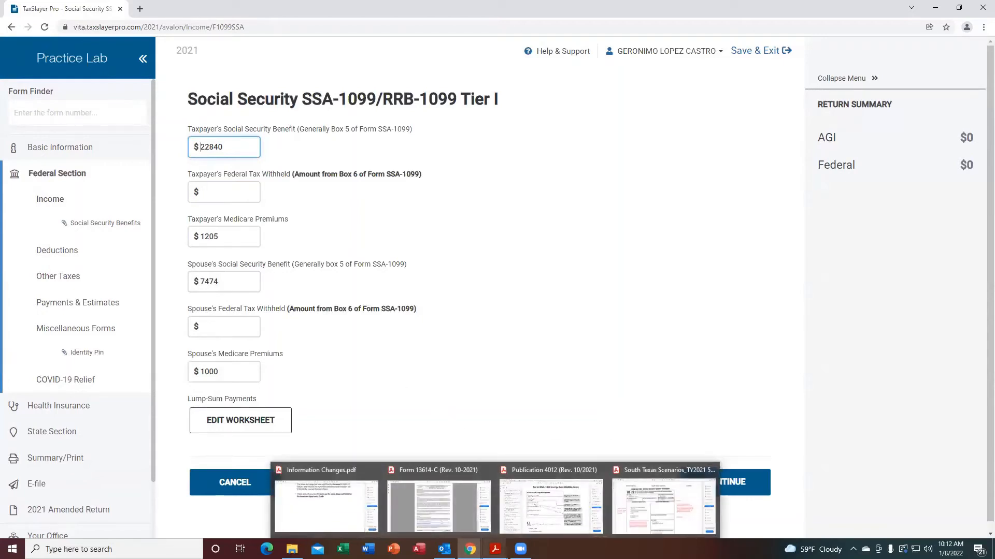
pyautogui.click(660, 514)
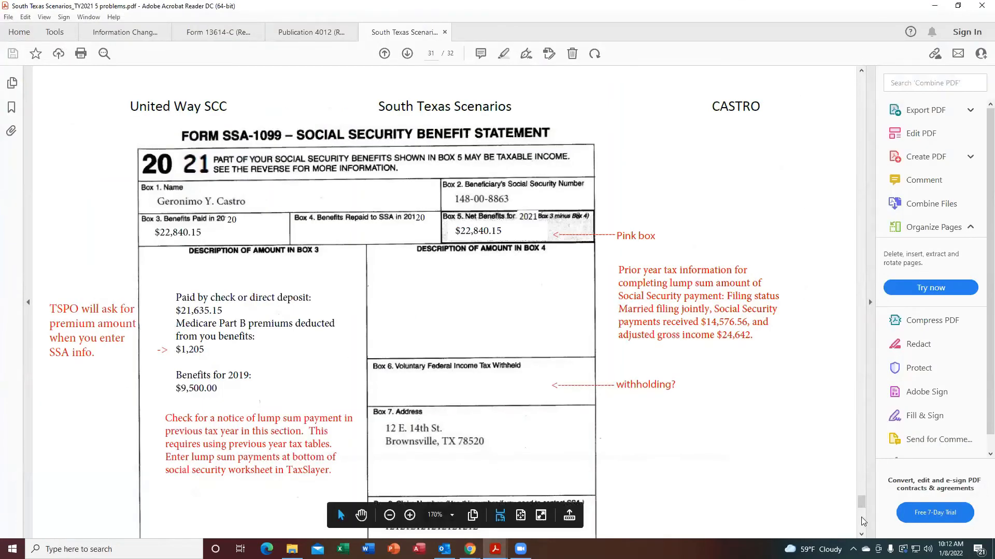
pyautogui.click(862, 535)
pyautogui.scroll(-5, 862, 536)
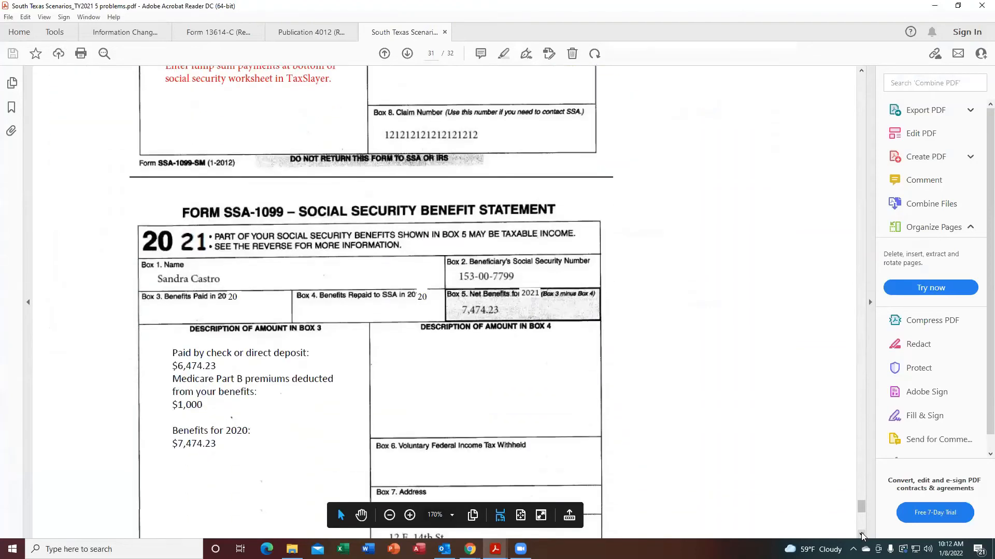
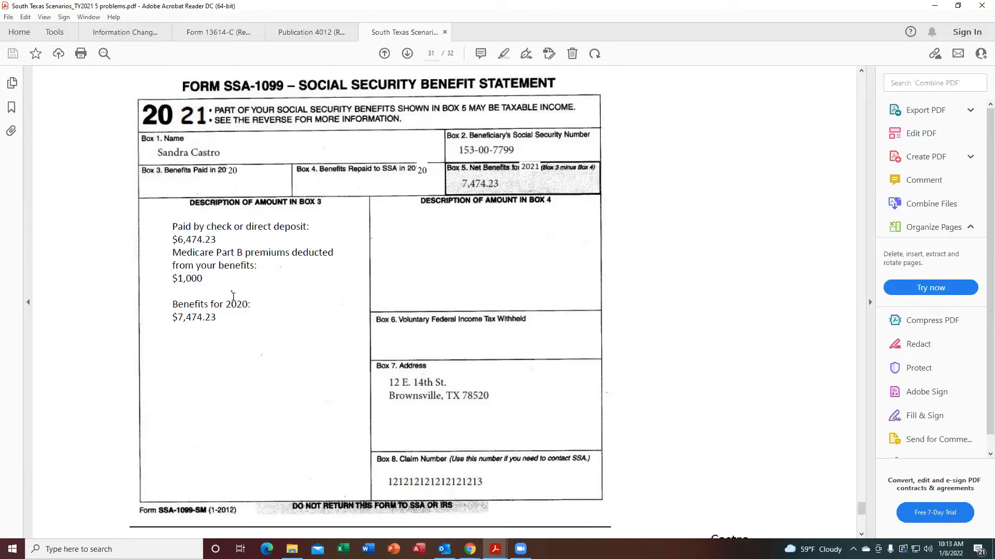
# Review the spouse's SSA-1099 statement and the lump-sum notes in the scenarios PDF.
pyautogui.scroll(5, 857, 73)
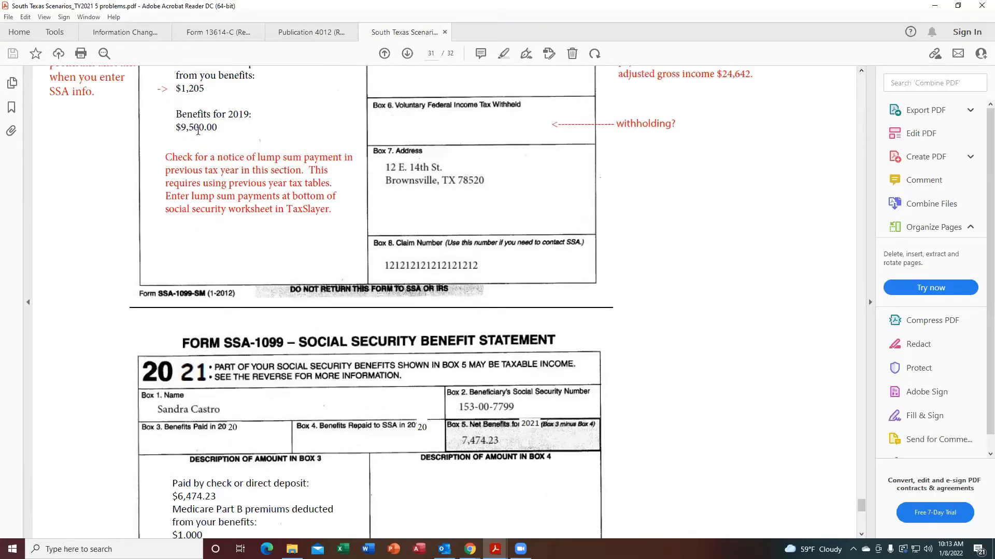
pyautogui.scroll(2, 861, 72)
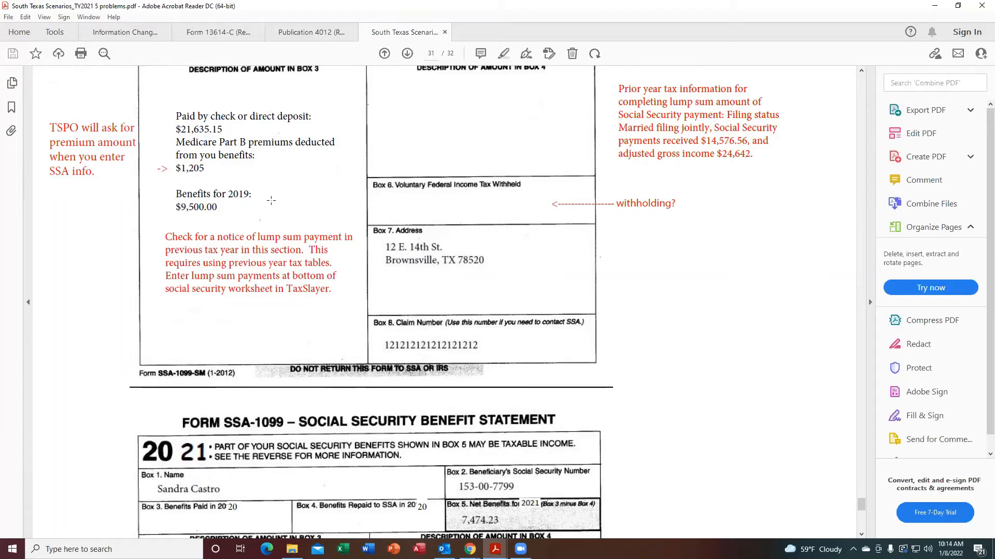
pyautogui.click(860, 535)
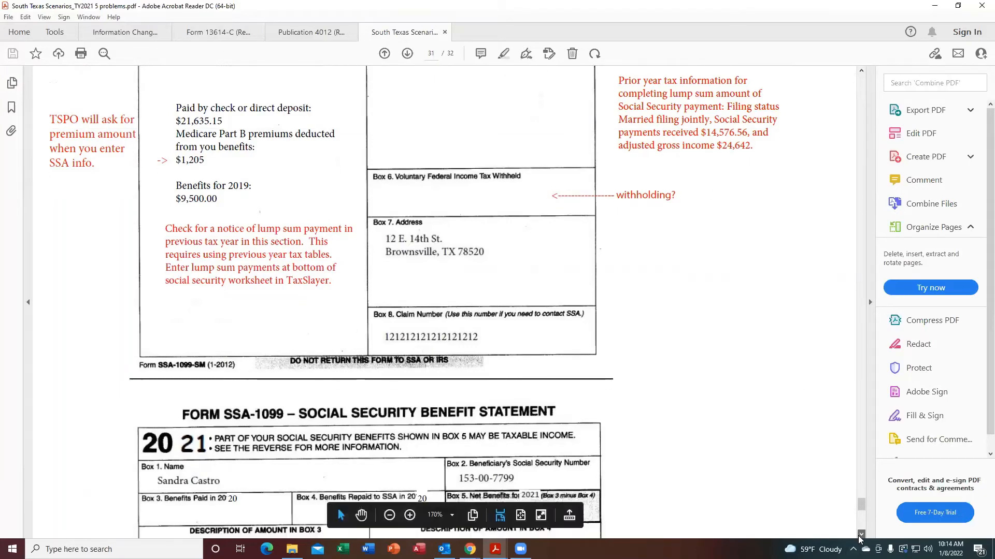
pyautogui.scroll(-7, 859, 538)
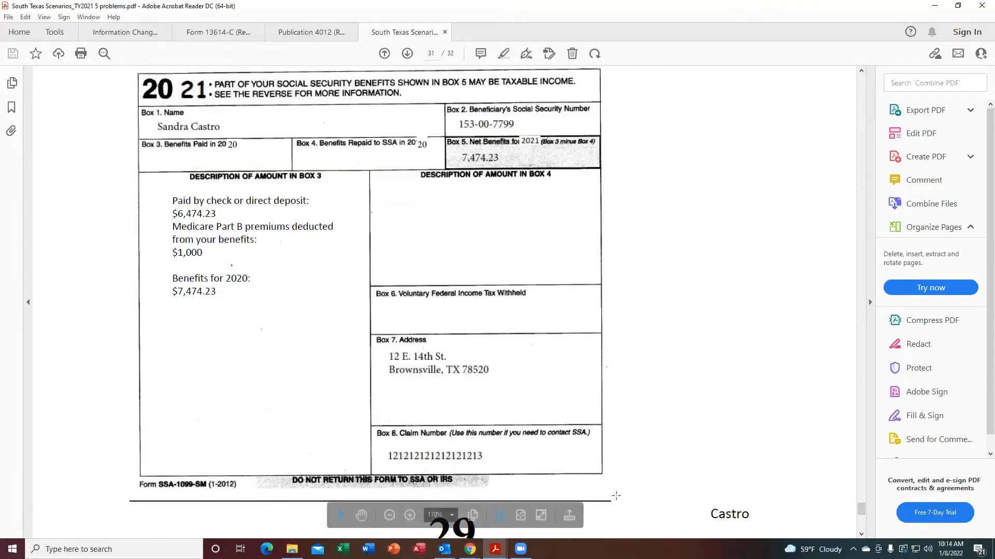
# Switch to TaxSlayer and continue from the Social Security benefits screen to IRA/Pension Distributions.
pyautogui.moveTo(470, 549)
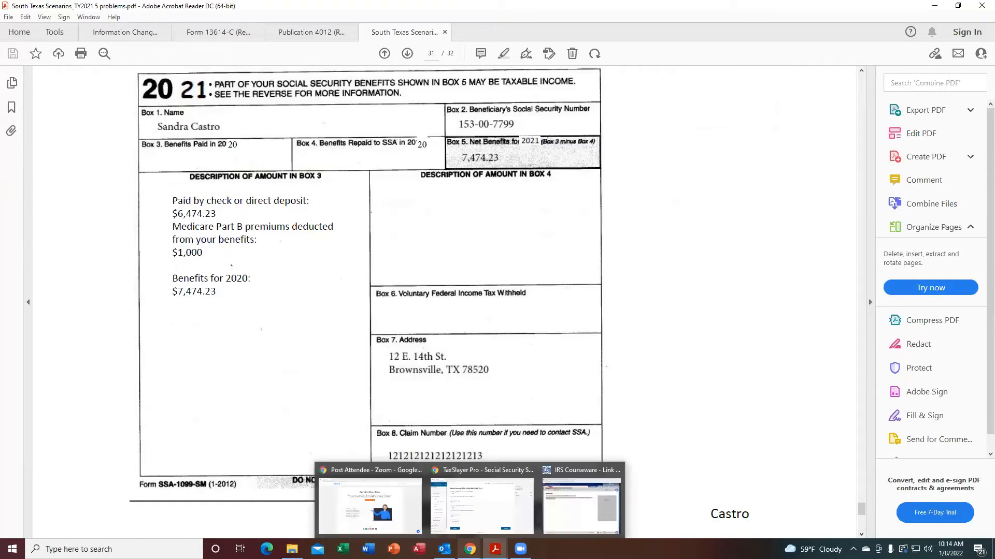
pyautogui.click(487, 511)
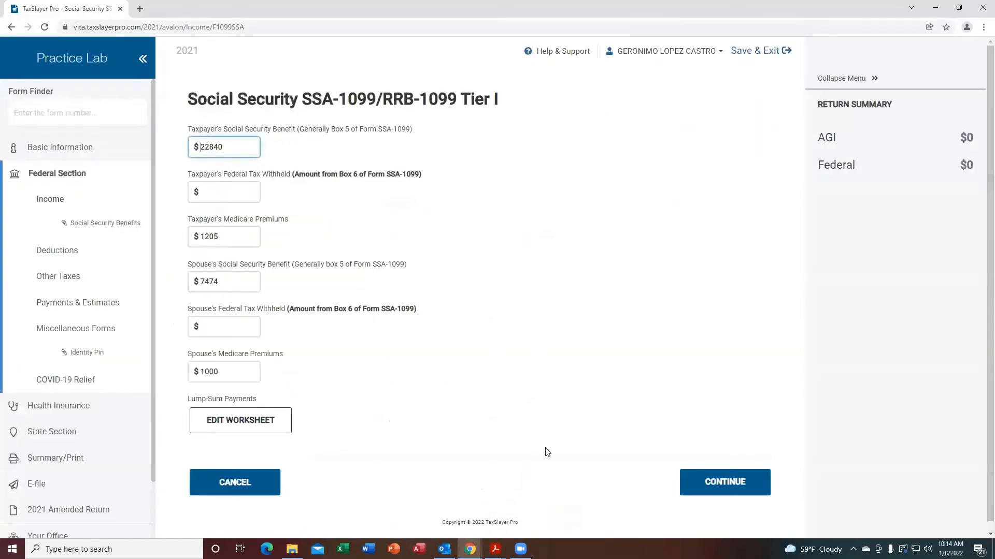
pyautogui.click(725, 481)
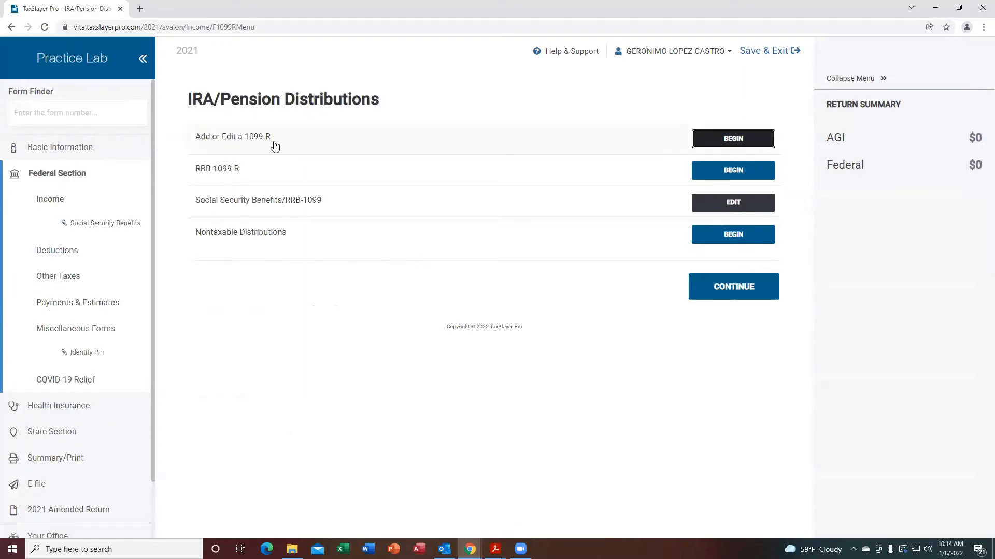
# Switch to the scenarios PDF and scroll down to the taxpayer's Form 1099-R from the retirement system.
pyautogui.click(495, 549)
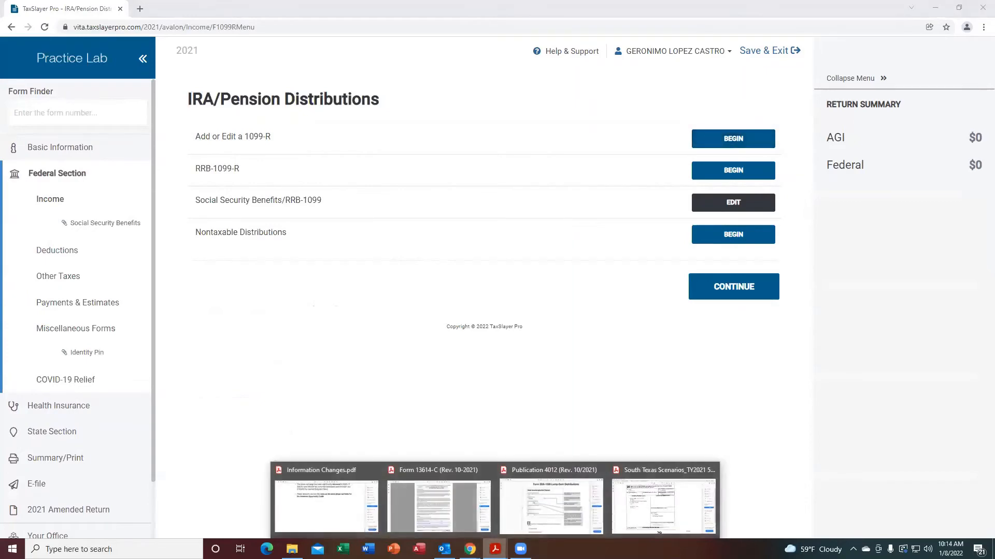
pyautogui.click(675, 519)
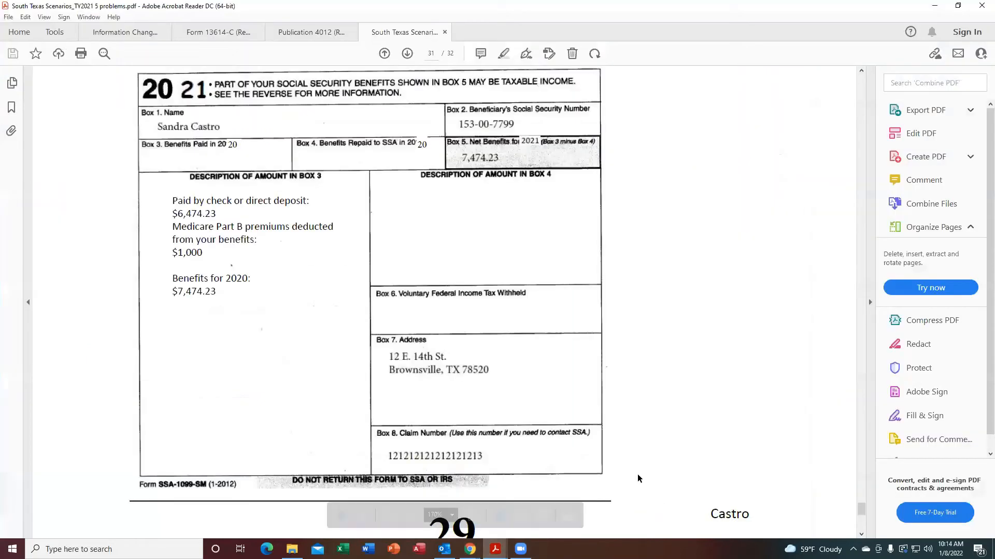
pyautogui.click(862, 537)
pyautogui.scroll(-15, 862, 537)
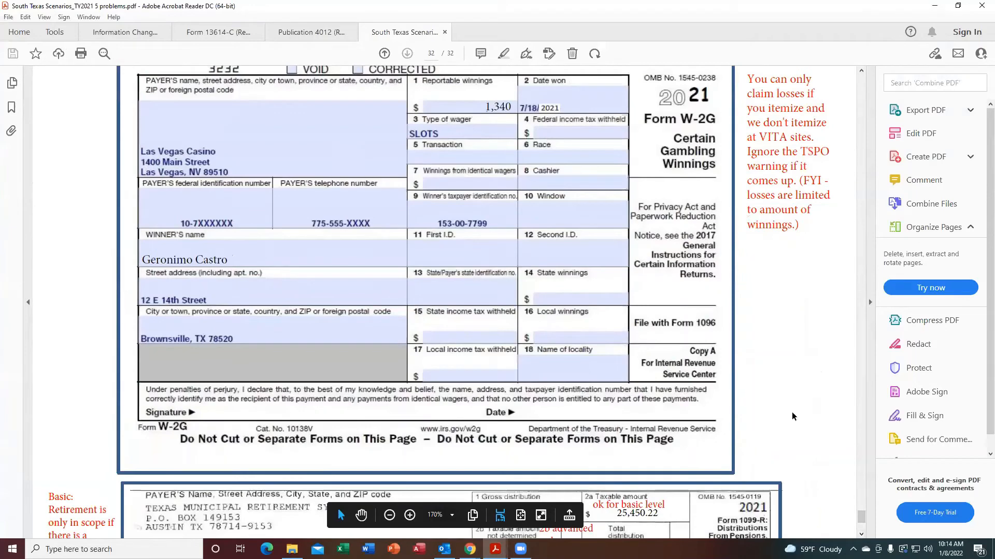
pyautogui.scroll(-6, 861, 536)
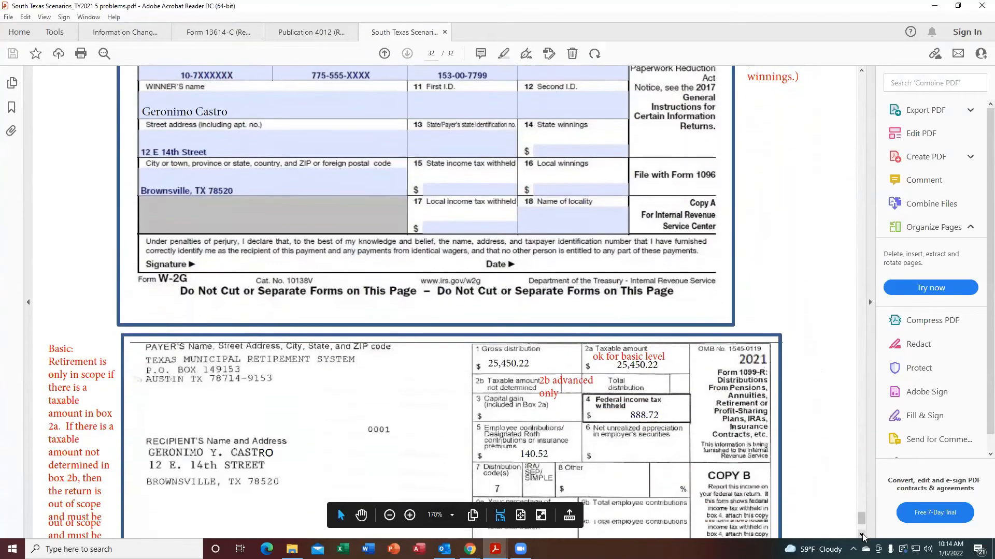
pyautogui.scroll(-2, 863, 536)
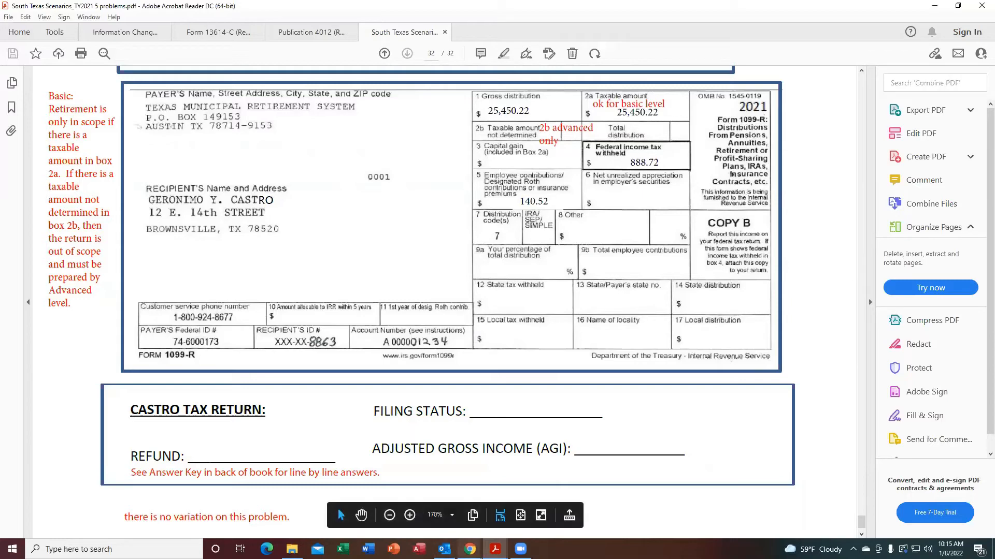
# Switch to Publication 4012 and open its table of contents.
pyautogui.moveTo(469, 548)
pyautogui.click(483, 530)
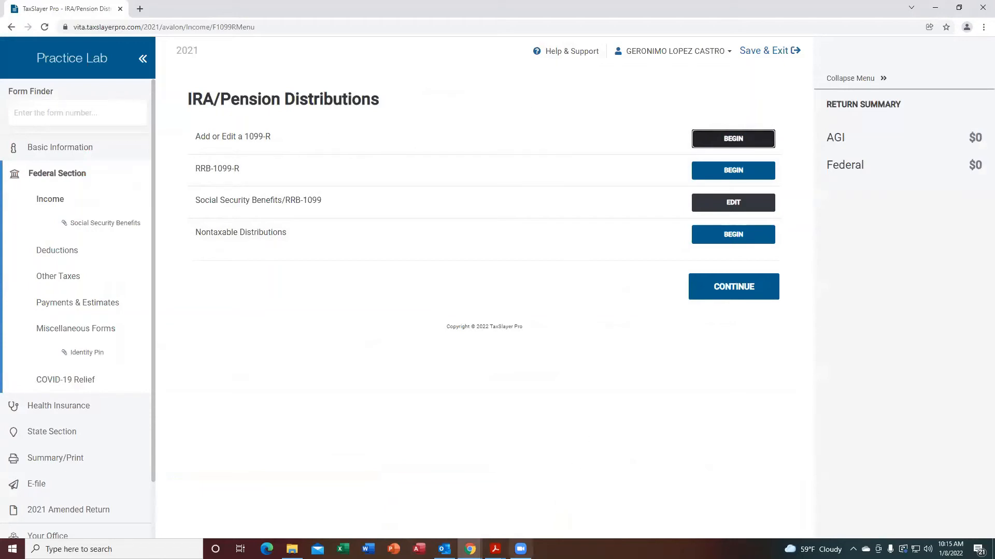
pyautogui.moveTo(495, 549)
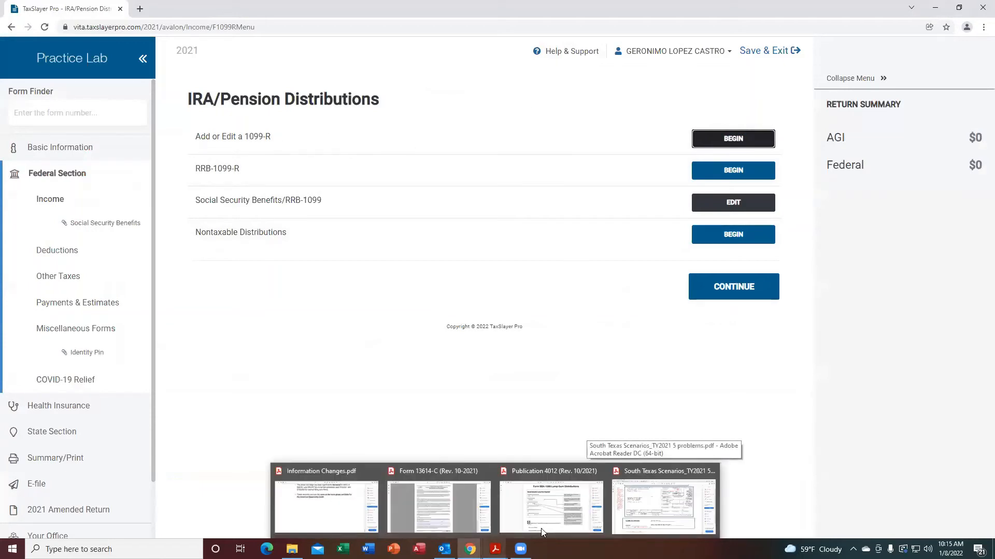
pyautogui.click(577, 453)
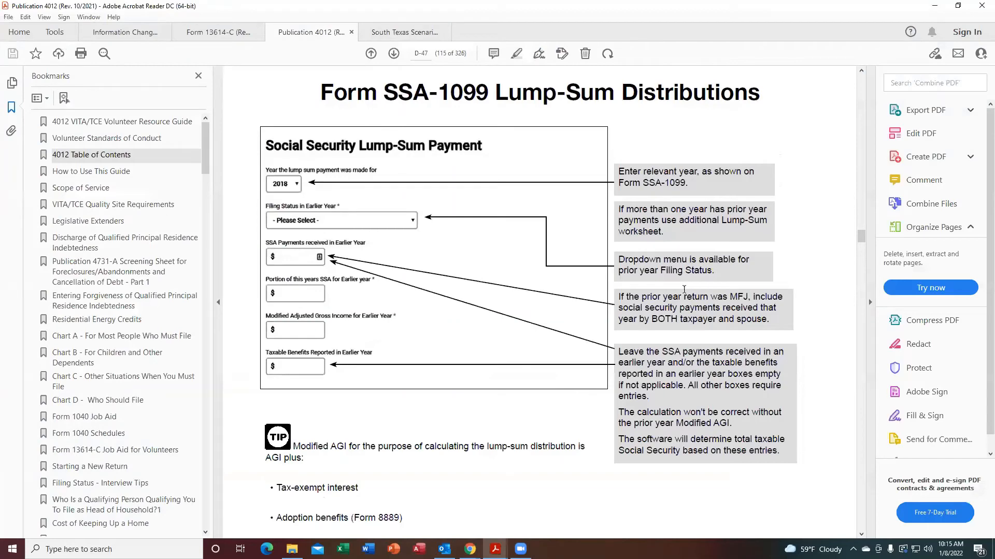
pyautogui.click(861, 534)
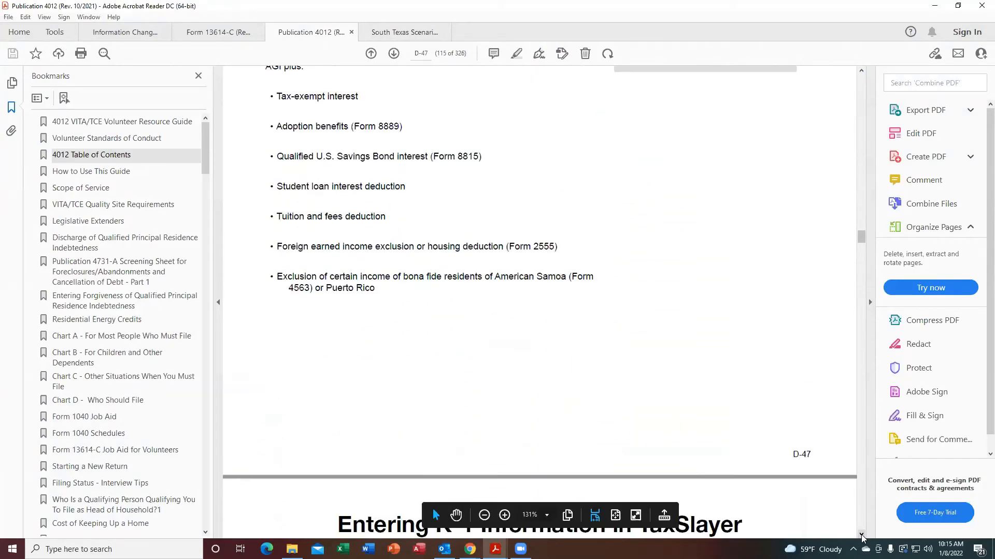
pyautogui.click(861, 535)
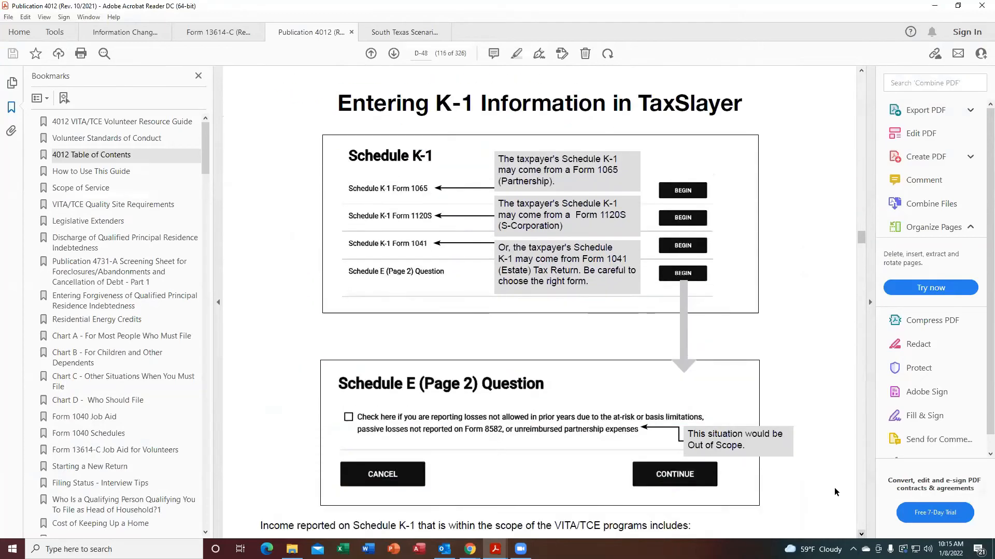
pyautogui.click(99, 157)
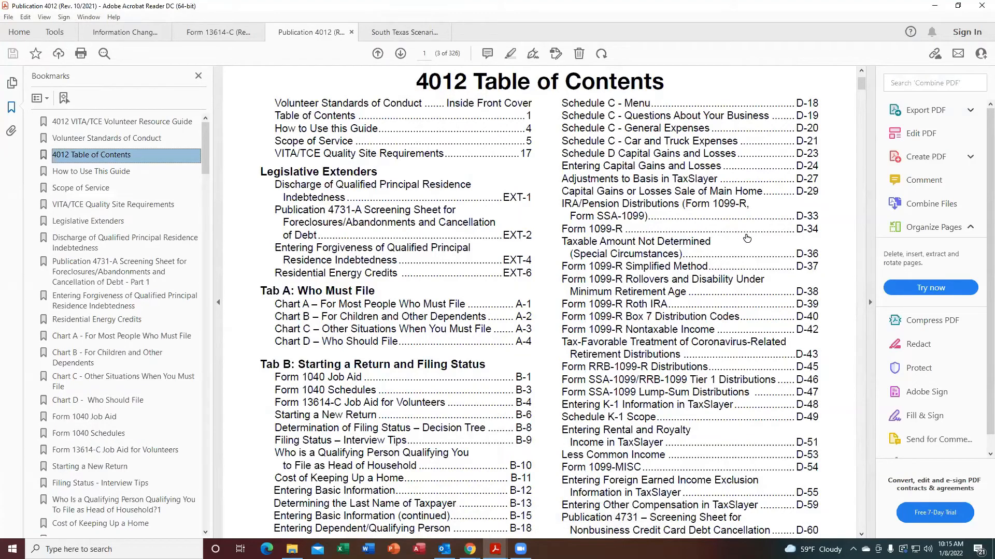
# Open the Form 1099-R page in Publication 4012 and read through its entry guidance.
pyautogui.click(802, 229)
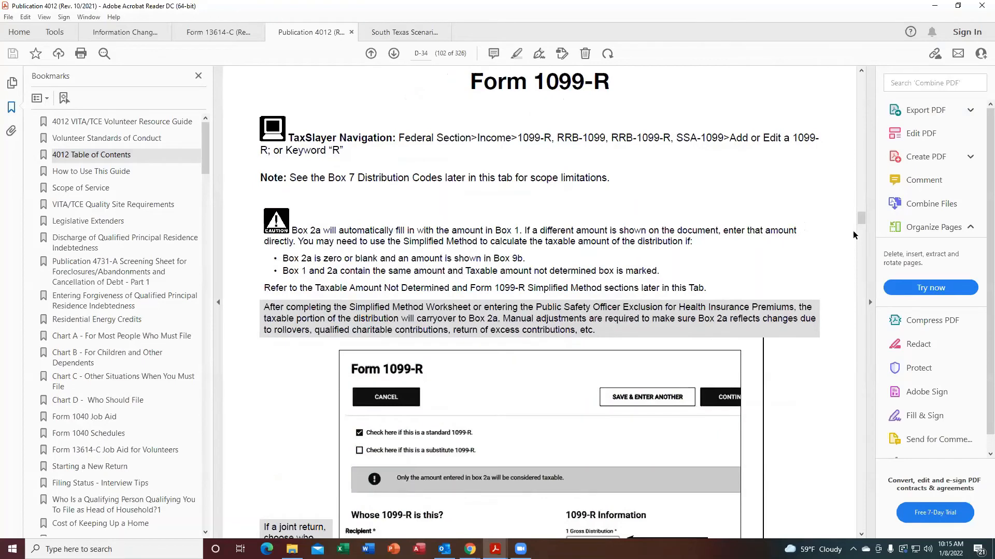
pyautogui.click(861, 536)
pyautogui.click(860, 535)
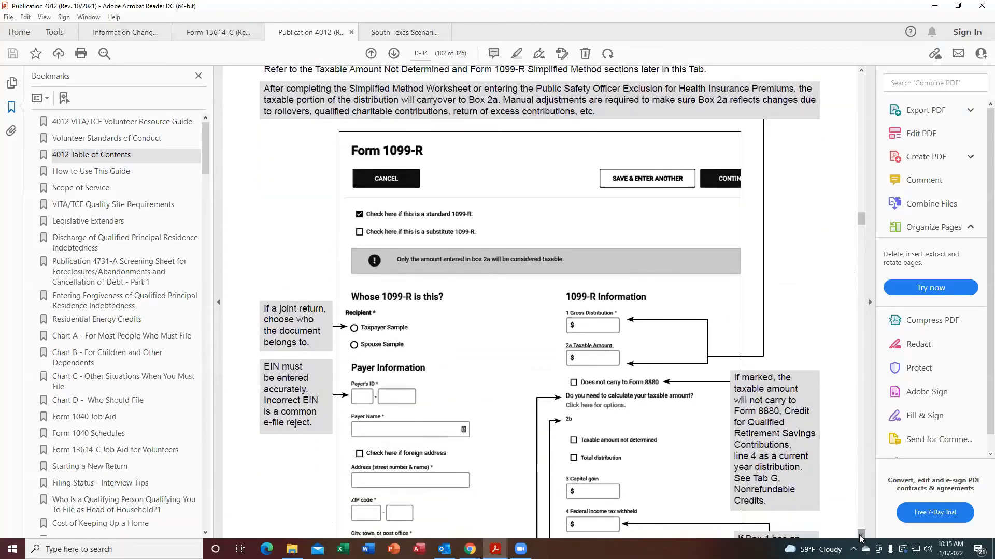
pyautogui.click(861, 535)
pyautogui.click(861, 535)
pyautogui.click(861, 535)
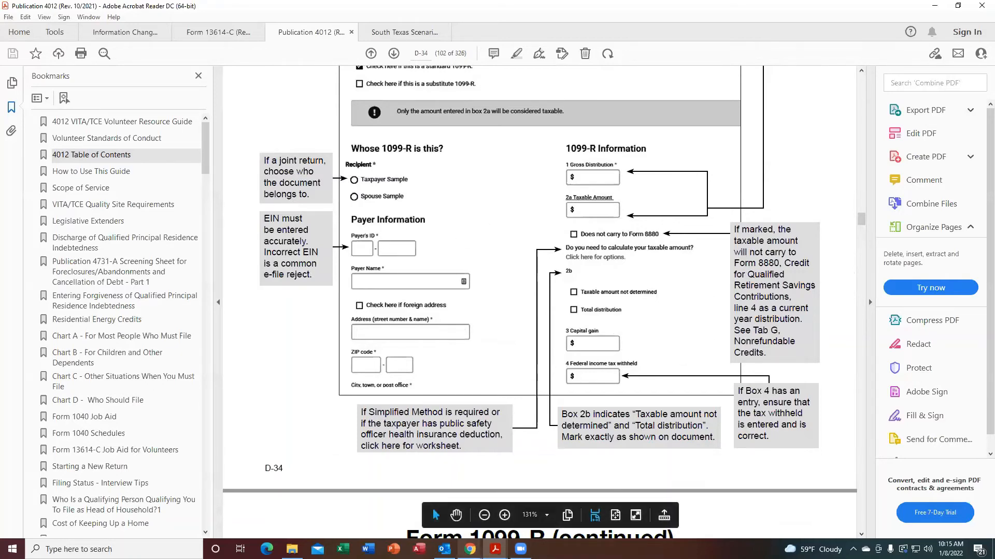
# Switch to TaxSlayer and begin adding a new Form 1099-R.
pyautogui.moveTo(470, 549)
pyautogui.click(468, 520)
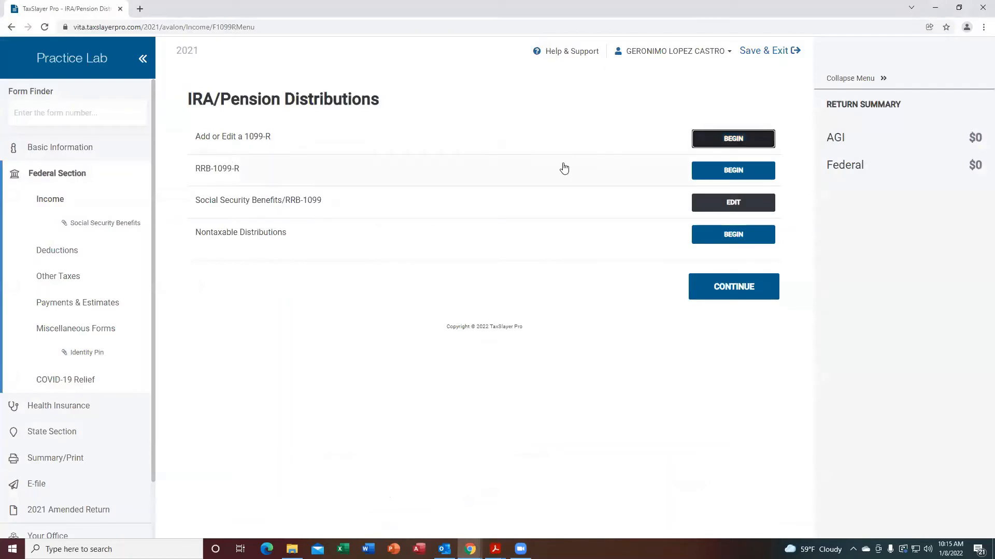
pyautogui.click(740, 143)
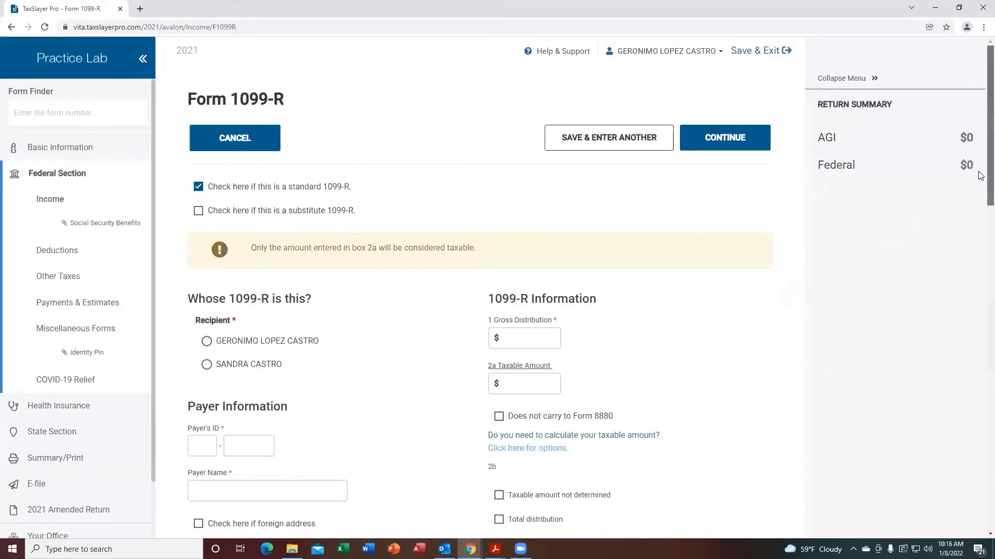
# Select the taxpayer as the 1099-R recipient and place the cursor in the payer's ID field.
pyautogui.scroll(-1, 981, 186)
pyautogui.scroll(-2, 980, 197)
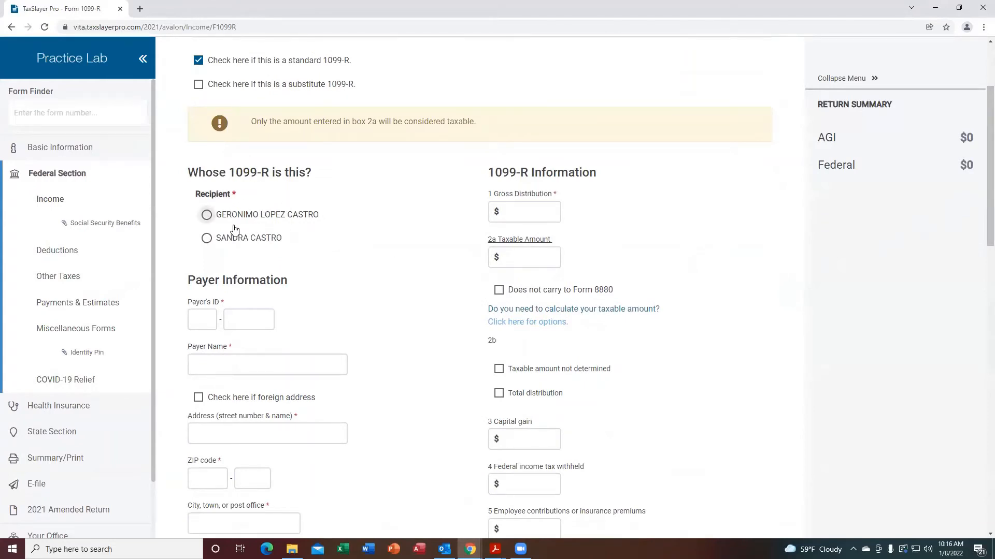
pyautogui.click(206, 216)
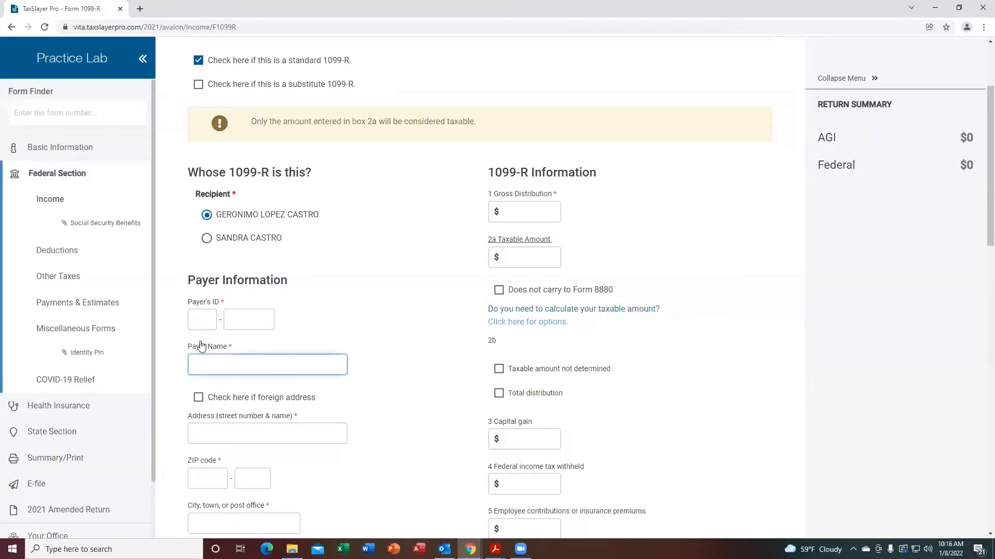
pyautogui.click(197, 323)
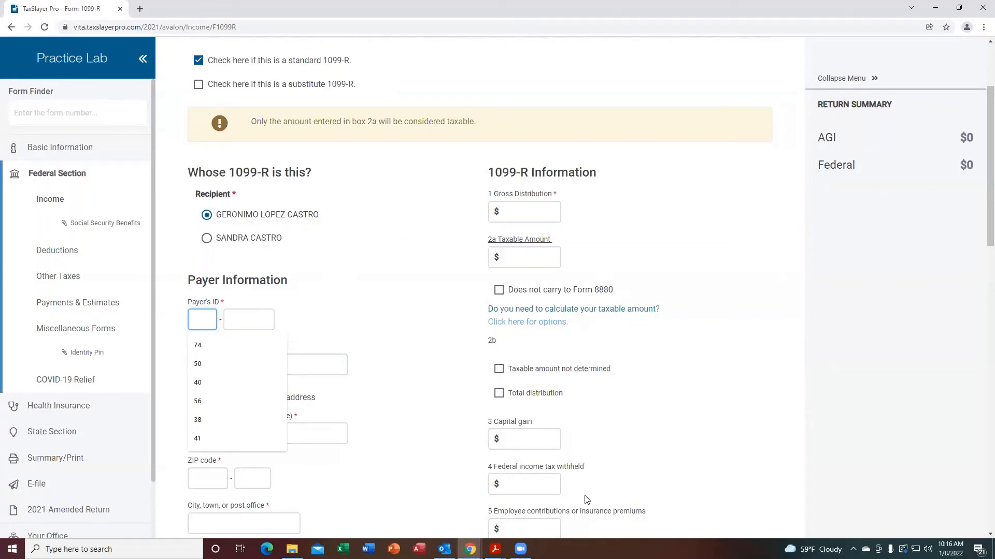
# Check the payer's federal ID on the 1099-R in the scenarios PDF, then return to TaxSlayer.
pyautogui.moveTo(495, 549)
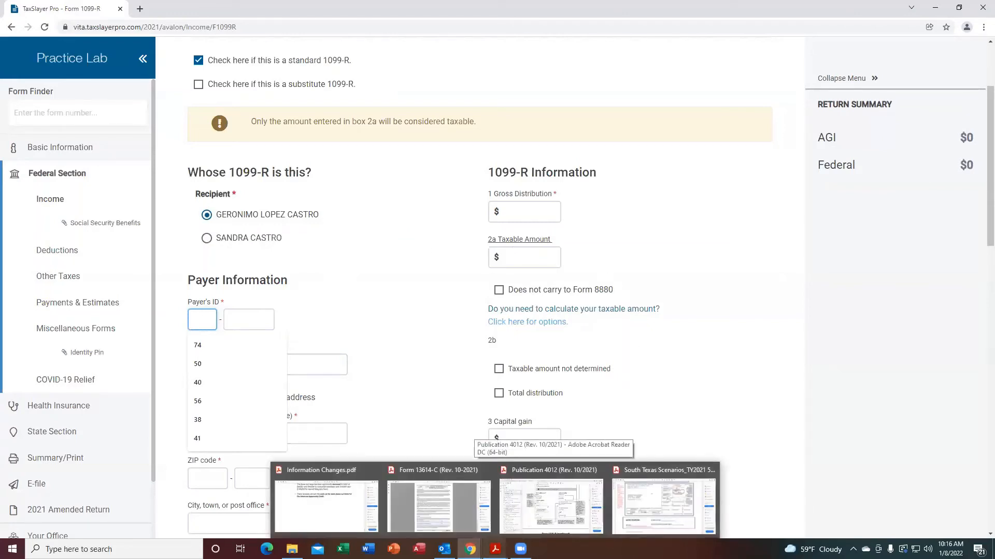
pyautogui.click(658, 496)
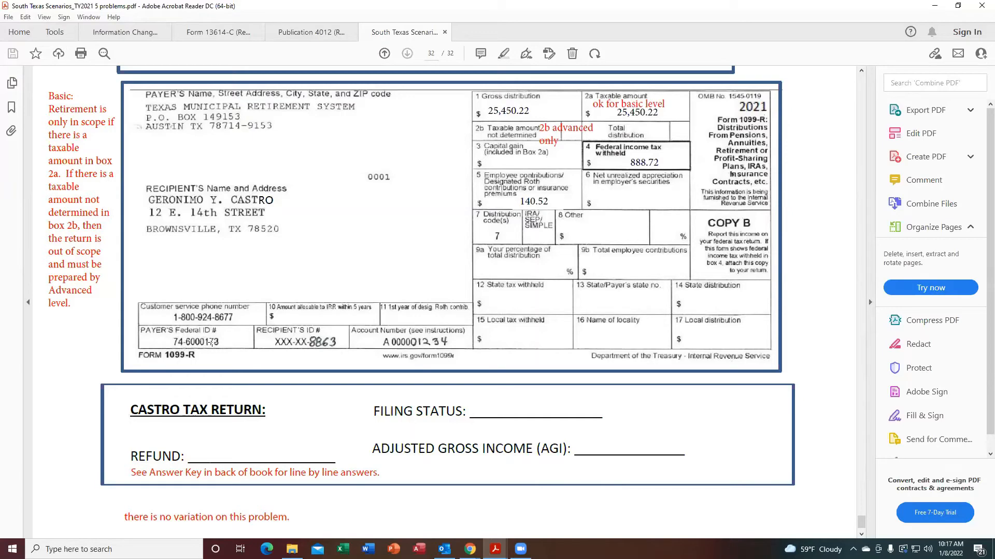
pyautogui.moveTo(470, 550)
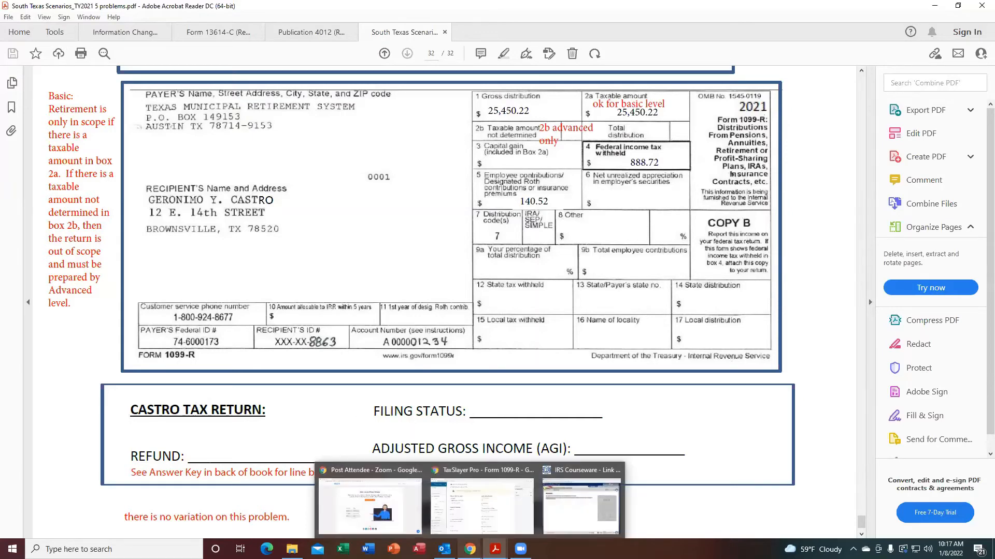
pyautogui.click(482, 502)
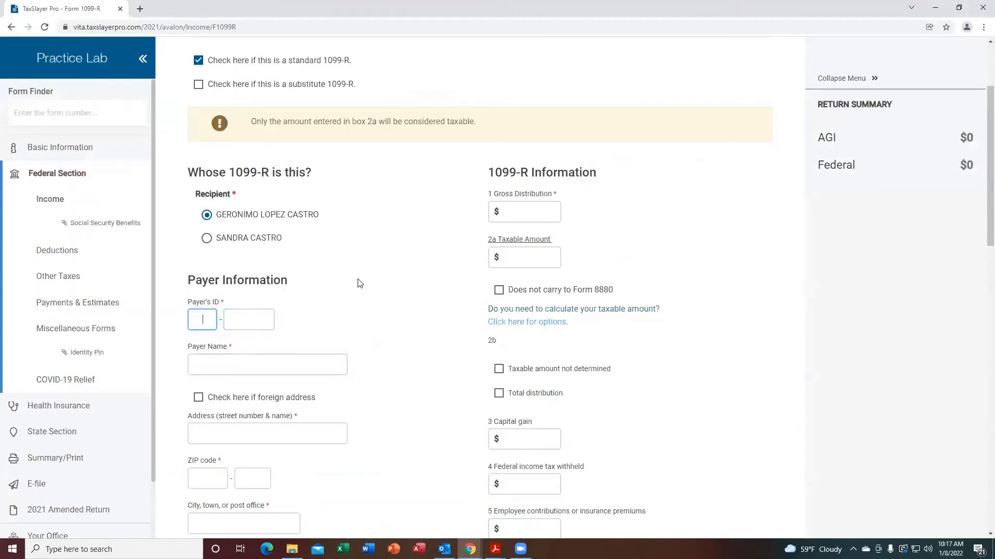
# Enter the payer's ID as 74-6000173.
pyautogui.write('74')
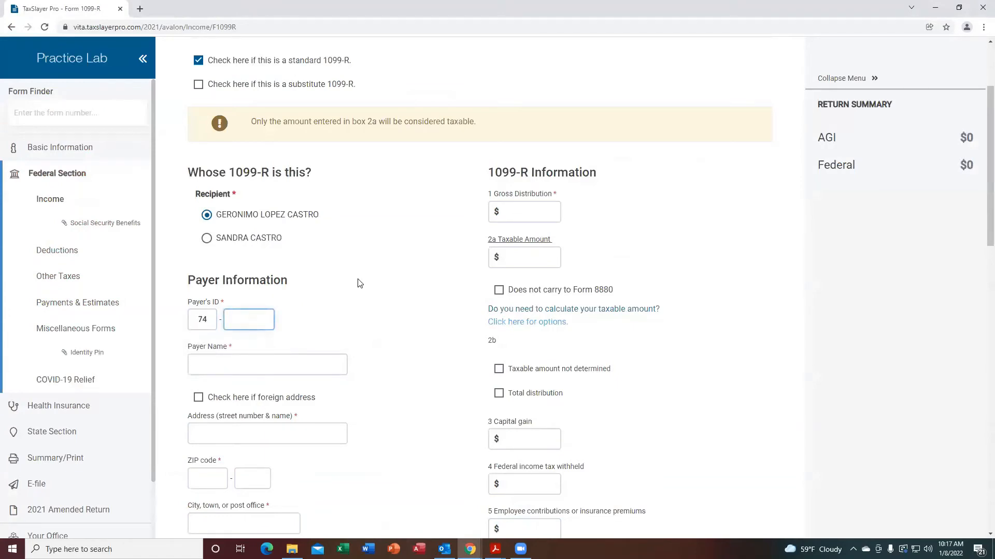
pyautogui.write('6')
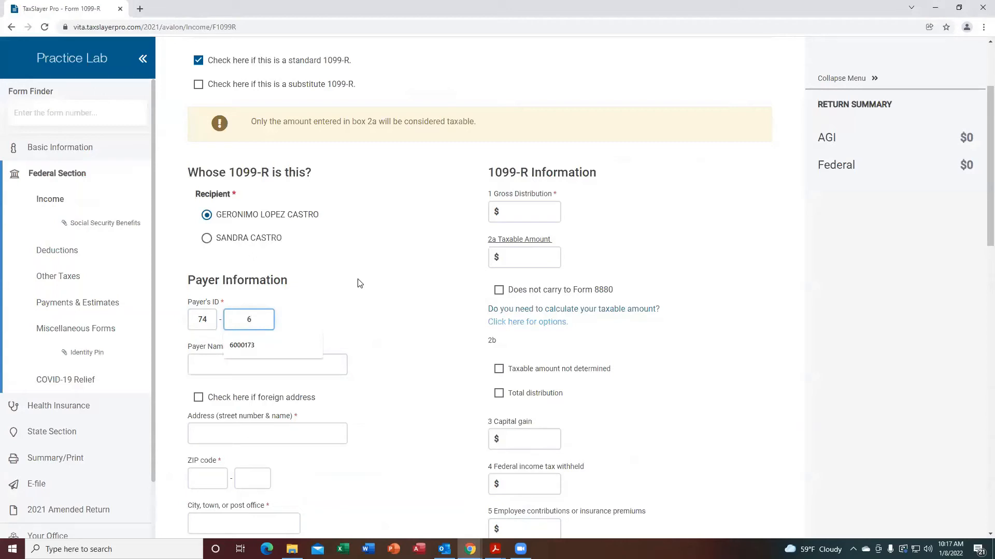
pyautogui.write('000173')
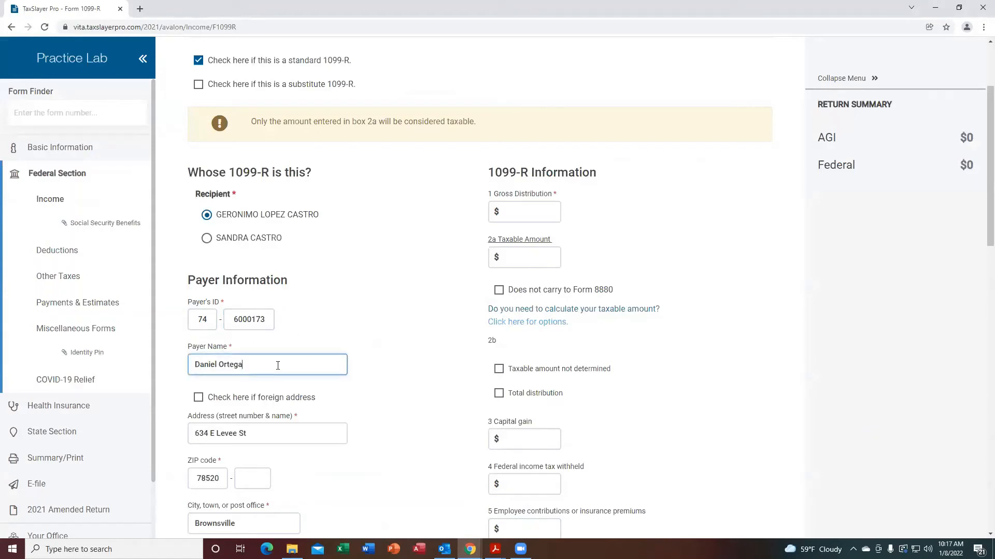
# Replace the auto-filled payer name with TEXAS MUNICIPAL RETIREMENT SYSTEM.
pyautogui.tripleClick(228, 365)
pyautogui.write('T')
pyautogui.click(261, 390)
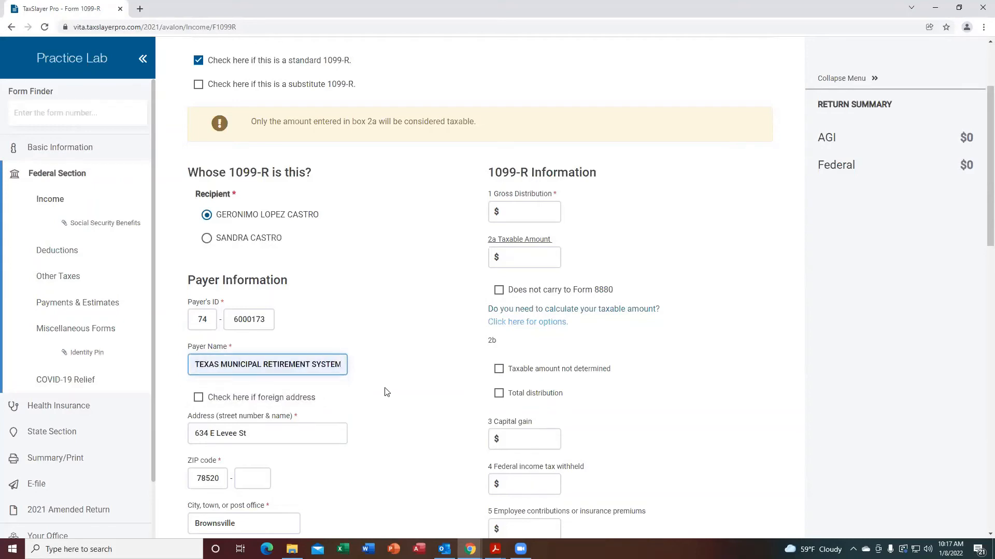
pyautogui.press('Tab')
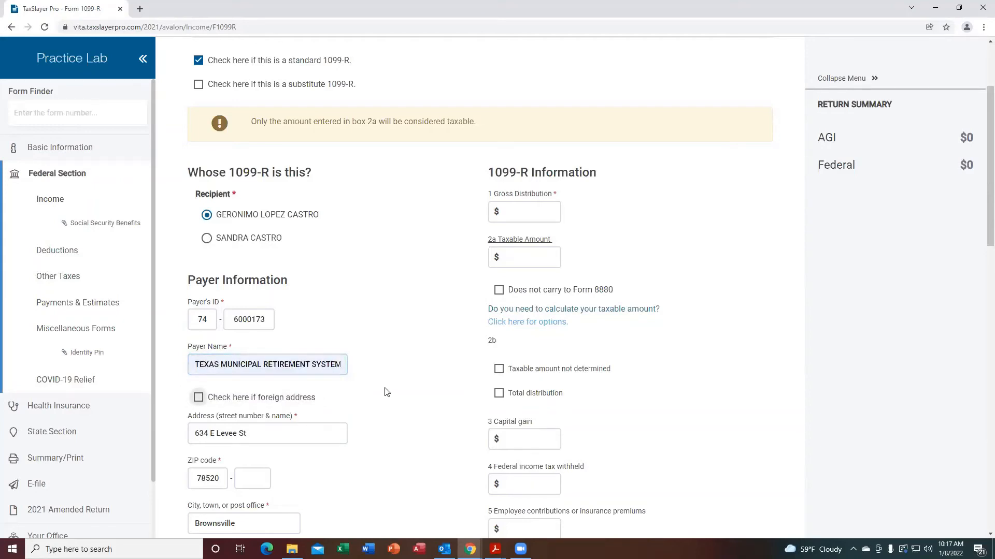
# Fill in the payer's address by choosing the saved PO BOX 149153, 78714 Austin address.
pyautogui.press('Tab')
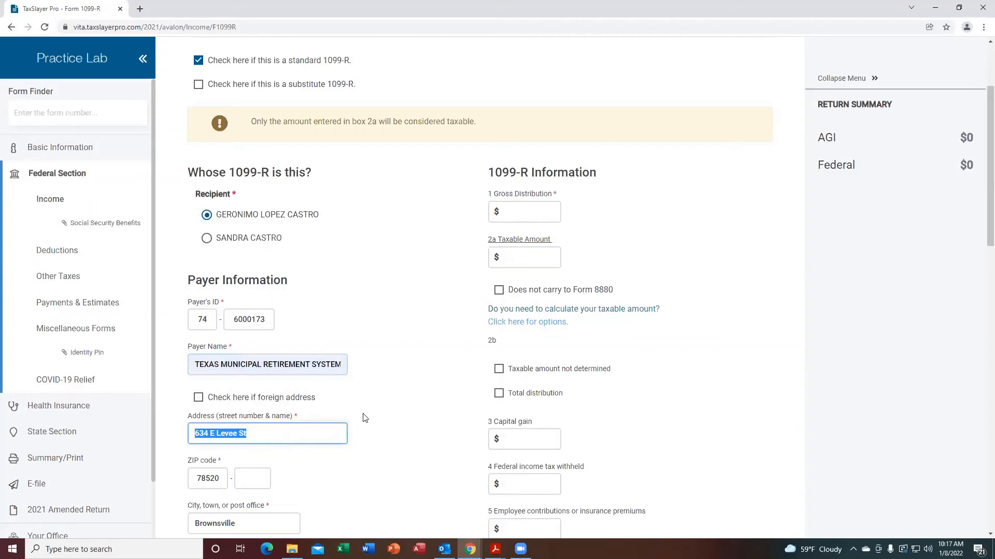
pyautogui.write('PO BOX 149153')
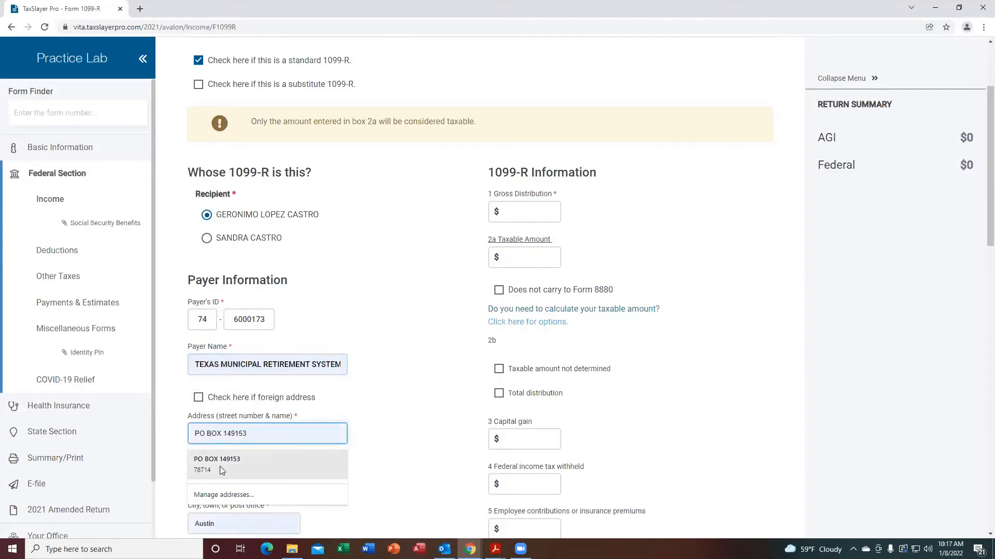
pyautogui.click(220, 465)
pyautogui.press('Tab')
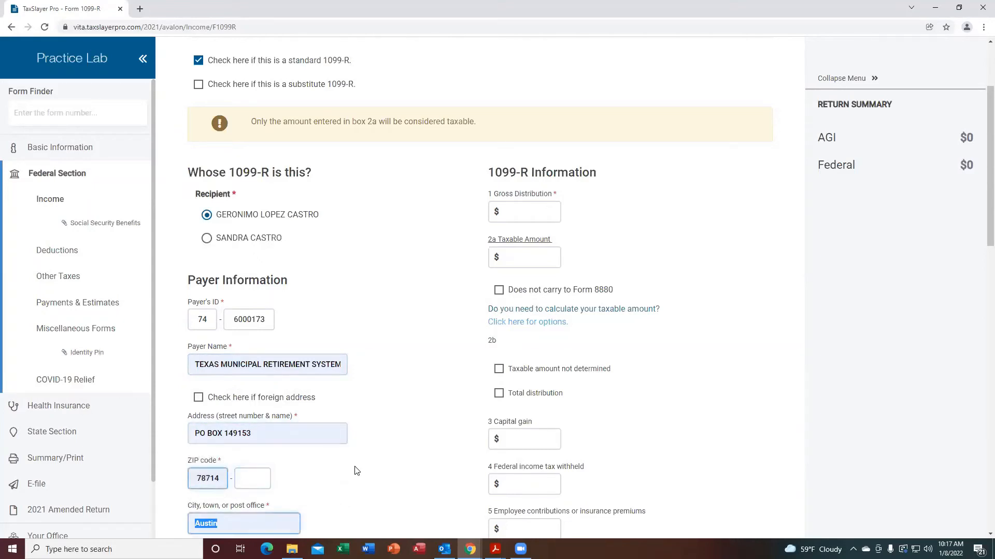
# Review the 1099-R information boxes, then check the amounts on the Castro 1099-R in the scenarios PDF.
pyautogui.scroll(-5, 979, 233)
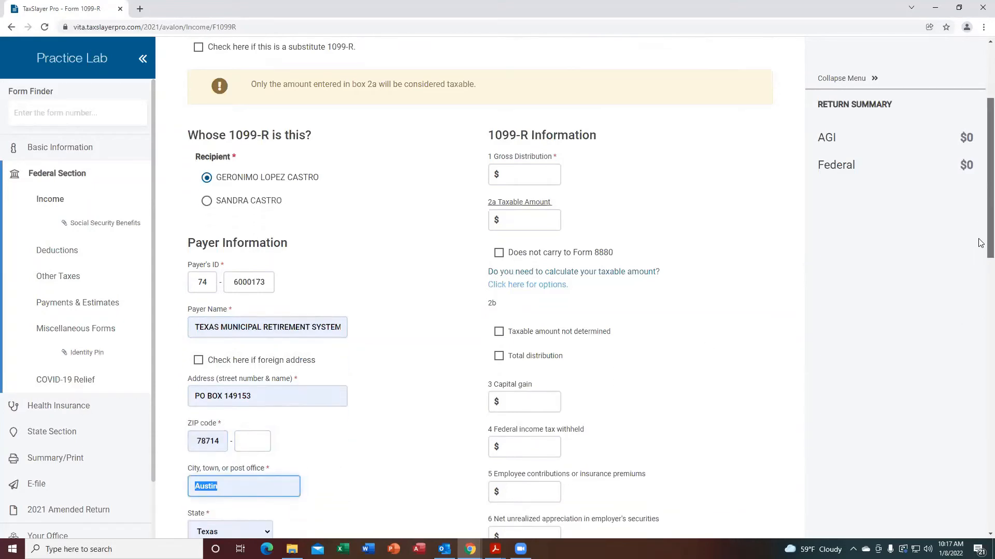
pyautogui.scroll(-3, 980, 305)
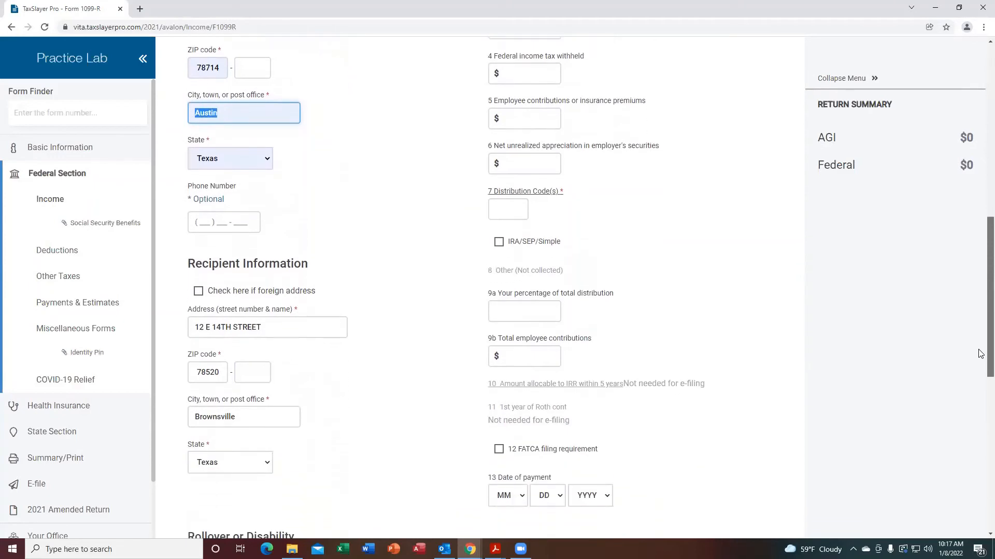
pyautogui.scroll(4, 980, 280)
pyautogui.scroll(4, 980, 269)
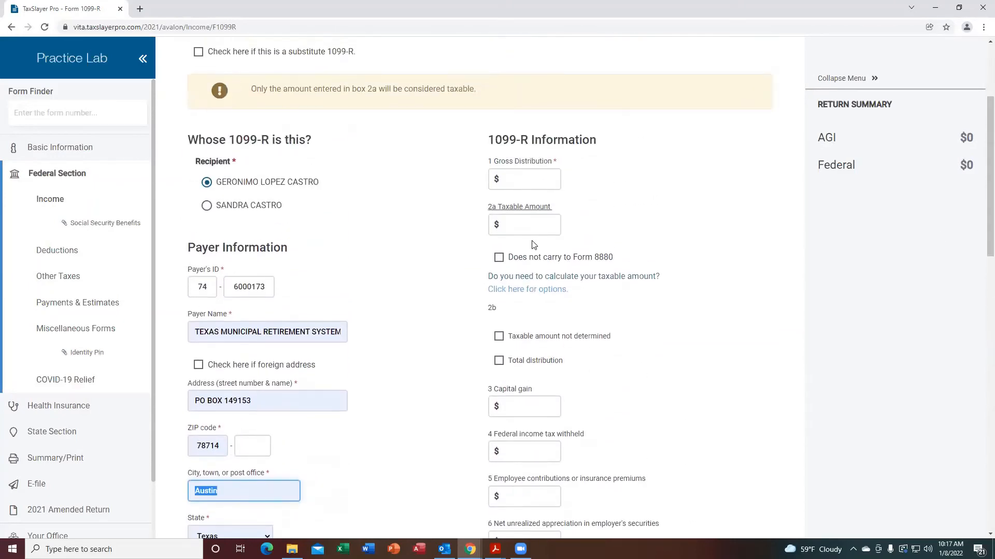
pyautogui.click(525, 180)
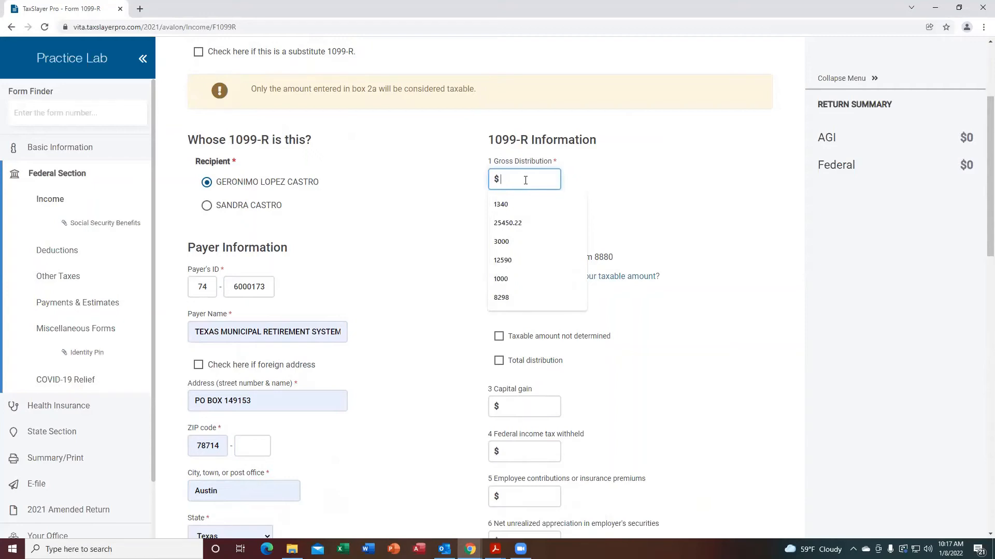
pyautogui.moveTo(495, 549)
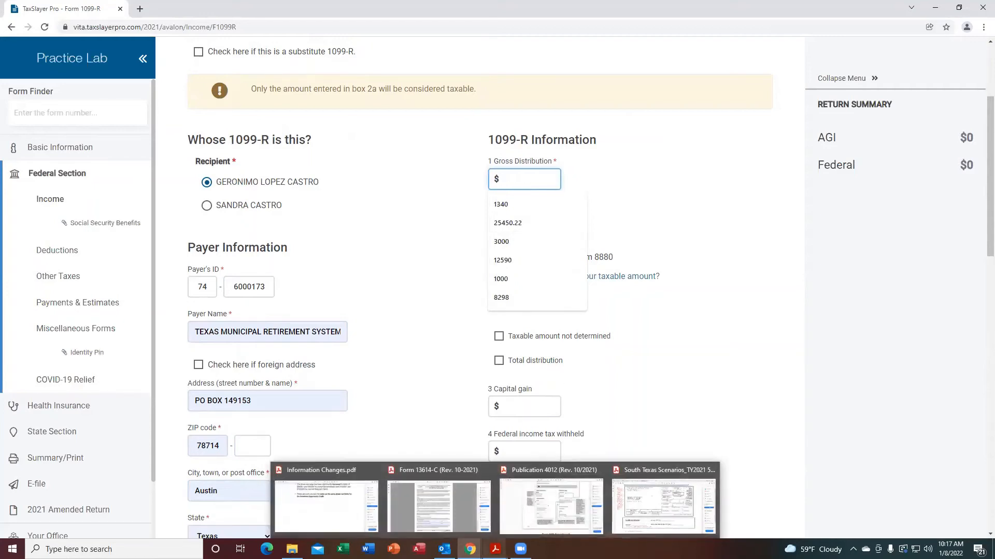
pyautogui.click(663, 503)
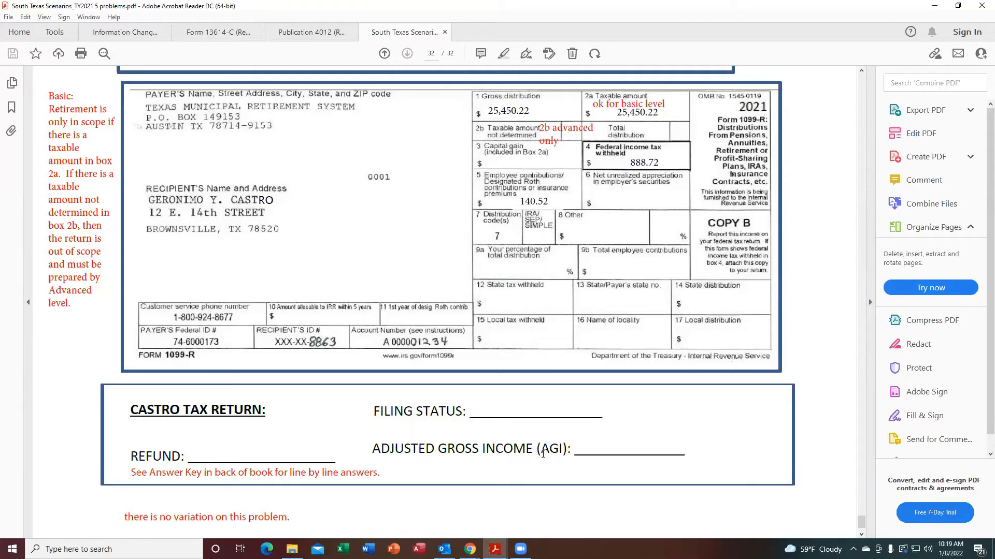
# Read the Form 1099-R entry guidance in Publication 4012.
pyautogui.moveTo(495, 549)
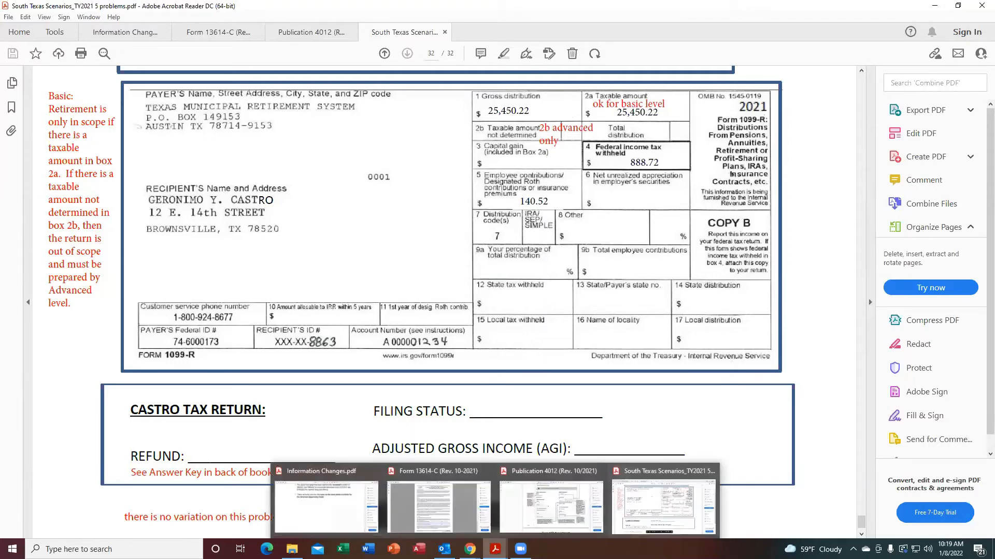
pyautogui.click(520, 528)
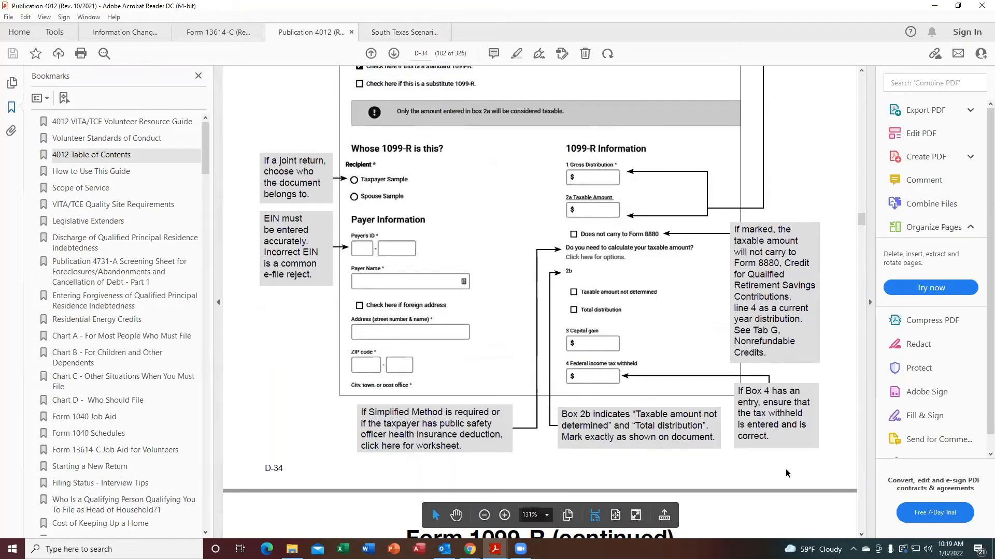
pyautogui.click(861, 534)
pyautogui.click(861, 536)
pyautogui.click(860, 536)
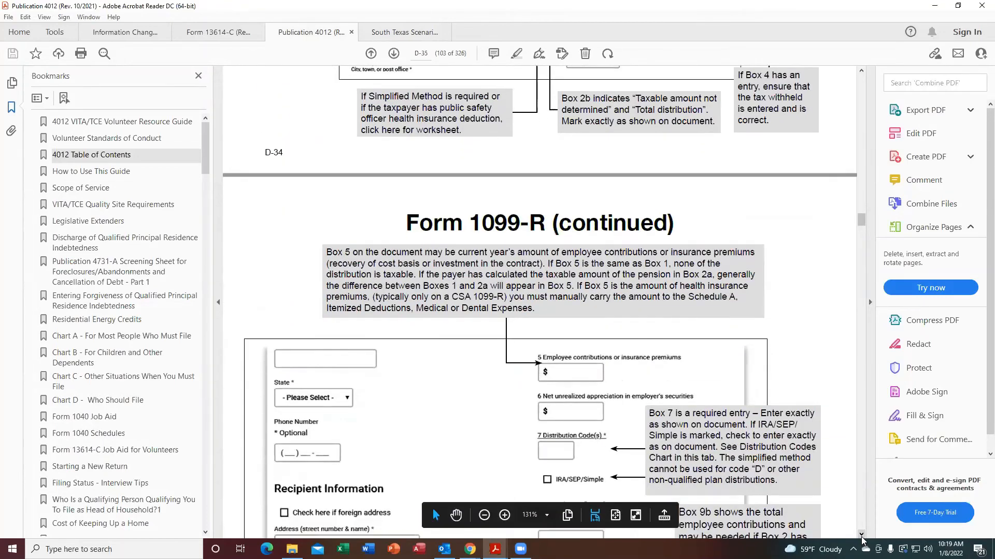
pyautogui.click(861, 536)
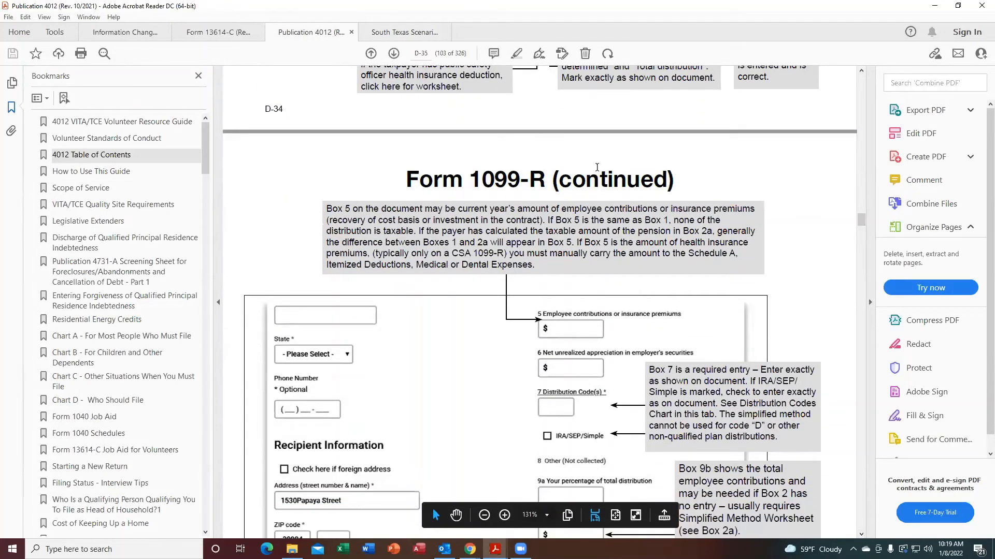
pyautogui.moveTo(470, 549)
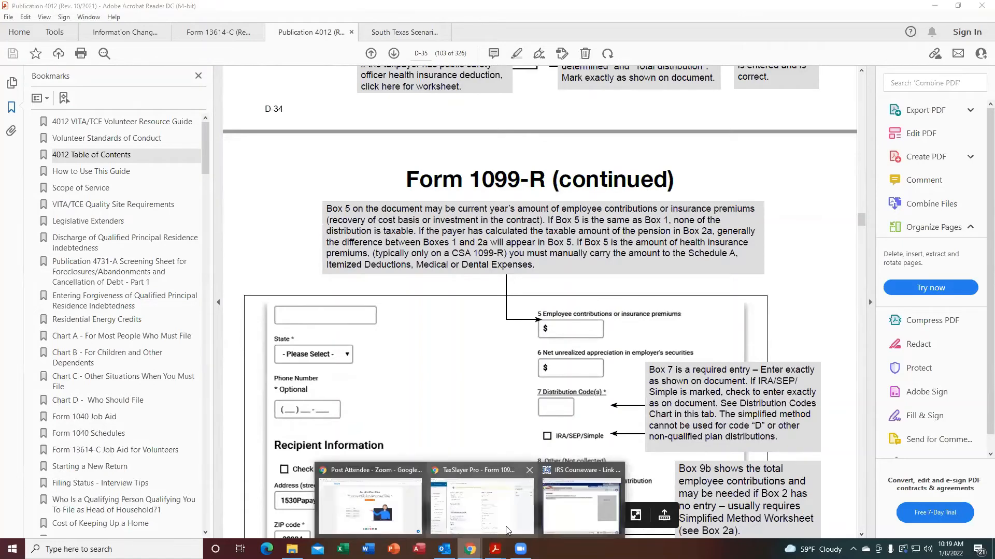
# Return to TaxSlayer and enter the gross distribution in box 1 as 25450.22.
pyautogui.click(481, 497)
pyautogui.click(527, 172)
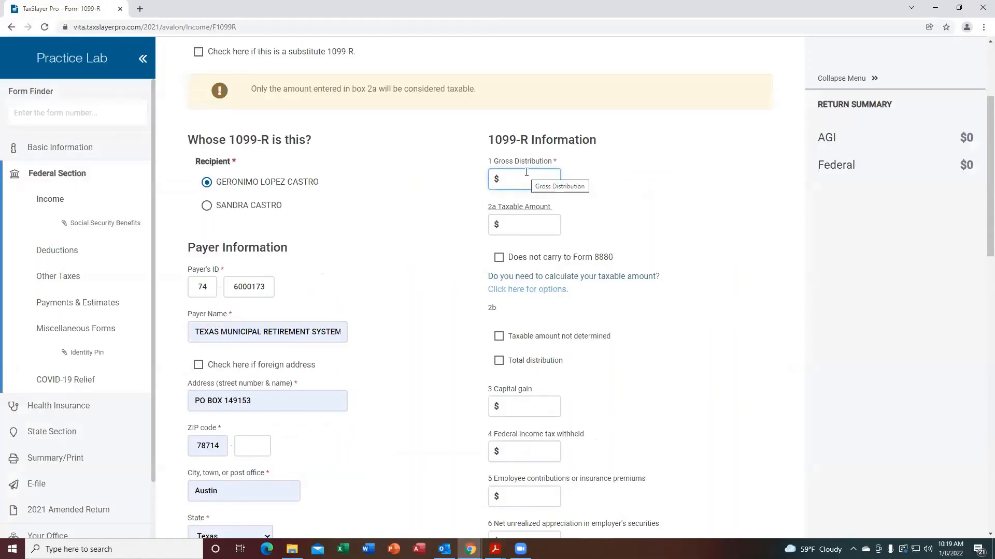
pyautogui.write('254')
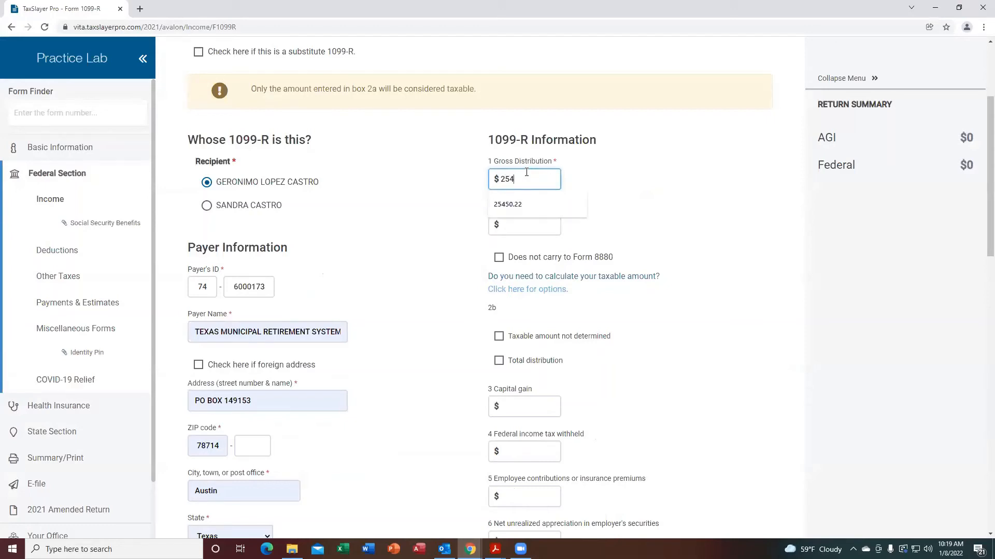
pyautogui.write('50.22')
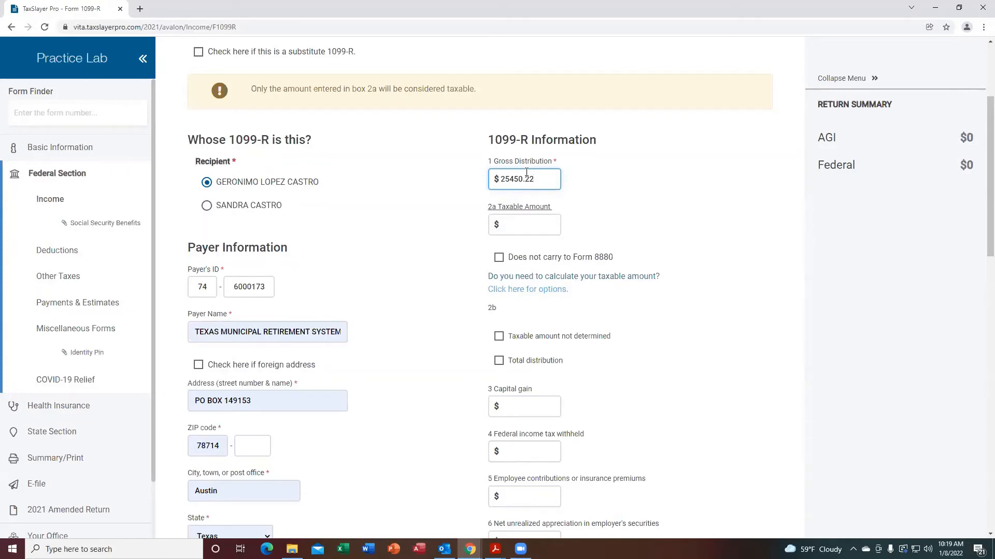
pyautogui.press('Tab')
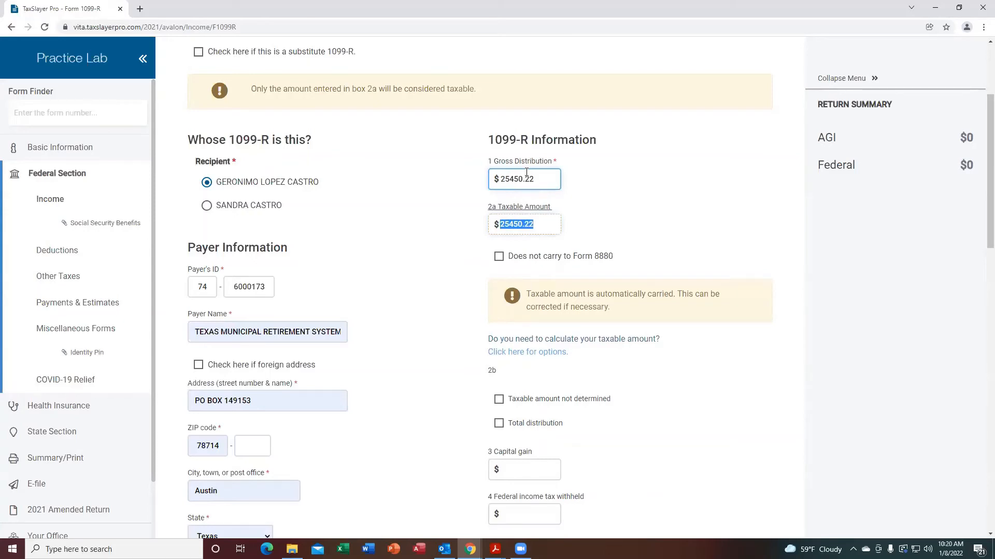
# Enter 888.72 as the federal income tax withheld in box 4.
pyautogui.press('Tab')
pyautogui.press('Tab')
pyautogui.press('Tab')
pyautogui.press('Tab')
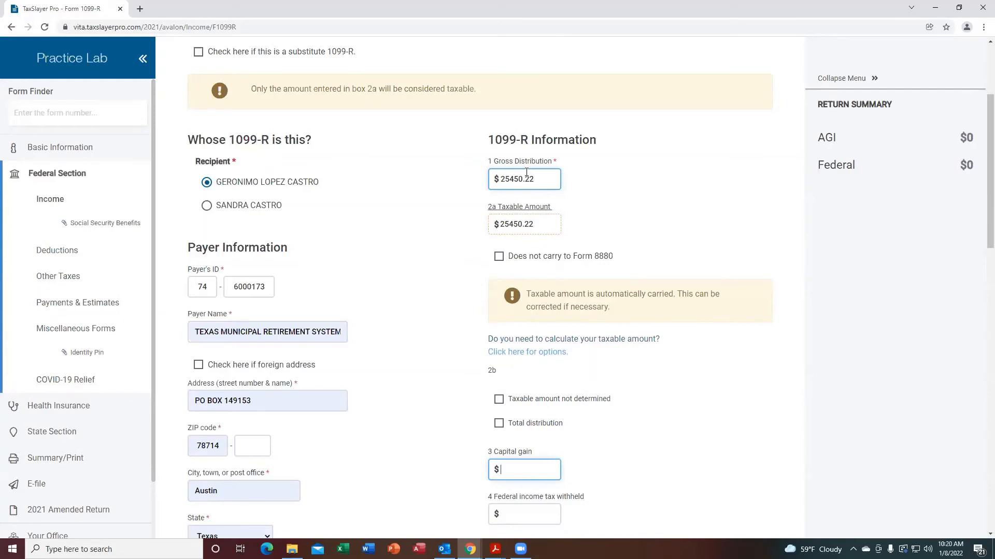
pyautogui.press('Tab')
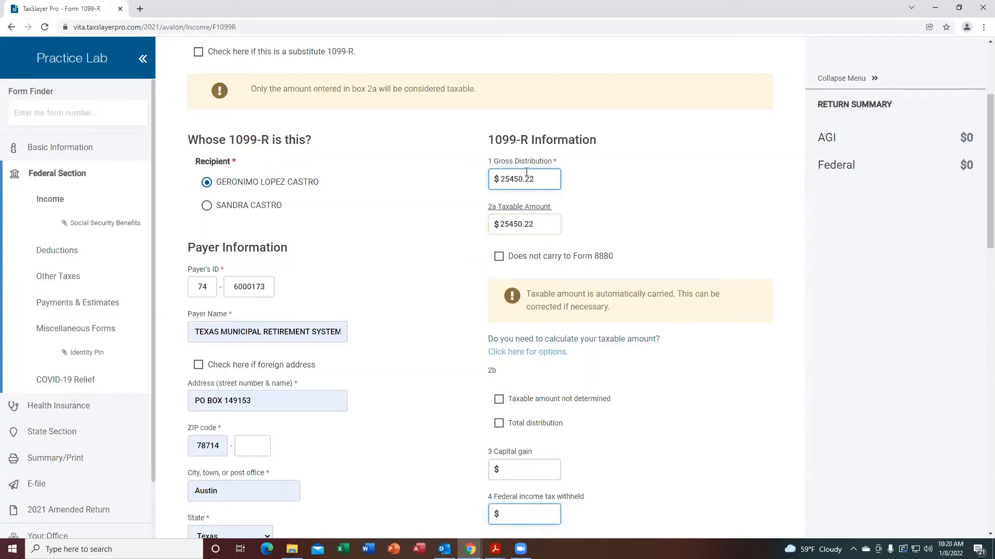
pyautogui.write('88')
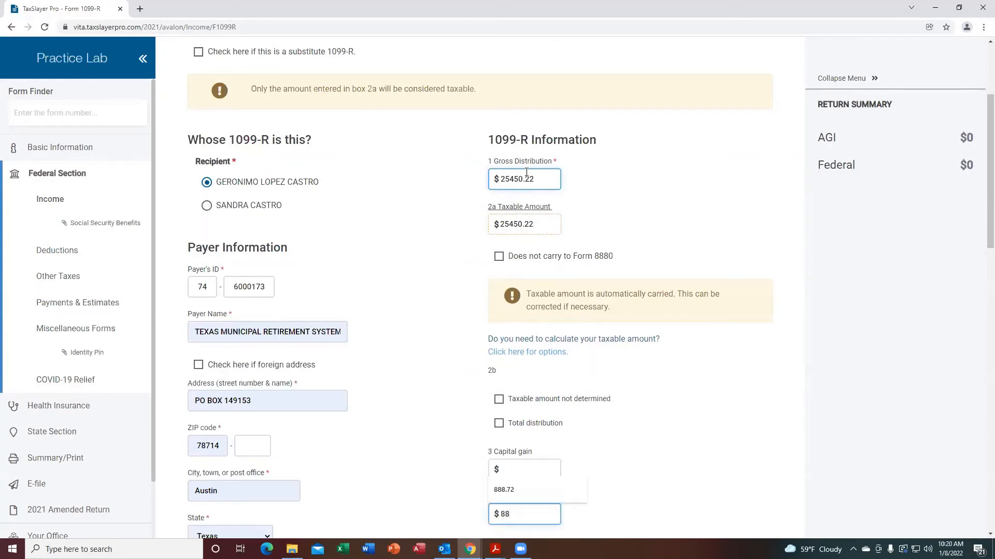
pyautogui.write('8.72')
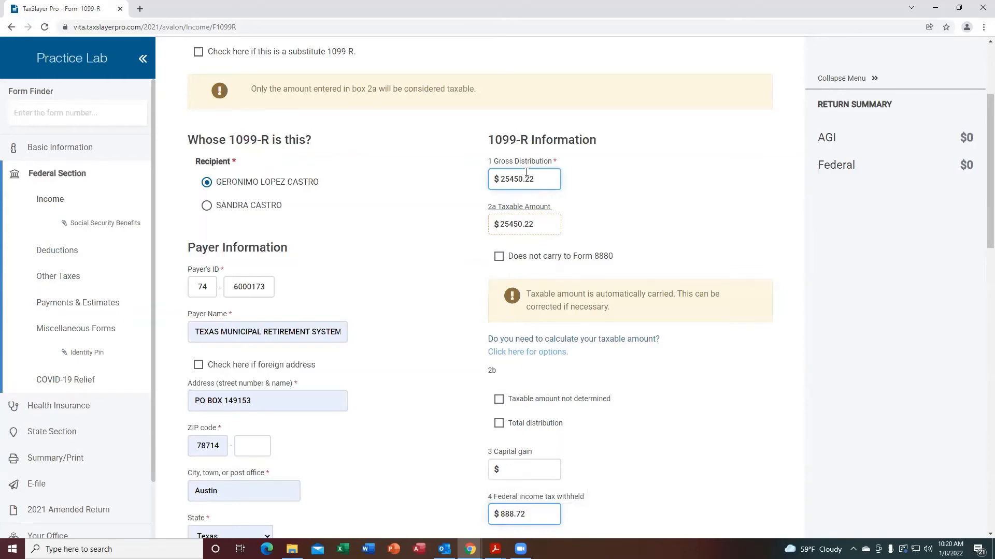
pyautogui.press('Tab')
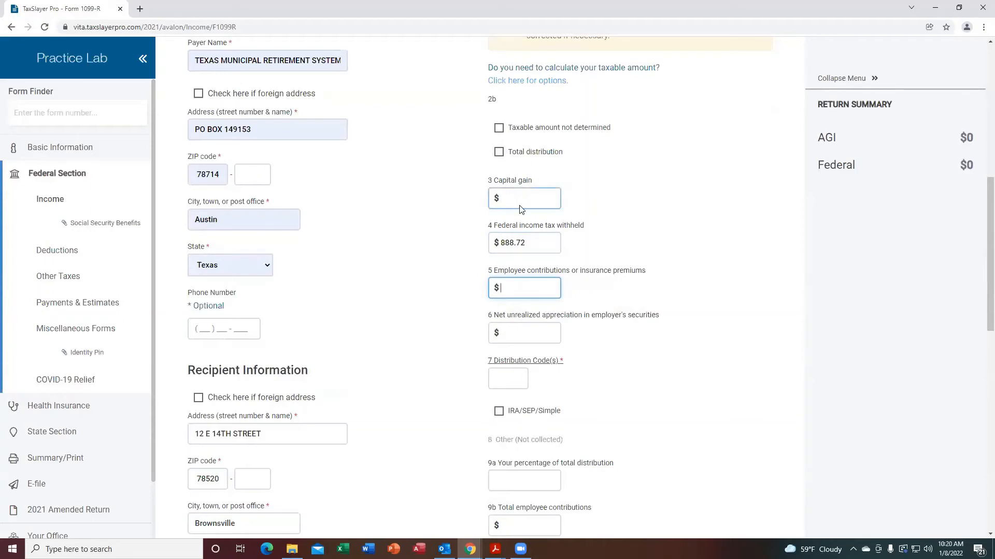
# Enter 140.52 as employee contributions in box 5 and move to the distribution code field.
pyautogui.write('140')
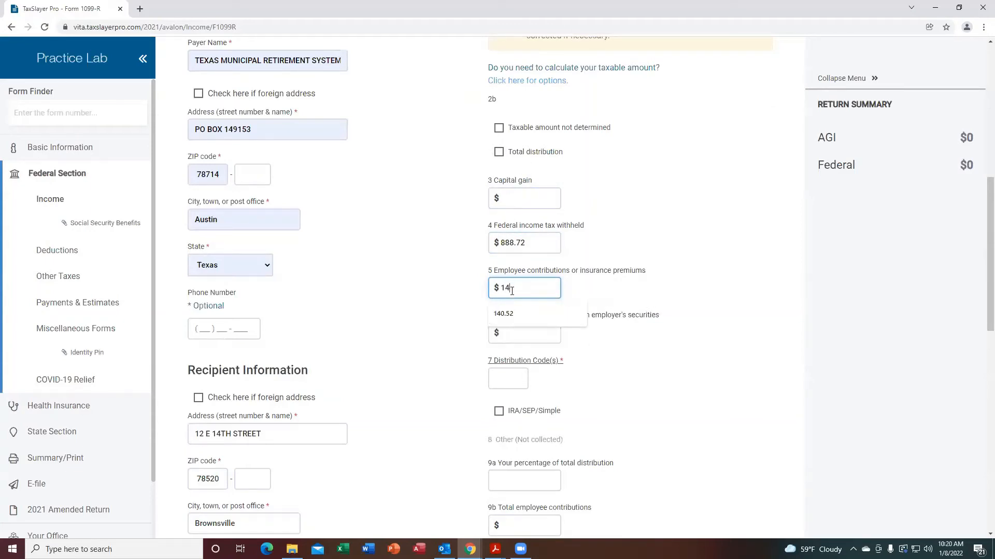
pyautogui.write('.52')
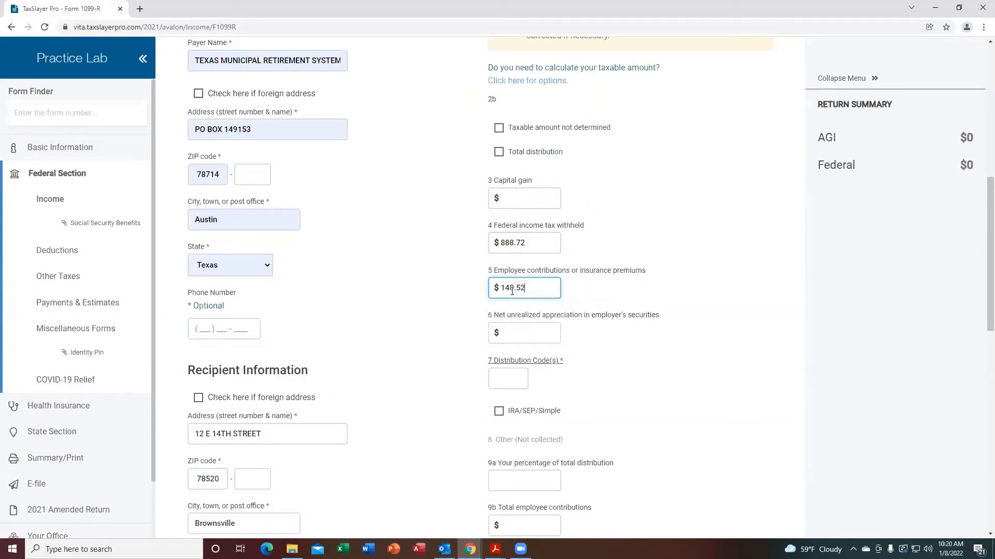
pyautogui.press('Tab')
pyautogui.press('Tab')
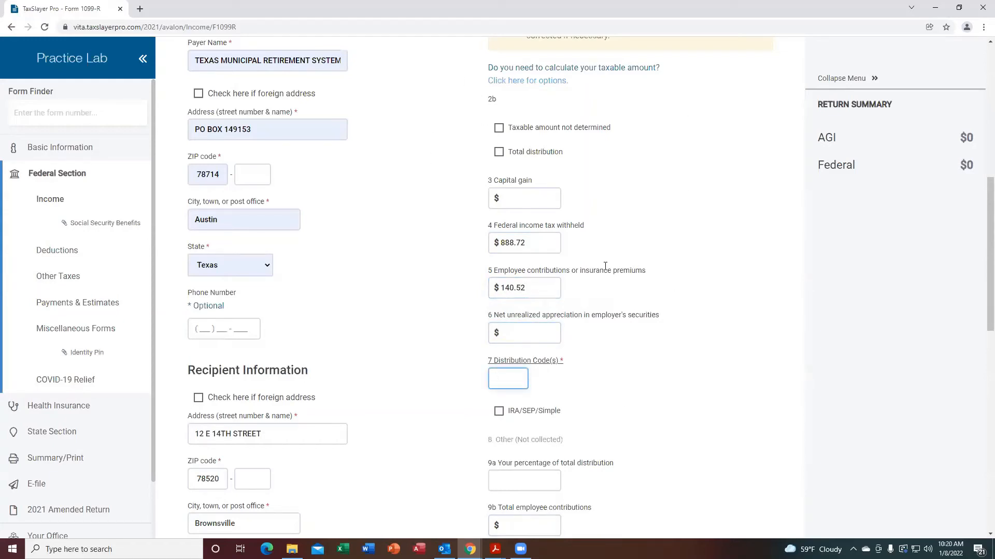
# Switch to Publication 4012 and read onward from the Form 1099-R entry guide to the Box 7 distribution codes chart.
pyautogui.moveTo(496, 549)
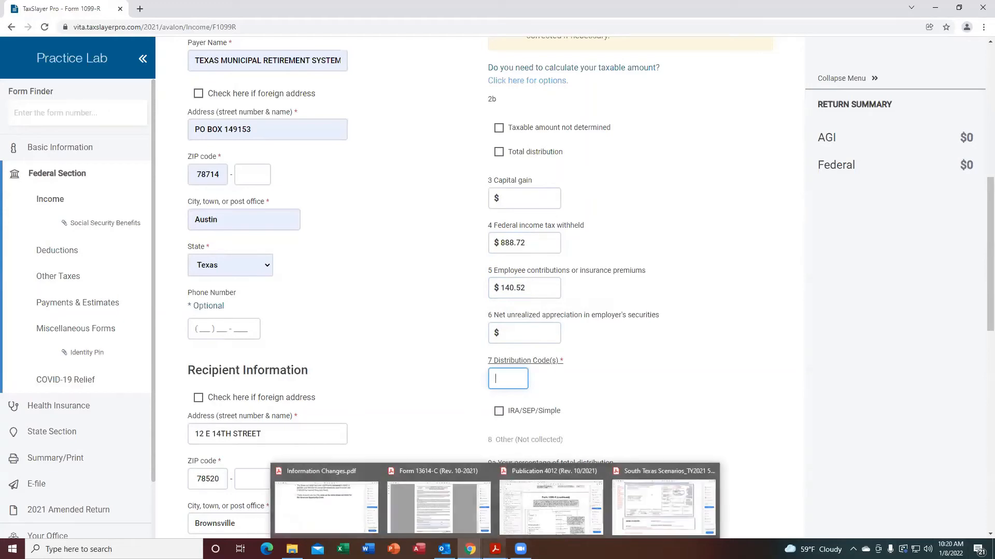
pyautogui.click(544, 527)
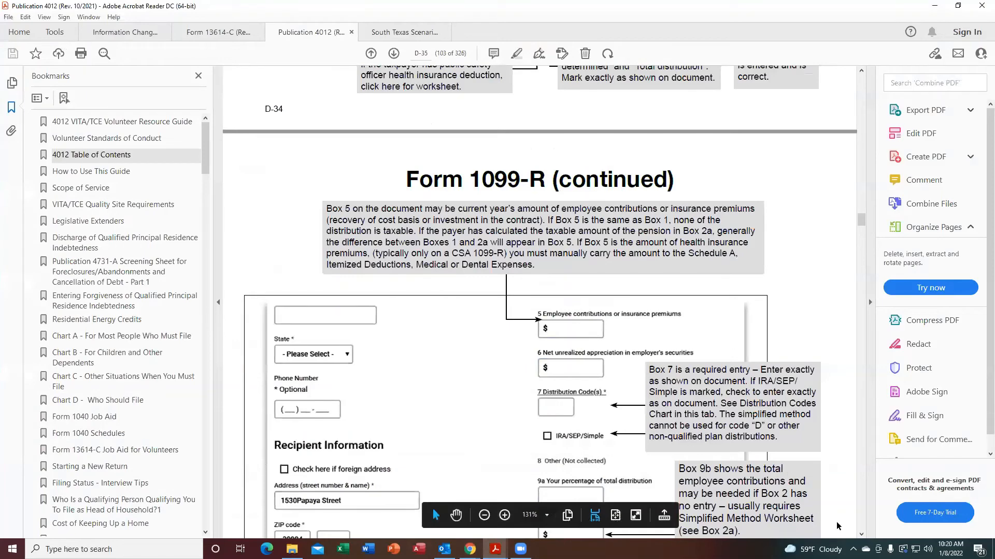
pyautogui.click(861, 534)
pyautogui.click(861, 534)
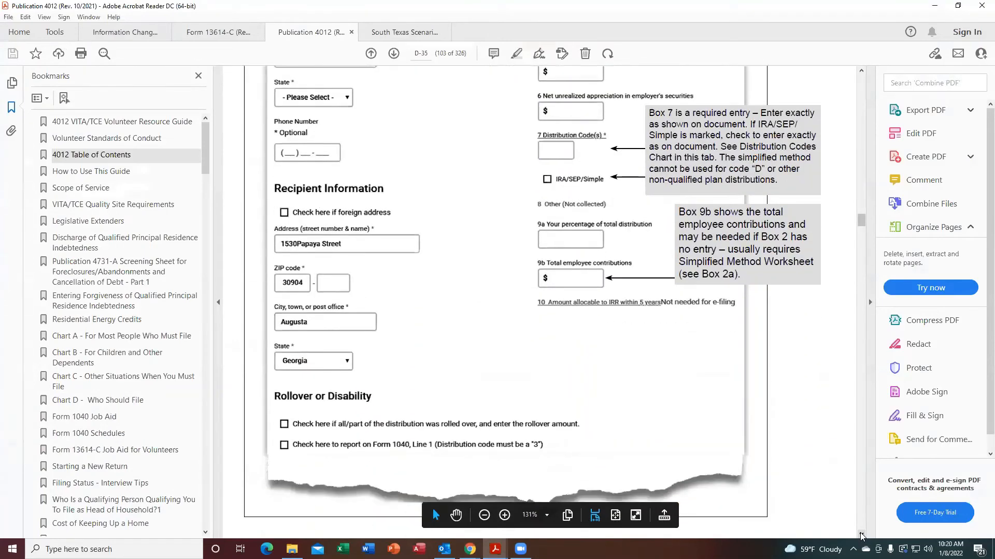
pyautogui.click(861, 535)
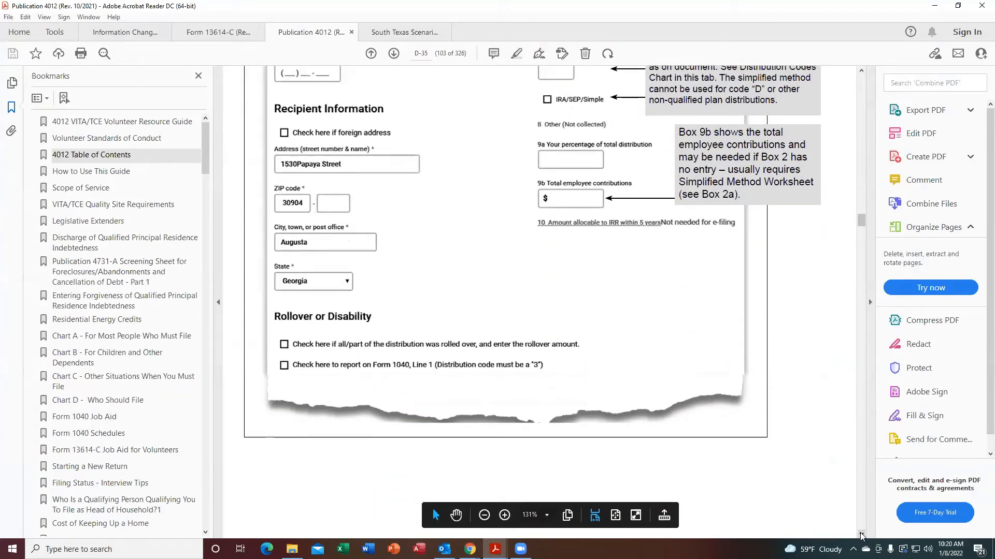
pyautogui.click(861, 534)
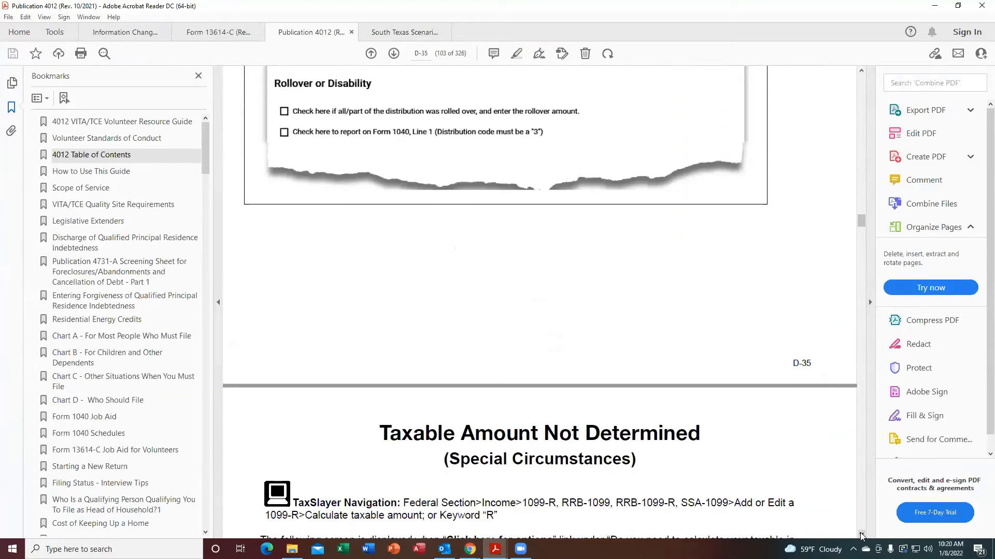
pyautogui.click(861, 535)
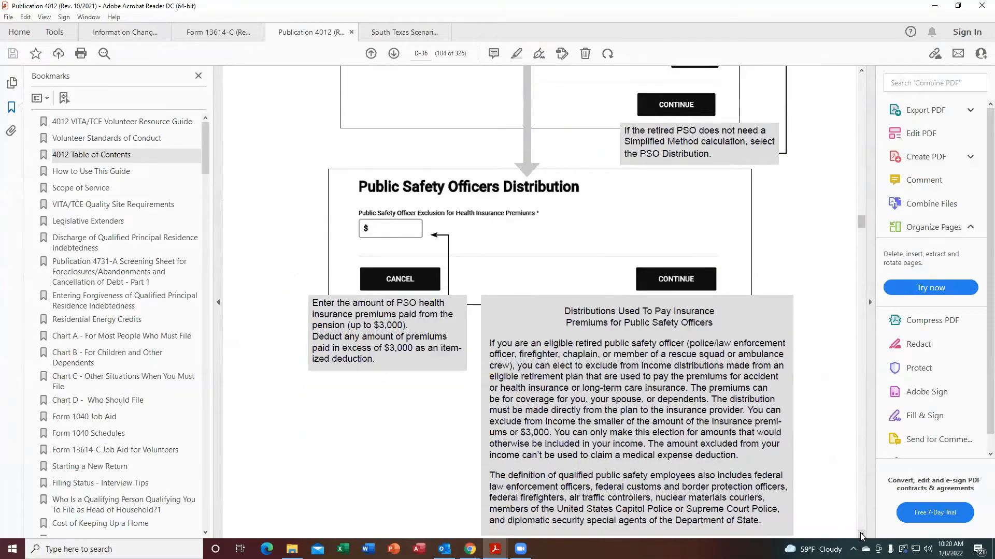
pyautogui.click(861, 535)
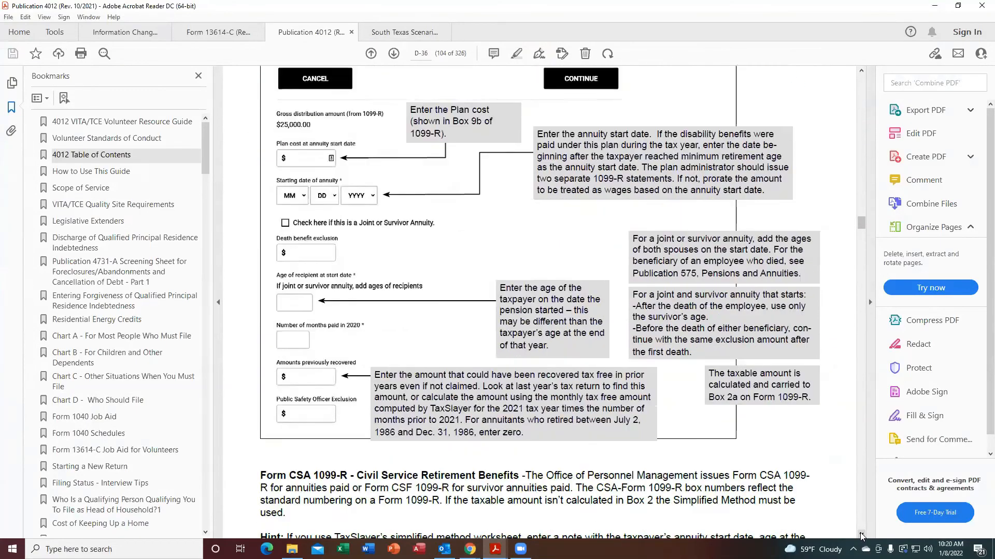
pyautogui.click(861, 535)
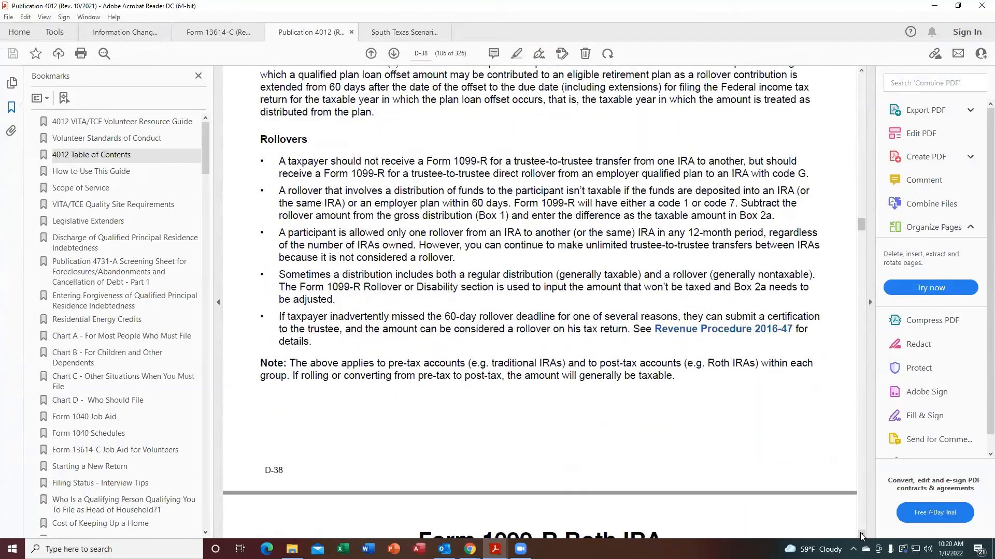
pyautogui.click(861, 535)
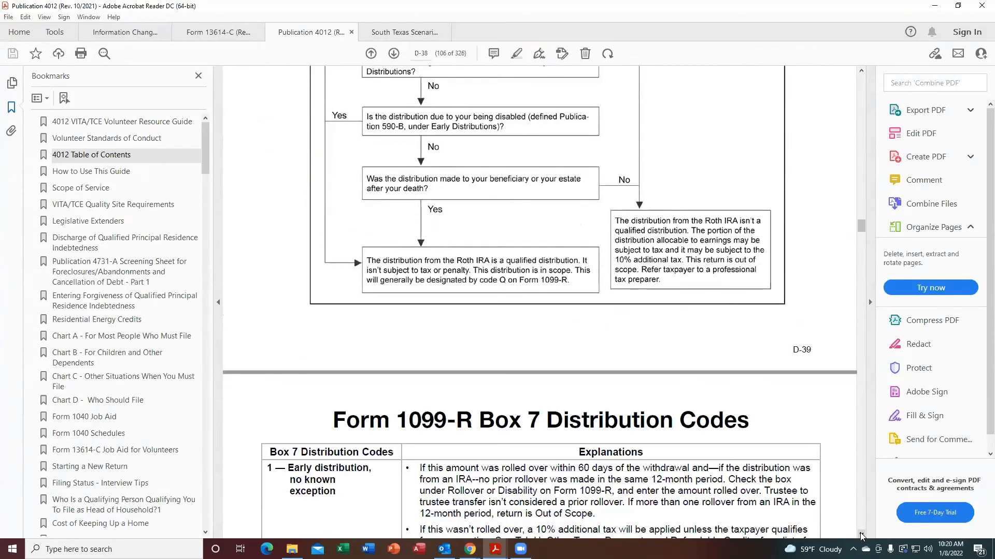
pyautogui.click(861, 534)
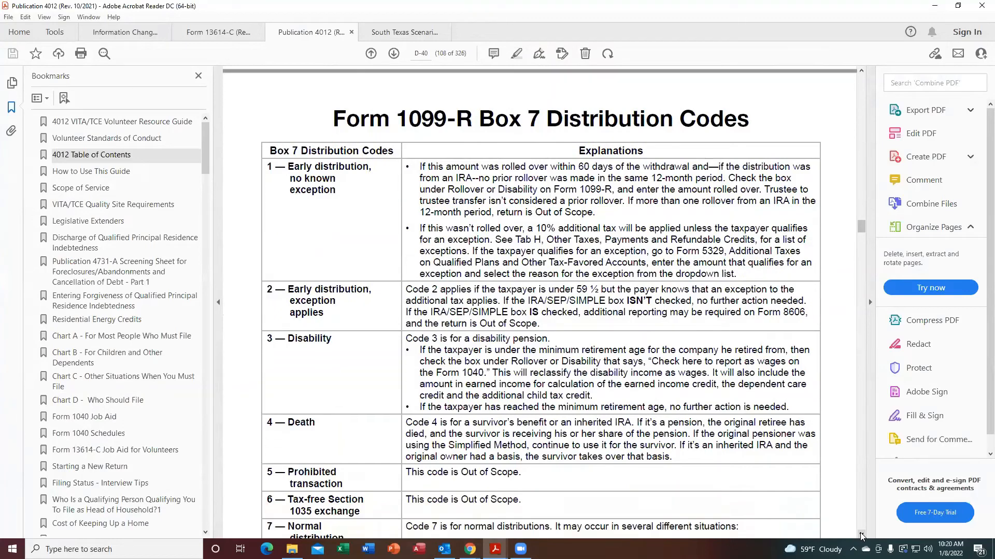
pyautogui.click(861, 534)
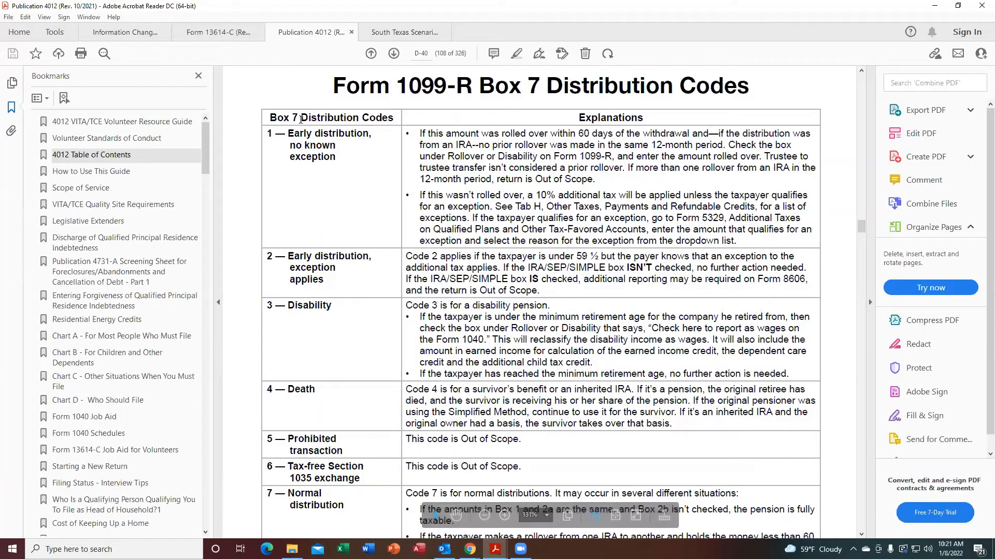
# Read through the Form 1099-R Box 7 distribution codes chart and its continued table.
pyautogui.click(861, 535)
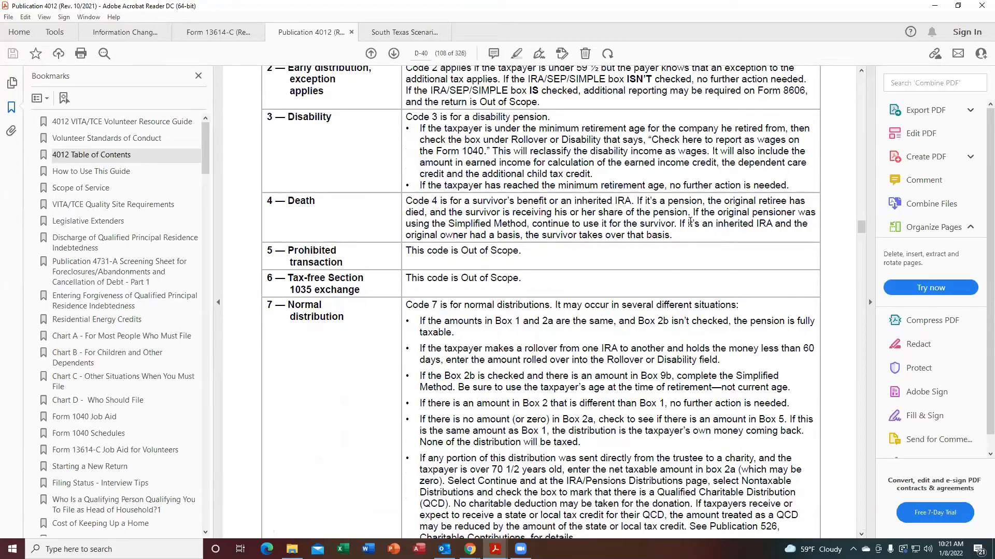
pyautogui.click(861, 71)
pyautogui.click(860, 71)
pyautogui.click(861, 71)
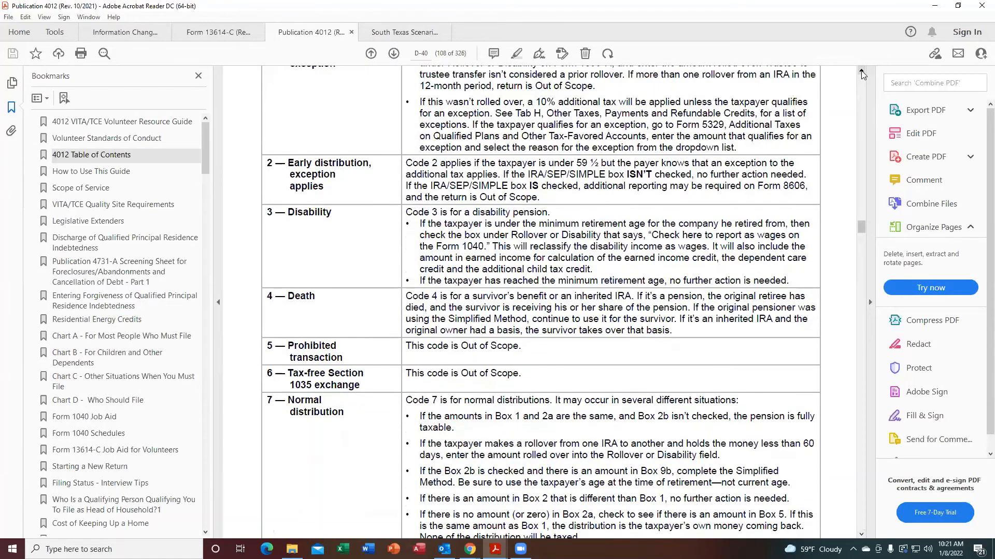
pyautogui.click(861, 71)
pyautogui.click(861, 71)
pyautogui.click(861, 71)
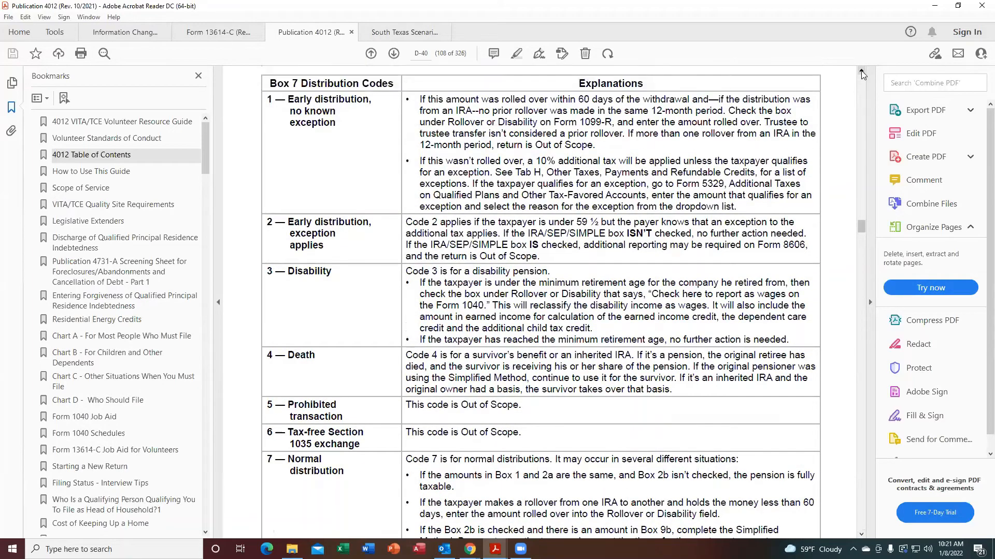
pyautogui.click(861, 71)
pyautogui.click(861, 71)
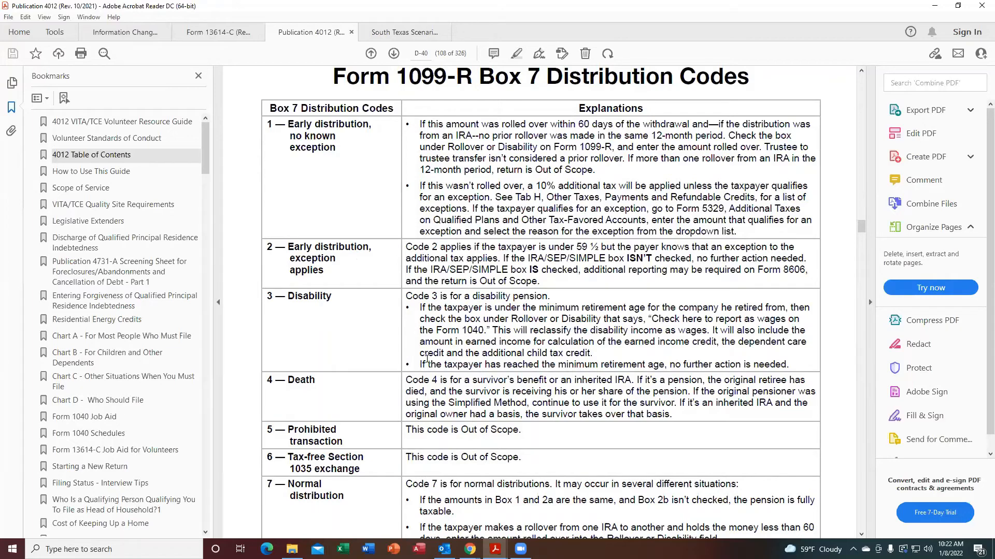
pyautogui.click(861, 534)
pyautogui.click(860, 534)
pyautogui.click(860, 534)
pyautogui.click(860, 534)
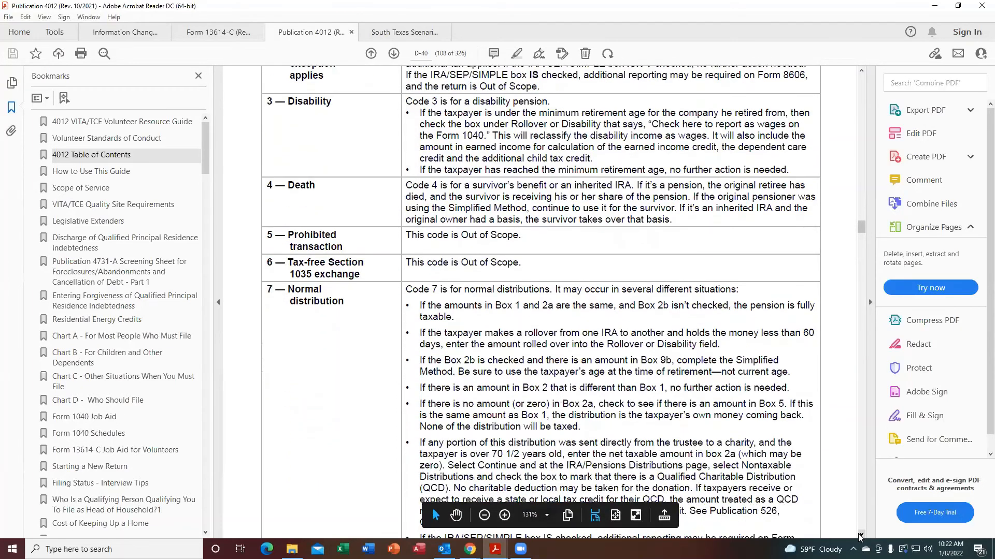
pyautogui.click(860, 534)
pyautogui.click(861, 534)
pyautogui.click(861, 534)
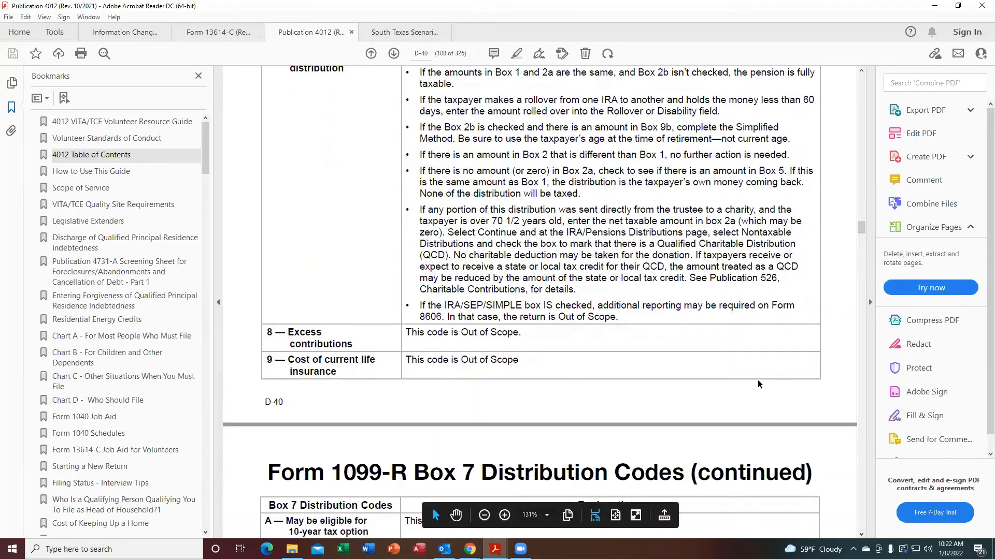
pyautogui.click(861, 535)
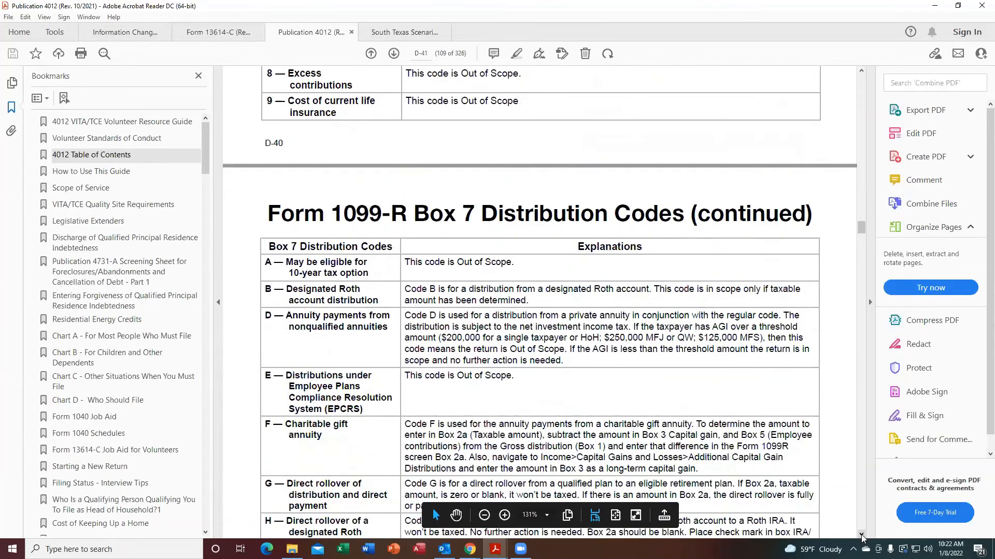
pyautogui.click(861, 535)
pyautogui.click(862, 535)
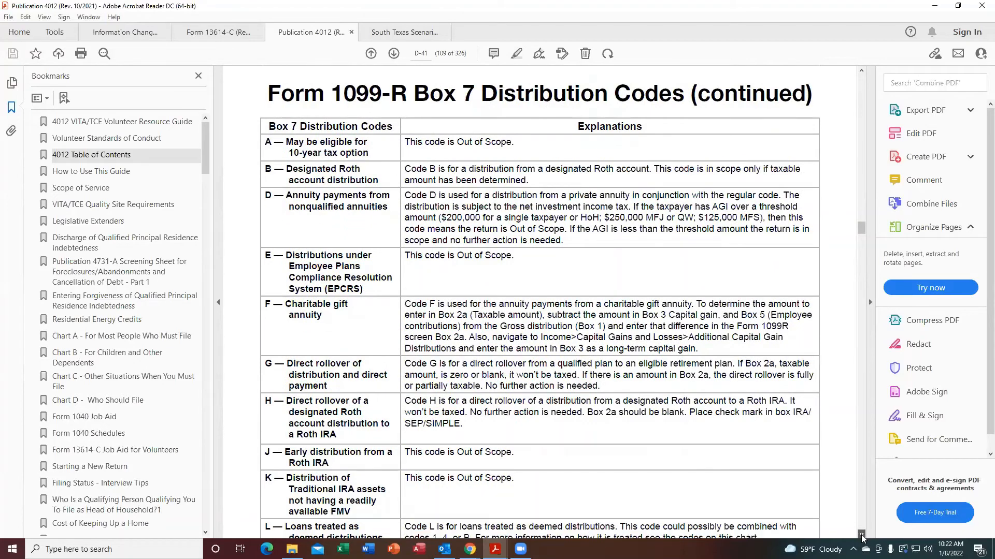
pyautogui.click(861, 535)
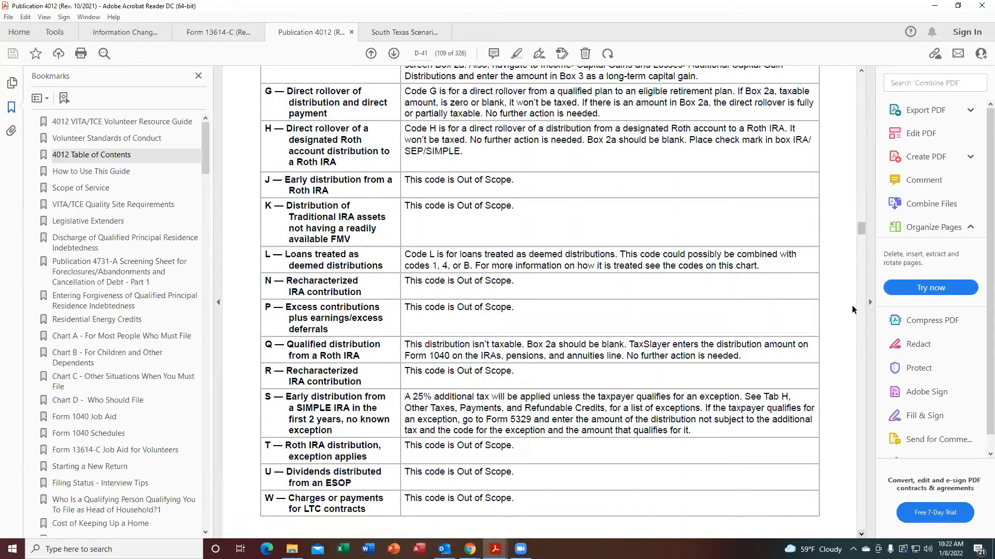
pyautogui.click(861, 71)
pyautogui.click(861, 71)
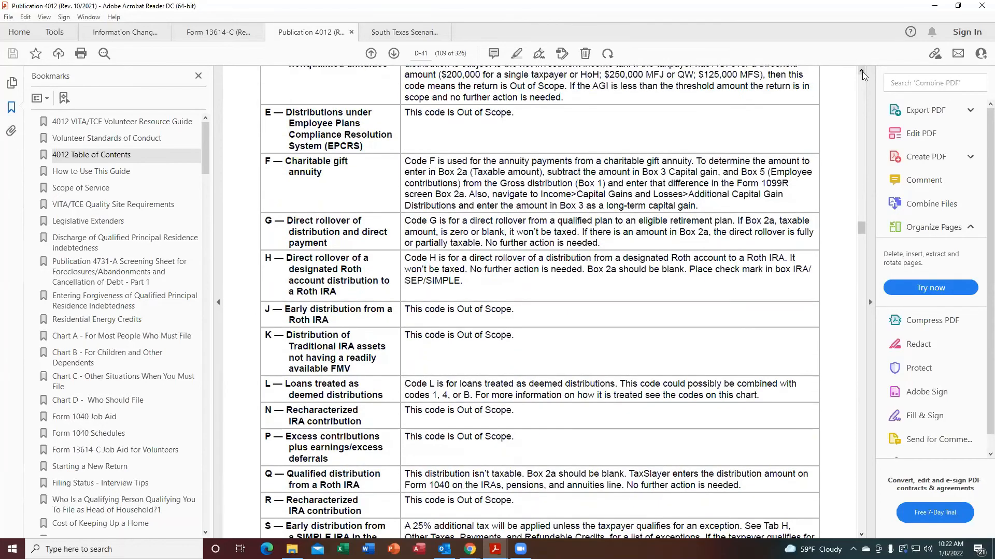
pyautogui.click(862, 71)
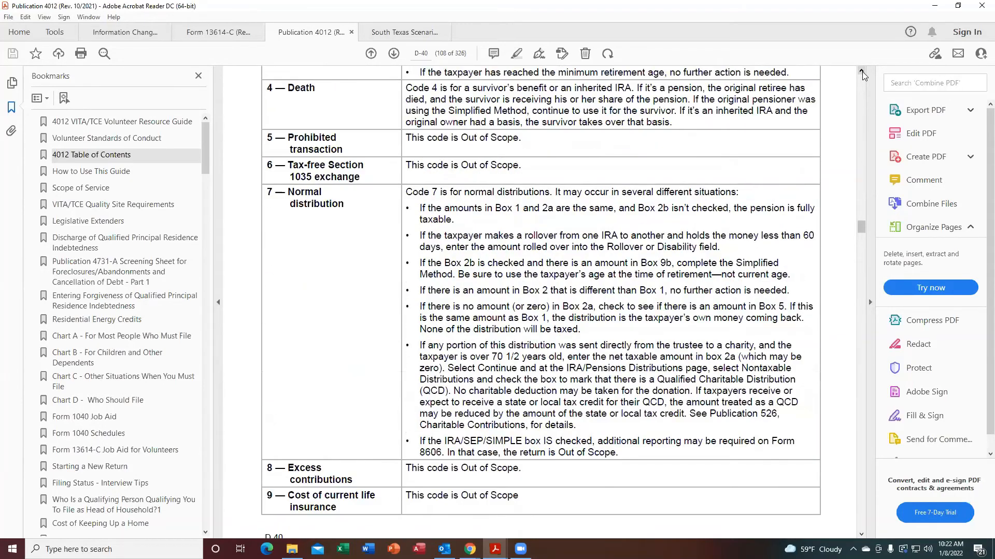
pyautogui.click(861, 71)
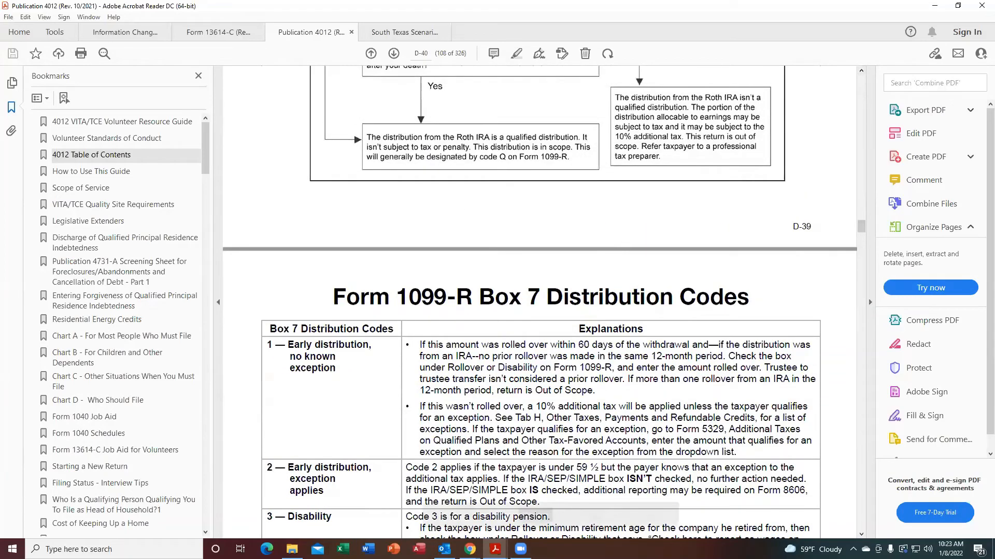
# Return to TaxSlayer and enter 7 as the distribution code in box 7 of the Form 1099-R.
pyautogui.moveTo(470, 549)
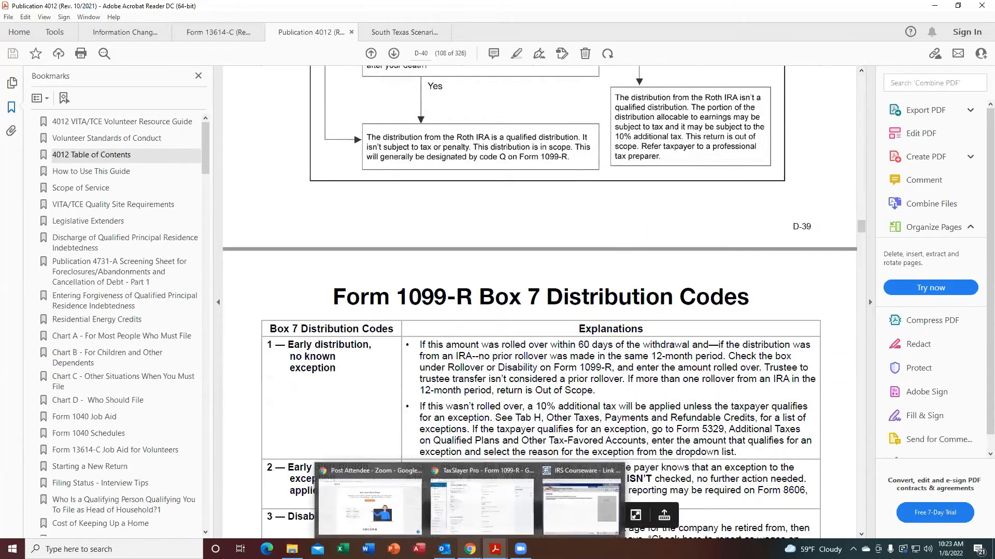
pyautogui.click(525, 519)
pyautogui.click(501, 379)
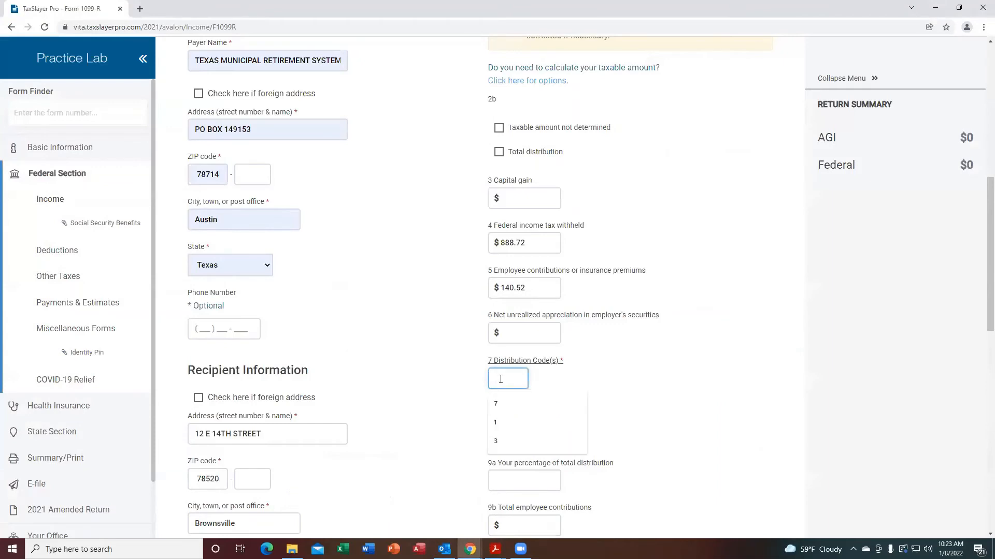
pyautogui.write('7')
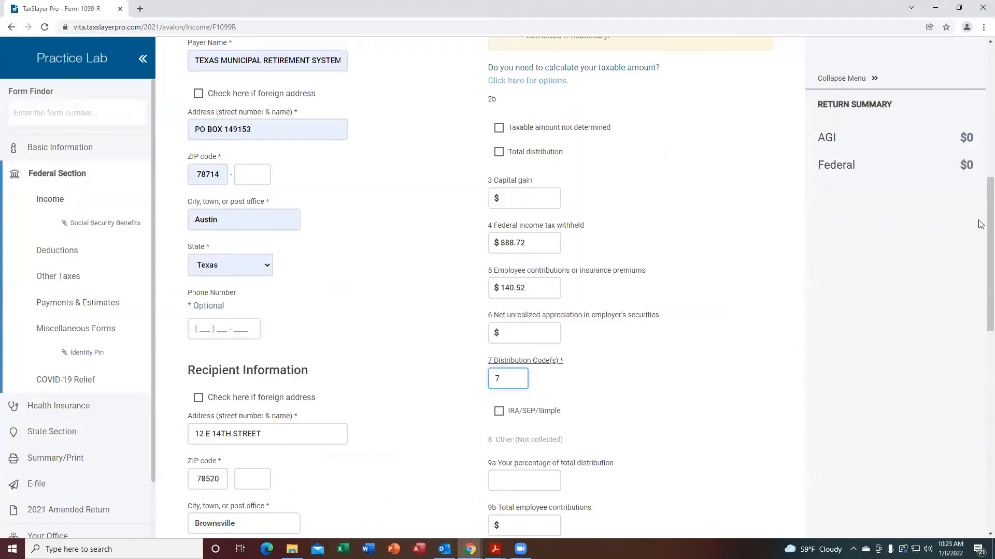
# Save the Form 1099-R entry and continue to the next screen.
pyautogui.moveTo(981, 282); pyautogui.dragTo(981, 493)
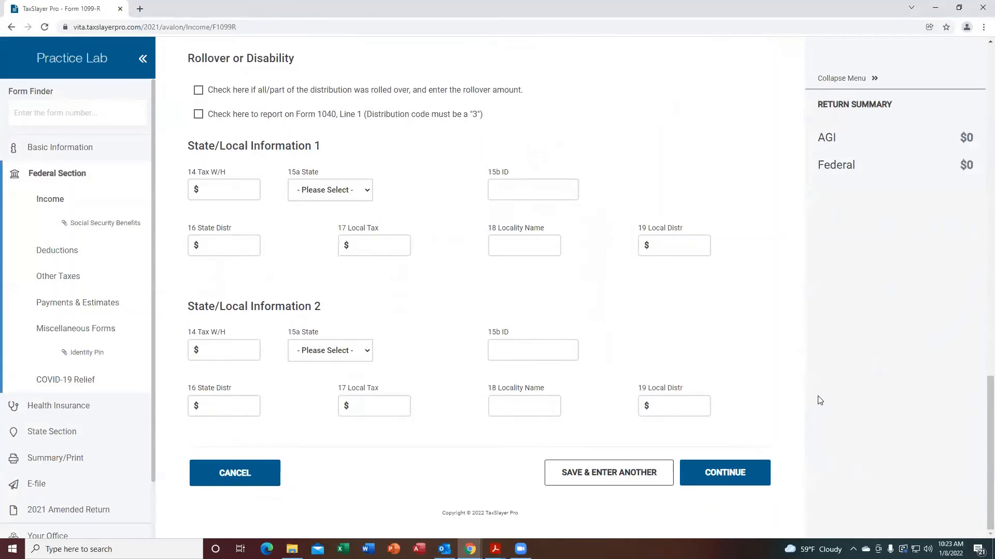
pyautogui.click(705, 474)
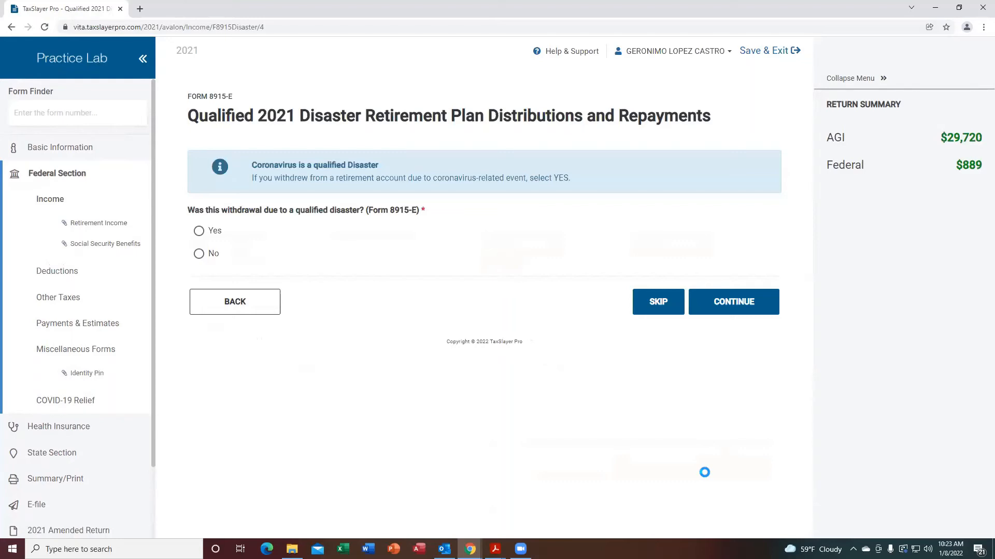
# Go back to review the saved Form 1099-R and continue from it again.
pyautogui.click(231, 303)
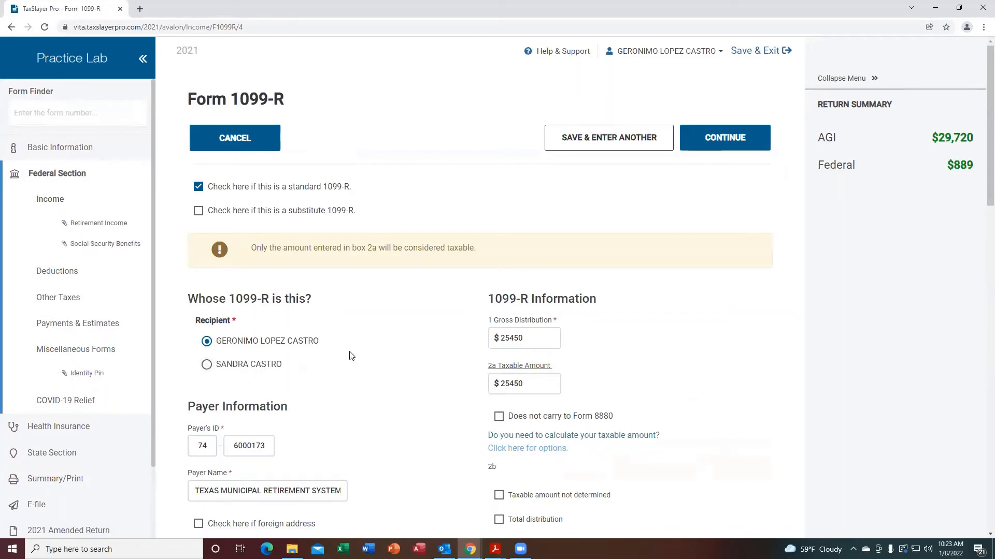
pyautogui.click(225, 346)
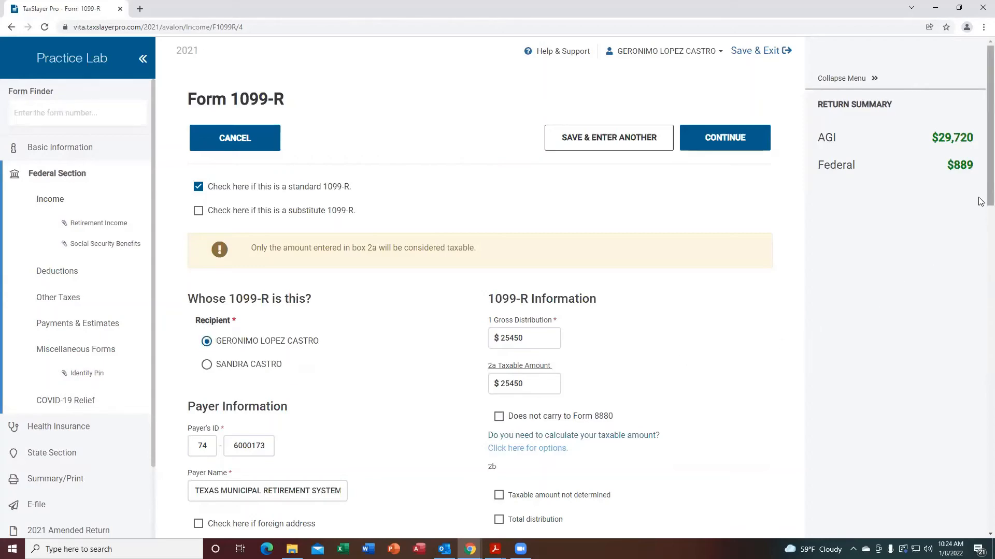
pyautogui.scroll(-15, 977, 288)
pyautogui.scroll(-3, 980, 494)
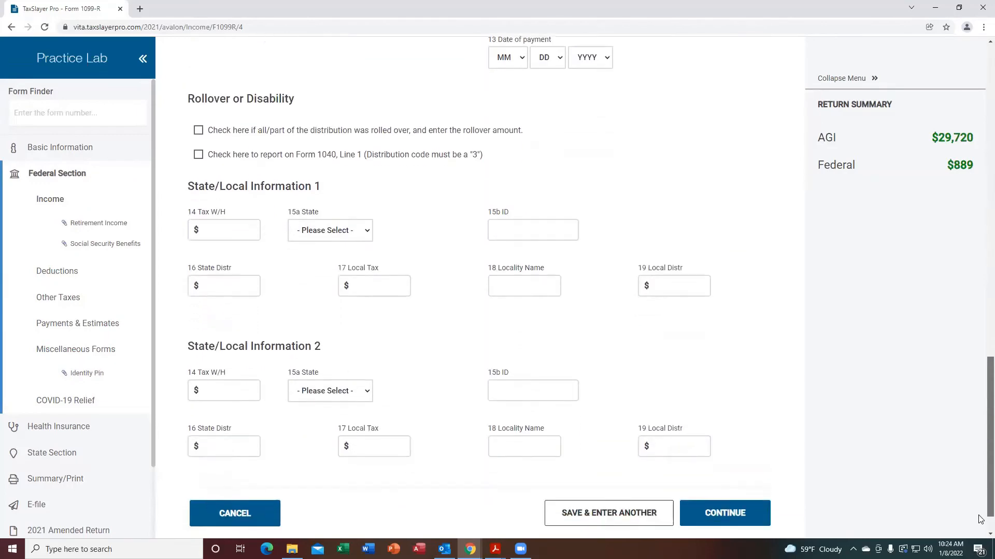
pyautogui.click(726, 474)
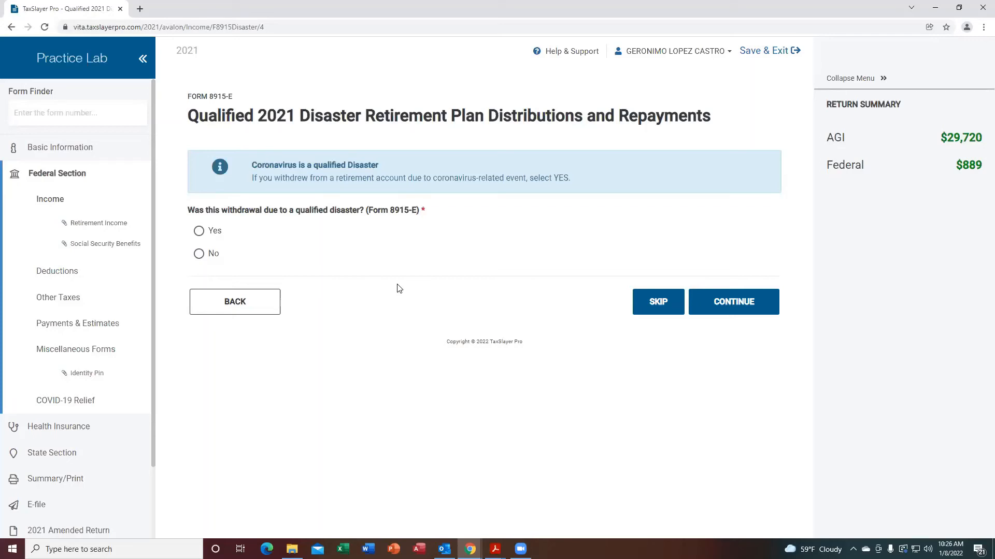
# Answer Yes that the withdrawal was due to a qualified disaster and continue to the Form 8915-E details.
pyautogui.click(199, 232)
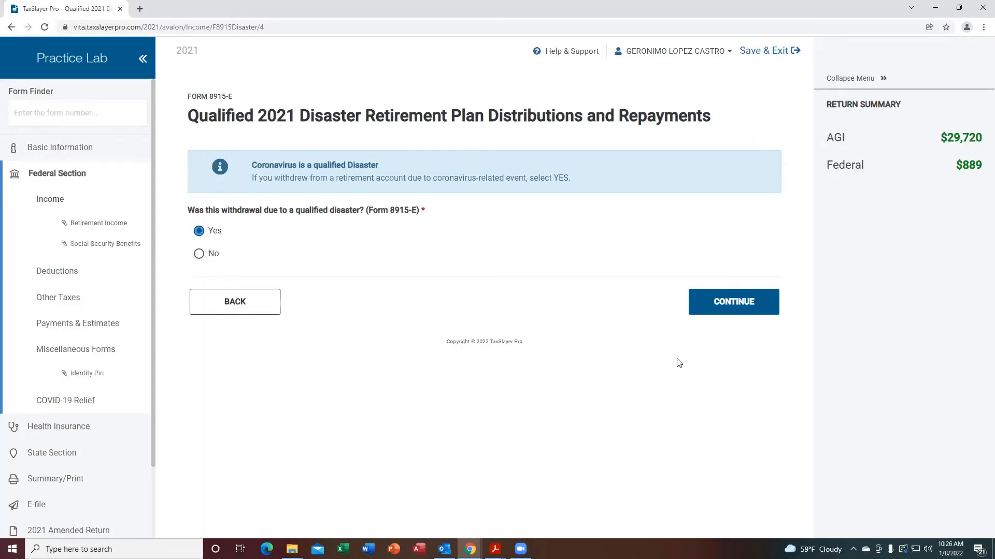
pyautogui.click(735, 302)
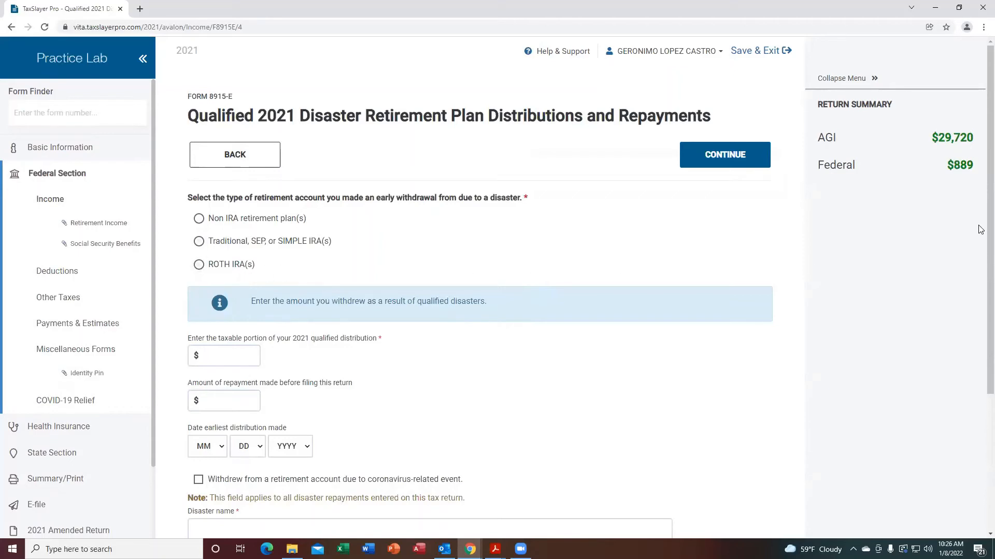
pyautogui.scroll(-4, 979, 269)
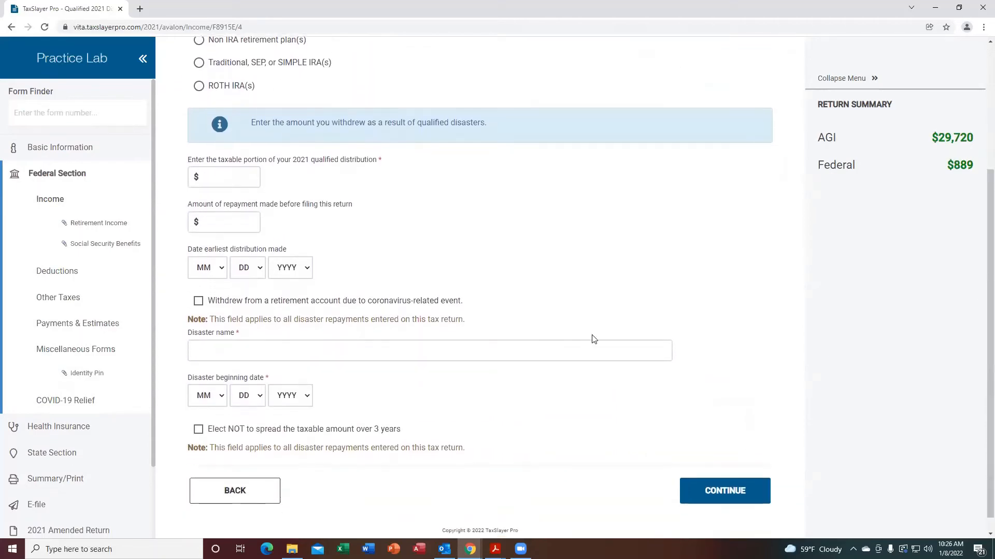
# Change the qualified-disaster answer to No and continue through the retirement distribution screens to the Income menu.
pyautogui.click(214, 178)
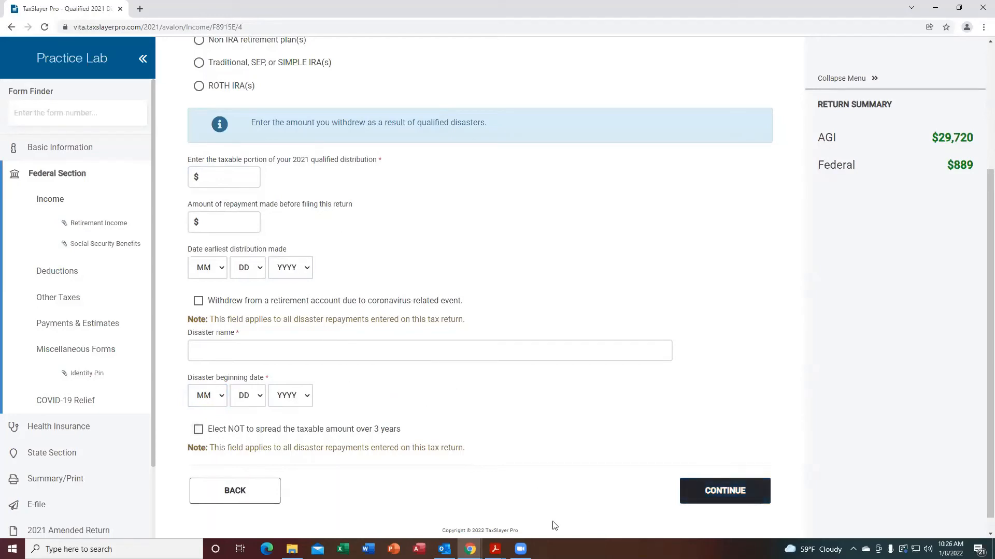
pyautogui.click(227, 494)
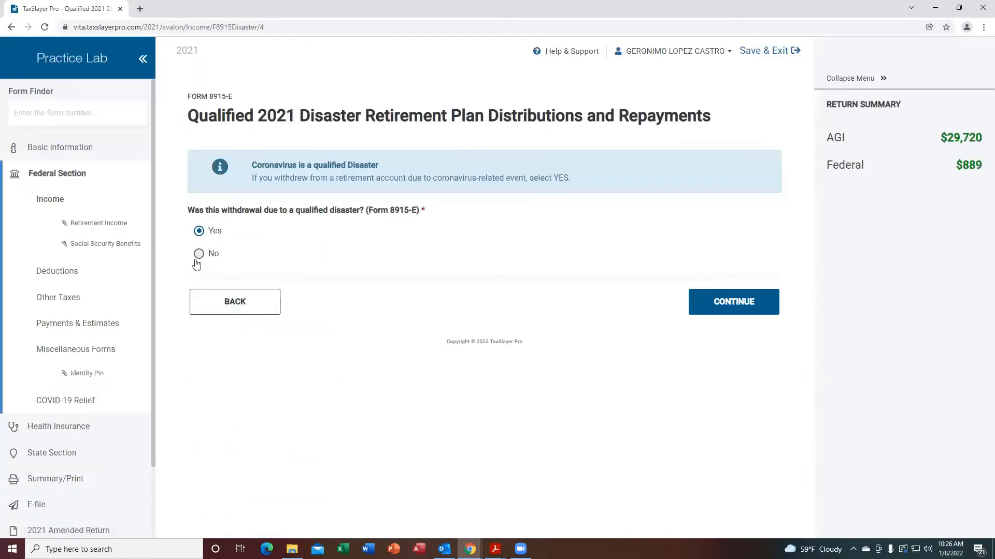
pyautogui.click(212, 257)
pyautogui.click(728, 302)
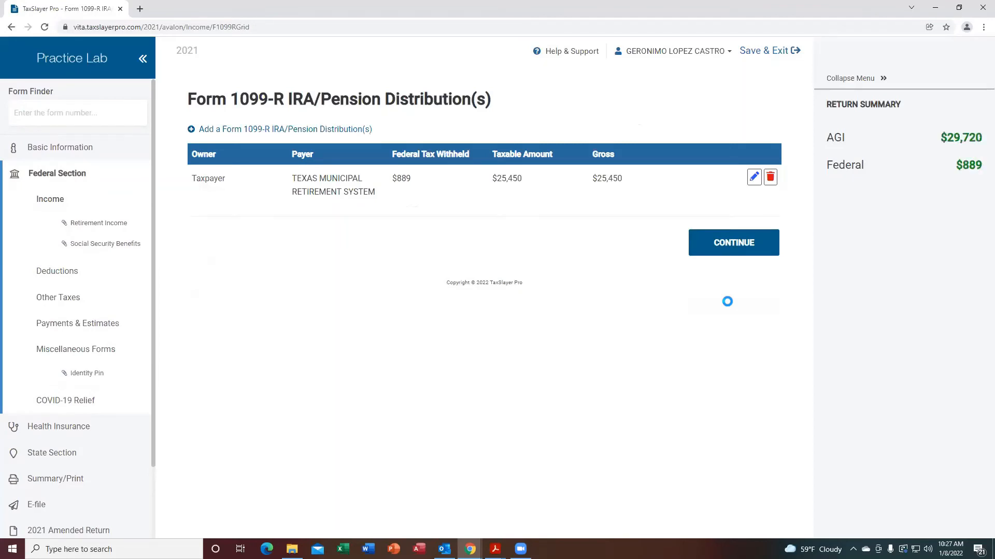
pyautogui.click(731, 246)
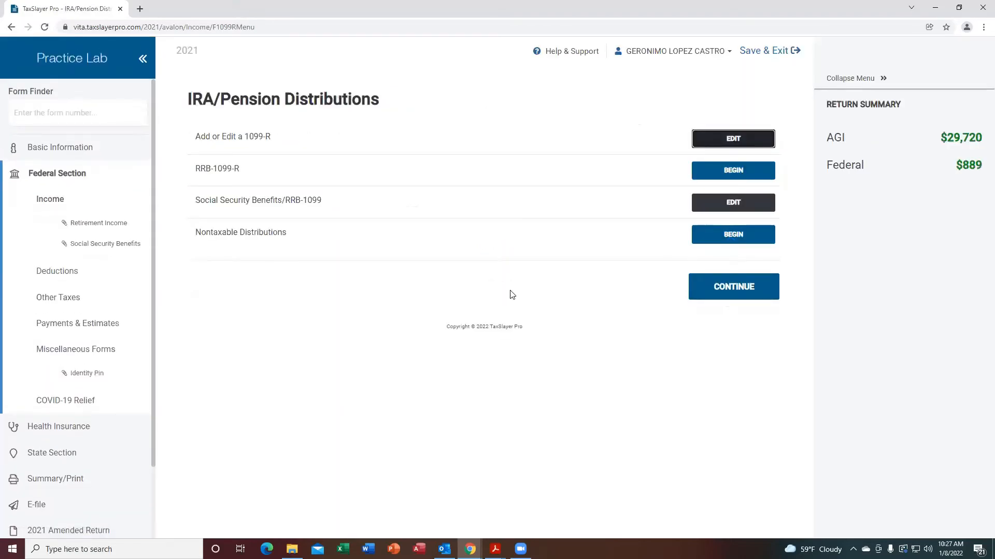
pyautogui.click(723, 293)
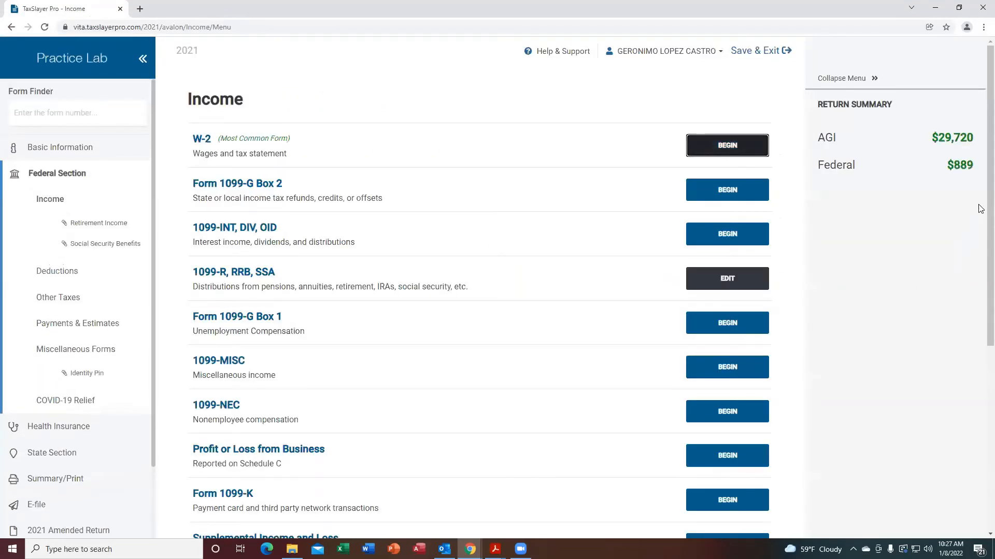
# Review the Form W-2G gambling winnings page in the South Texas scenarios PDF.
pyautogui.scroll(-3, 979, 209)
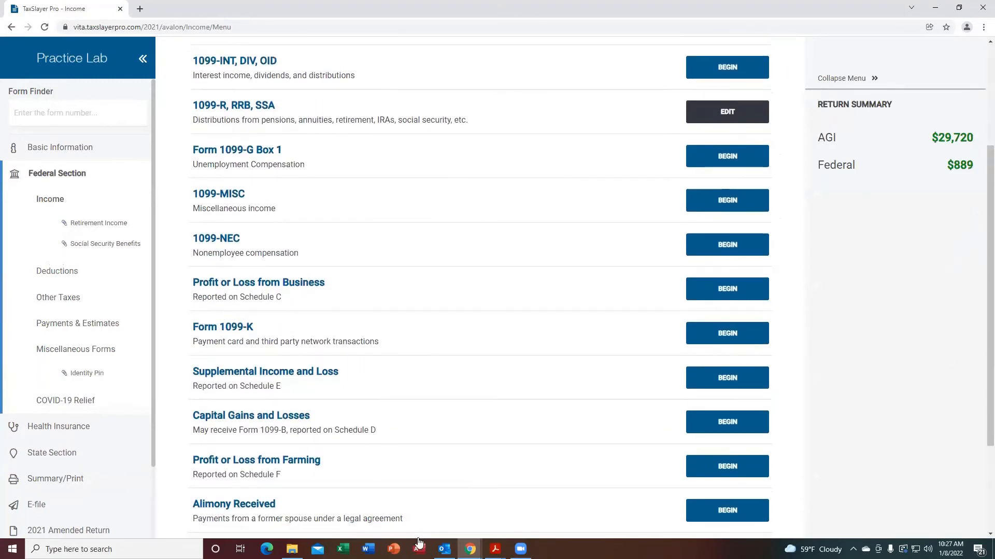
pyautogui.moveTo(495, 548)
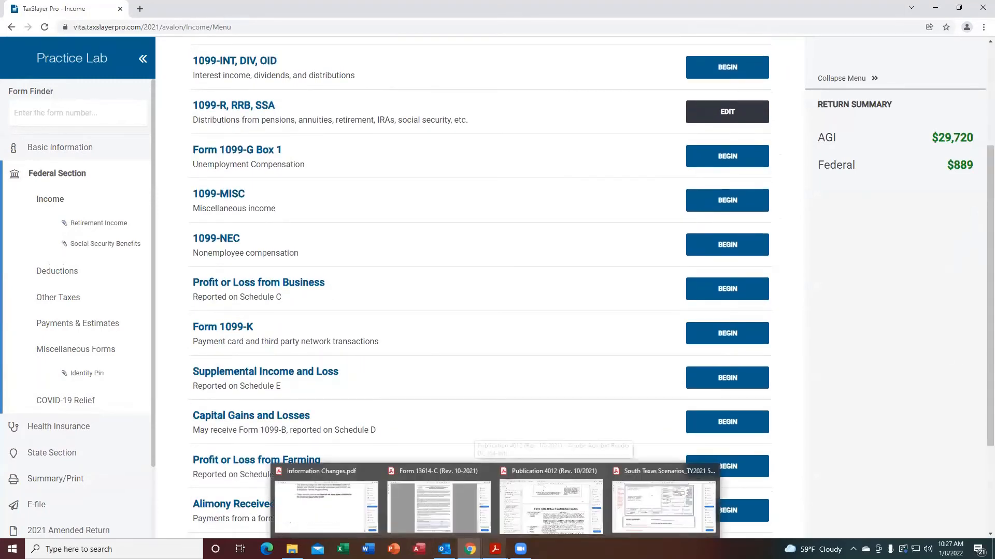
pyautogui.click(639, 516)
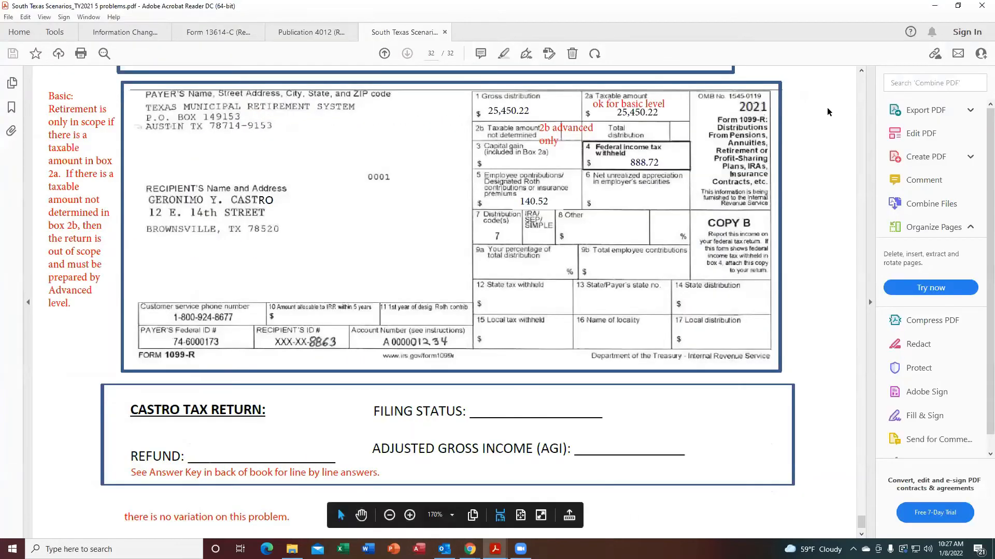
pyautogui.click(861, 71)
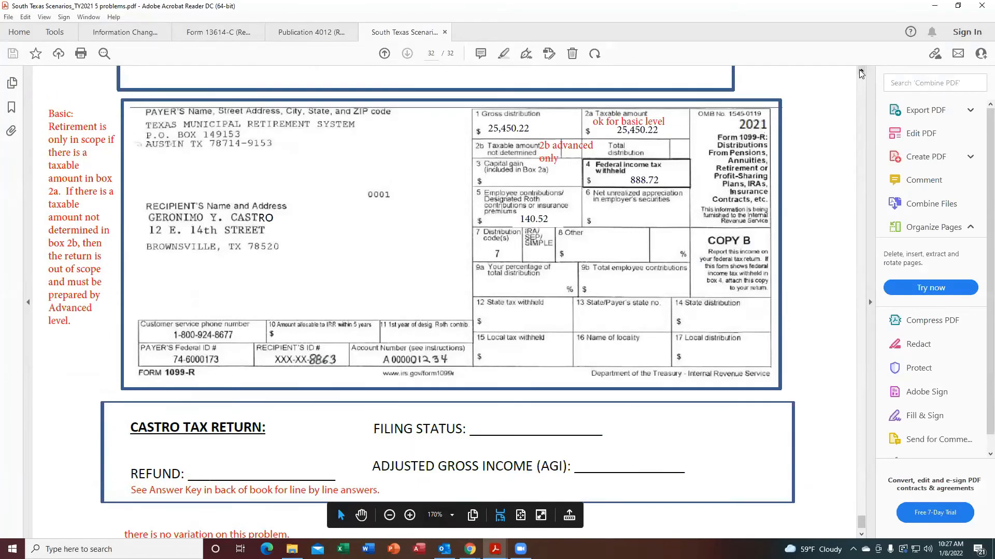
pyautogui.scroll(8, 861, 73)
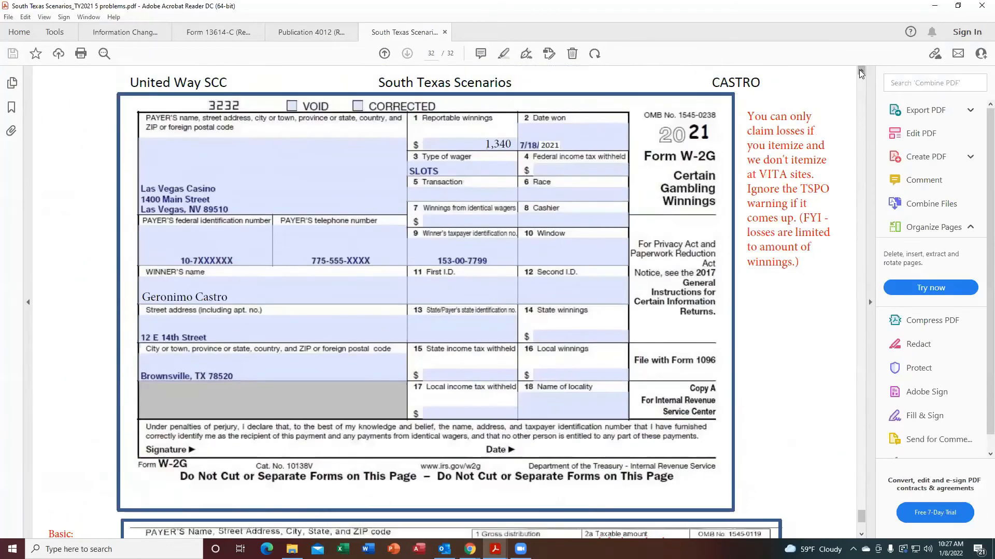
pyautogui.click(861, 73)
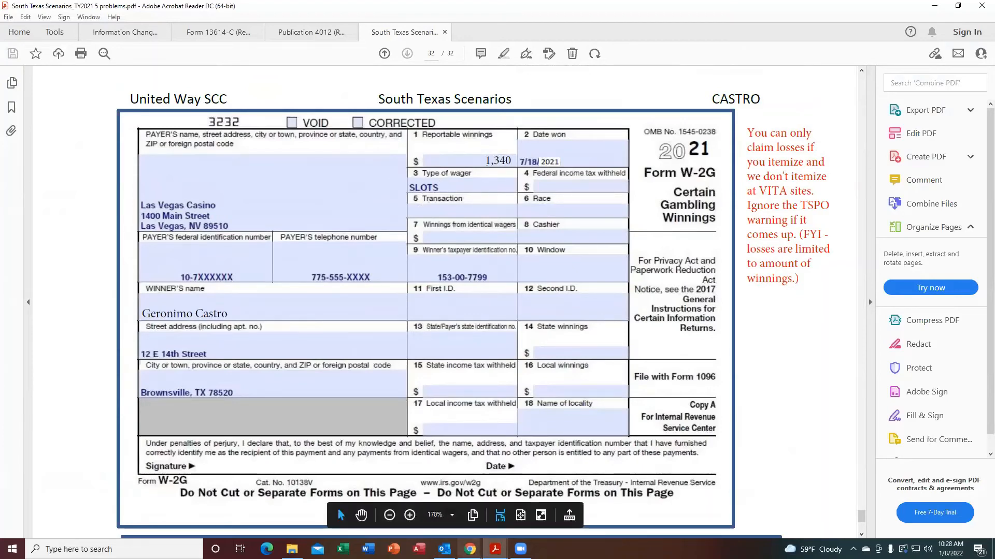
pyautogui.moveTo(470, 549)
pyautogui.click(515, 534)
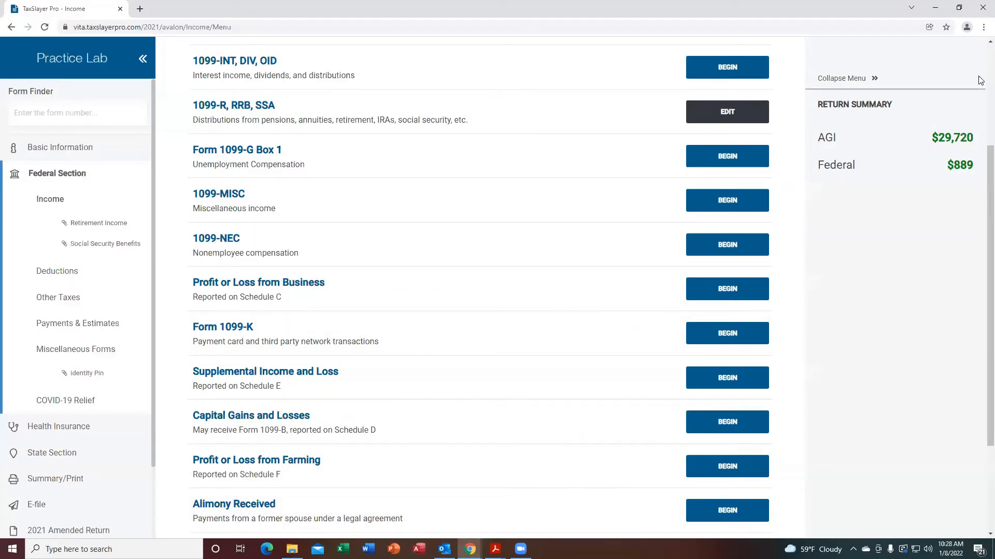
# Look up the Less Common Income section through the Publication 4012 table of contents.
pyautogui.click(990, 41)
pyautogui.scroll(3, 980, 49)
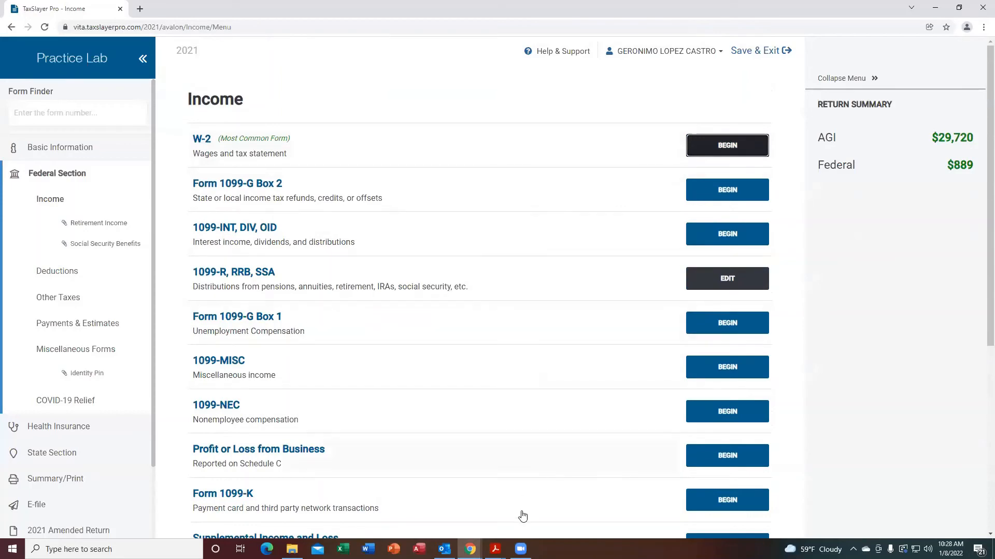
pyautogui.moveTo(495, 549)
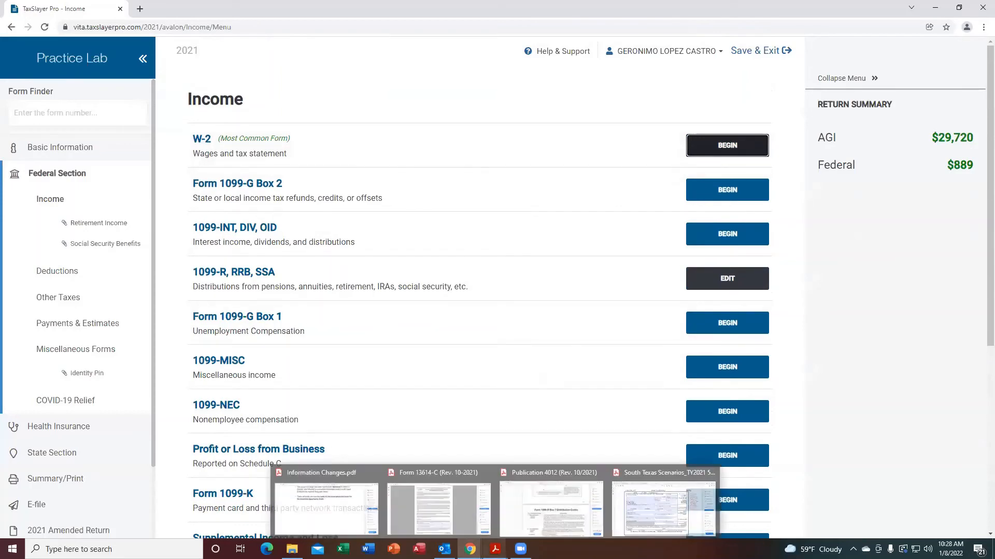
pyautogui.click(557, 519)
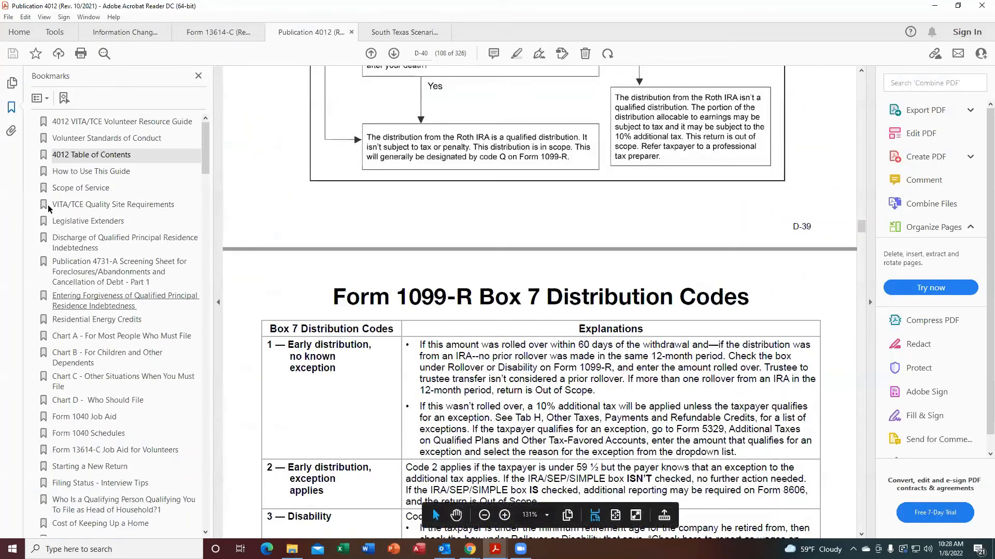
pyautogui.click(96, 156)
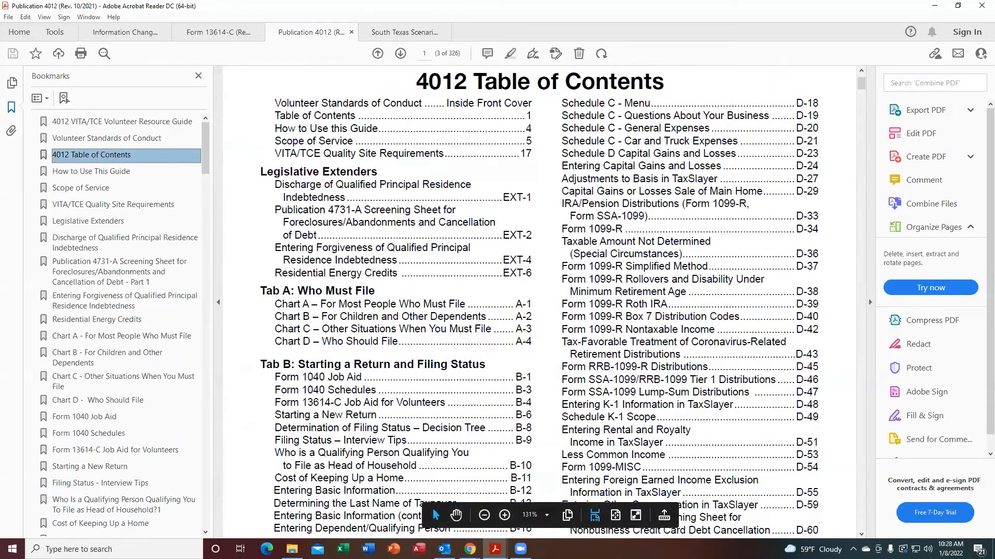
pyautogui.click(861, 533)
pyautogui.click(862, 534)
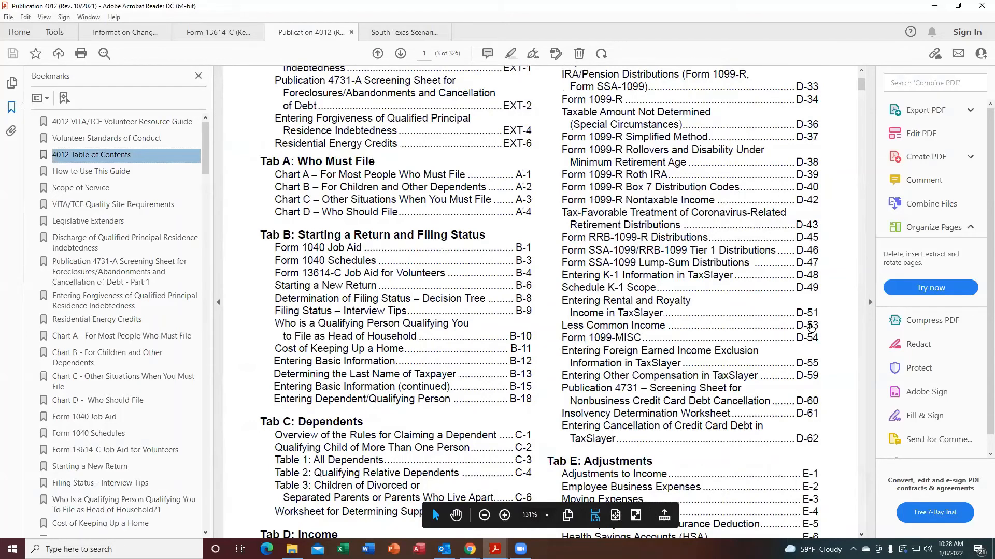
pyautogui.click(810, 325)
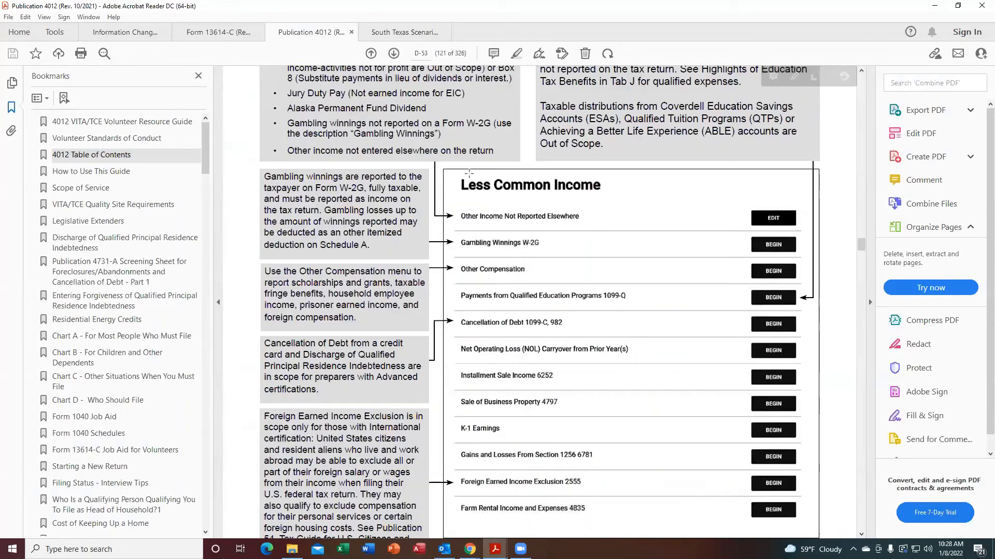
pyautogui.click(862, 73)
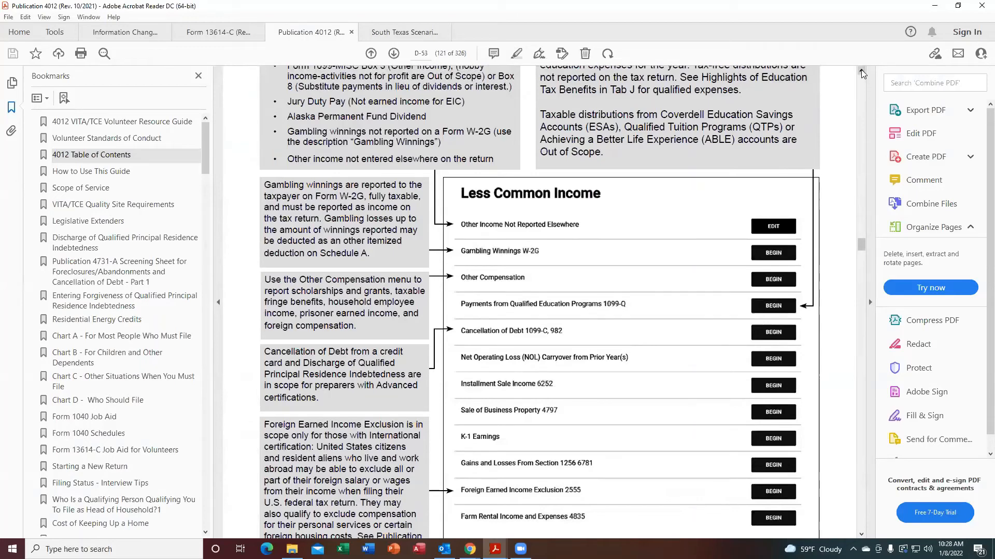
pyautogui.click(862, 73)
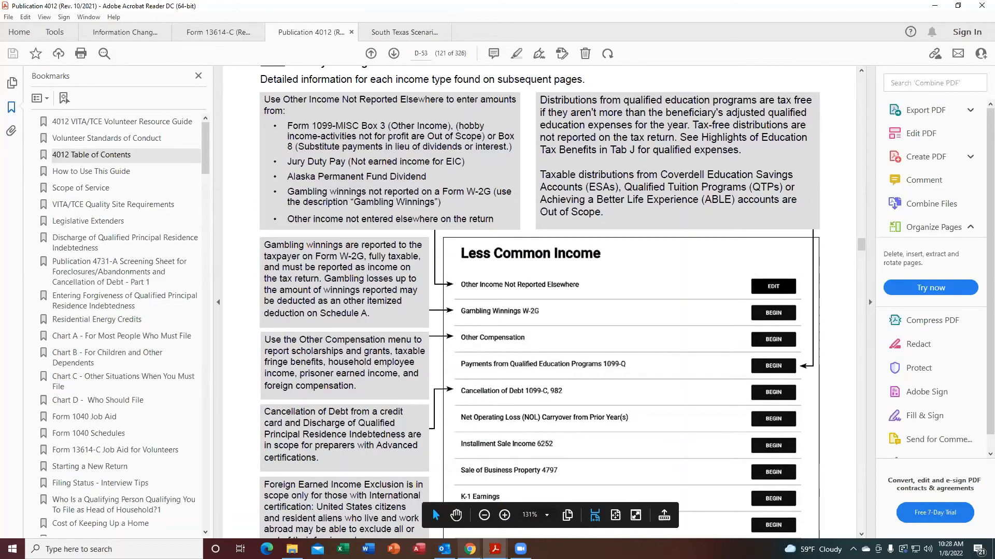
pyautogui.moveTo(470, 549)
pyautogui.click(477, 526)
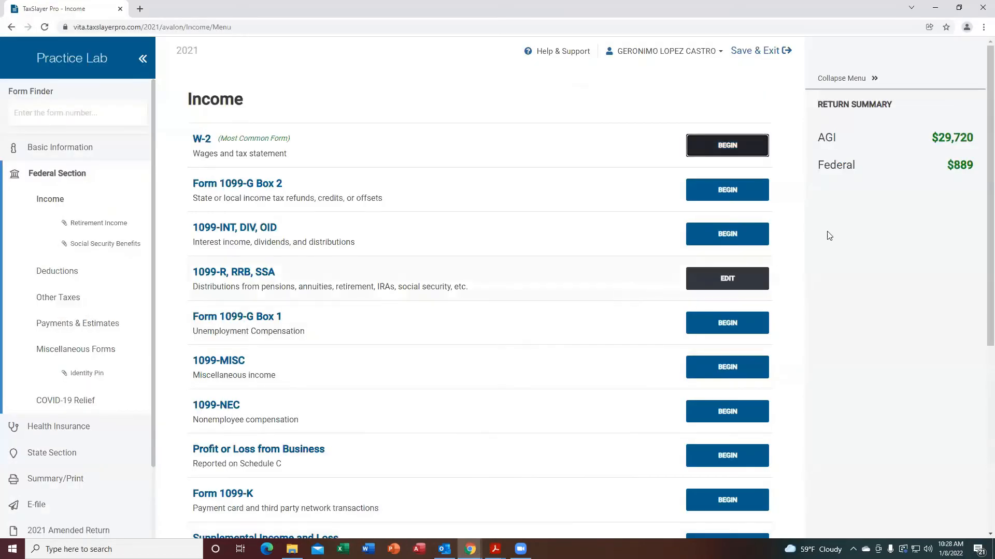
# Open the Gambling Winnings W-2G entry under Less Common Income.
pyautogui.moveTo(989, 195); pyautogui.dragTo(990, 382)
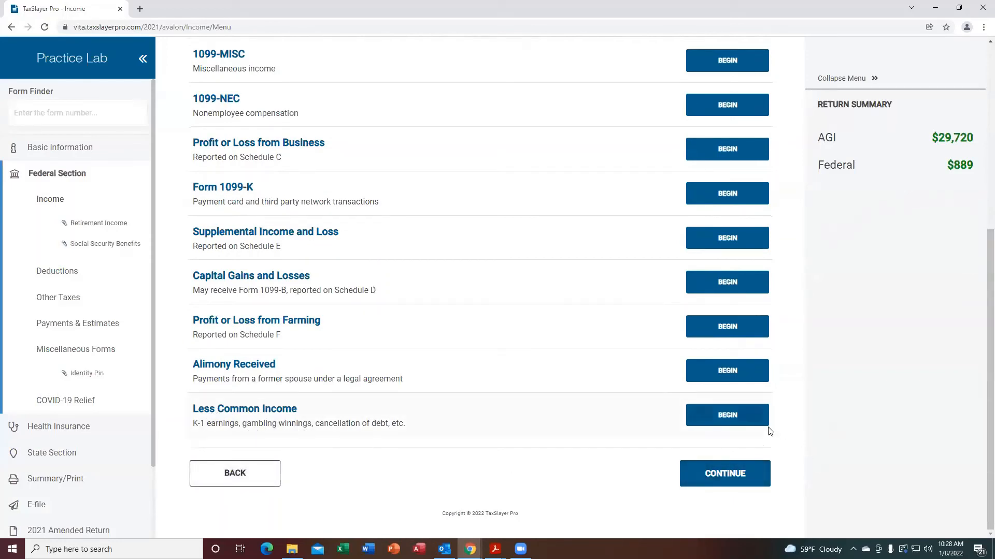
pyautogui.click(725, 416)
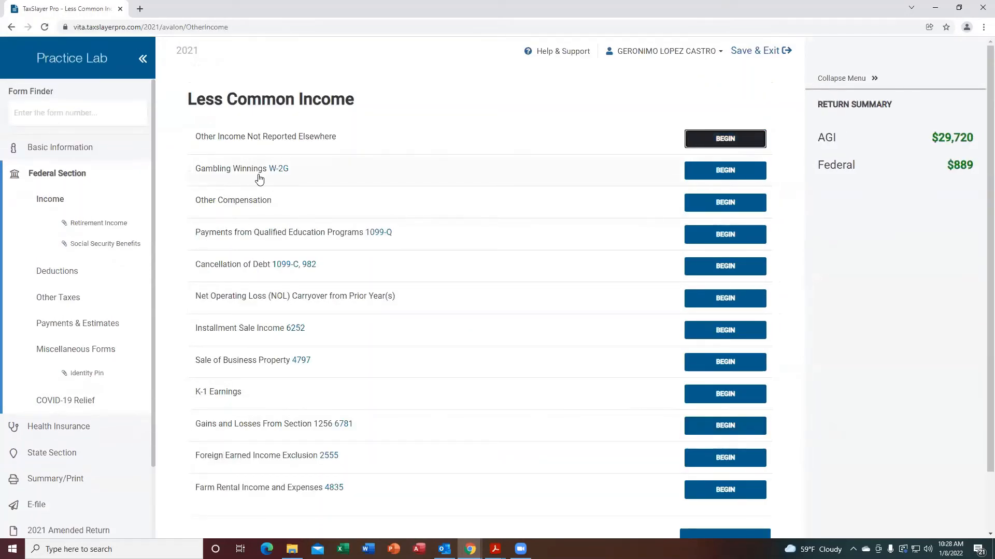
pyautogui.click(731, 177)
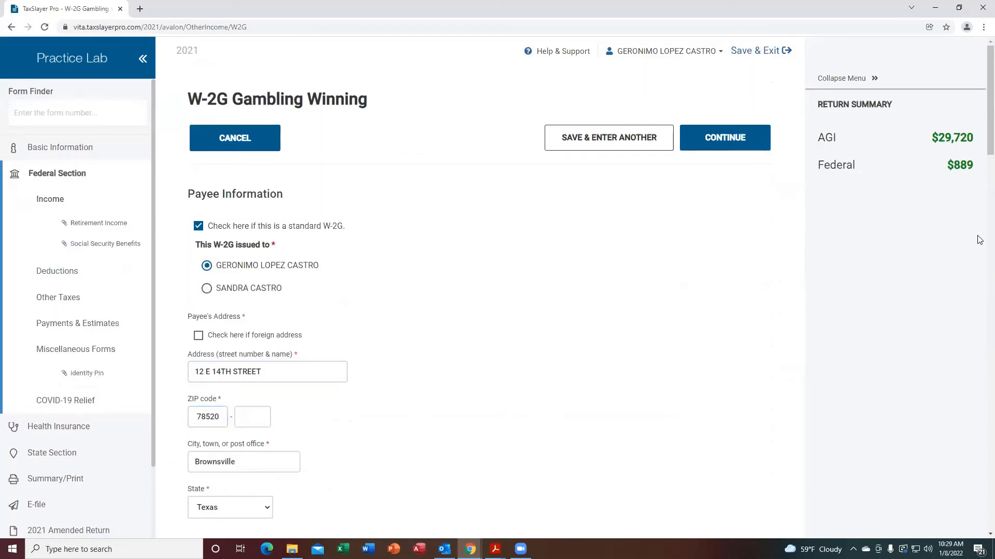
# Enter the payer's federal ID number for Las Vegas Casino in the W-2G payer information.
pyautogui.scroll(-1, 980, 151)
pyautogui.scroll(-8, 981, 151)
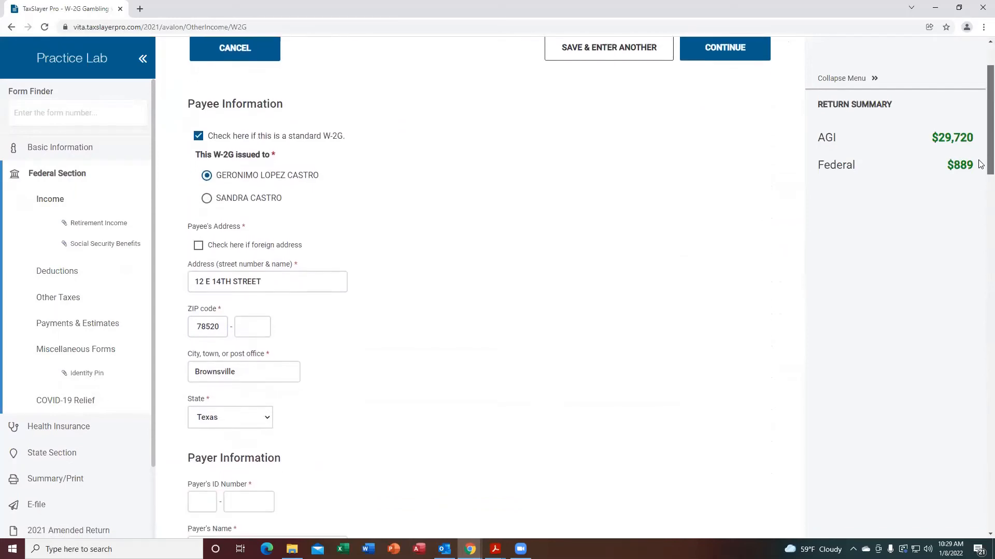
pyautogui.click(201, 171)
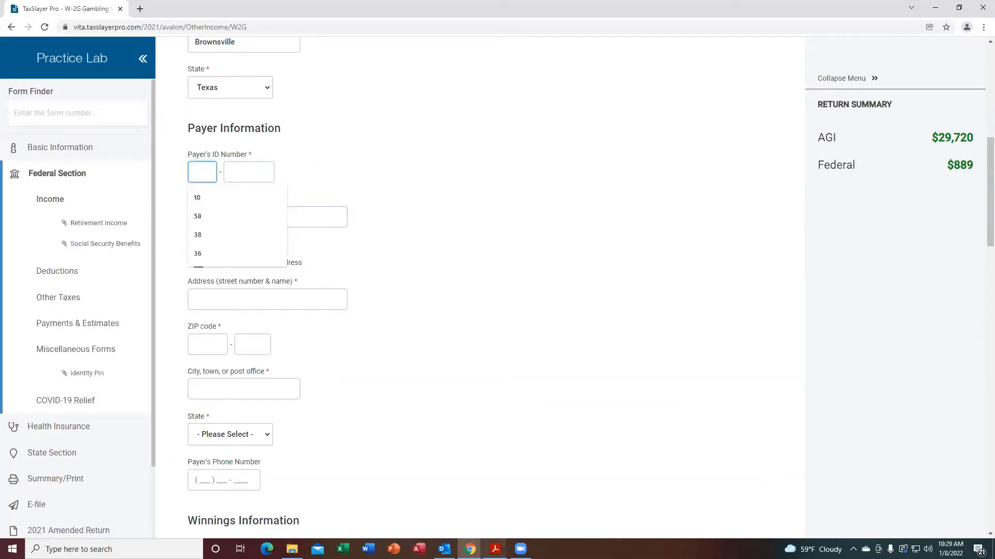
pyautogui.click(496, 549)
pyautogui.click(626, 517)
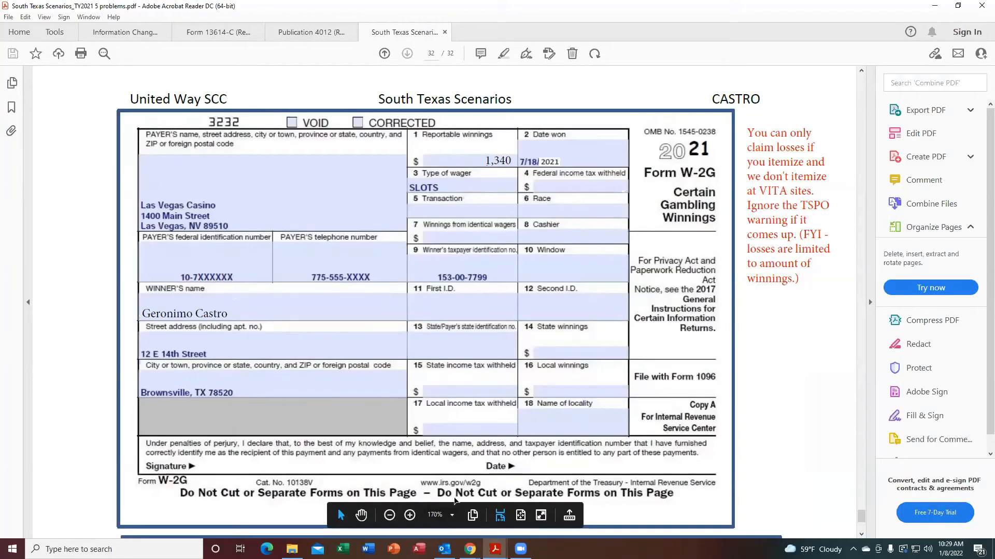
pyautogui.moveTo(470, 548)
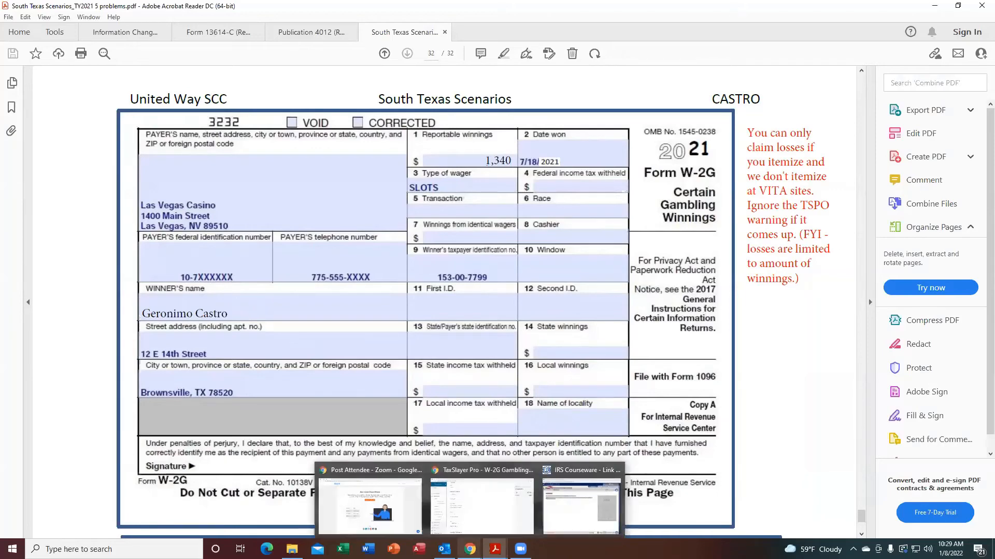
pyautogui.click(501, 531)
pyautogui.click(202, 171)
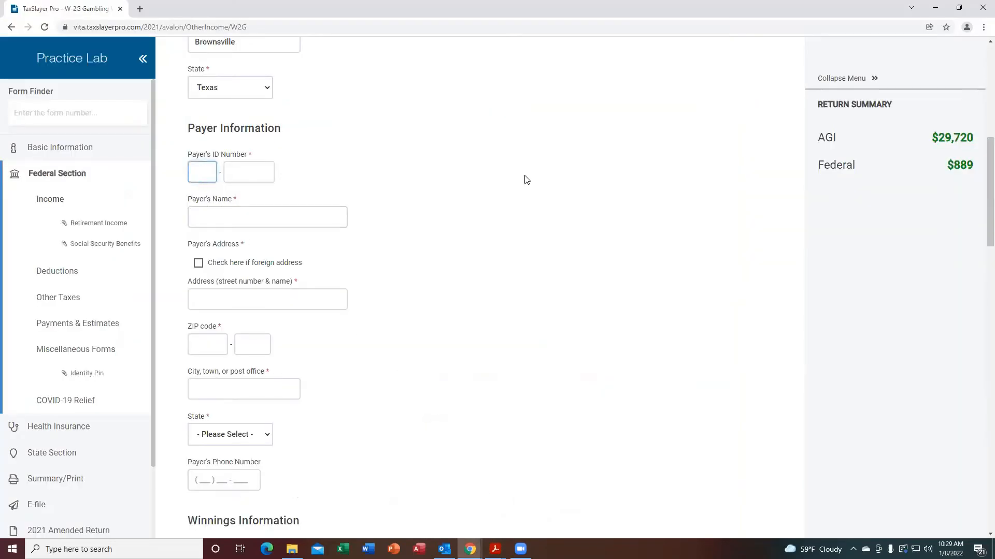
pyautogui.write('107')
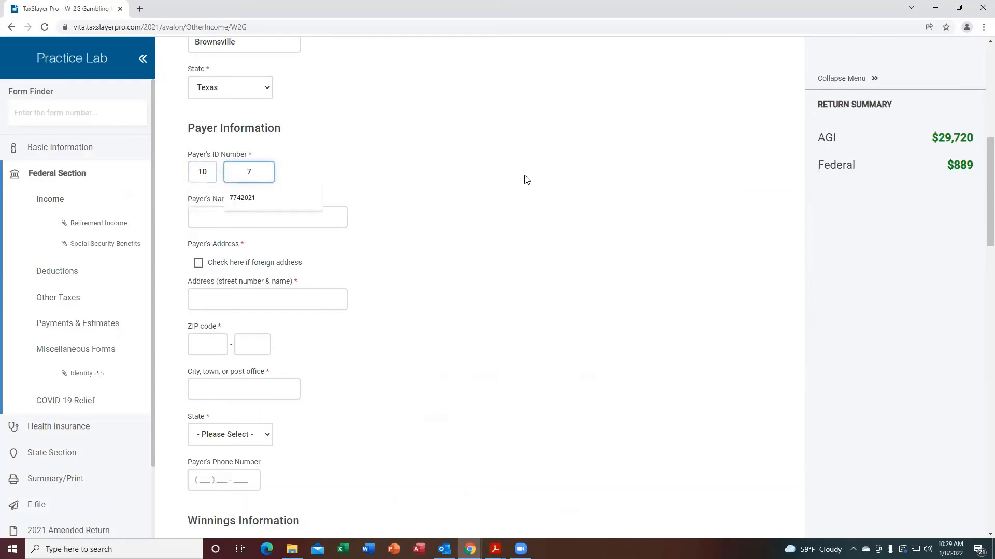
pyautogui.write('742021')
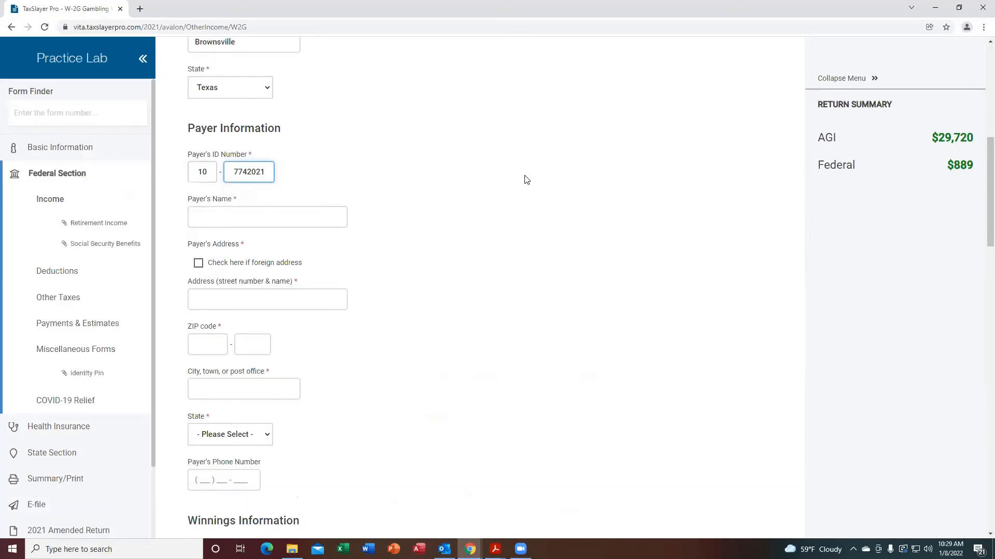
pyautogui.press('Tab')
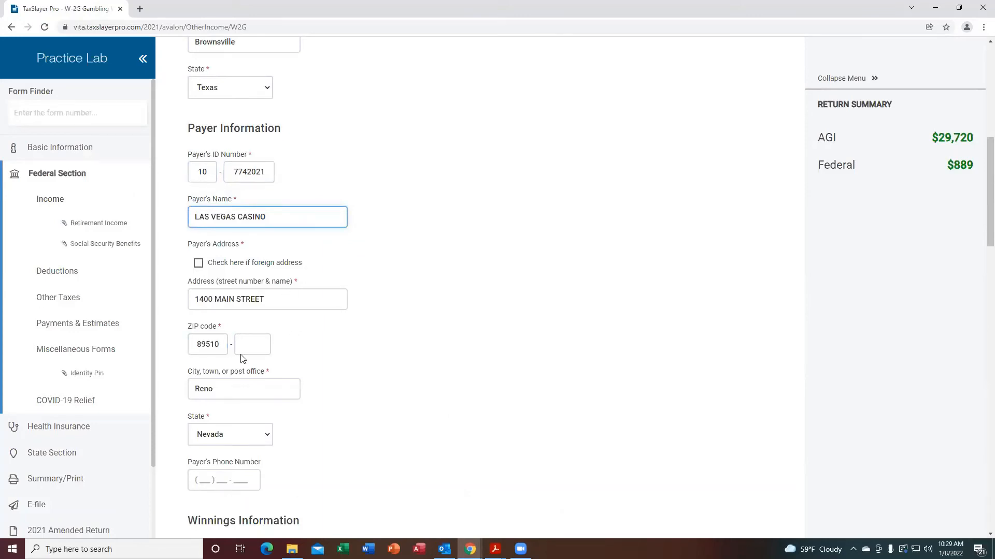
# Enter gross winnings of 1340 in the W-2G winnings information.
pyautogui.moveTo(988, 220); pyautogui.dragTo(979, 298)
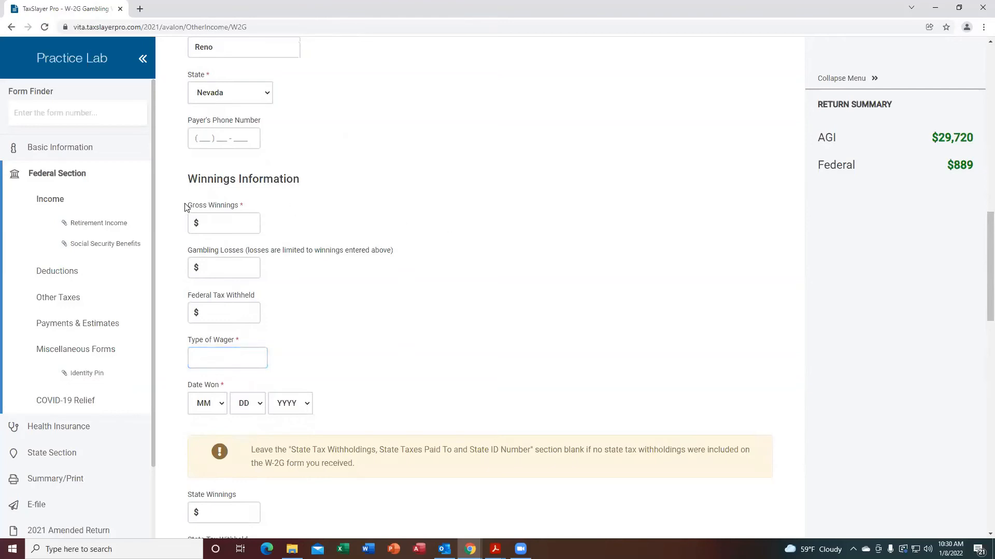
pyautogui.click(223, 224)
pyautogui.write('1340')
pyautogui.press('Tab')
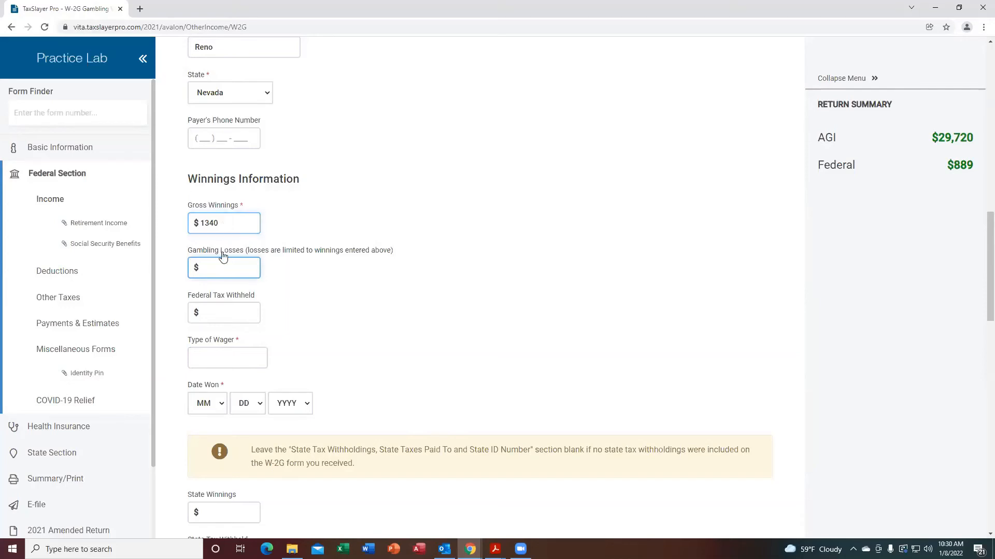
pyautogui.click(223, 313)
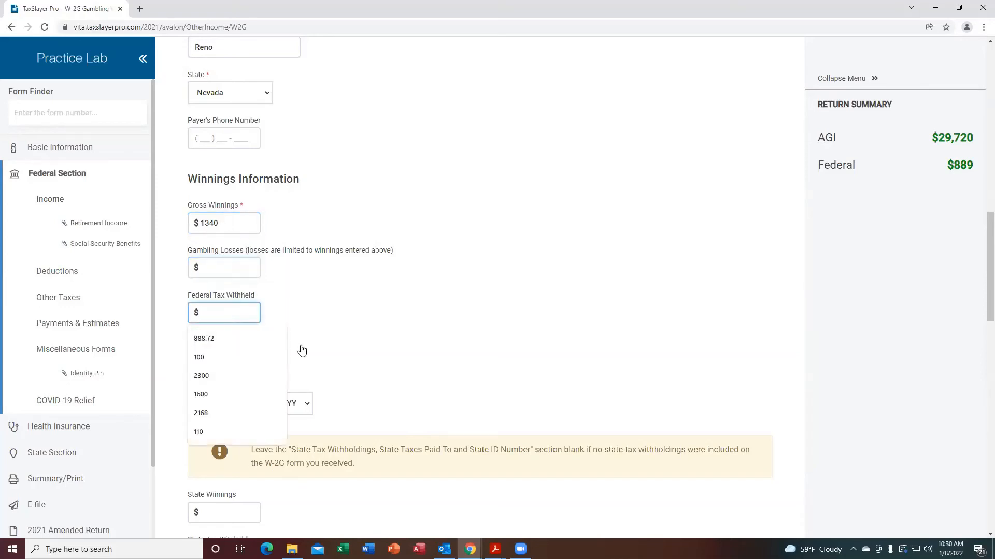
# Enter SLOTS as the type of wager and 7/18/2021 as the date won on the W-2G.
pyautogui.press('Tab')
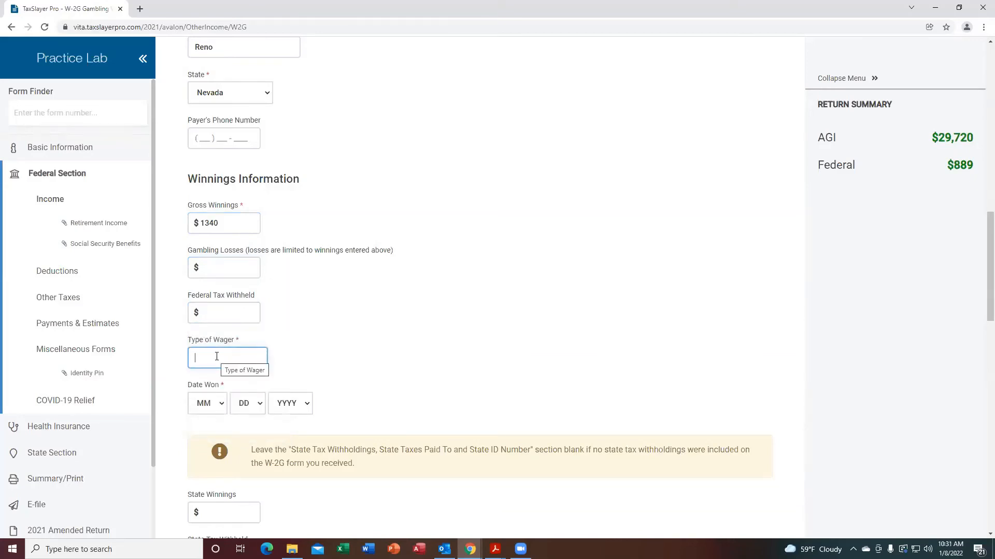
pyautogui.write('SLOTS')
pyautogui.click(223, 410)
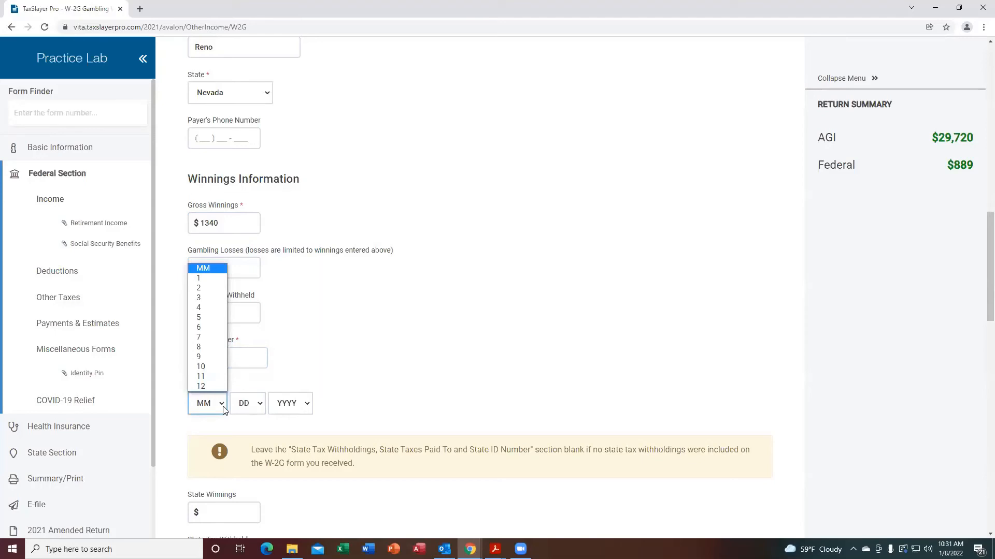
pyautogui.click(210, 339)
pyautogui.click(261, 401)
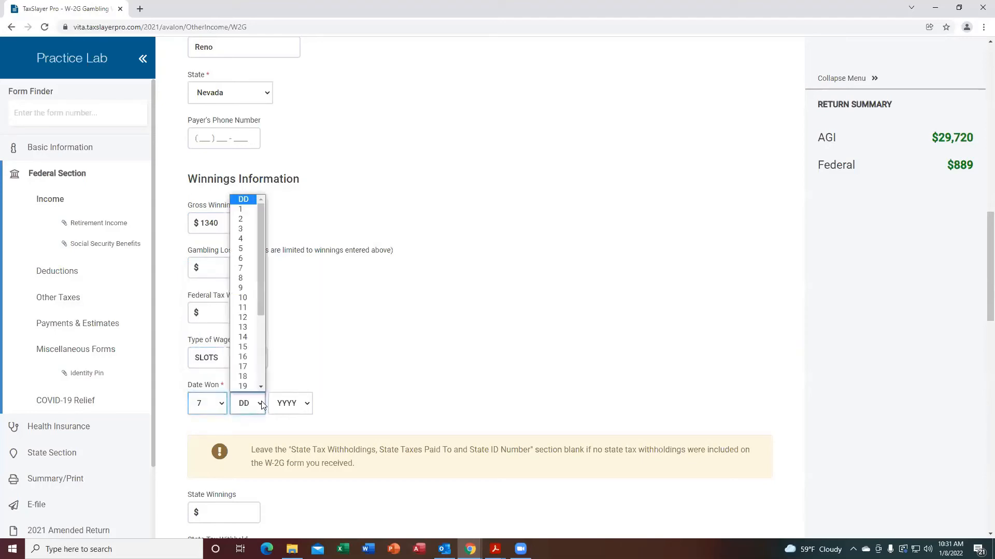
pyautogui.click(247, 376)
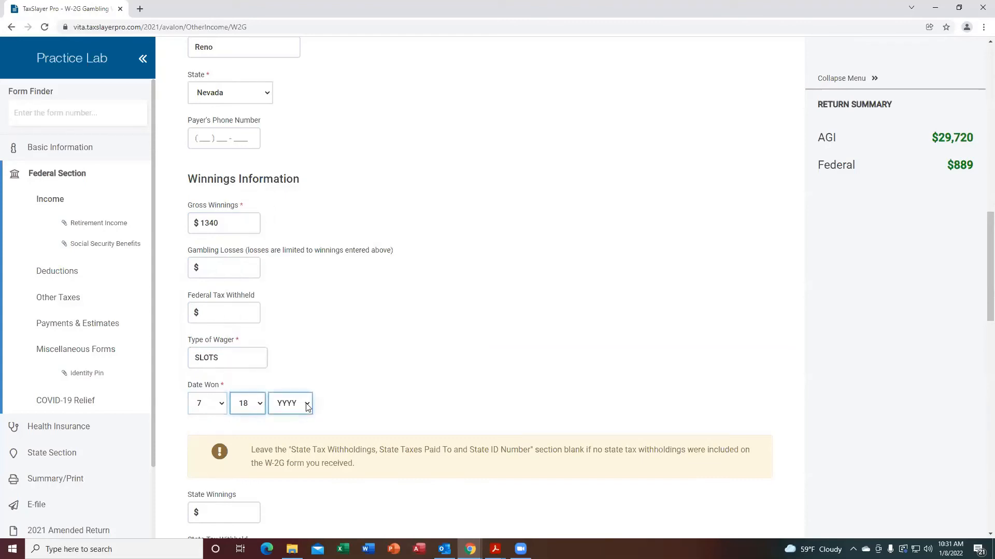
pyautogui.click(308, 407)
pyautogui.click(287, 429)
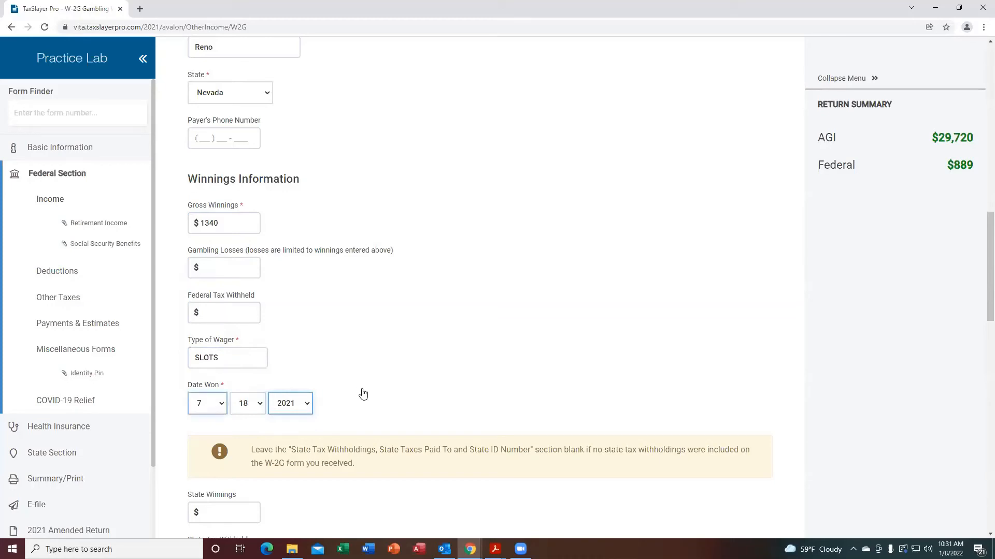
# Save the W-2G gambling winning and return to the Less Common Income menu.
pyautogui.moveTo(981, 249); pyautogui.dragTo(979, 465)
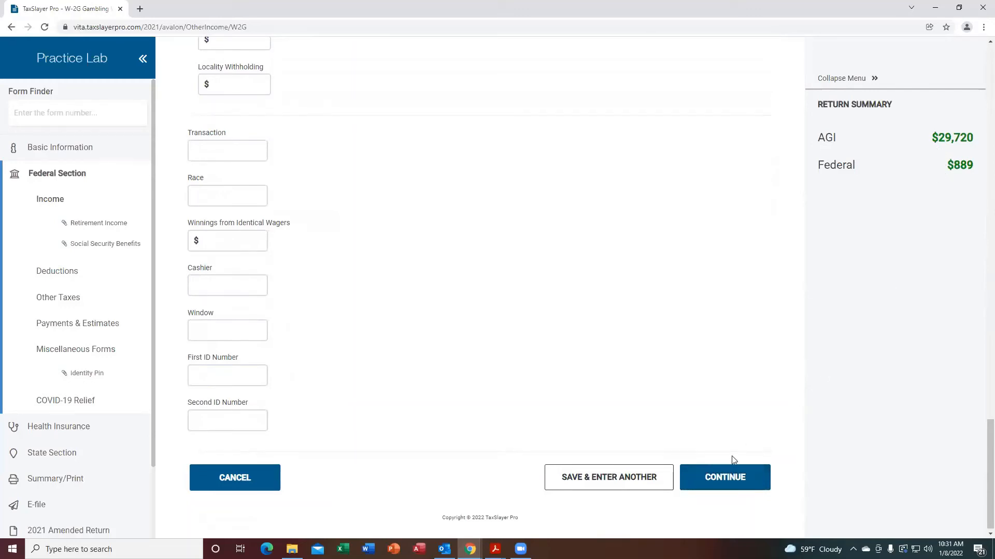
pyautogui.click(720, 477)
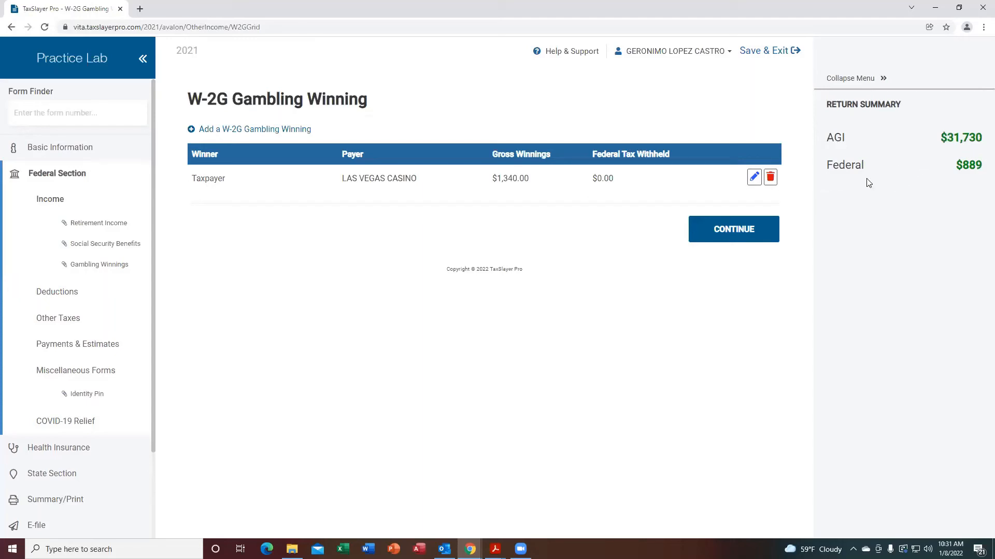
pyautogui.click(719, 229)
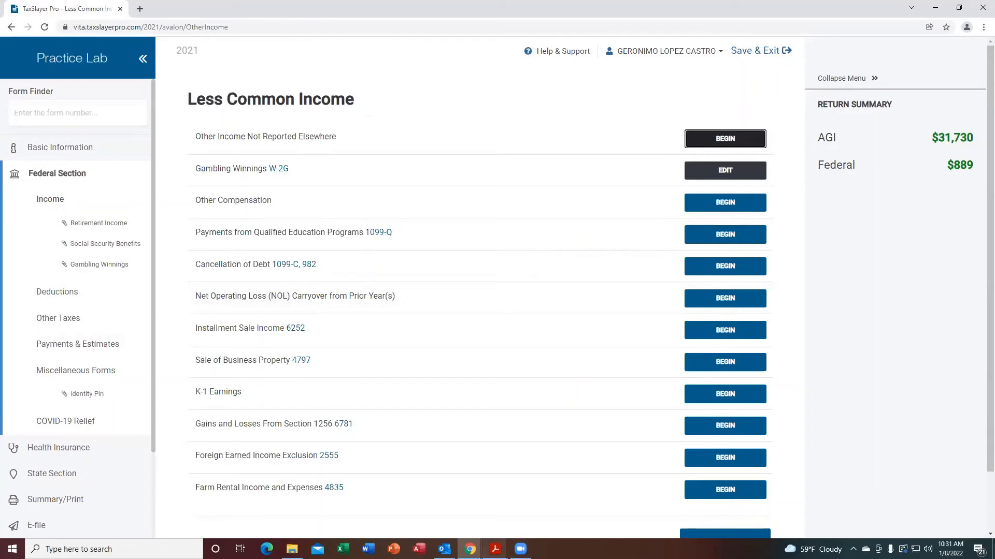
# Review the scenario's interview notes and the Publication 4012 guidance on Other Income Not Reported Elsewhere.
pyautogui.moveTo(495, 549)
pyautogui.click(672, 500)
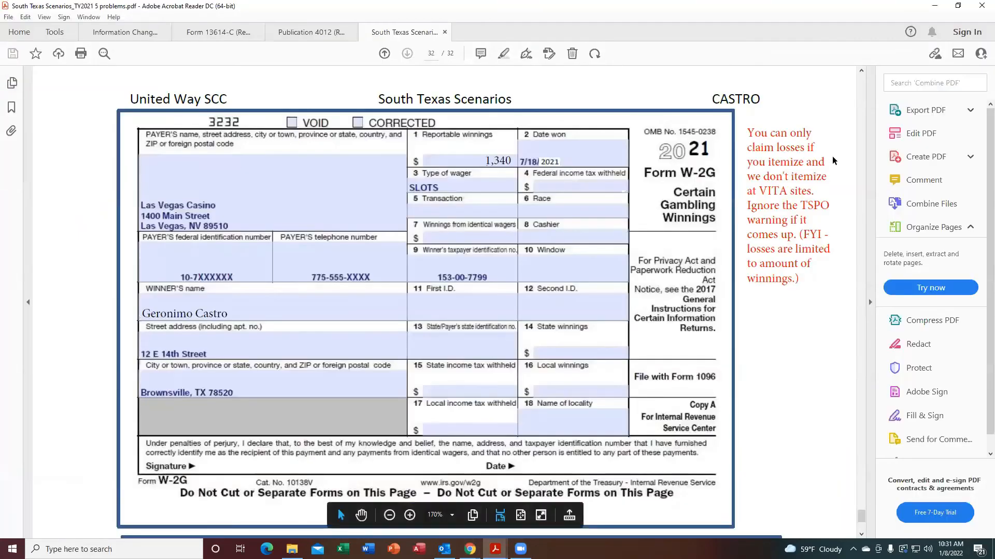
pyautogui.click(862, 71)
pyautogui.scroll(10, 861, 74)
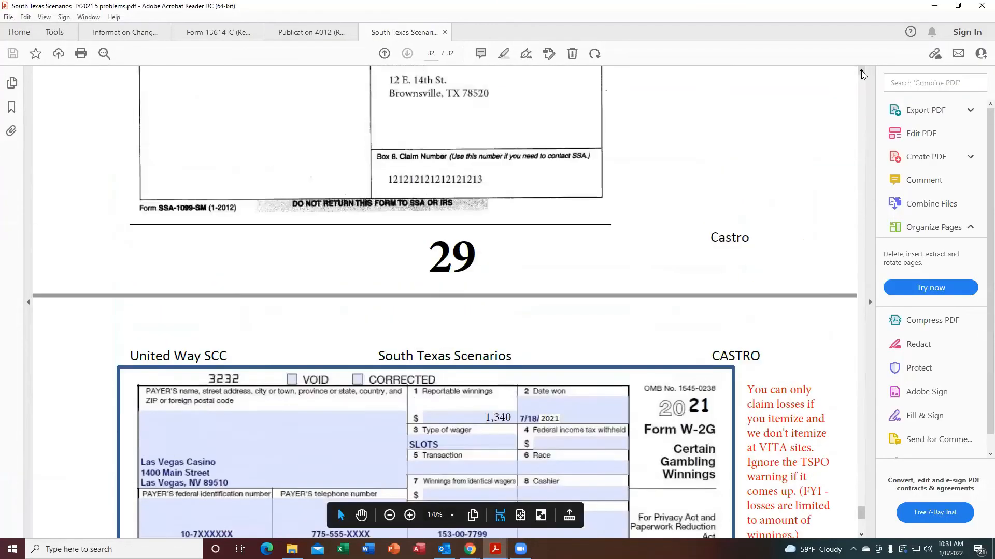
pyautogui.scroll(15, 861, 74)
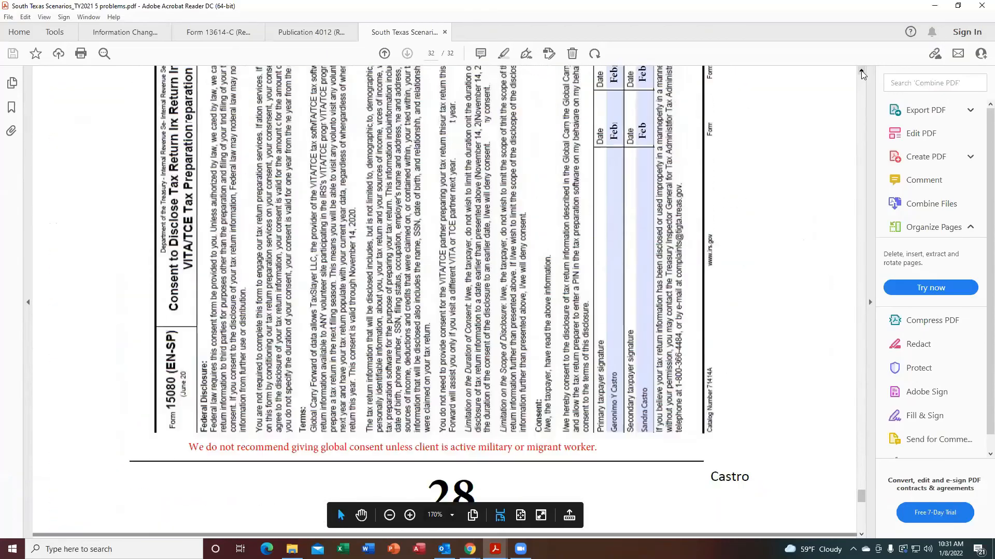
pyautogui.scroll(15, 861, 74)
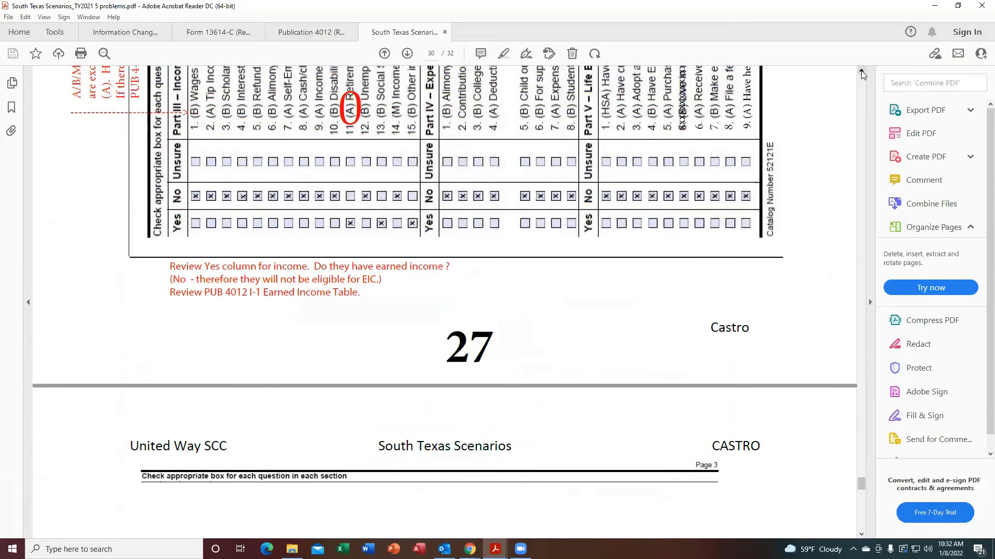
pyautogui.scroll(15, 862, 74)
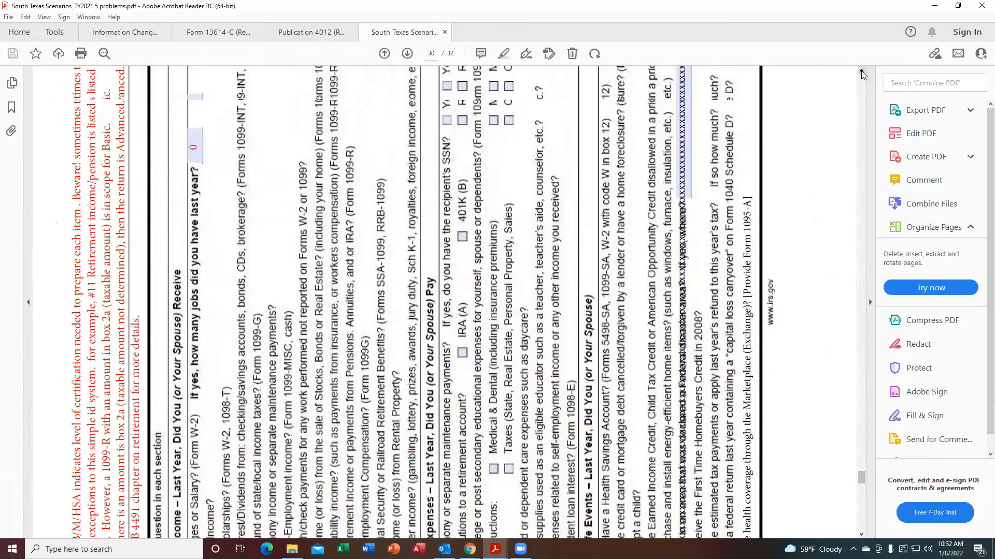
pyautogui.scroll(15, 862, 74)
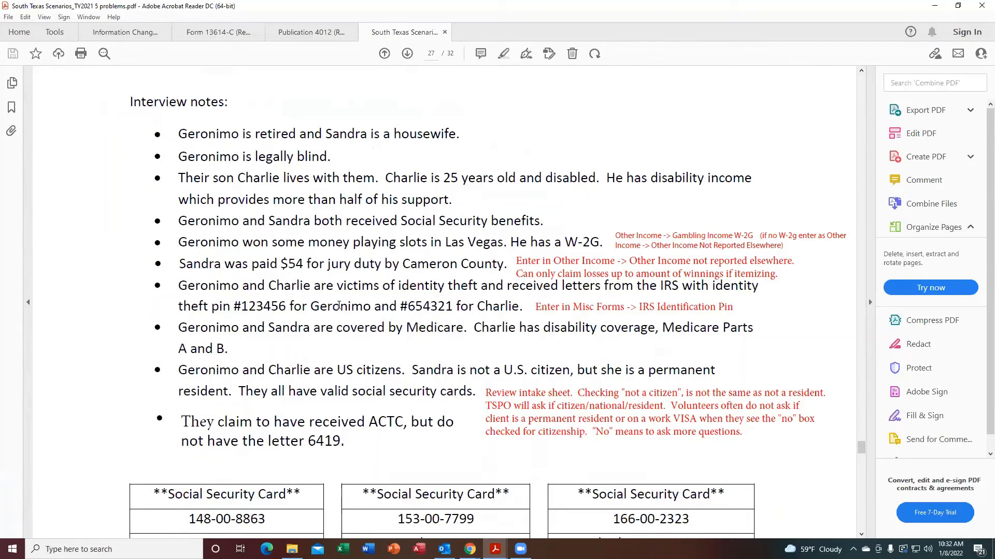
pyautogui.moveTo(495, 549)
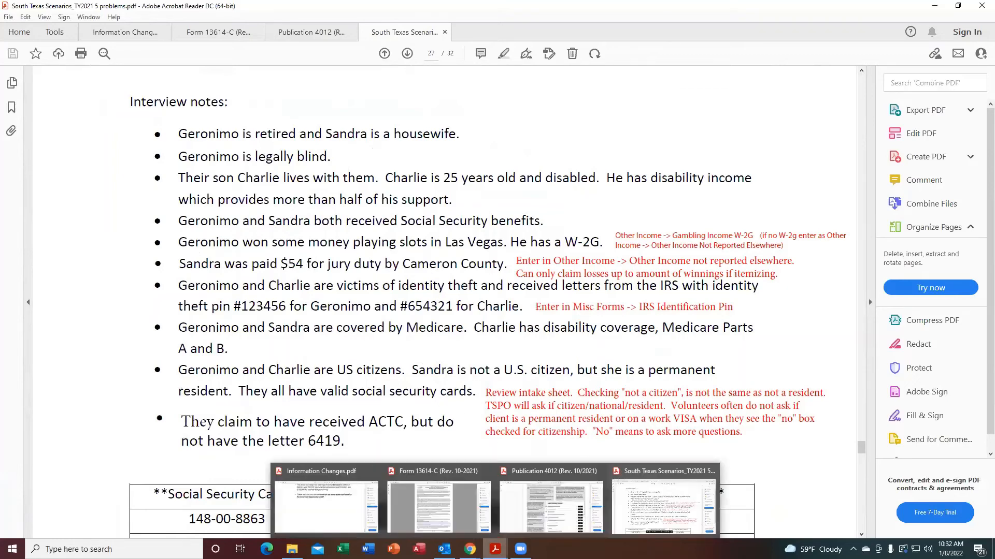
pyautogui.click(555, 497)
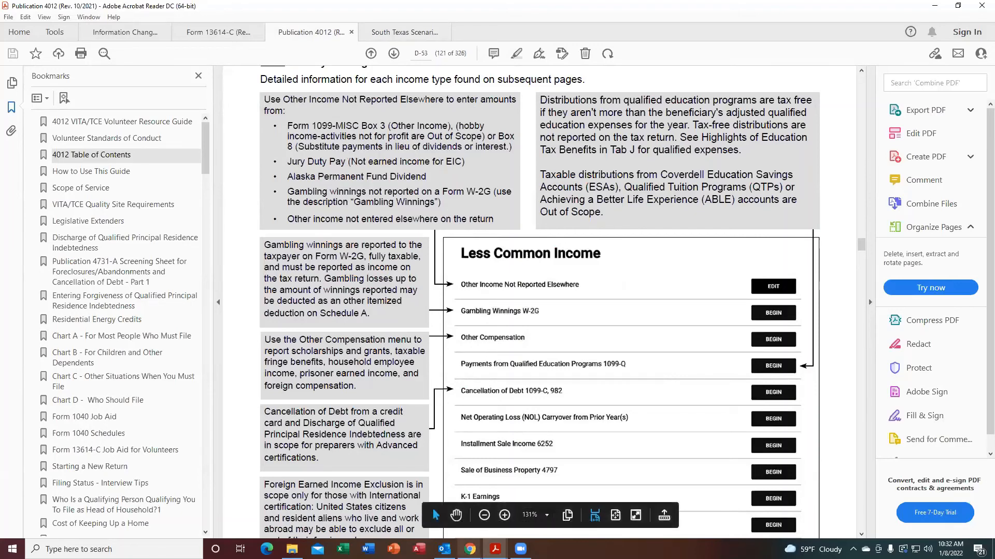
pyautogui.moveTo(470, 548)
pyautogui.click(476, 528)
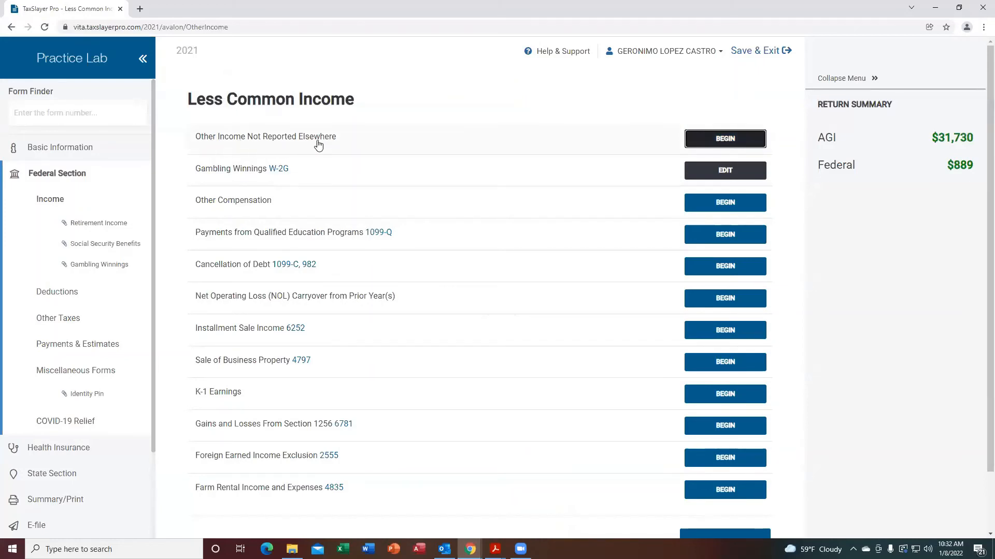
# Add the spouse's Jury Duty Pay of $54 under Other Income Not Reported Elsewhere and save it.
pyautogui.click(740, 144)
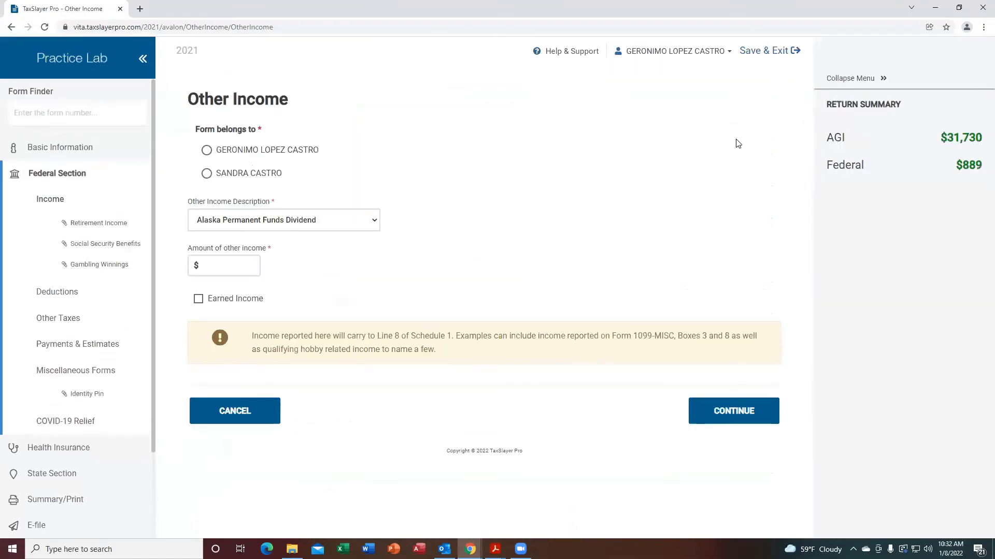
pyautogui.click(205, 174)
pyautogui.click(360, 227)
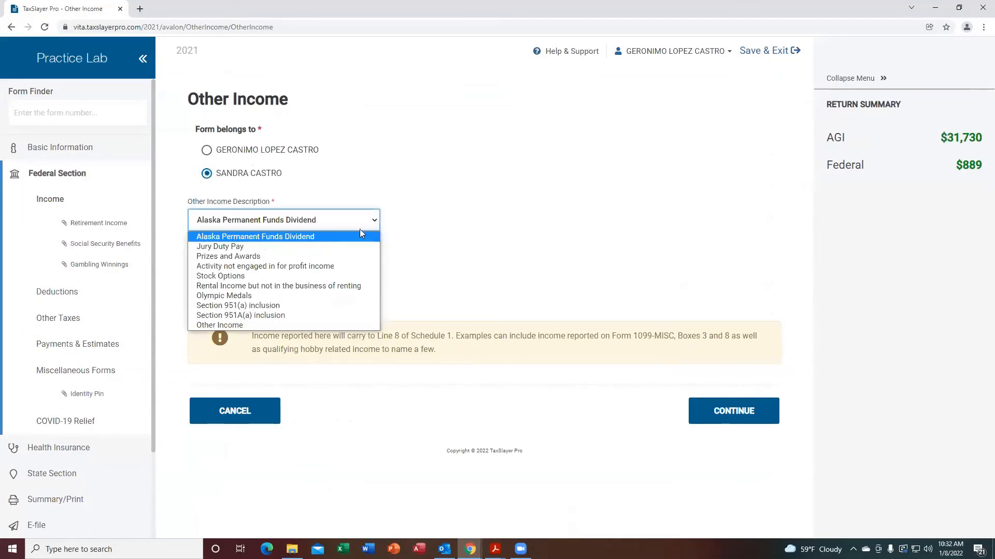
pyautogui.click(205, 251)
pyautogui.click(217, 266)
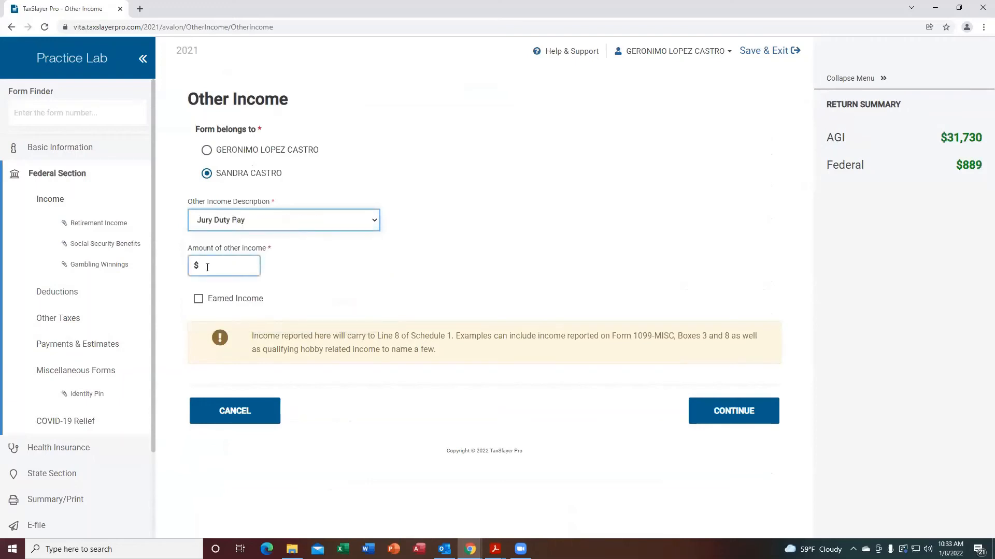
pyautogui.write('54')
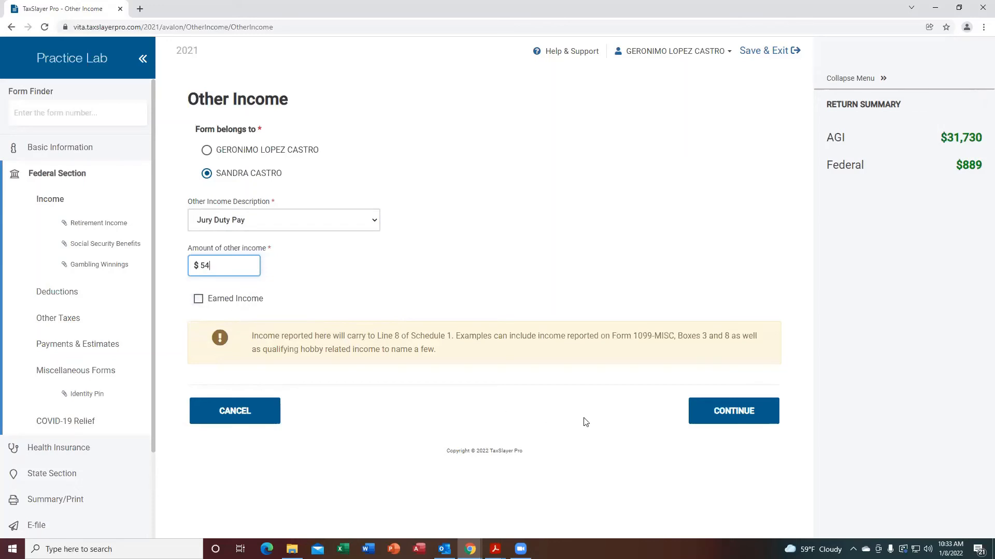
pyautogui.click(726, 411)
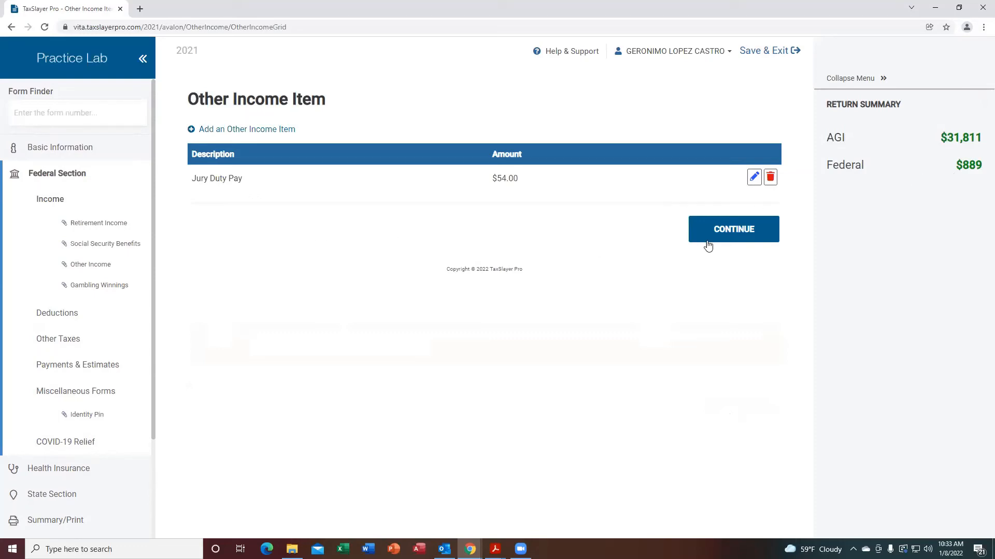
pyautogui.click(731, 234)
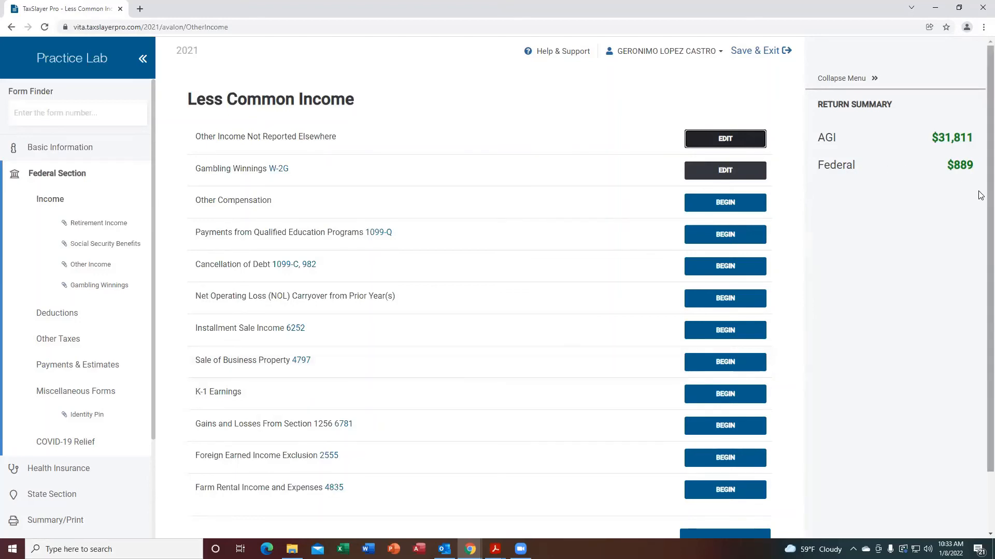
# Continue past the Less Common Income, Income and Deductions menus without adding entries.
pyautogui.scroll(-2, 981, 195)
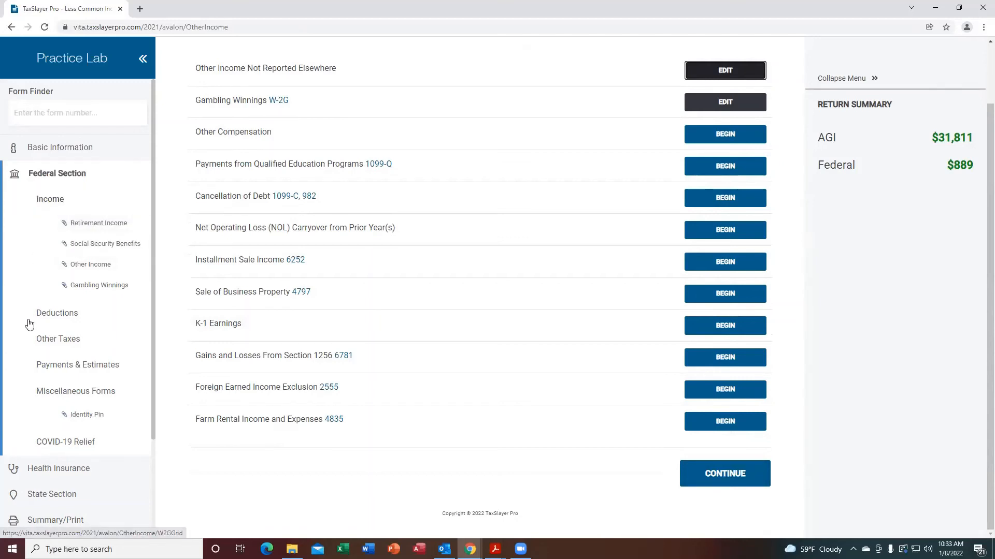
pyautogui.click(723, 479)
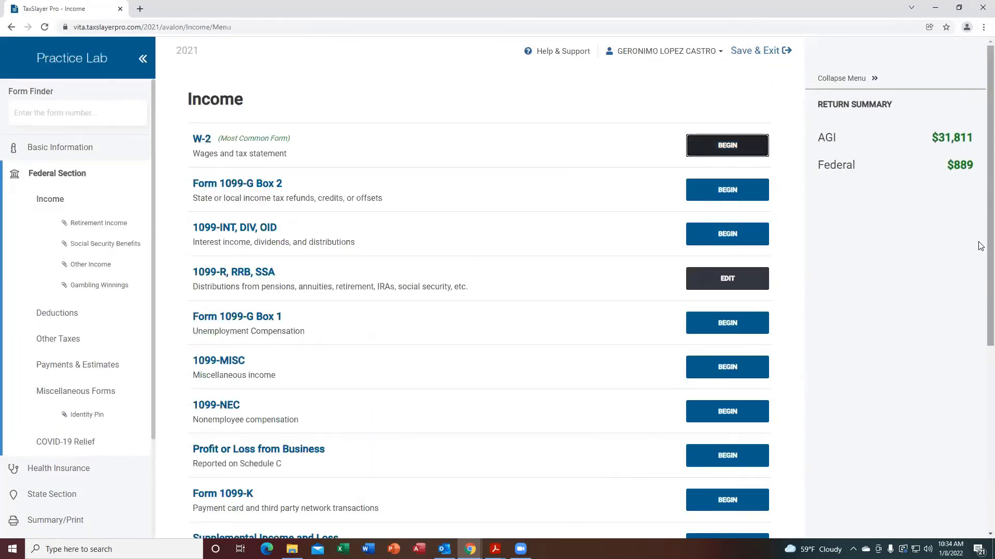
pyautogui.scroll(-6, 980, 246)
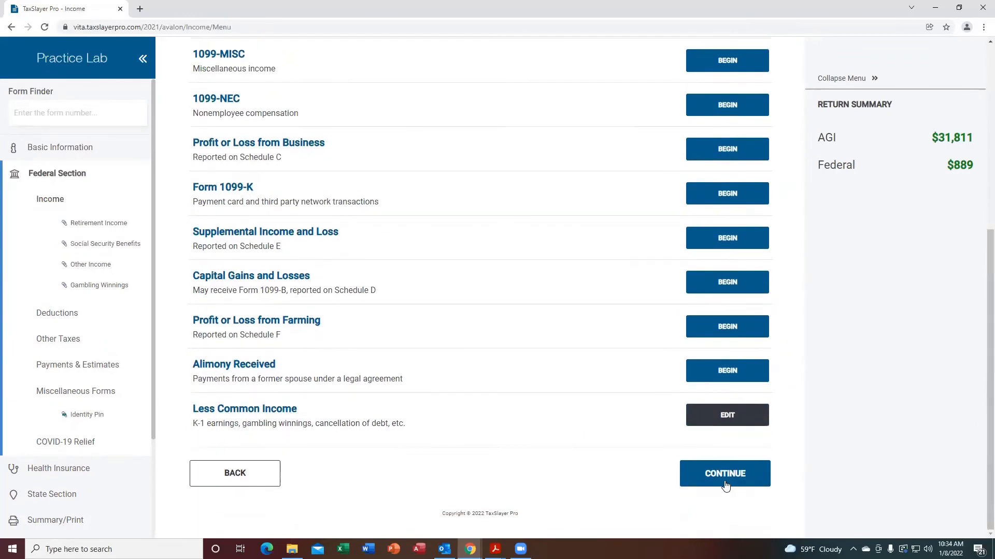
pyautogui.click(725, 486)
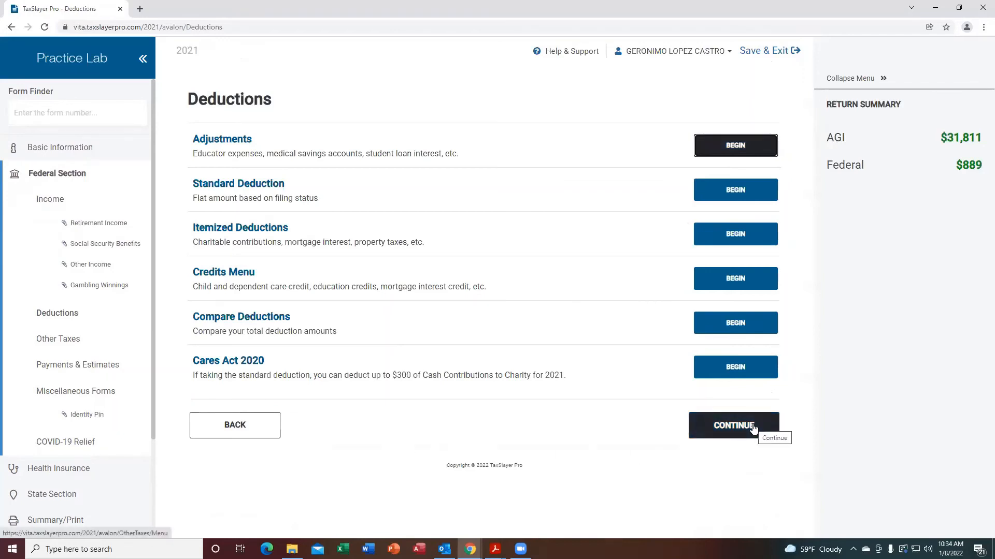
pyautogui.click(753, 430)
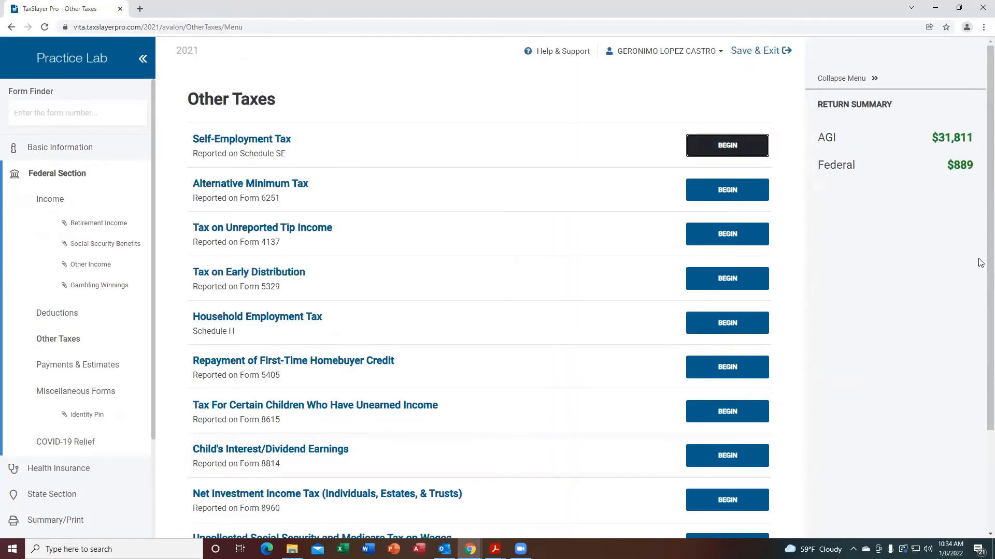
# Continue past Other Taxes, Payments & Estimates and Miscellaneous Forms, then open the Recovery Rebate Credit under COVID-19 Relief.
pyautogui.scroll(-3, 980, 330)
pyautogui.scroll(-1, 981, 330)
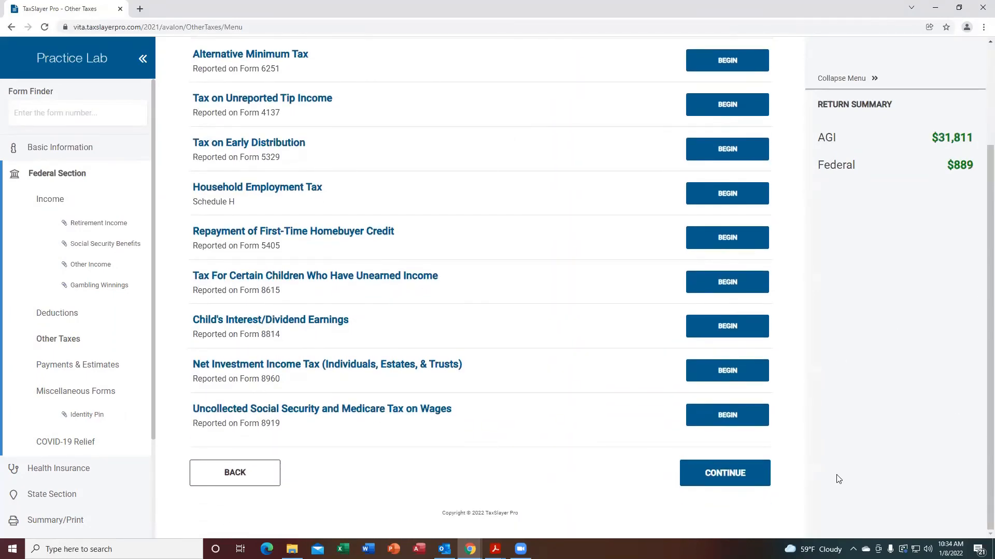
pyautogui.click(720, 472)
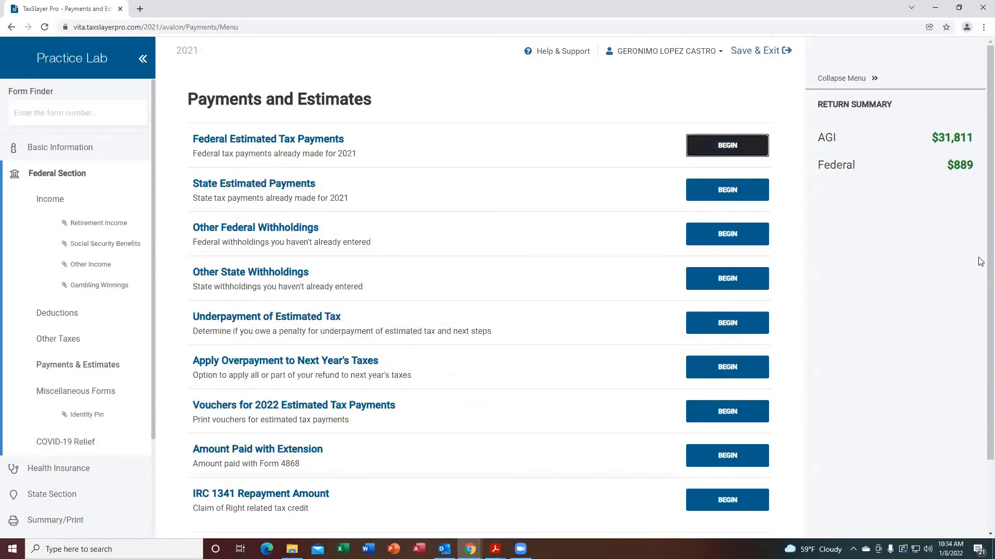
pyautogui.scroll(-2, 980, 344)
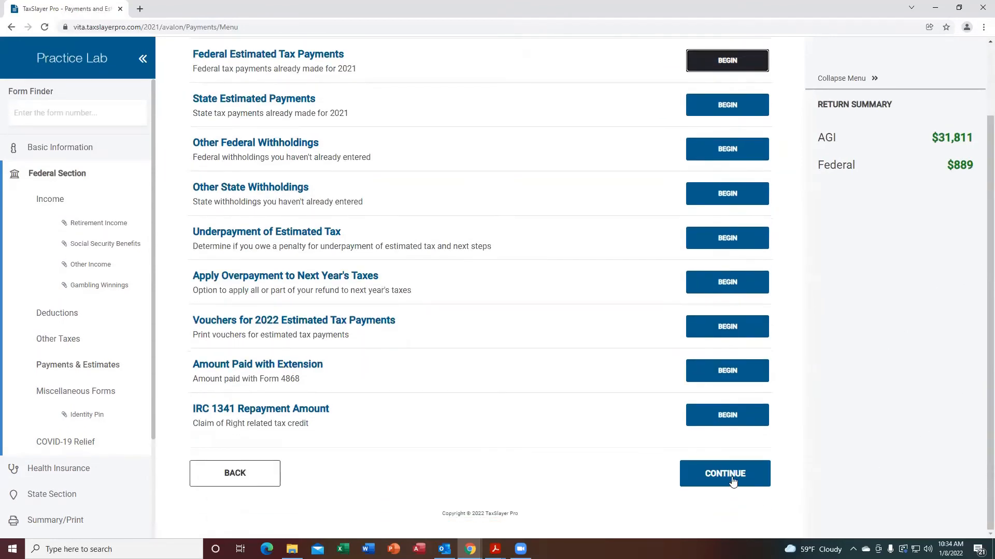
pyautogui.click(729, 474)
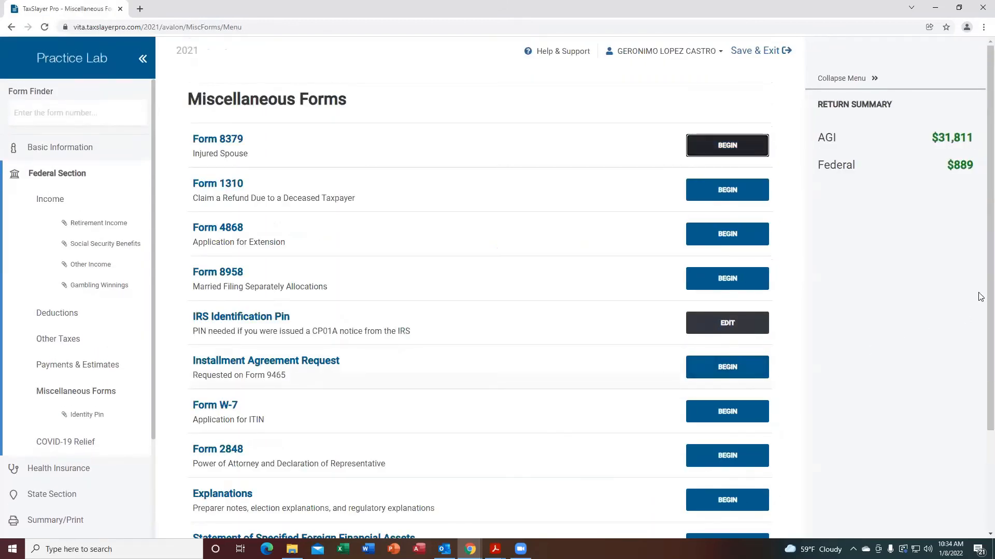
pyautogui.scroll(-1, 979, 331)
pyautogui.scroll(-1, 981, 376)
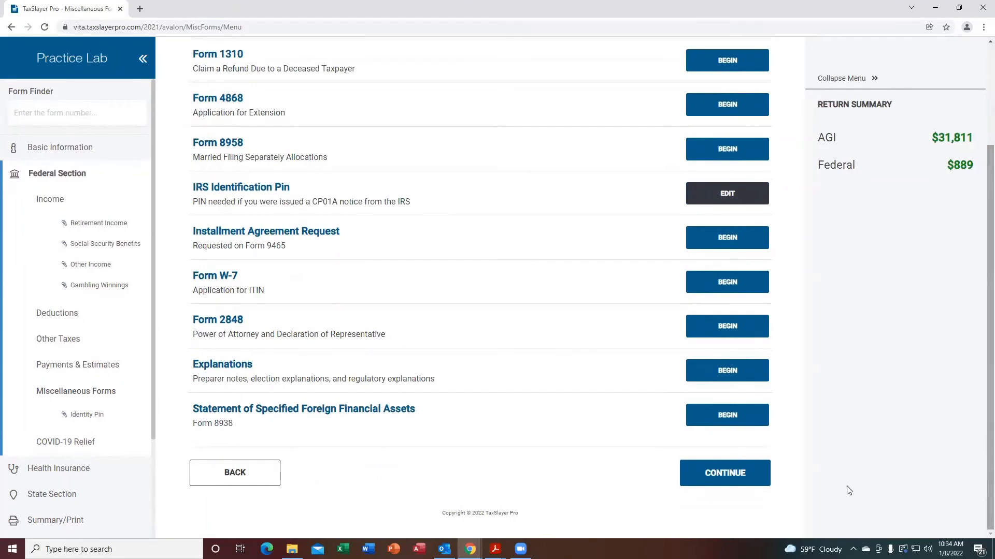
pyautogui.click(724, 481)
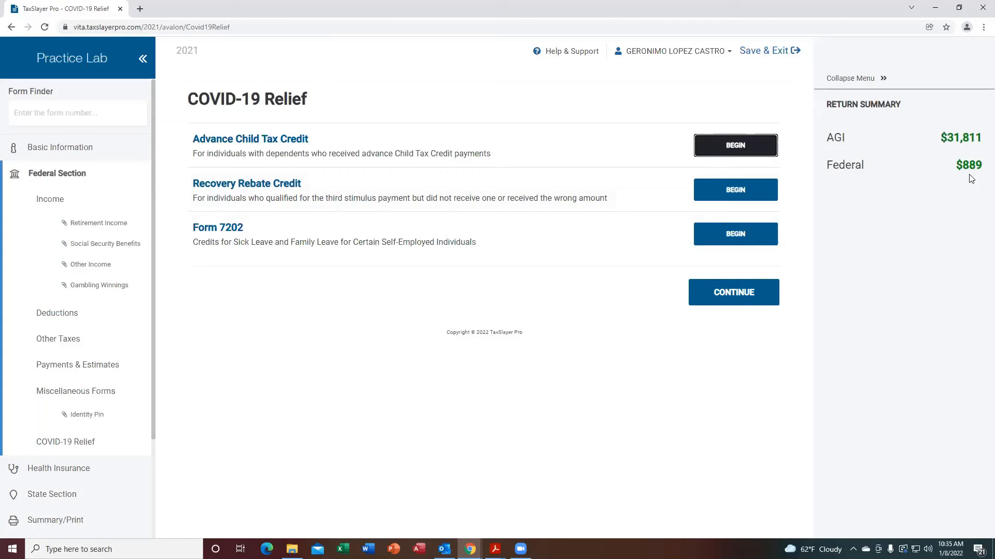
pyautogui.click(718, 187)
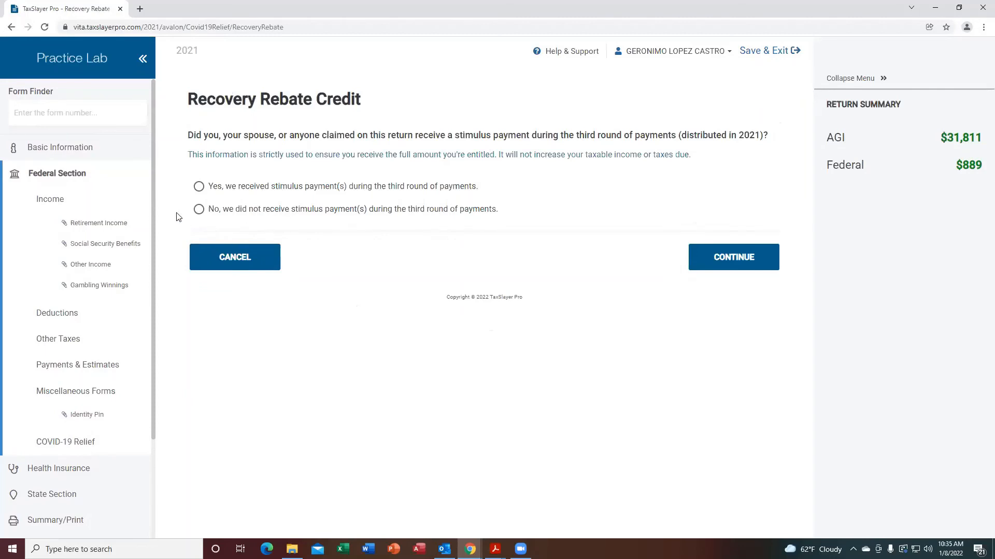
# Answer that no third-round stimulus payment was received for the Recovery Rebate Credit and continue.
pyautogui.click(199, 209)
pyautogui.click(725, 261)
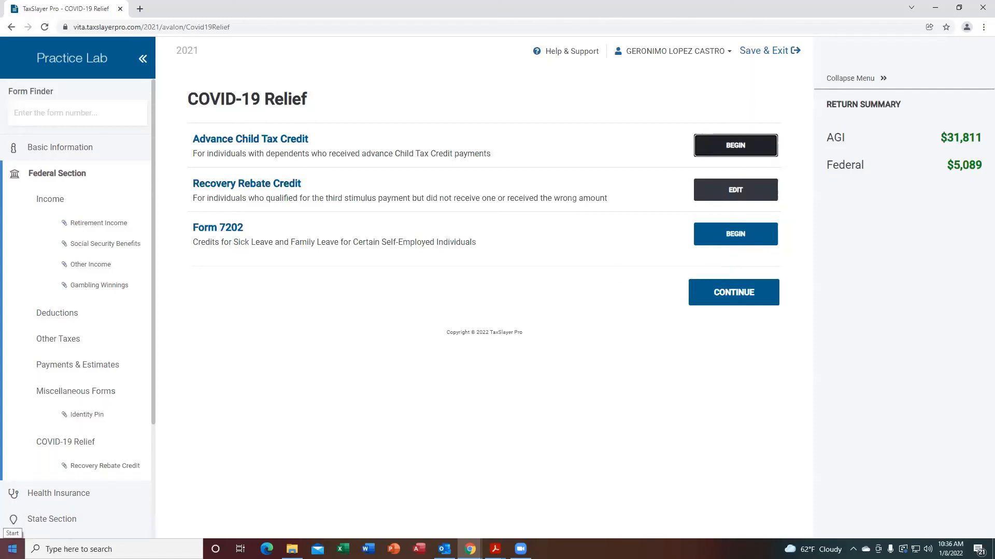
# Open Calculator and work out 5089 minus 889, then clear the display.
pyautogui.click(13, 549)
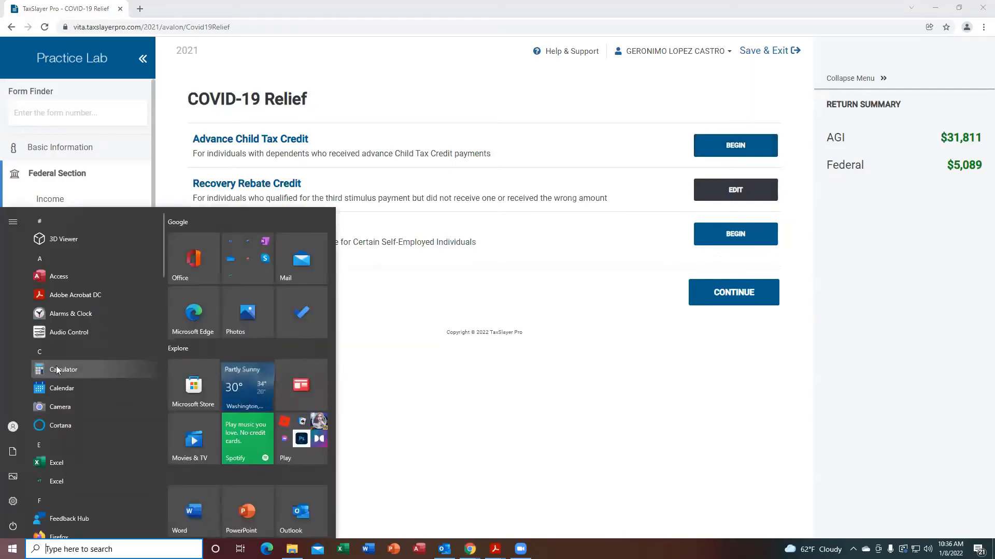
pyautogui.click(55, 369)
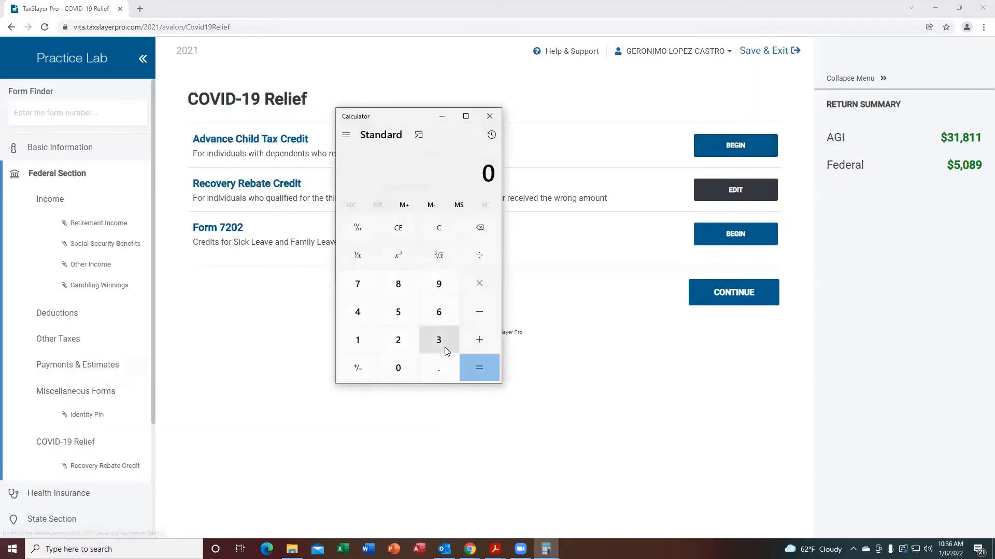
pyautogui.click(406, 321)
pyautogui.click(409, 374)
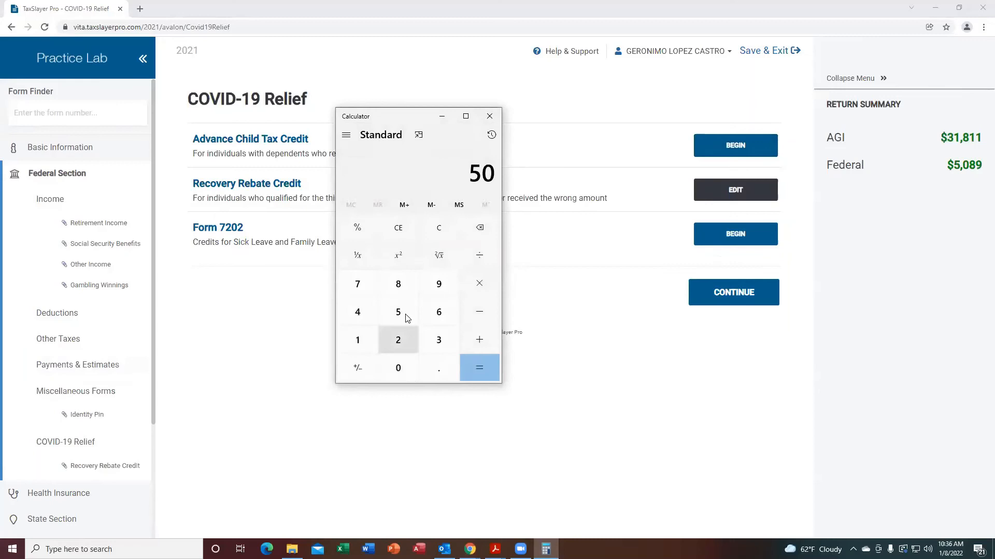
pyautogui.click(398, 288)
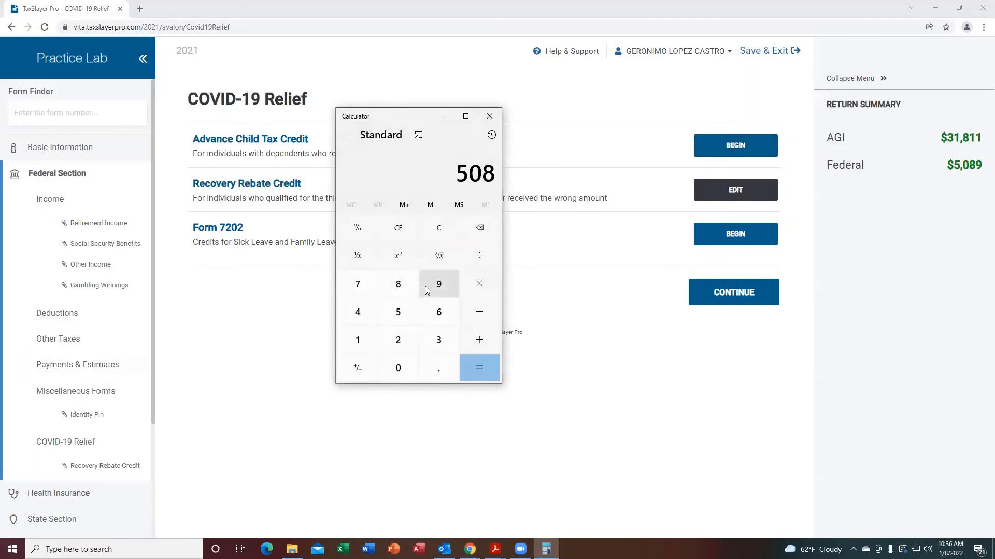
pyautogui.click(426, 286)
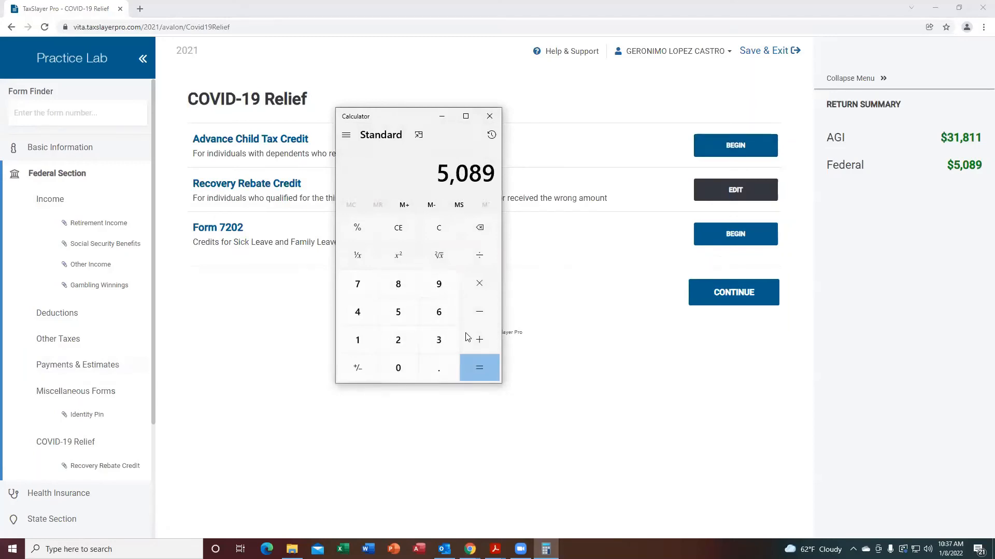
pyautogui.click(475, 321)
pyautogui.click(406, 284)
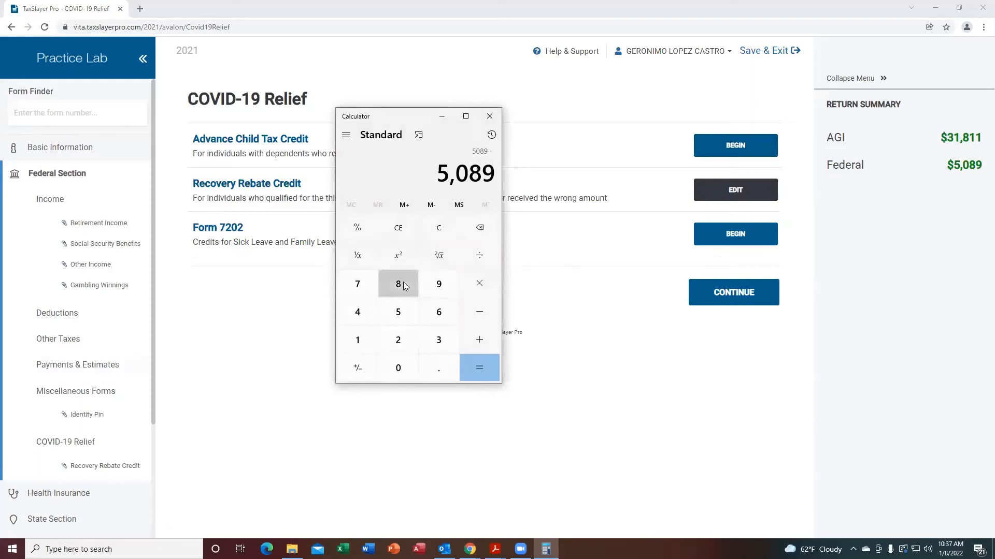
pyautogui.click(403, 284)
pyautogui.click(435, 288)
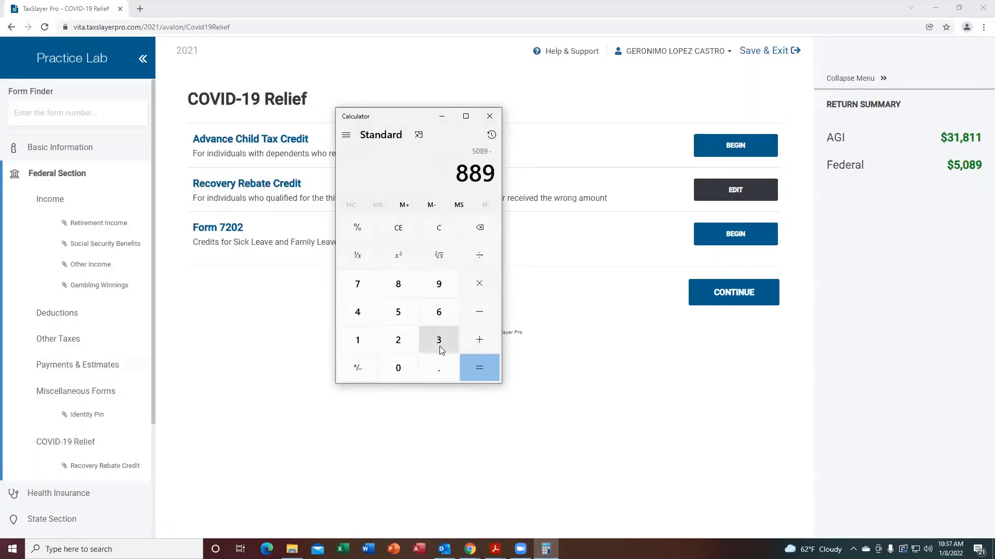
pyautogui.click(476, 368)
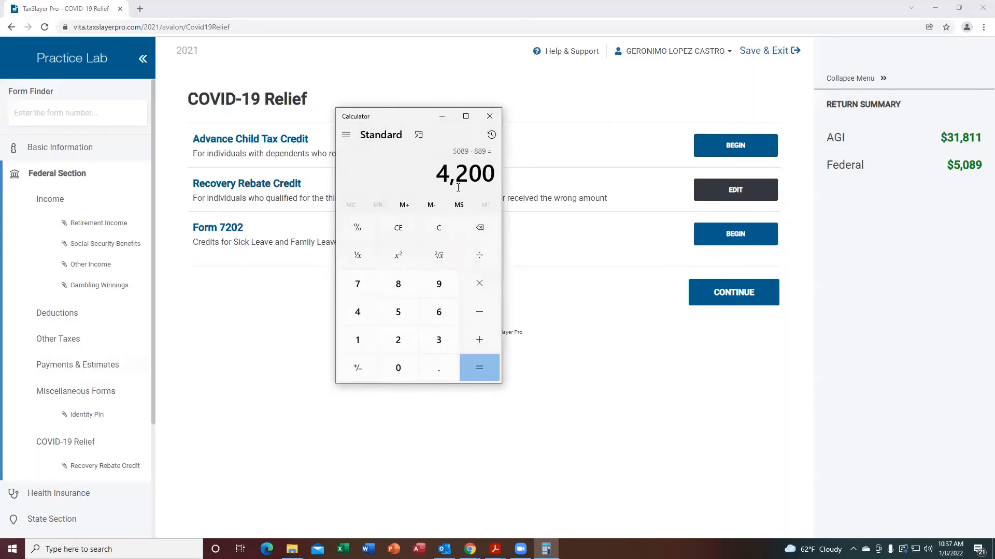
pyautogui.click(437, 224)
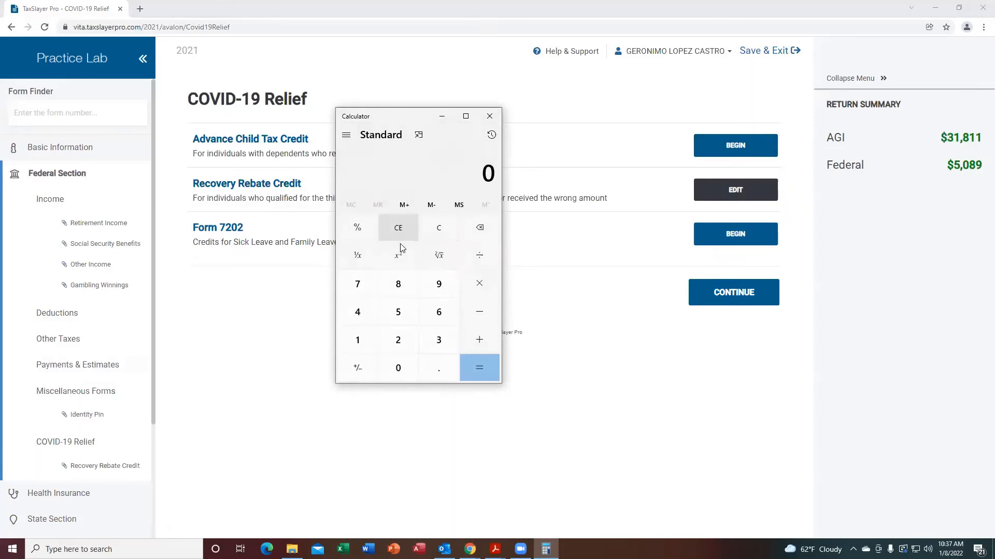
# Calculate 1400 times 3 in Calculator and close it.
pyautogui.click(356, 337)
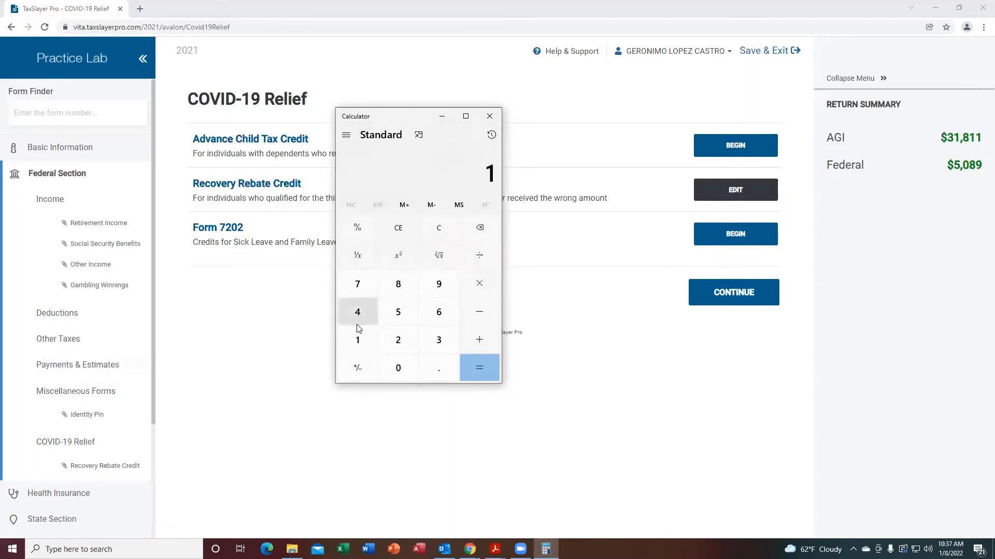
pyautogui.click(358, 312)
pyautogui.click(391, 369)
pyautogui.click(392, 369)
pyautogui.click(481, 294)
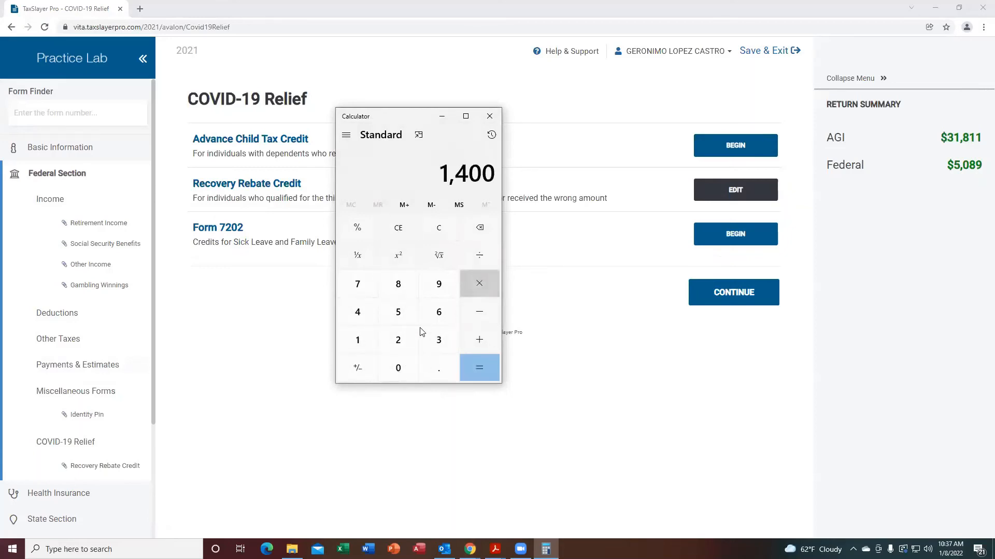
pyautogui.click(439, 342)
pyautogui.click(480, 372)
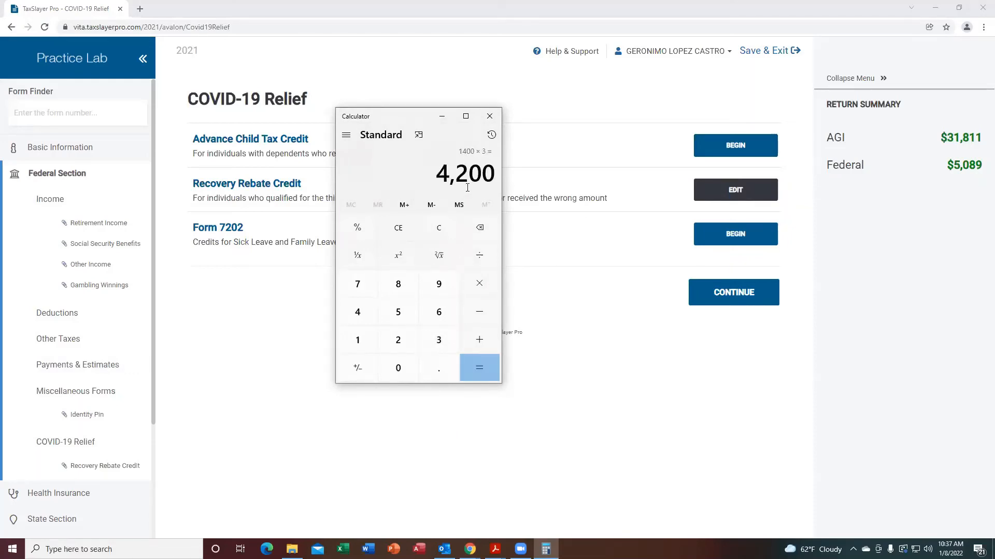
pyautogui.click(490, 116)
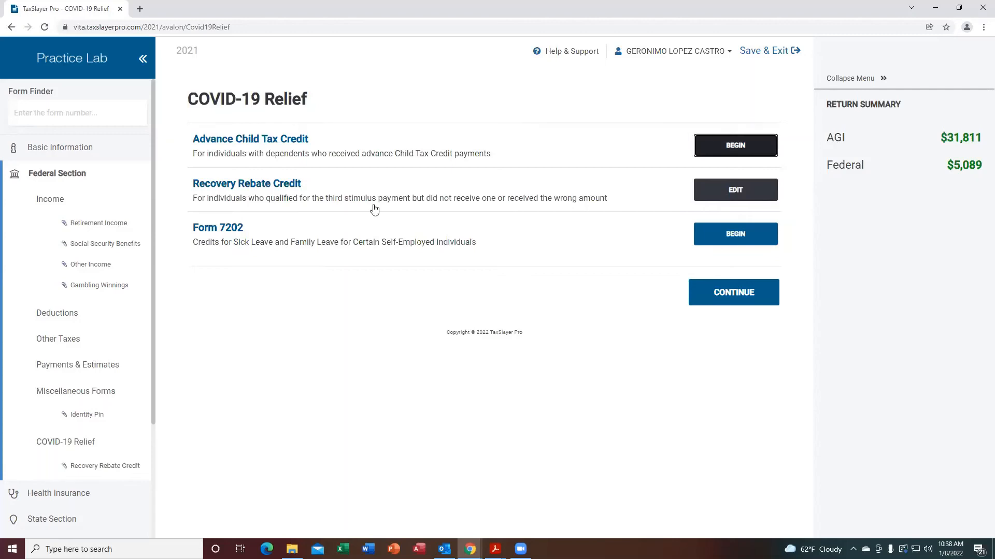
# Reopen the Recovery Rebate Credit, report receiving $4200 in third-round stimulus payments, and continue.
pyautogui.click(727, 191)
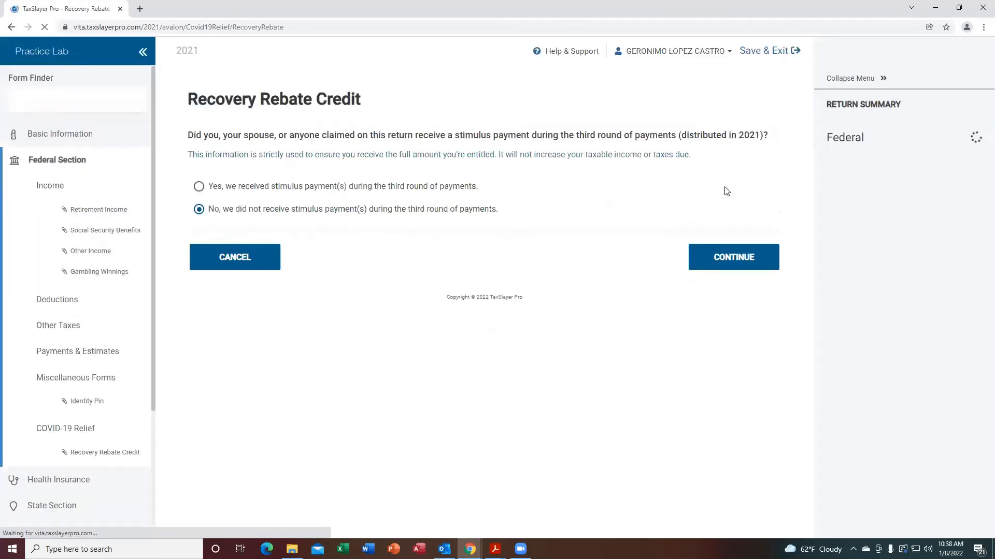
pyautogui.click(200, 212)
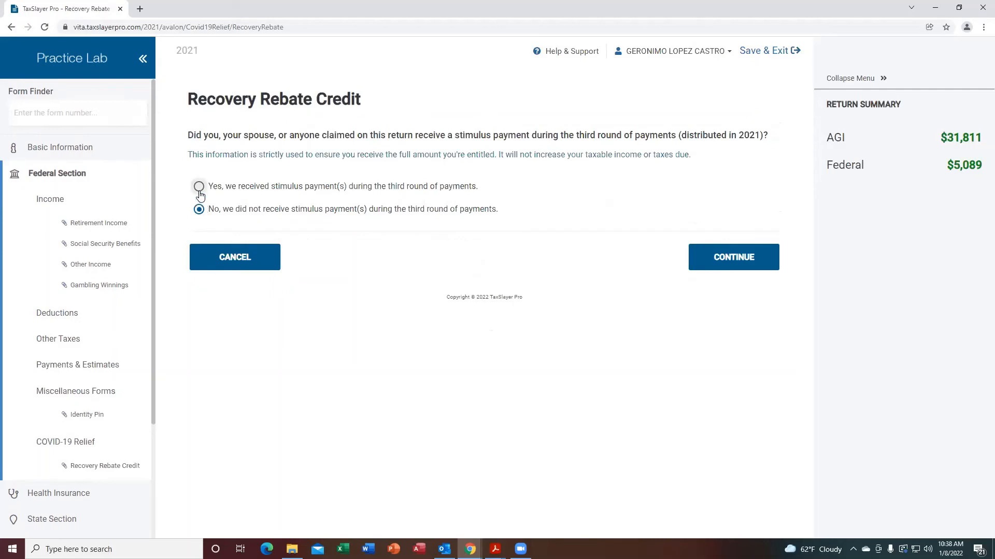
pyautogui.click(199, 187)
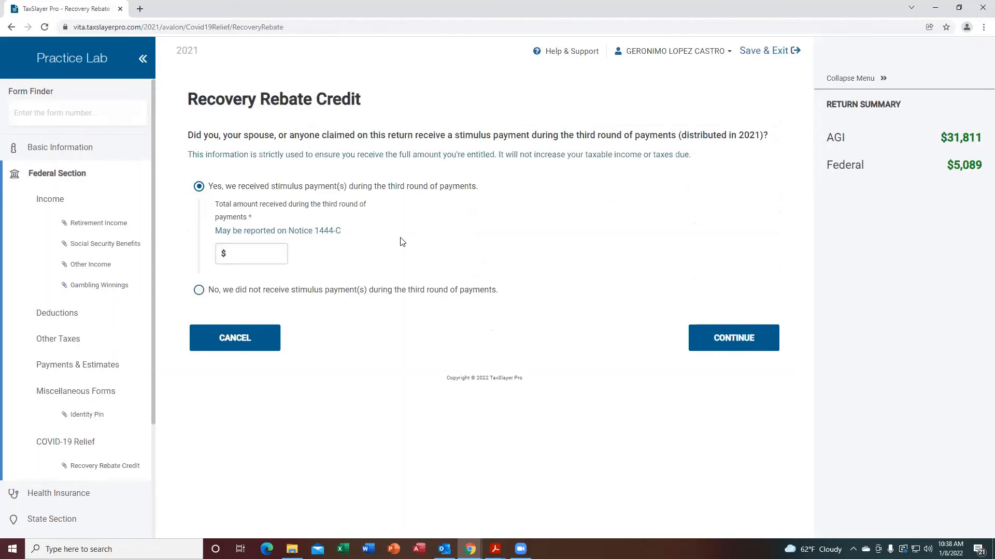
pyautogui.click(285, 219)
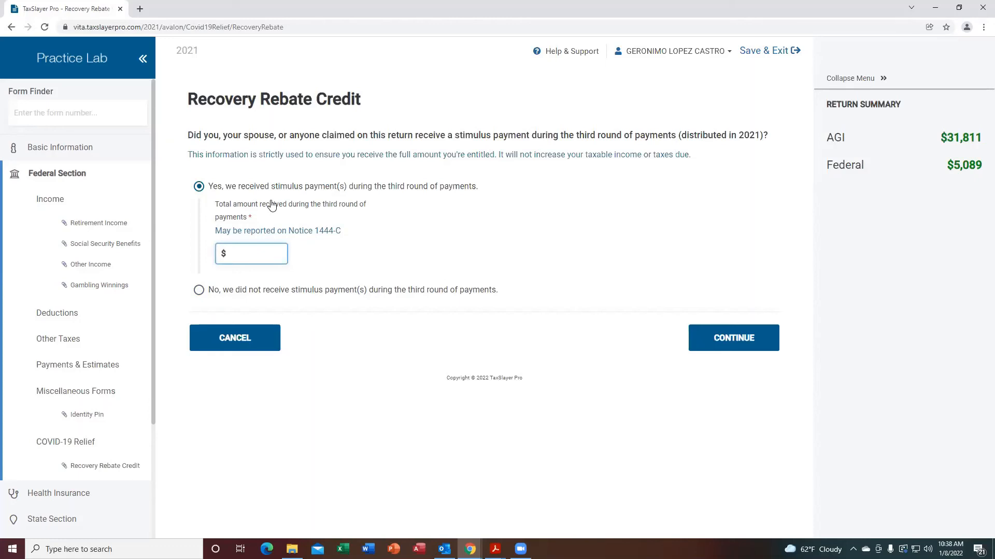
pyautogui.click(245, 250)
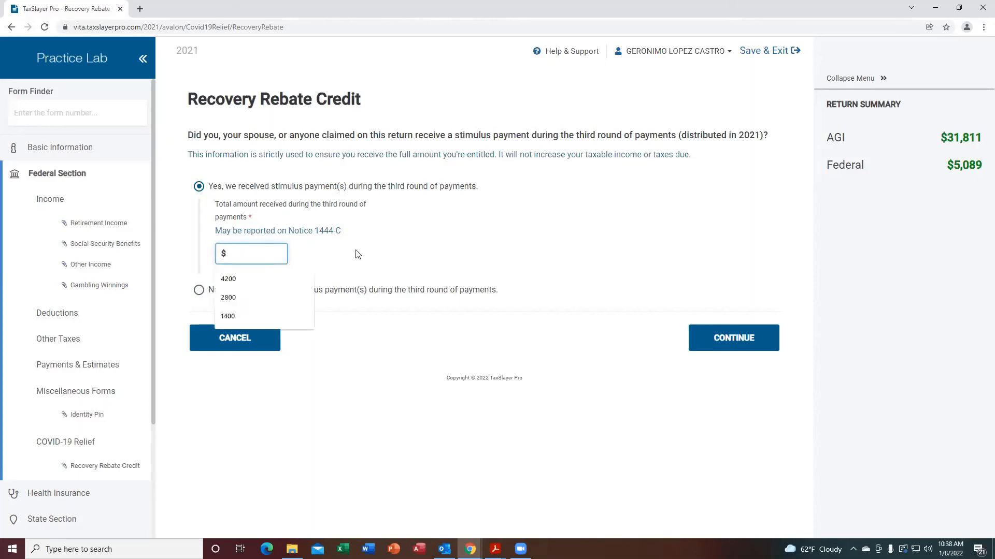
pyautogui.write('4200')
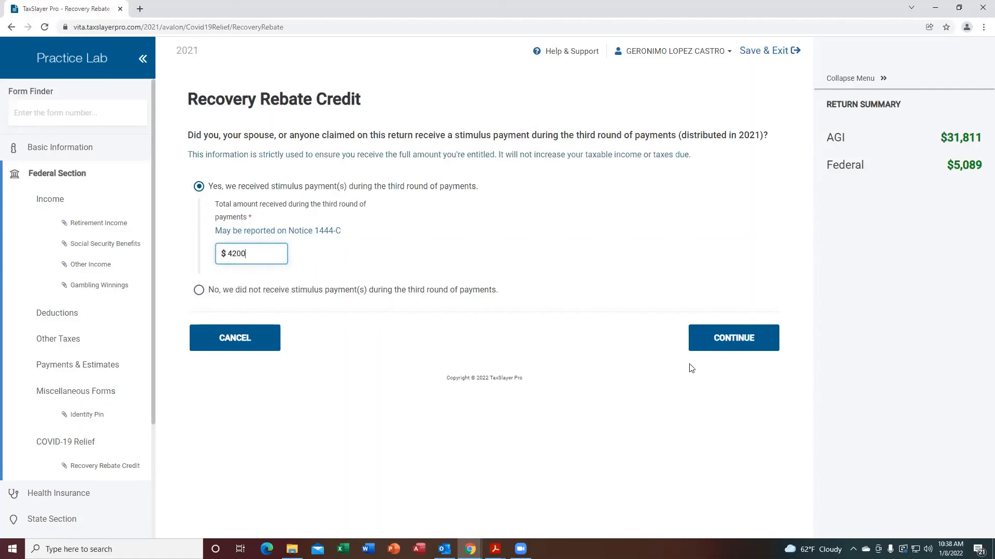
pyautogui.click(727, 344)
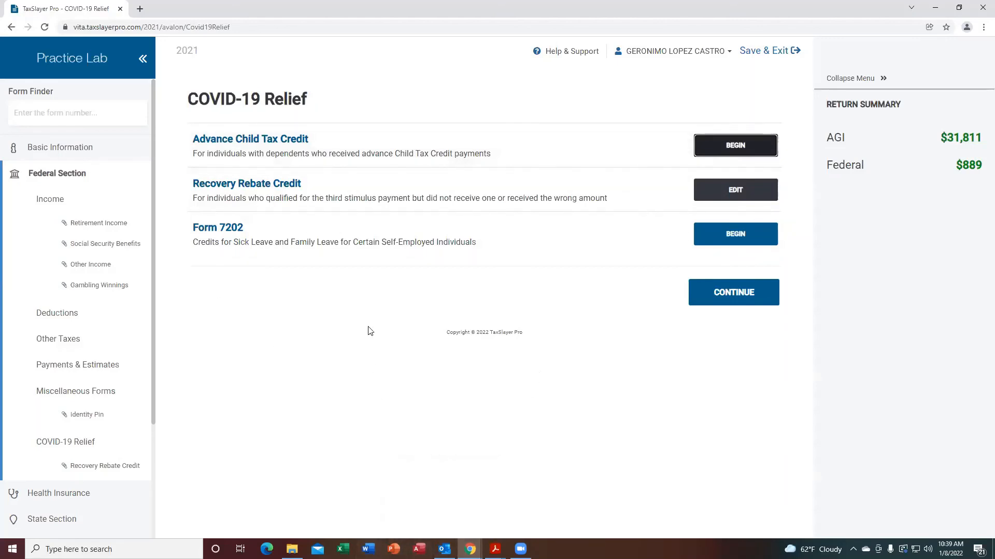
# Switch to the Information Changes PDF in Acrobat and scroll back to the Advance Payments of Child Tax Credit section.
pyautogui.moveTo(470, 548)
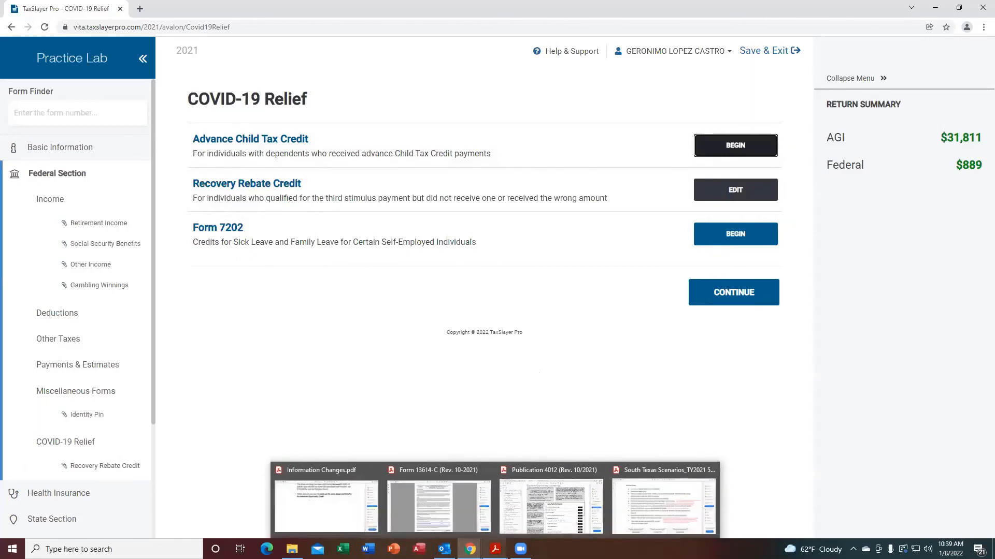
pyautogui.click(340, 511)
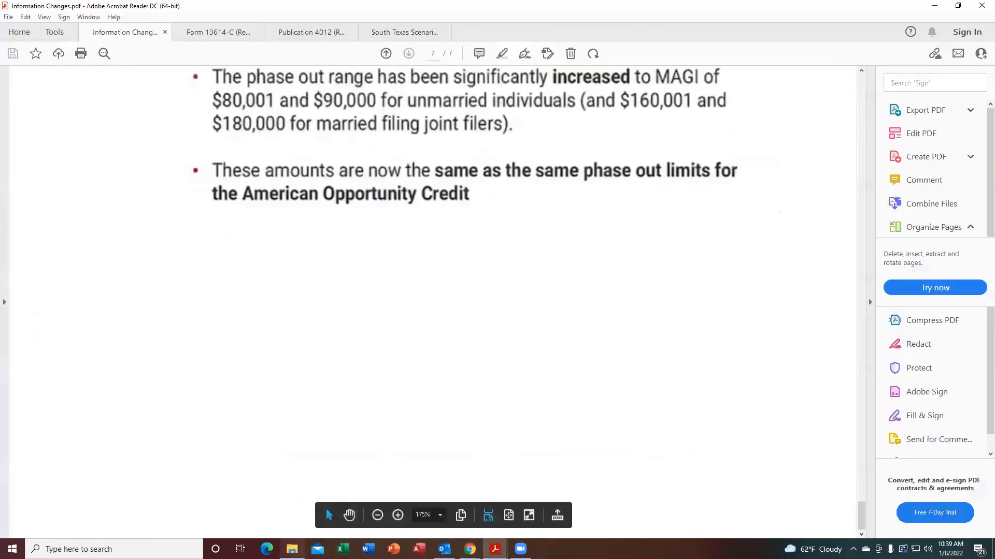
pyautogui.click(862, 71)
pyautogui.scroll(15, 861, 73)
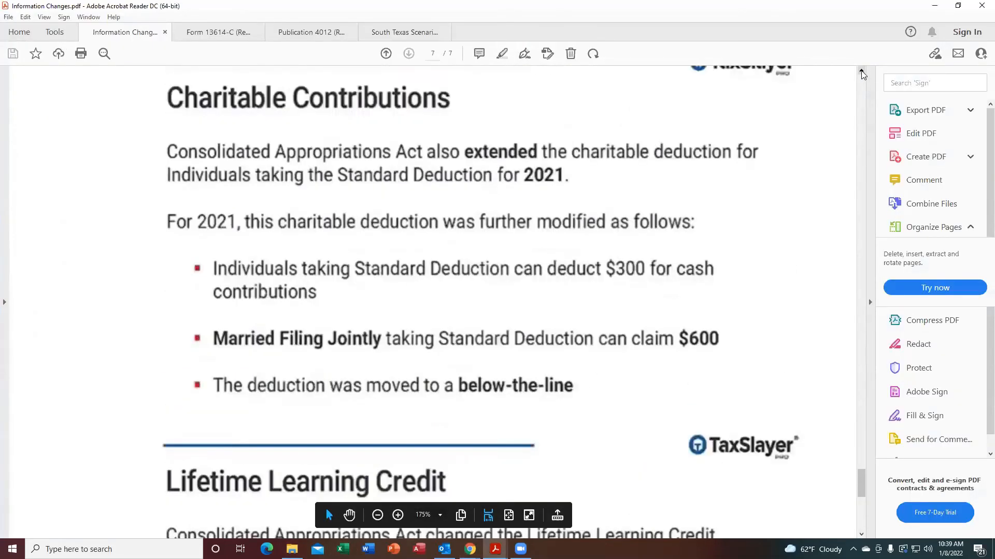
pyautogui.scroll(15, 861, 74)
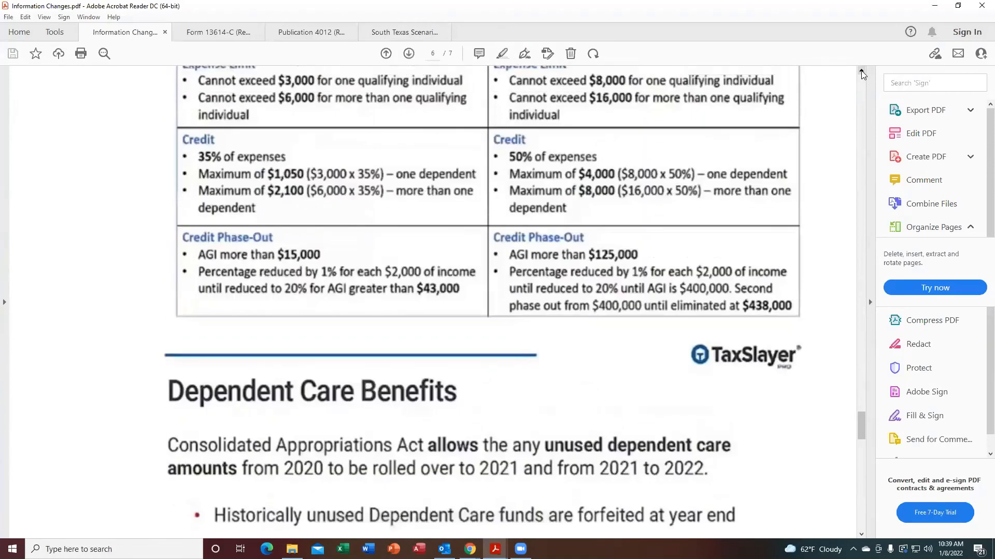
pyautogui.scroll(15, 861, 74)
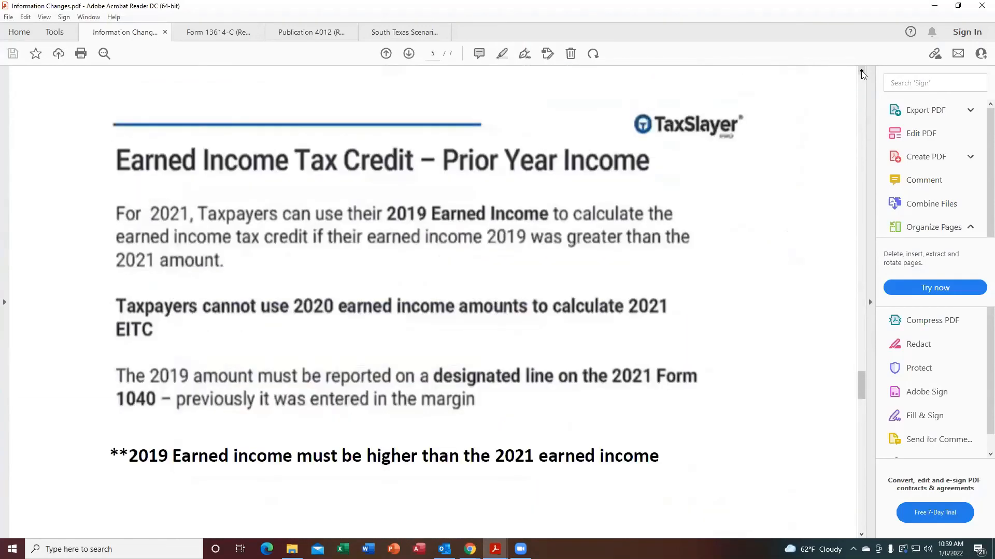
pyautogui.scroll(15, 861, 74)
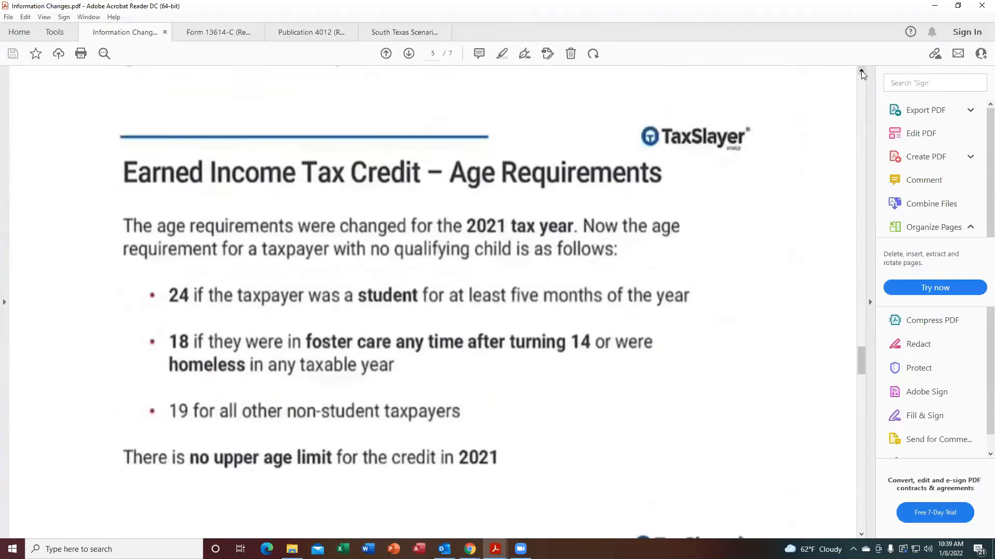
pyautogui.scroll(15, 862, 74)
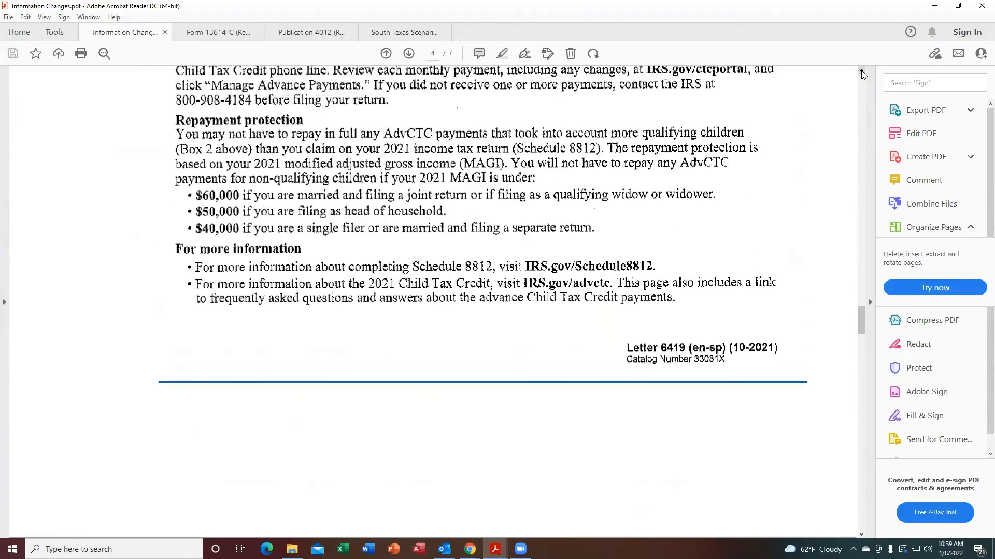
pyautogui.scroll(15, 862, 74)
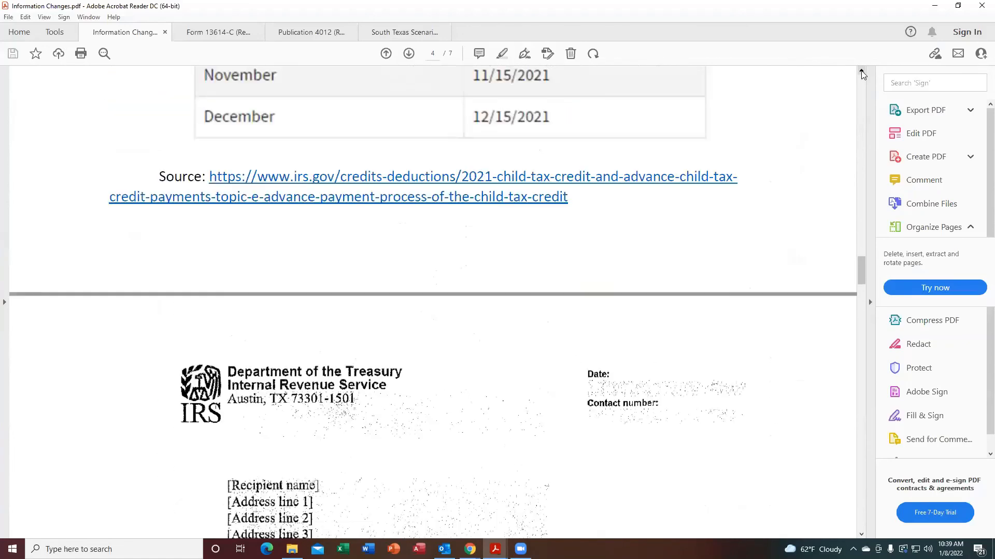
pyautogui.scroll(15, 861, 74)
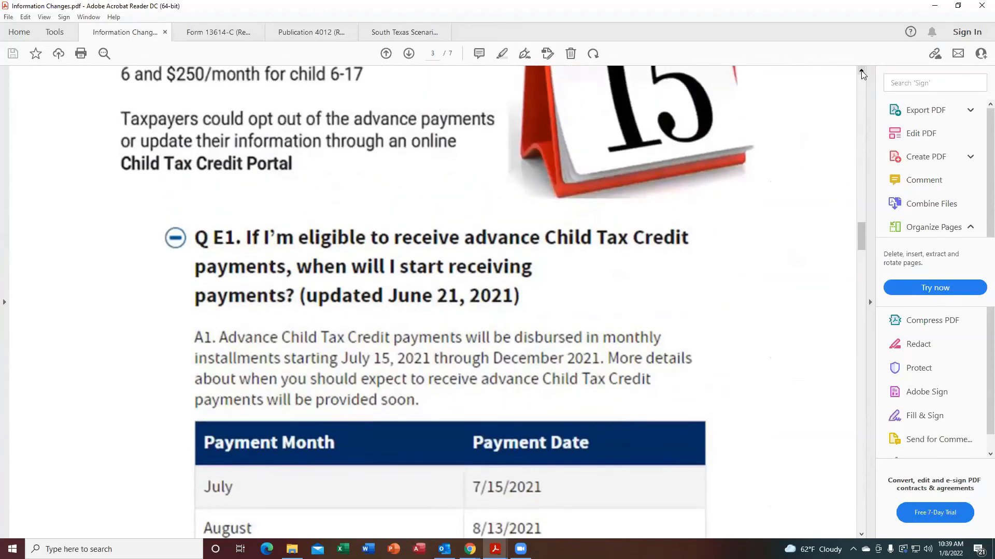
pyautogui.scroll(3, 862, 74)
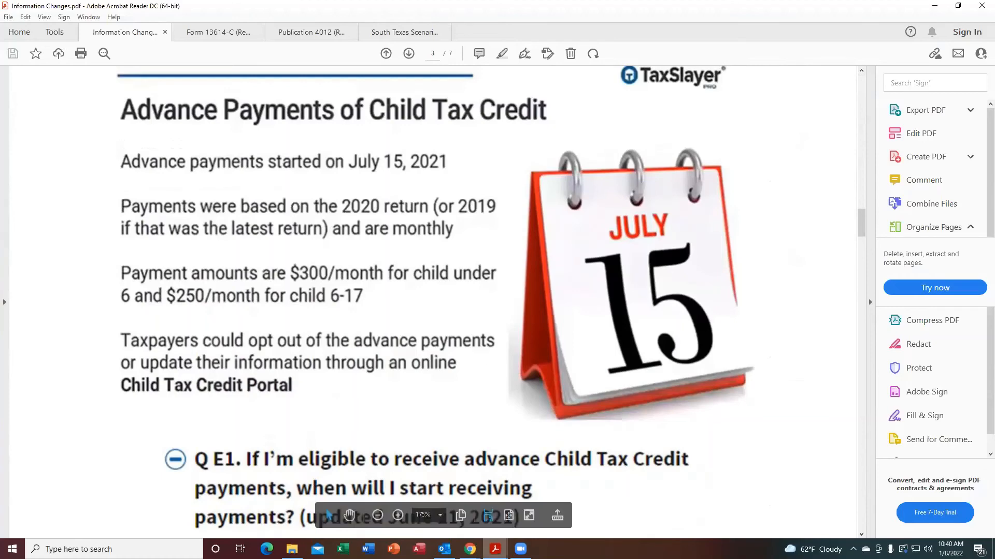
# Return to the browser, begin the Advance Child Tax Credit, and answer Yes to a US principal abode for over half of 2021.
pyautogui.moveTo(469, 549)
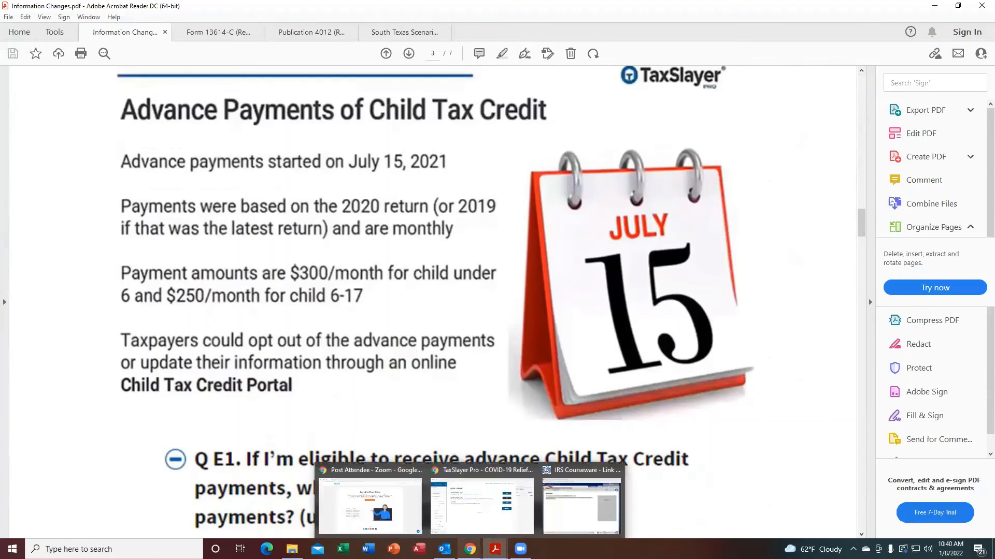
pyautogui.click(470, 523)
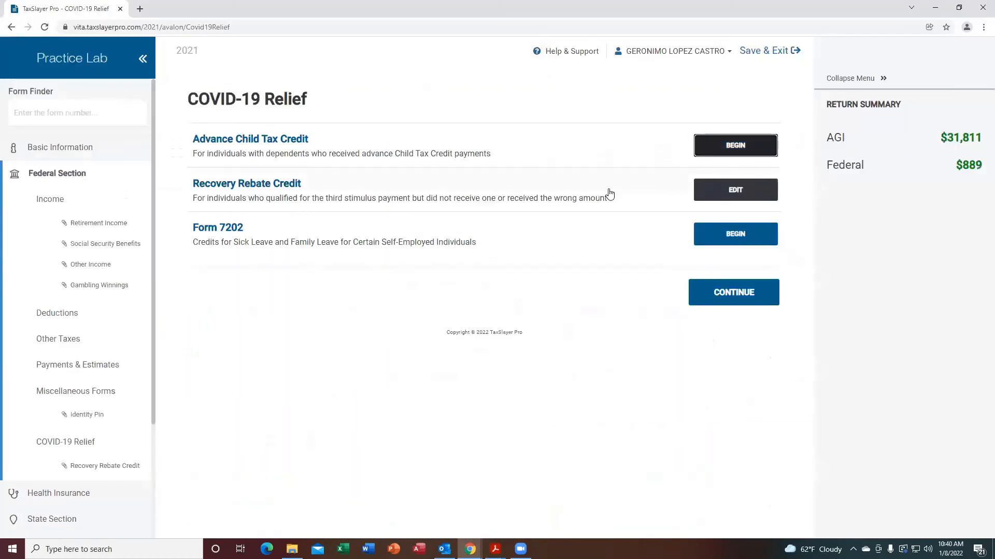
pyautogui.click(738, 151)
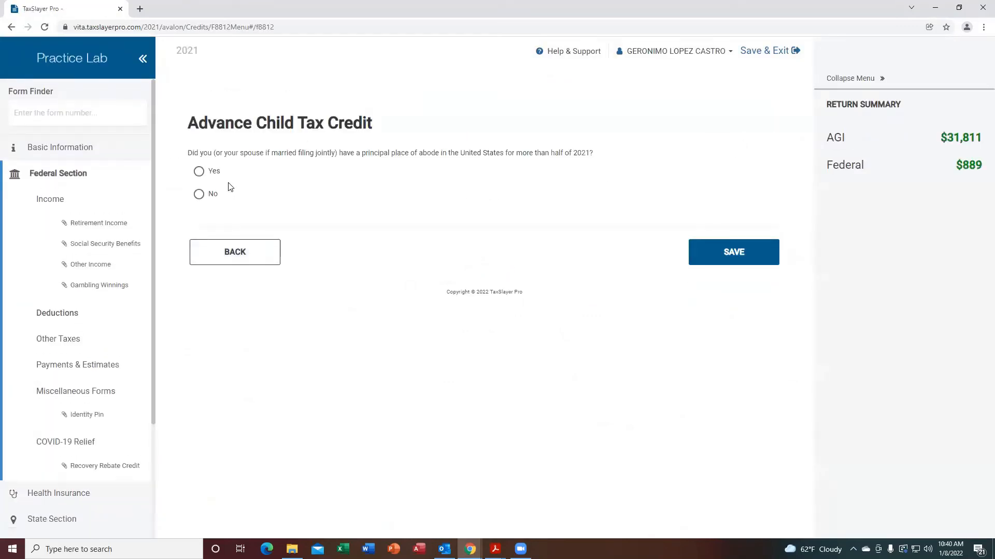
pyautogui.click(198, 173)
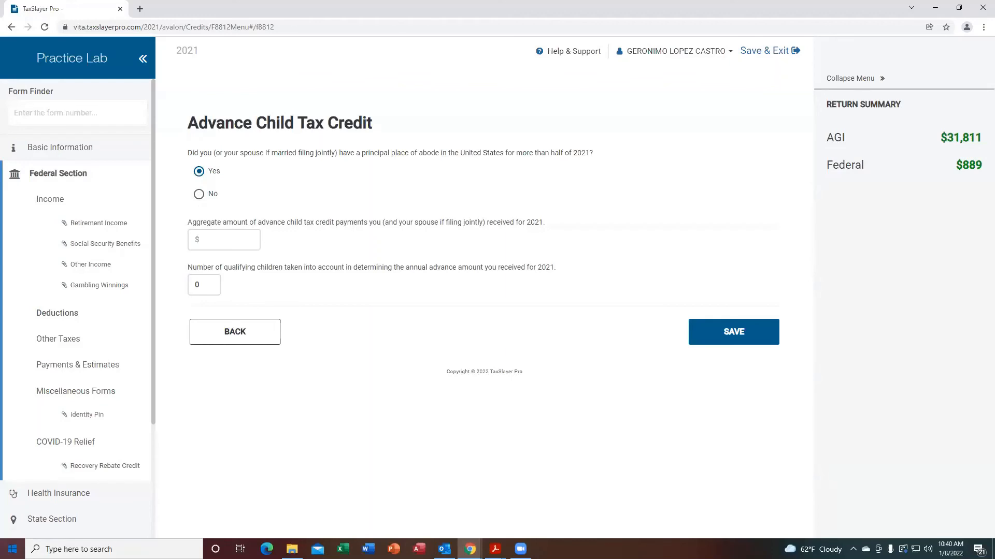
# Calculate 250 times 6 in Calculator and close it.
pyautogui.click(12, 549)
pyautogui.click(57, 370)
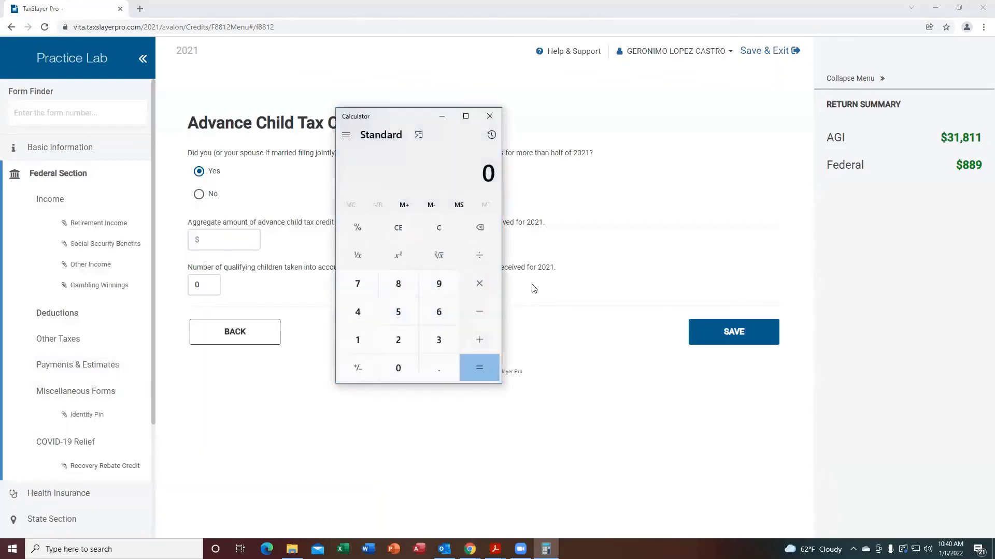
pyautogui.click(397, 340)
pyautogui.click(397, 311)
pyautogui.click(385, 368)
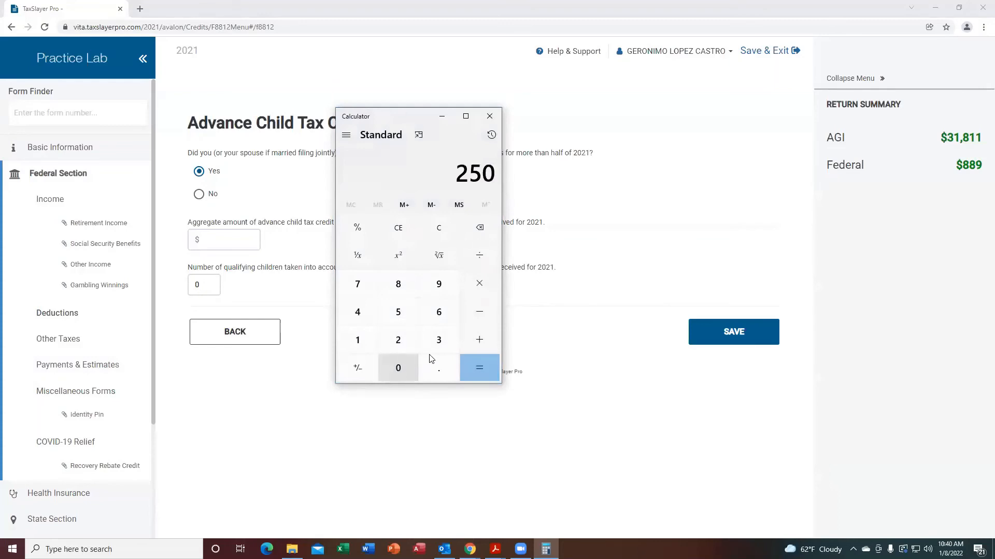
pyautogui.click(477, 290)
pyautogui.click(440, 323)
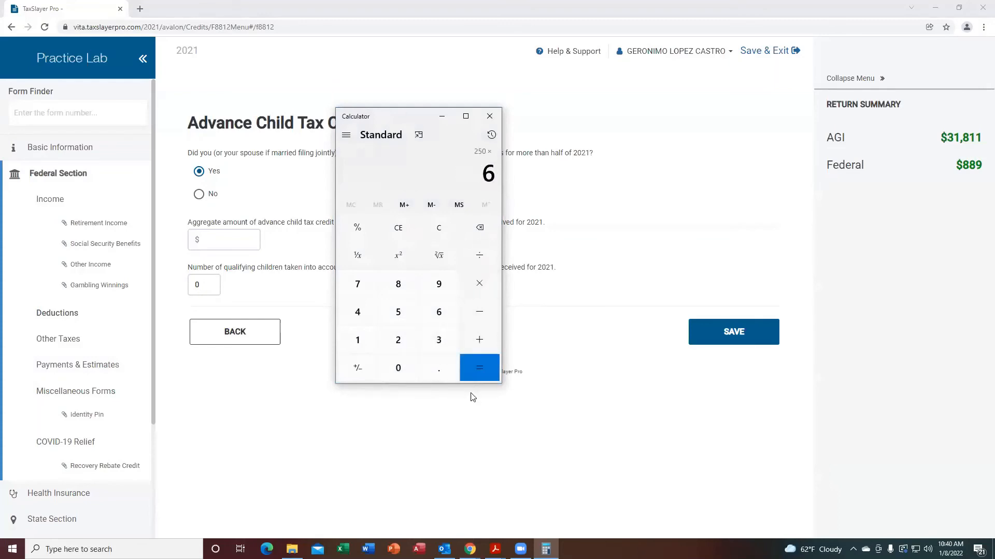
pyautogui.click(477, 368)
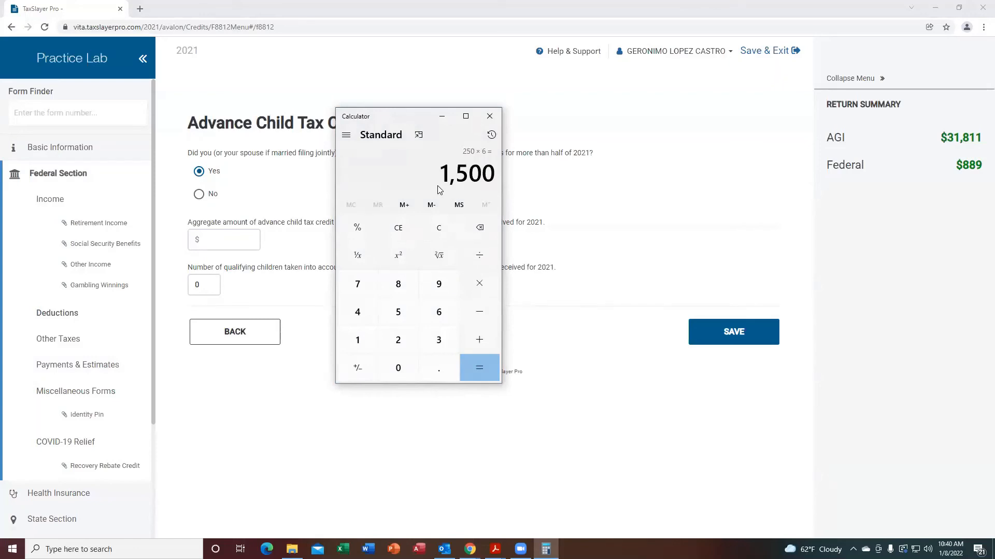
pyautogui.click(489, 116)
# Report $1500 in advance child tax credit payments for 1 qualifying child and save the Advance Child Tax Credit.
pyautogui.click(230, 242)
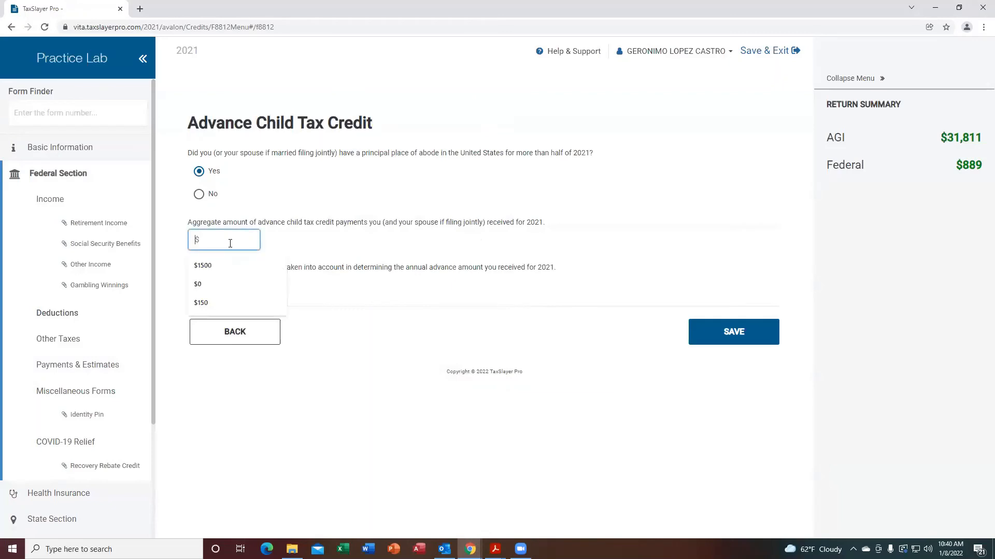
pyautogui.write('1500')
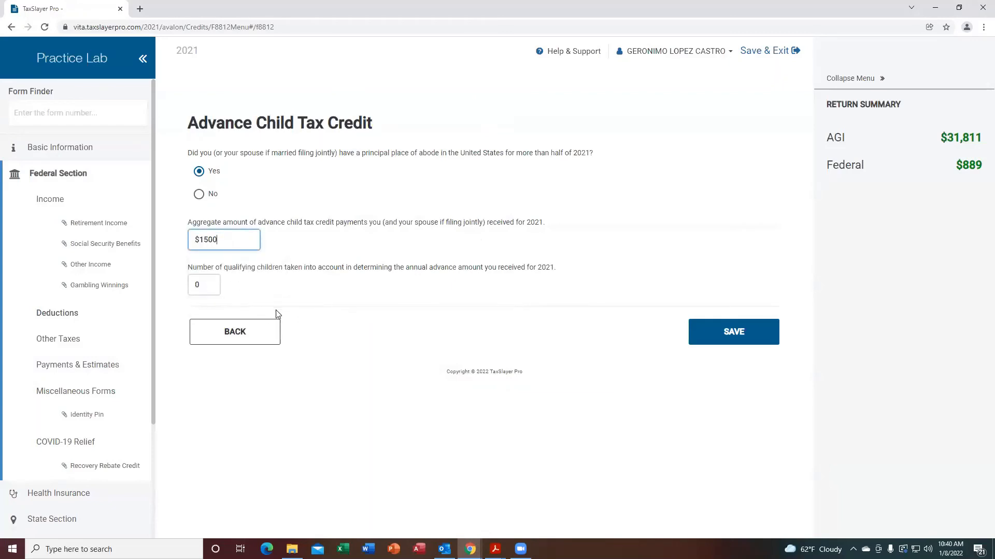
pyautogui.click(200, 286)
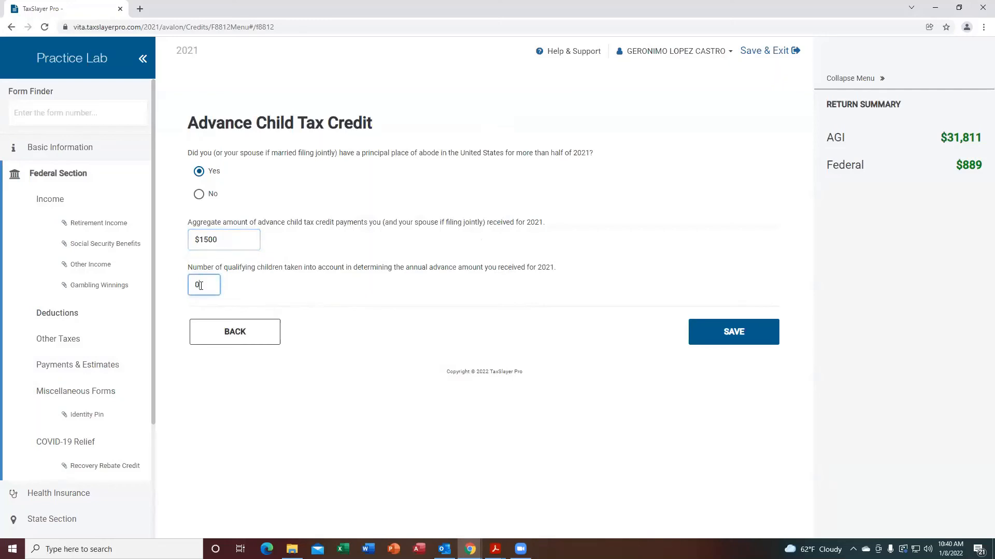
pyautogui.press('BackSpace')
pyautogui.write('1')
pyautogui.click(730, 336)
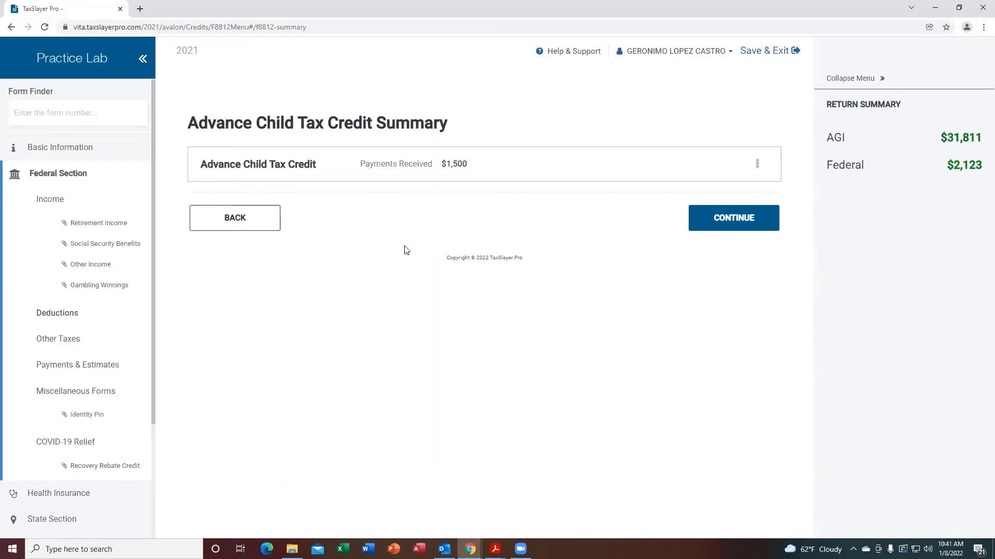
# Continue past the credit summaries and answer No to buying health insurance through HealthCare.gov or a State Marketplace.
pyautogui.click(722, 226)
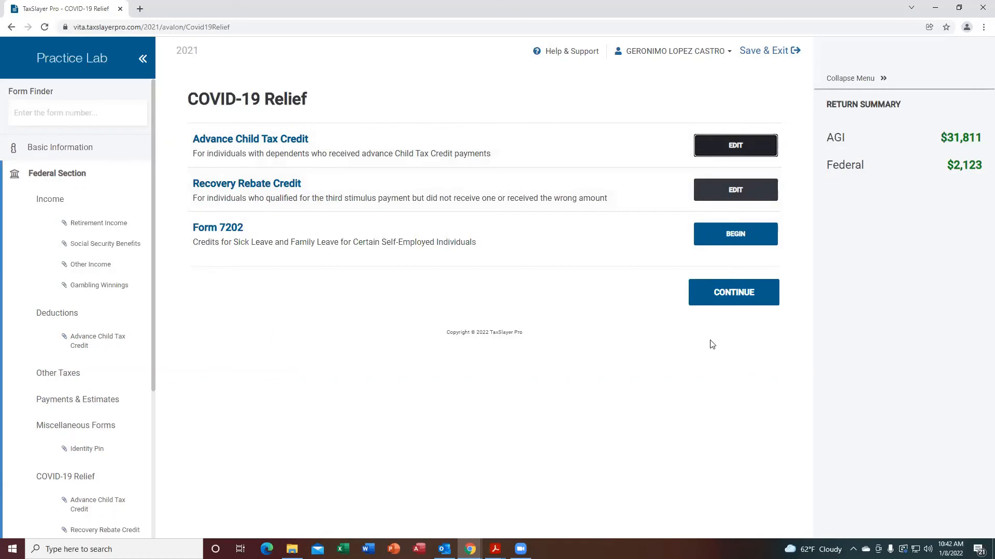
pyautogui.click(732, 293)
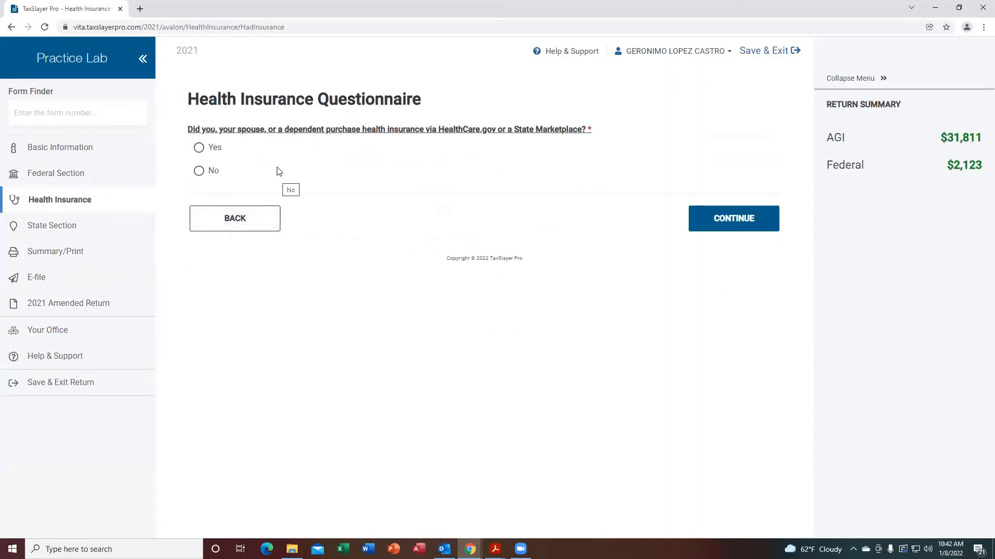
pyautogui.click(199, 172)
pyautogui.click(713, 215)
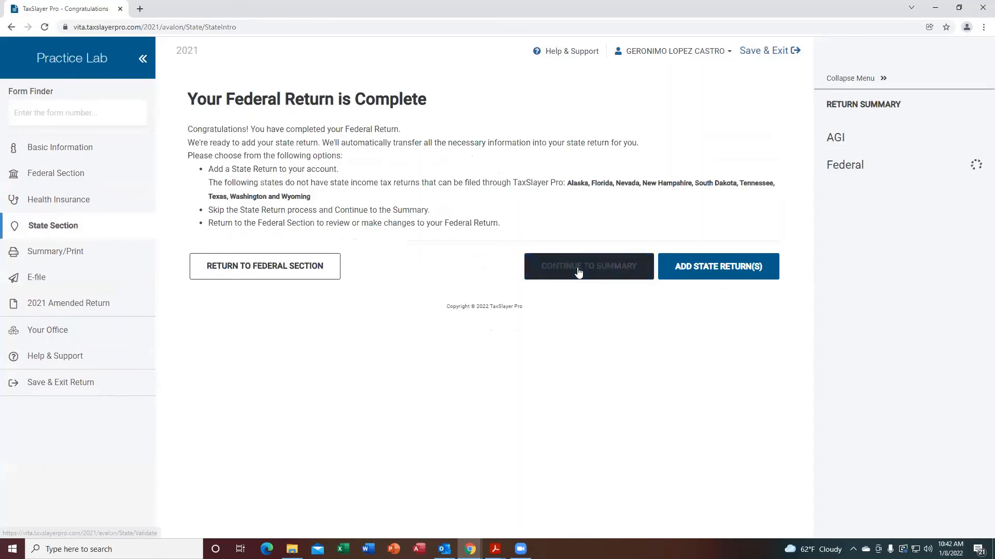
# Skip the state return, open the Tax Return Summary, and review pages 1 and 2 of Form 1040.
pyautogui.click(578, 271)
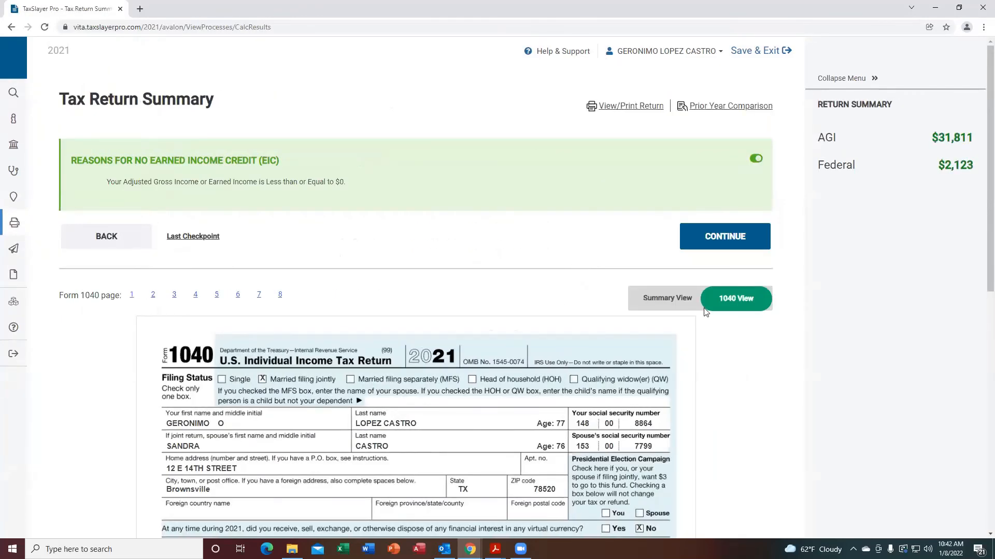
pyautogui.scroll(-3, 980, 151)
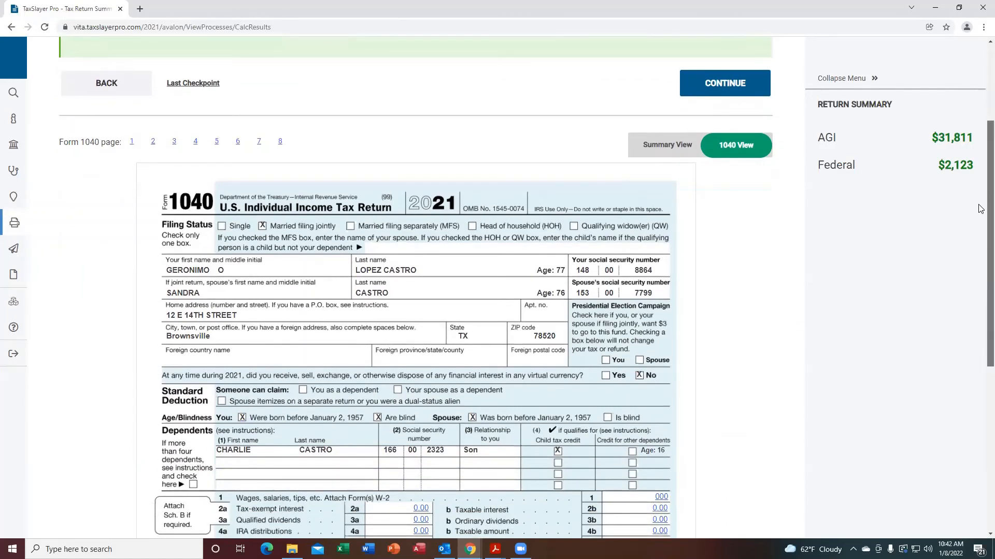
pyautogui.scroll(-3, 981, 209)
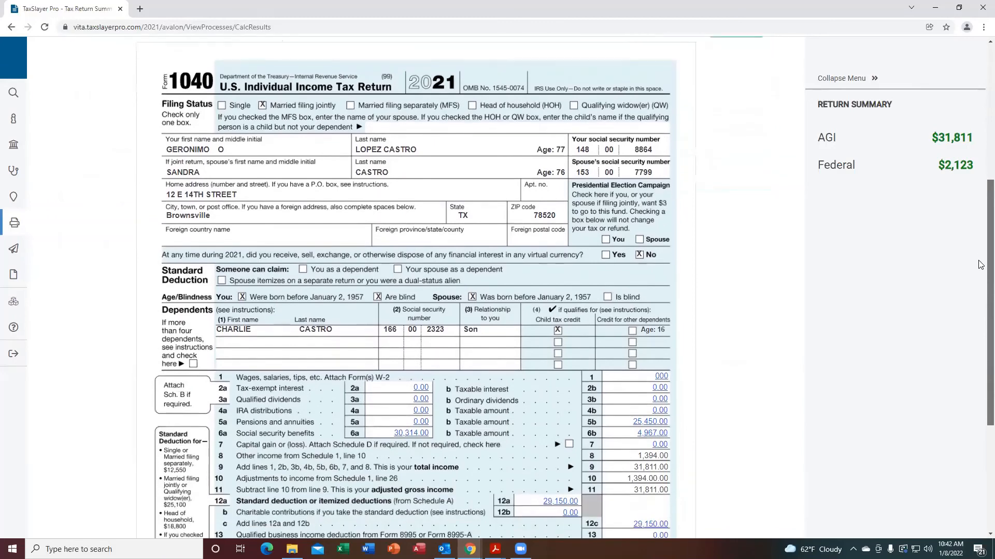
pyautogui.scroll(-3, 980, 265)
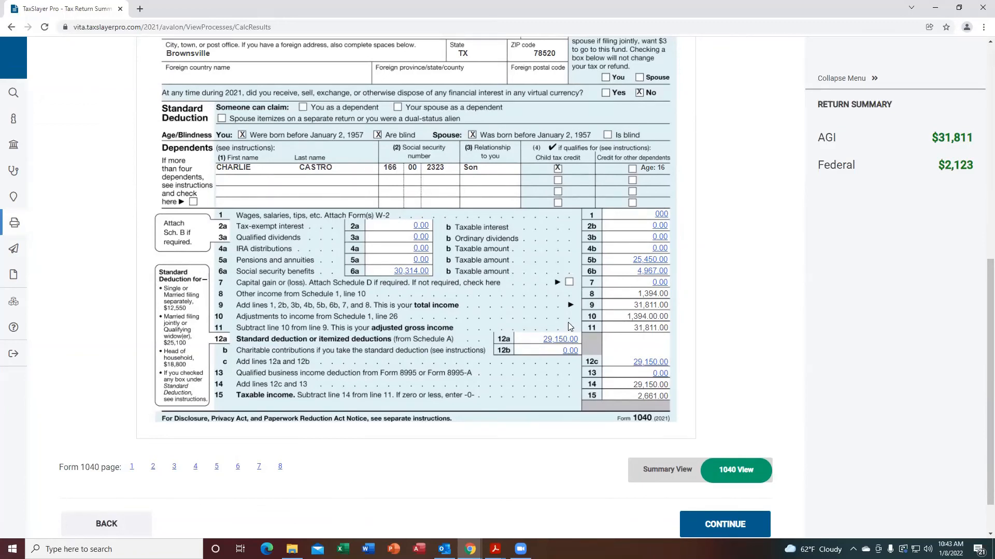
pyautogui.scroll(1, 147, 425)
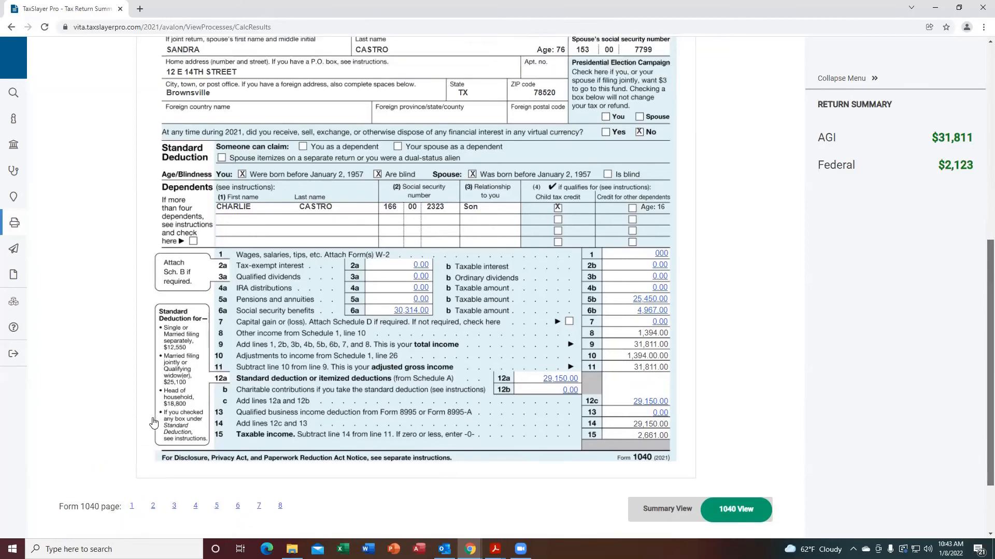
pyautogui.scroll(-1, 153, 423)
pyautogui.scroll(-1, 154, 423)
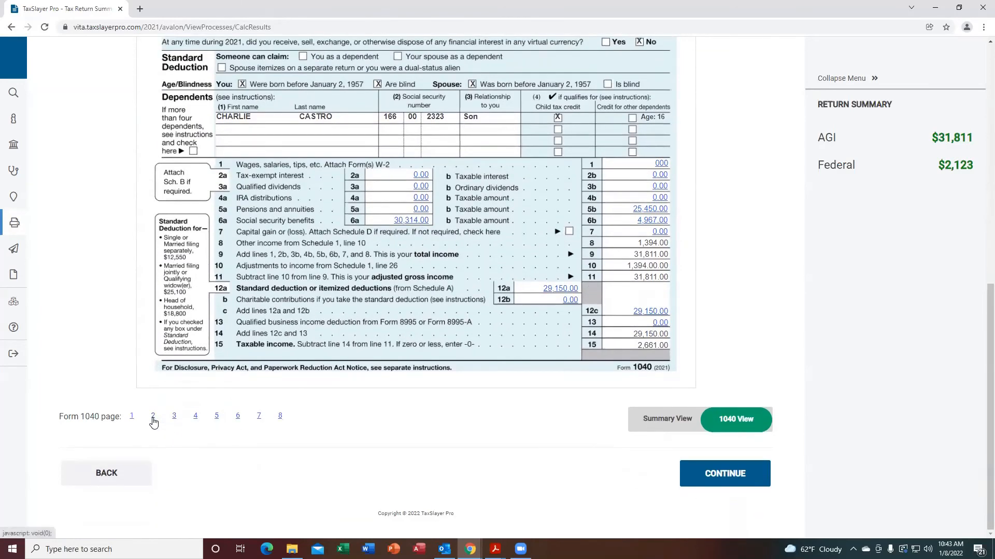
pyautogui.click(153, 418)
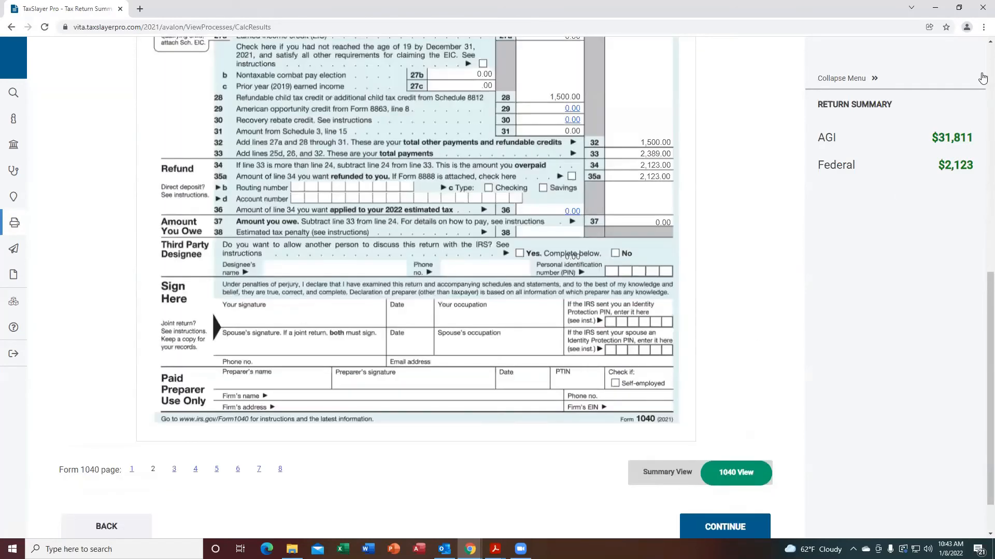
pyautogui.scroll(5, 990, 41)
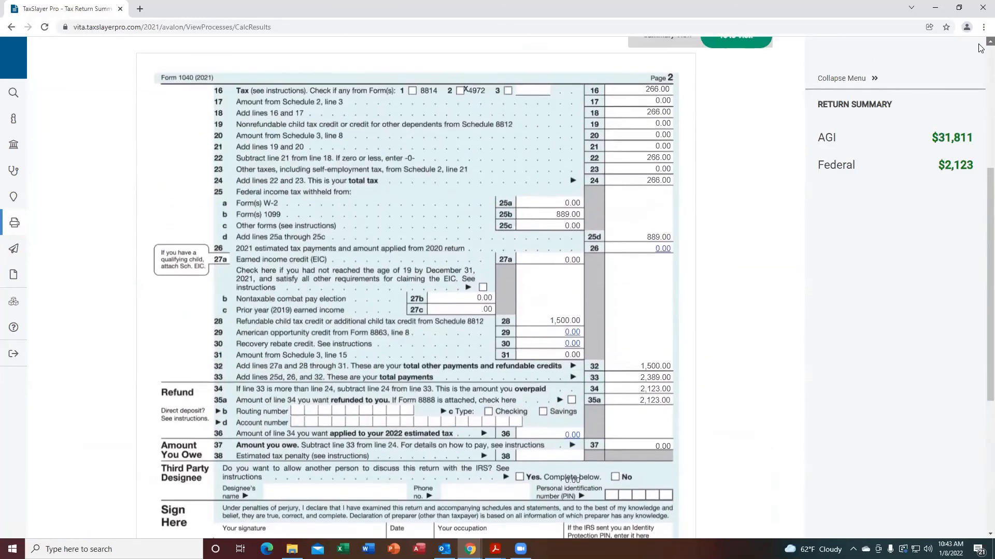
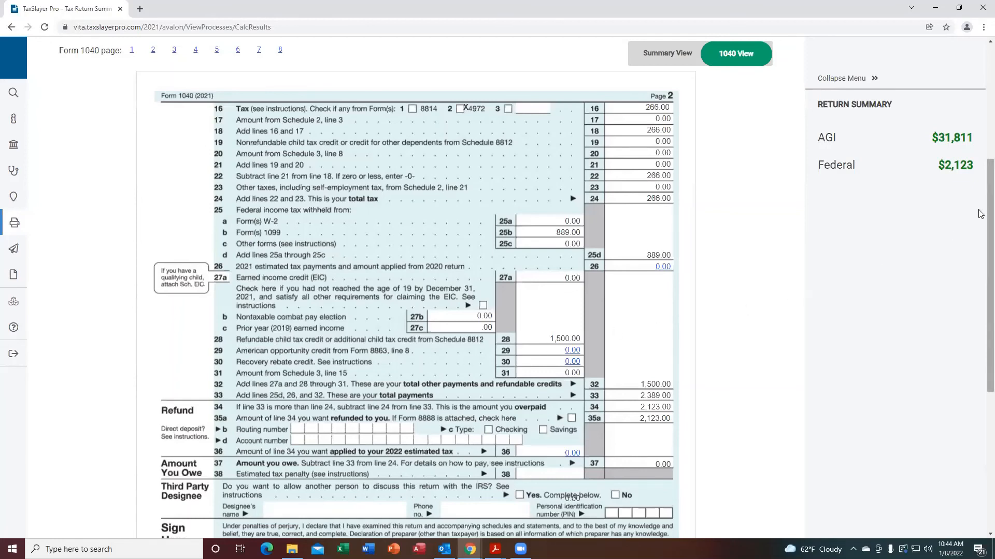
# Review the rest of Form 1040 page 2, including the refund and signature sections, then return to page 1.
pyautogui.moveTo(980, 214)
pyautogui.mouseDown()
pyautogui.moveTo(980, 322)
pyautogui.moveTo(980, 230)
pyautogui.mouseUp()
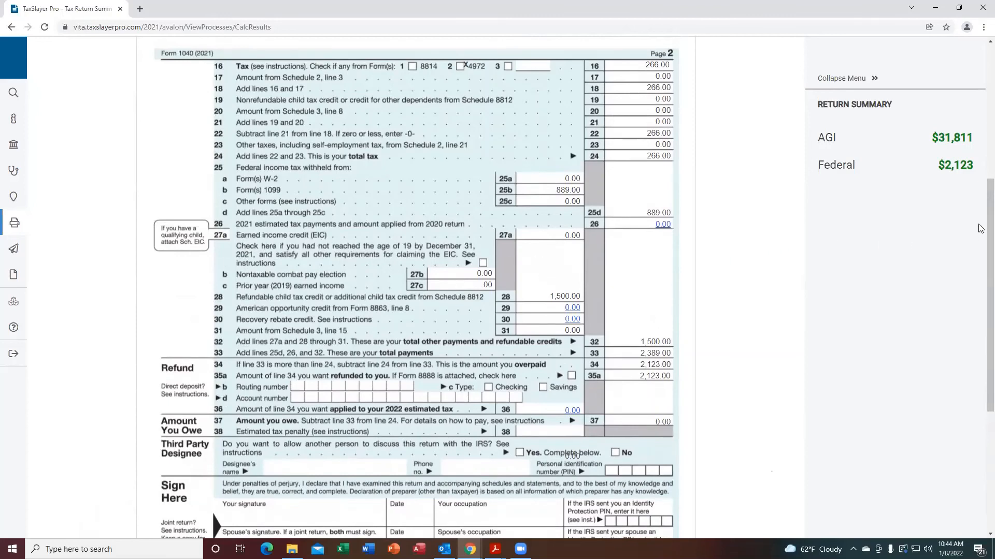
pyautogui.moveTo(989, 222); pyautogui.dragTo(970, 66)
pyautogui.scroll(-4, 973, 257)
pyautogui.scroll(-5, 959, 295)
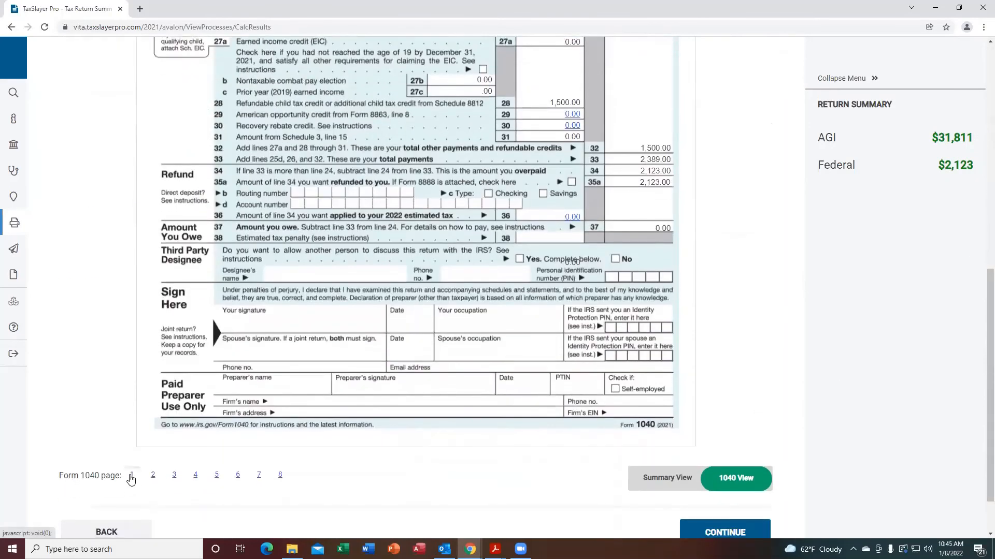
pyautogui.click(132, 475)
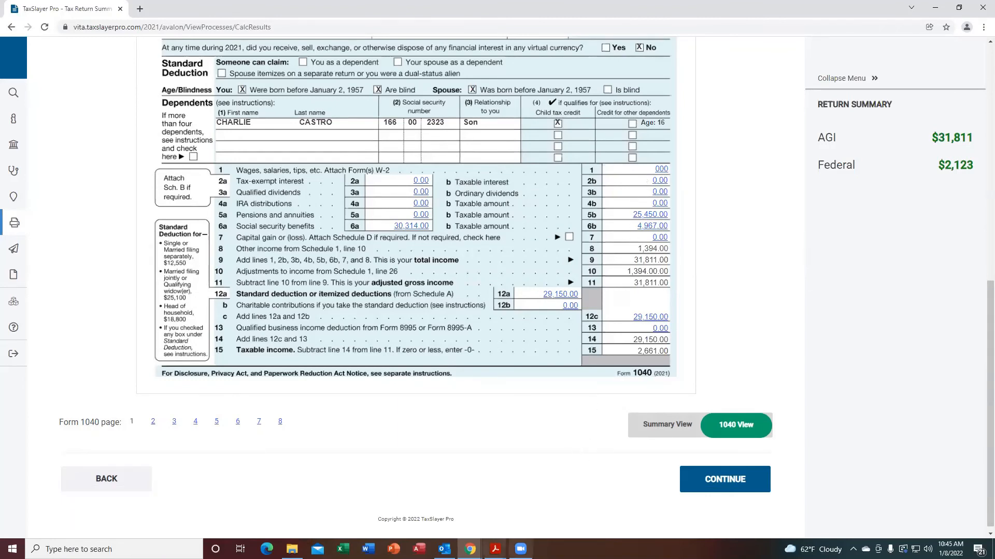
# Switch to Publication 4012 in Acrobat Reader and jump from its table of contents to the Earned Income Table.
pyautogui.moveTo(495, 549)
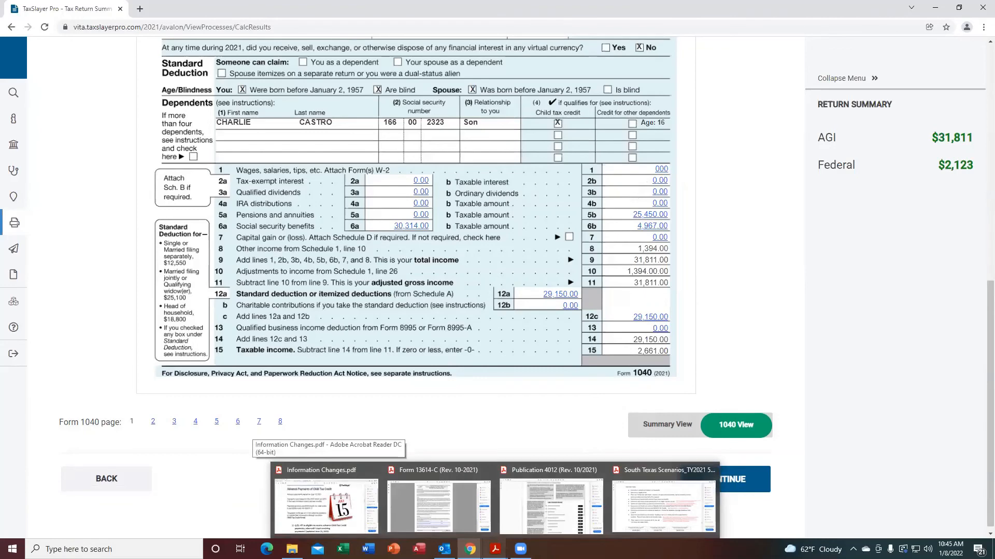
pyautogui.click(551, 505)
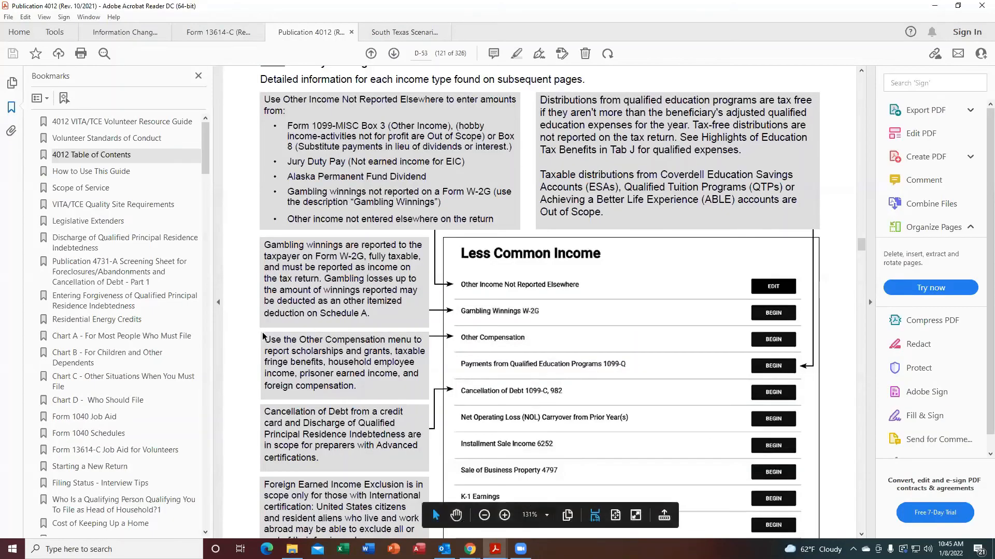
pyautogui.click(72, 157)
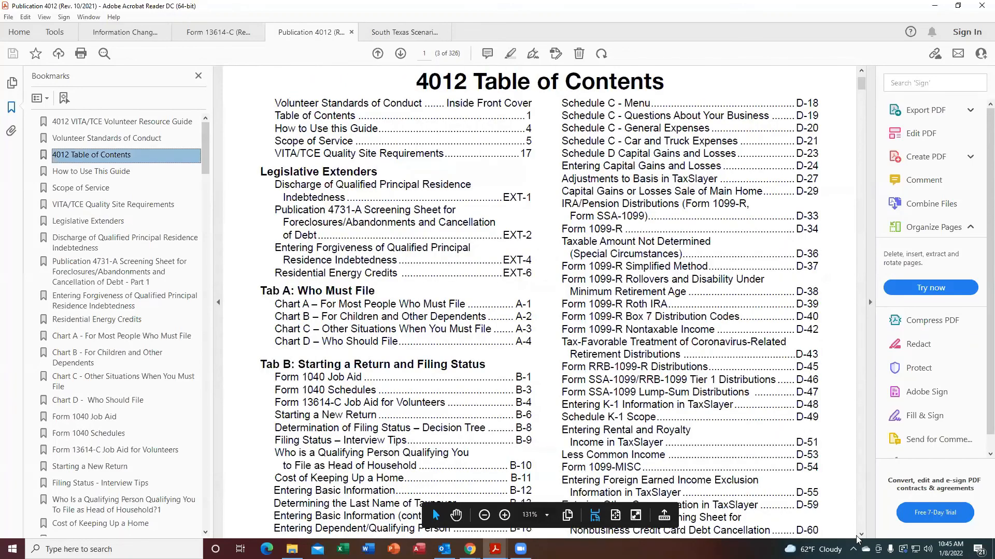
pyautogui.scroll(-8, 861, 535)
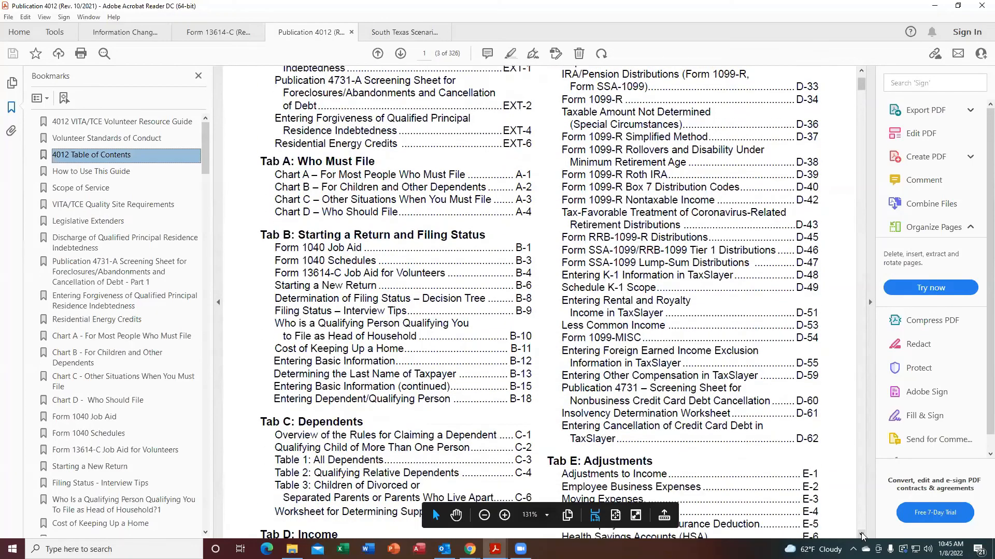
pyautogui.scroll(-20, 862, 536)
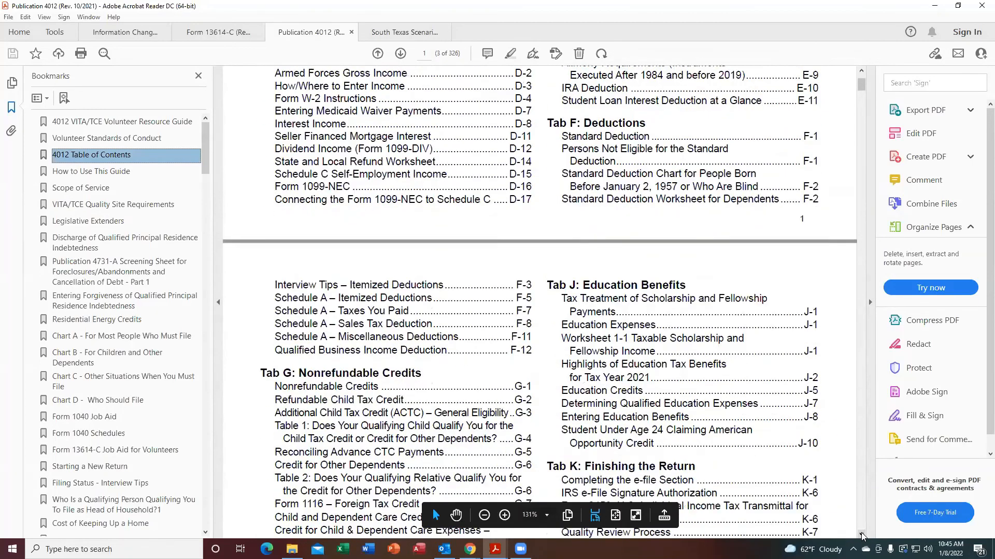
pyautogui.scroll(-7, 861, 535)
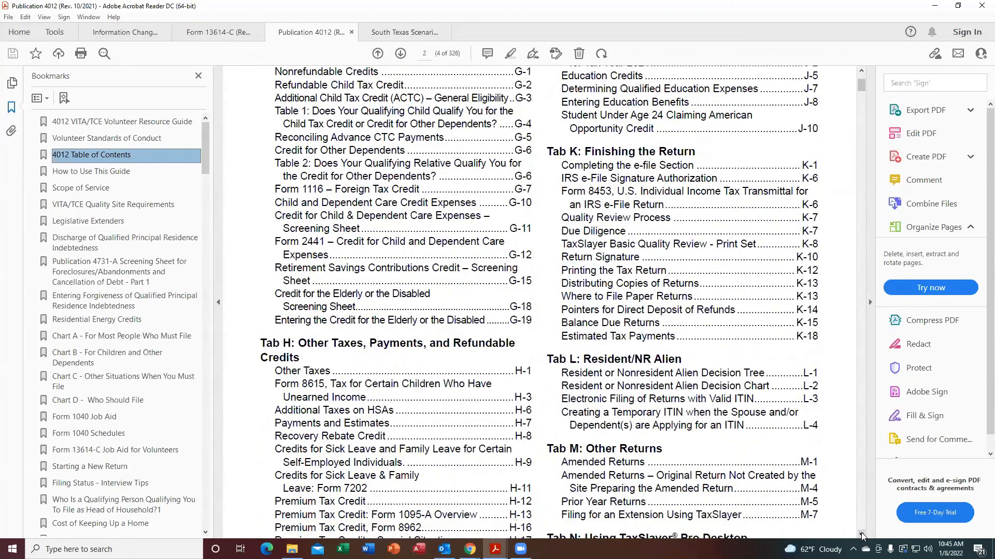
pyautogui.scroll(-12, 862, 535)
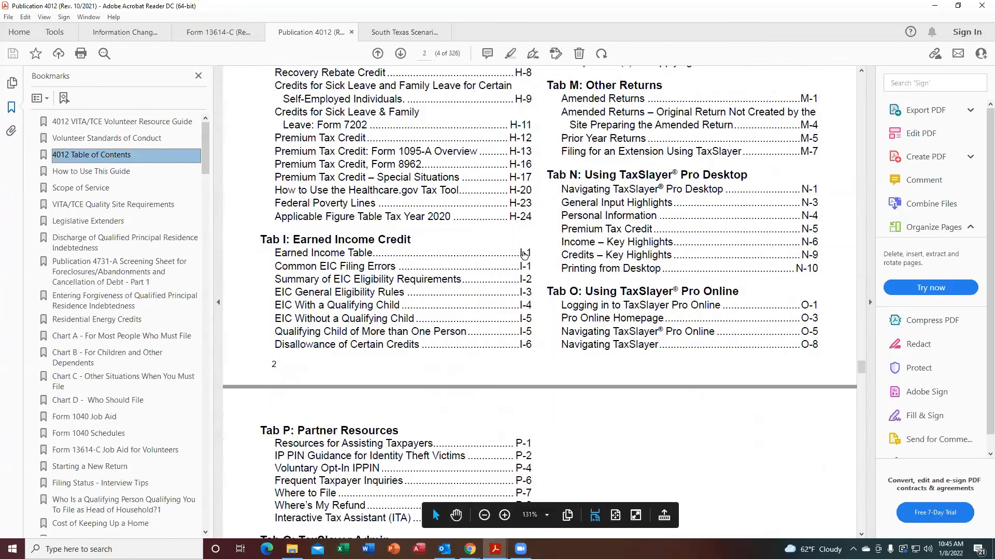
pyautogui.click(524, 254)
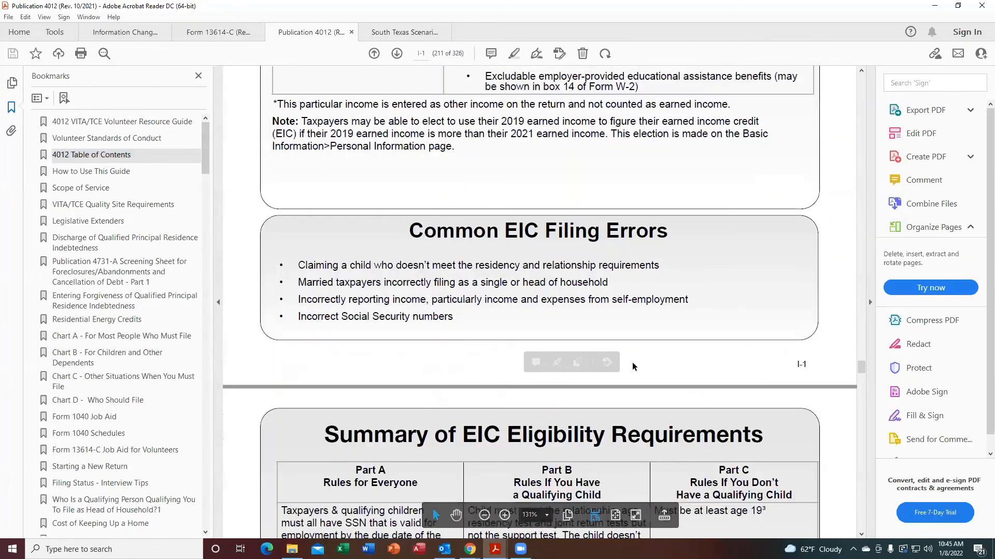
# Examine the Earned Income Table's lists of income that is and is not earned income for EIC.
pyautogui.click(861, 72)
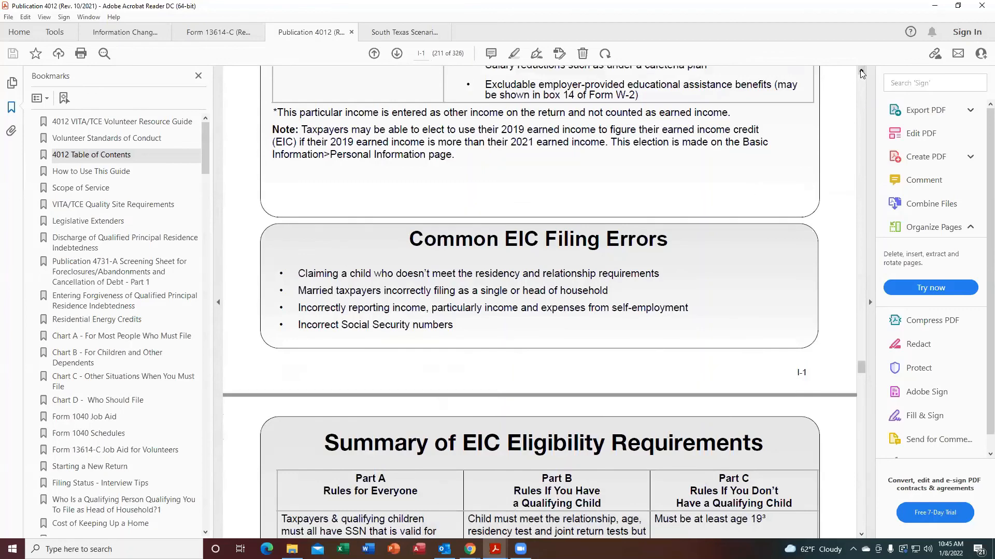
pyautogui.click(861, 72)
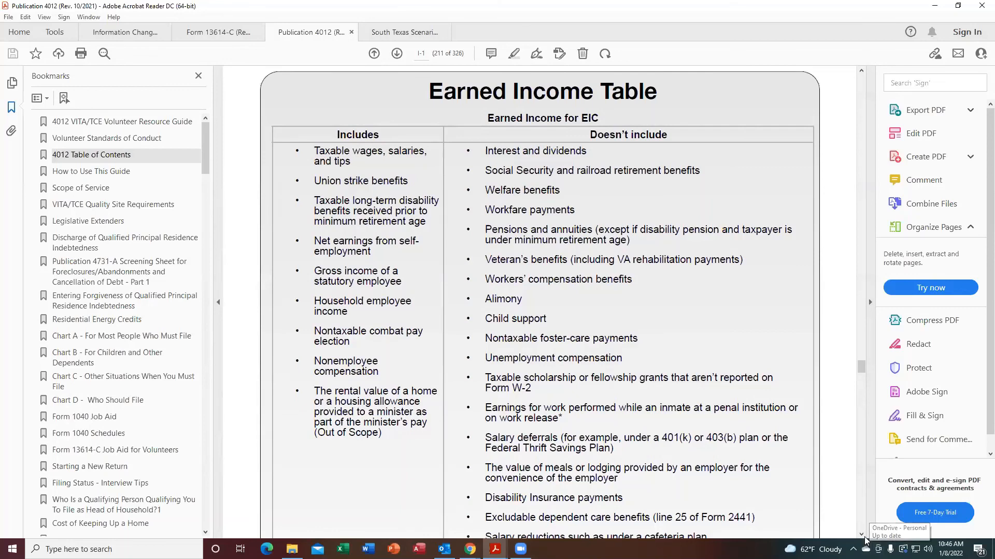
pyautogui.scroll(-3, 861, 534)
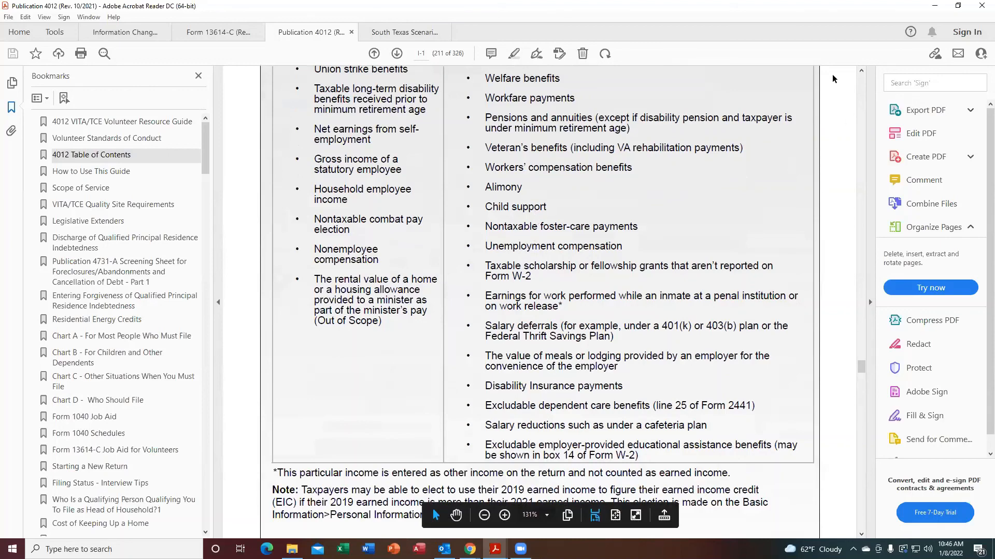
pyautogui.click(861, 71)
pyautogui.scroll(3, 862, 74)
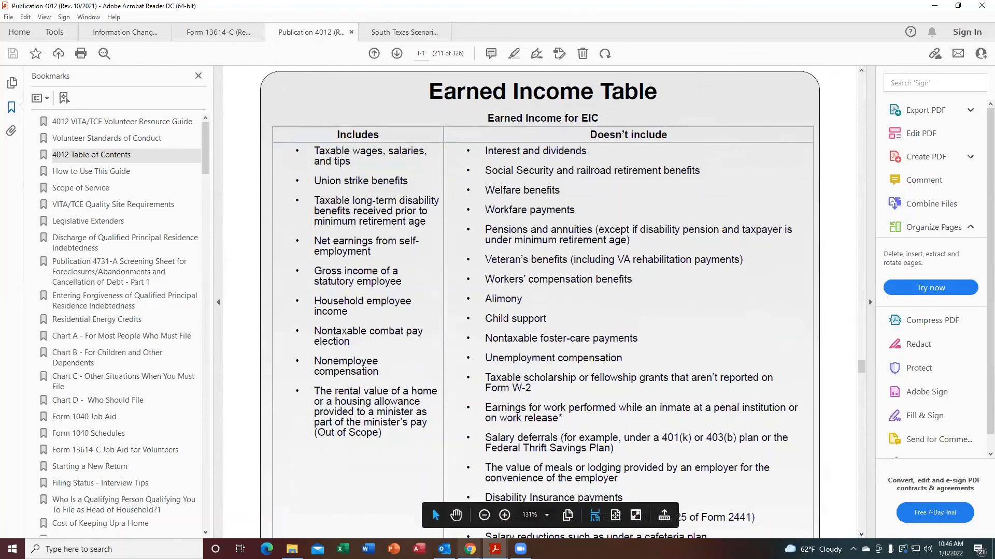
# Return to the tax return in the browser and review Form 1040 page 2 again.
pyautogui.moveTo(470, 549)
pyautogui.click(503, 513)
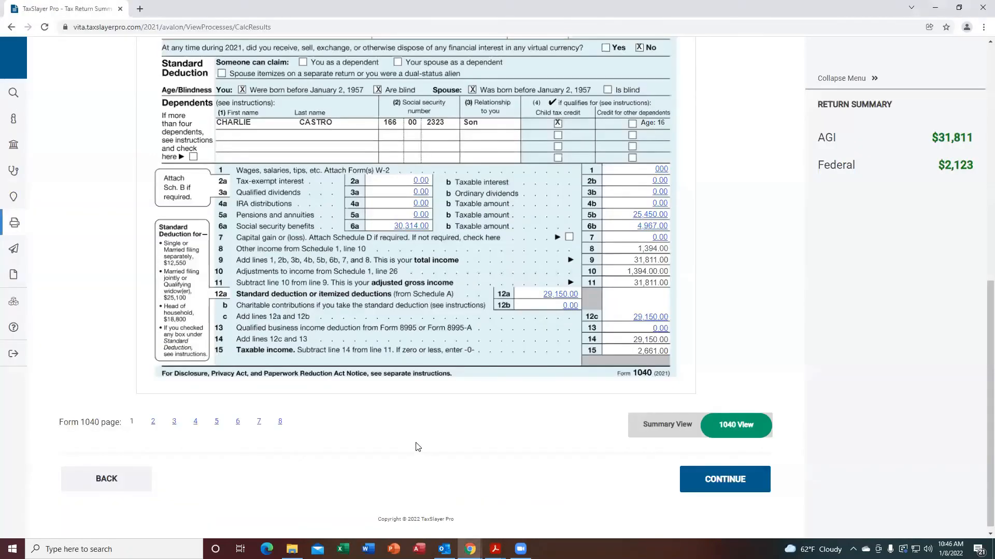
pyautogui.click(153, 423)
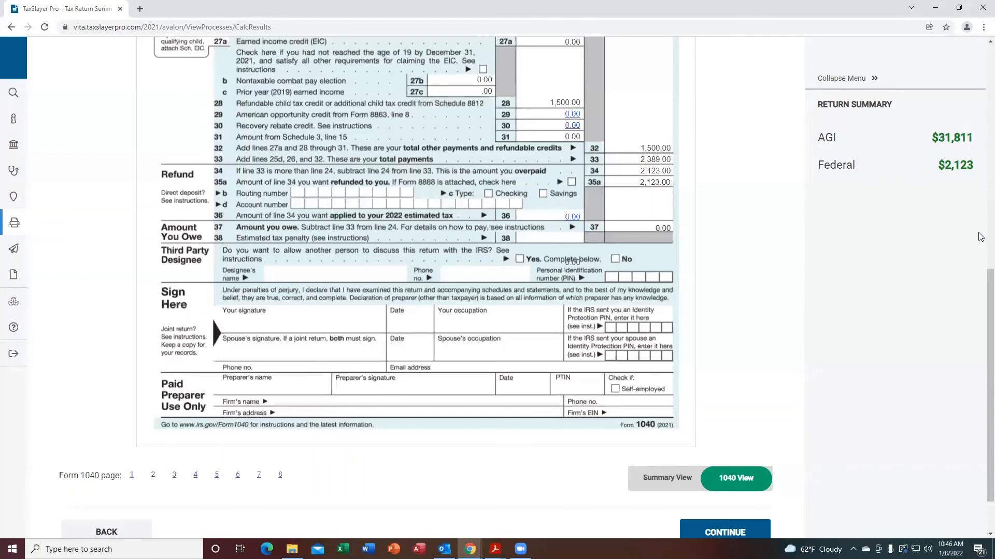
pyautogui.scroll(3, 984, 280)
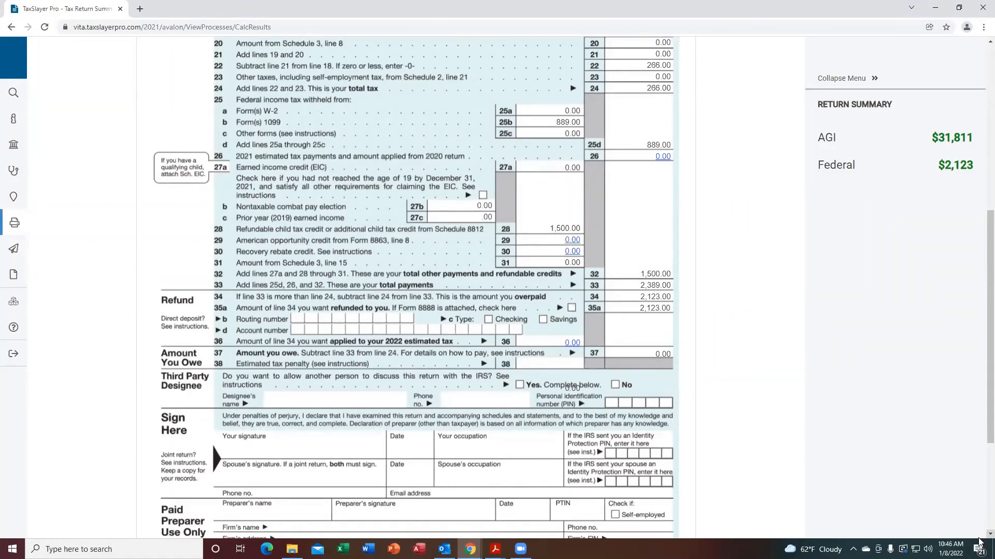
# Continue from the return summary and past the gambling-losses warning to the e-file return details.
pyautogui.scroll(-4, 979, 538)
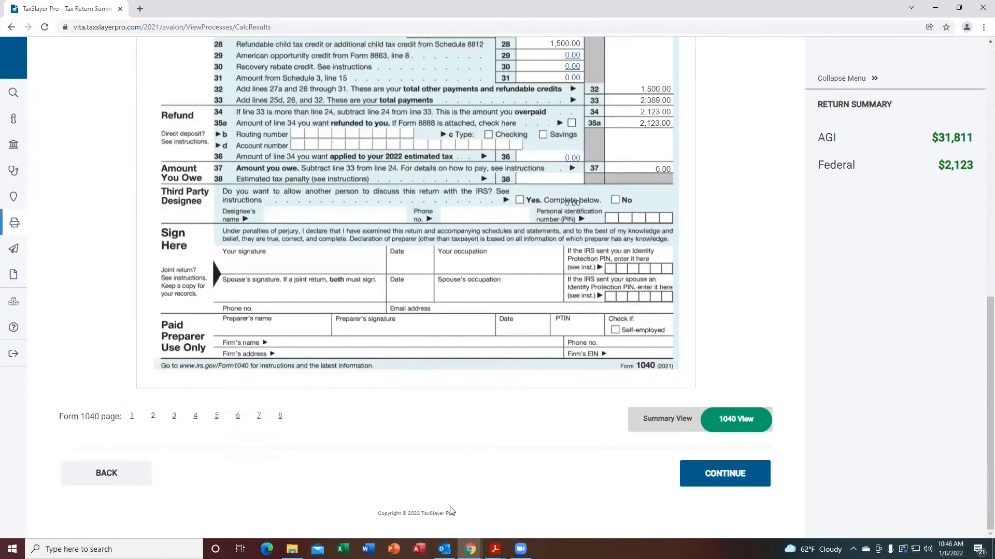
pyautogui.click(730, 480)
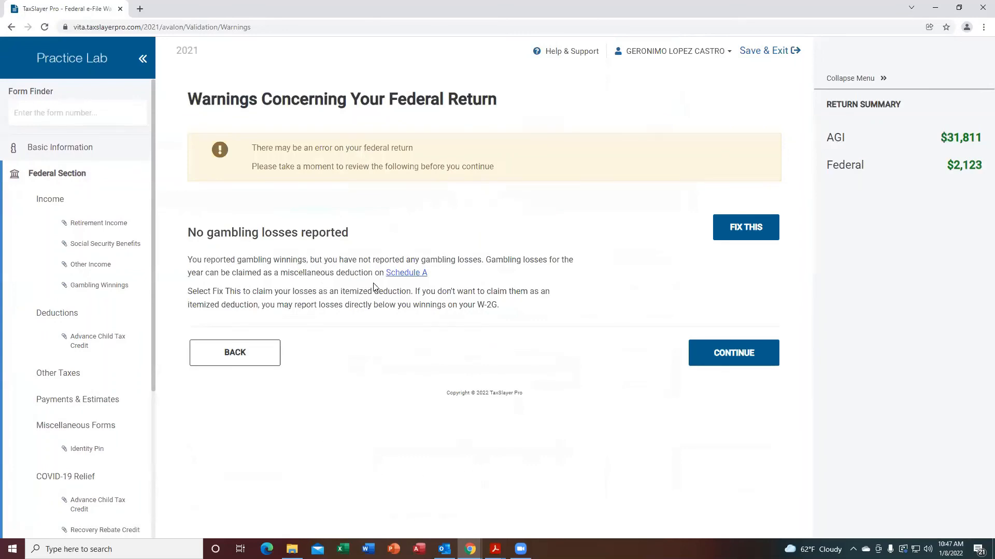
pyautogui.click(730, 355)
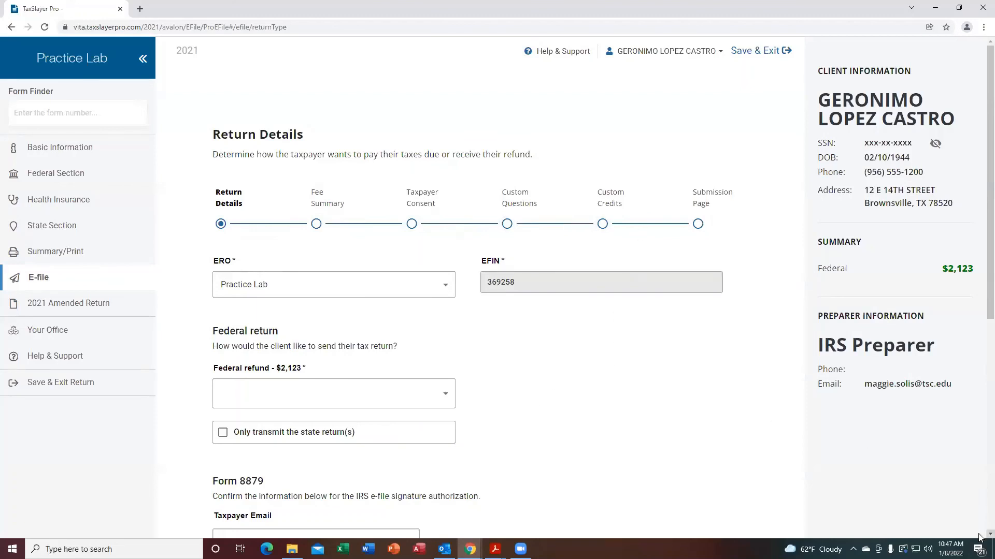
# Set the federal refund delivery method to E-file: Direct Deposit.
pyautogui.scroll(-3, 979, 537)
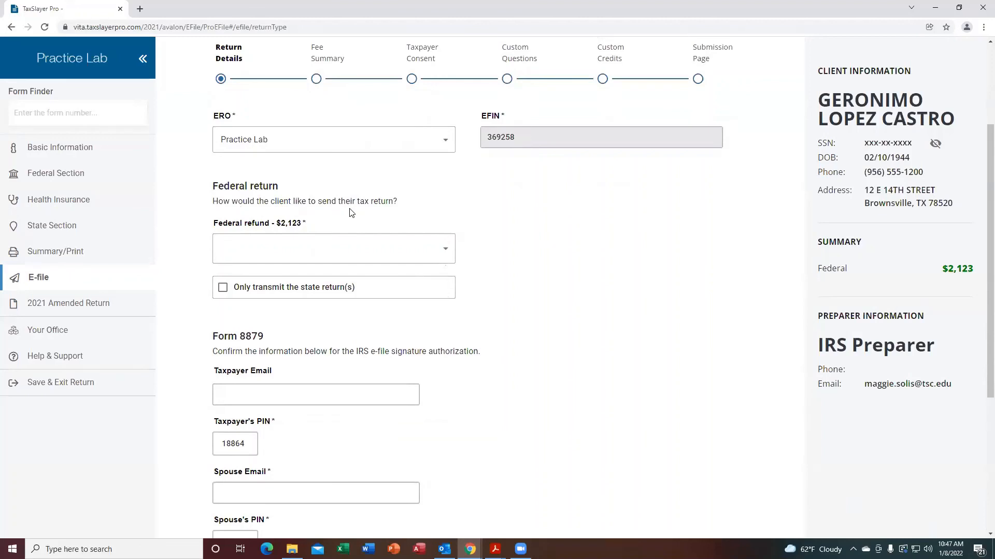
pyautogui.click(449, 255)
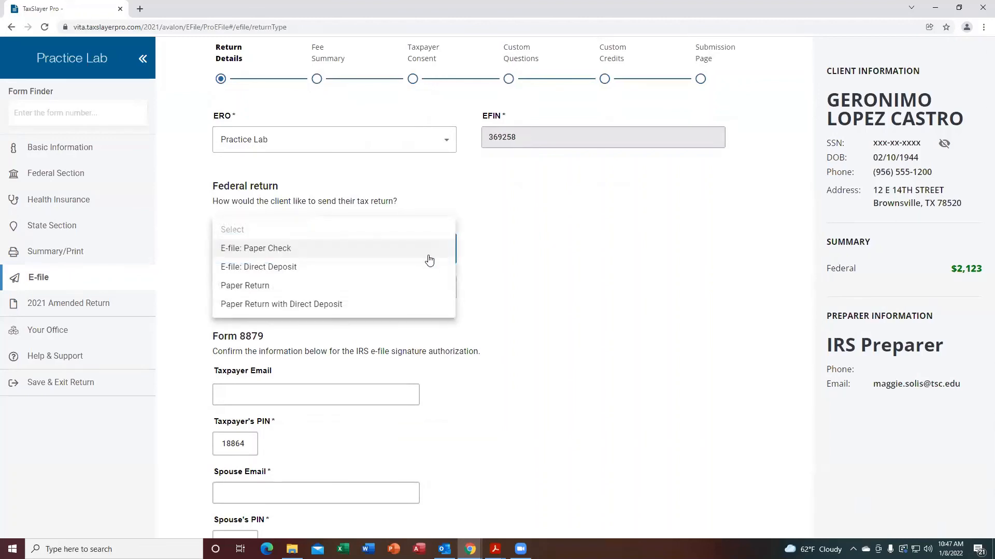
pyautogui.click(259, 268)
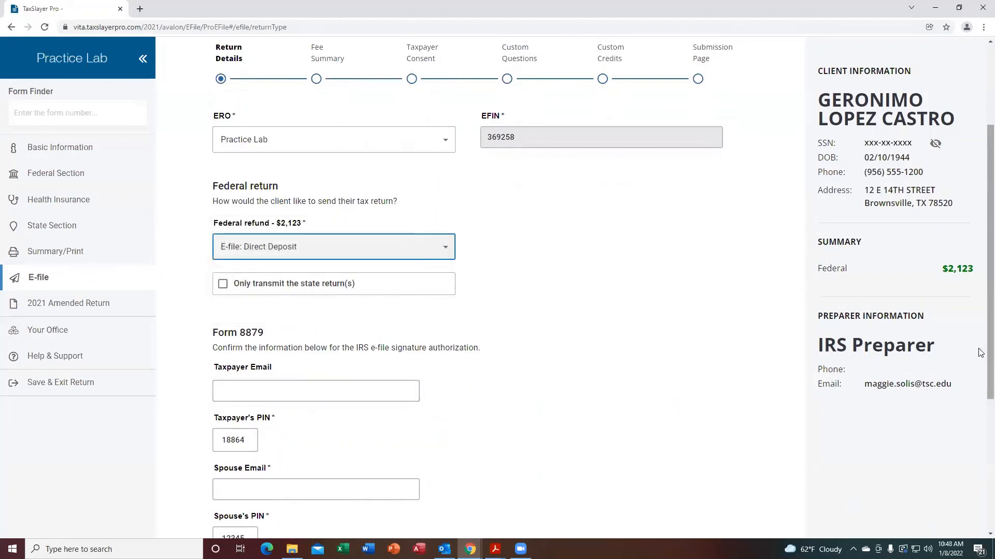
# Continue past the Form 8879 signature details and the Fee Summary without entering any fees.
pyautogui.scroll(-3, 980, 355)
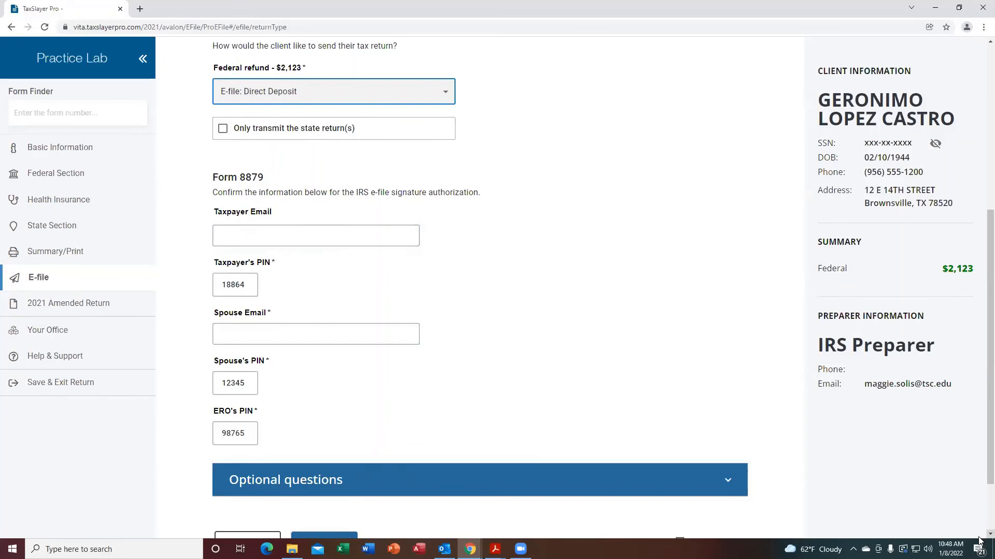
pyautogui.scroll(-3, 979, 538)
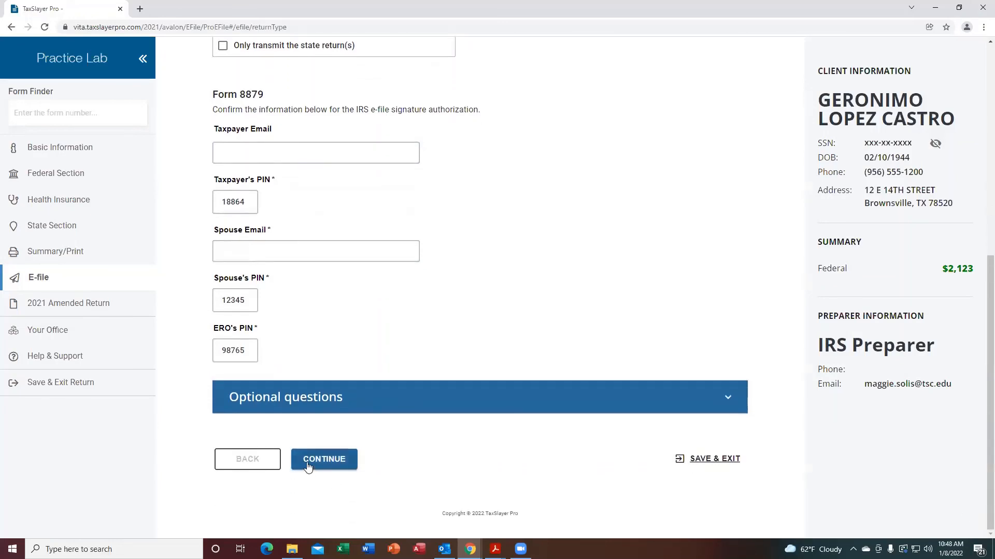
pyautogui.click(308, 466)
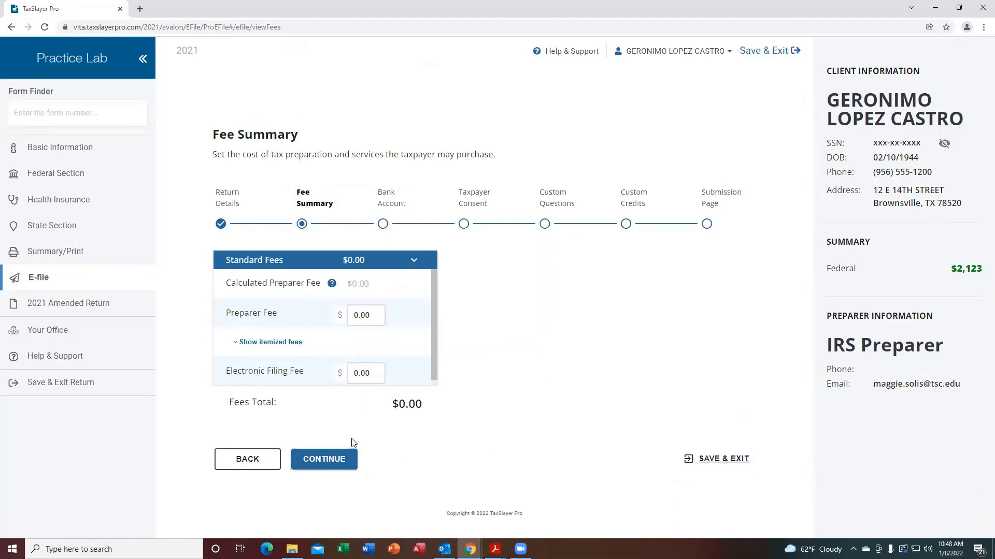
pyautogui.click(318, 463)
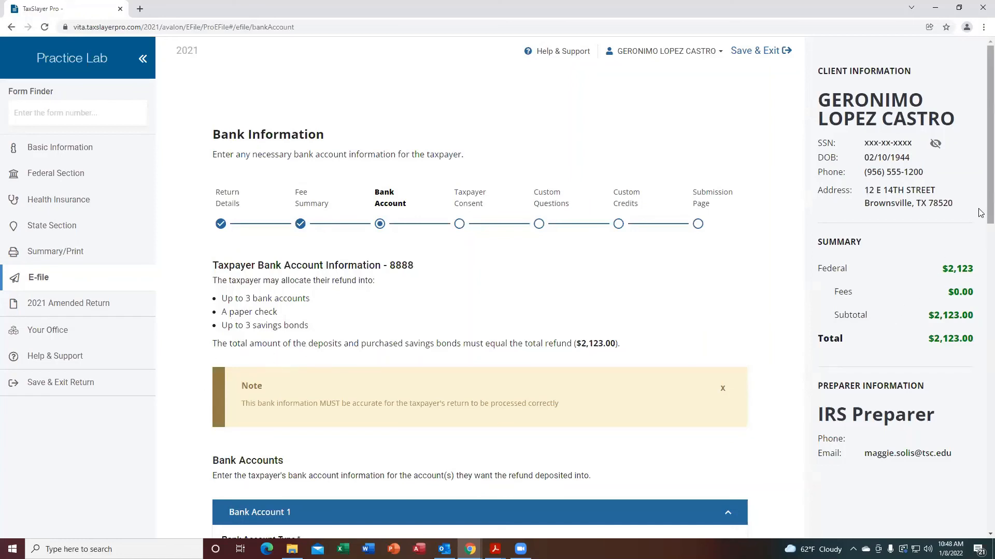
# Choose Checking as the account type for Bank Account 1.
pyautogui.scroll(-1, 981, 218)
pyautogui.scroll(-3, 981, 243)
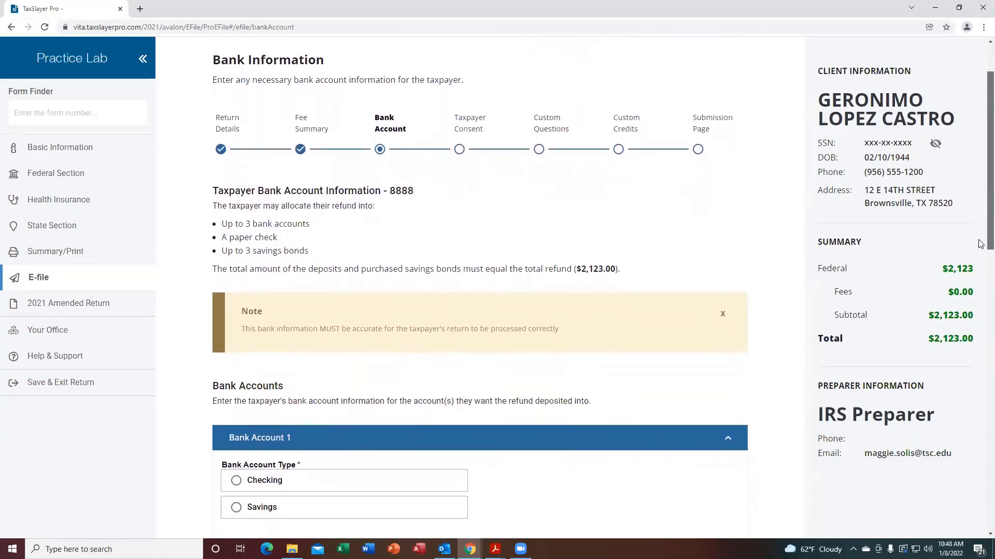
pyautogui.scroll(-2, 981, 293)
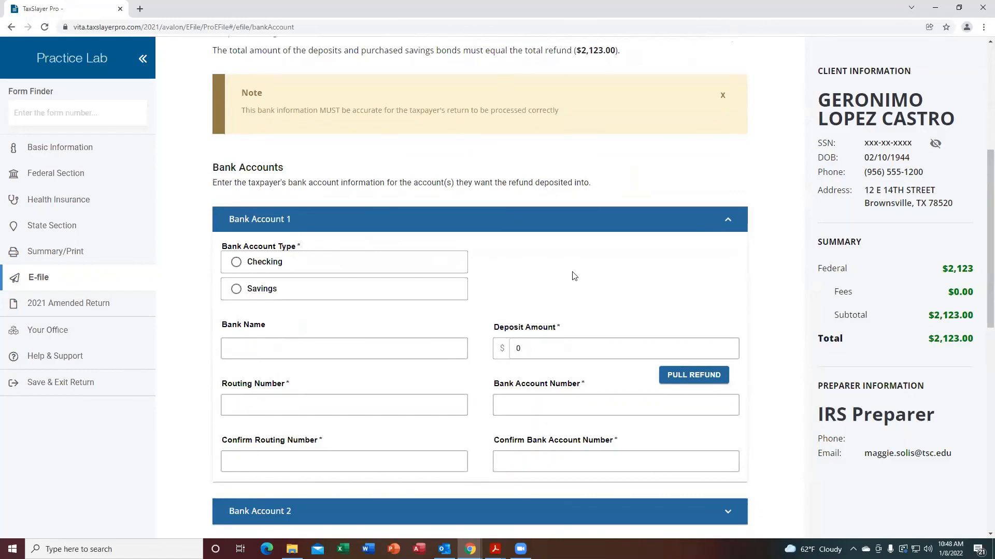
pyautogui.scroll(-2, 980, 228)
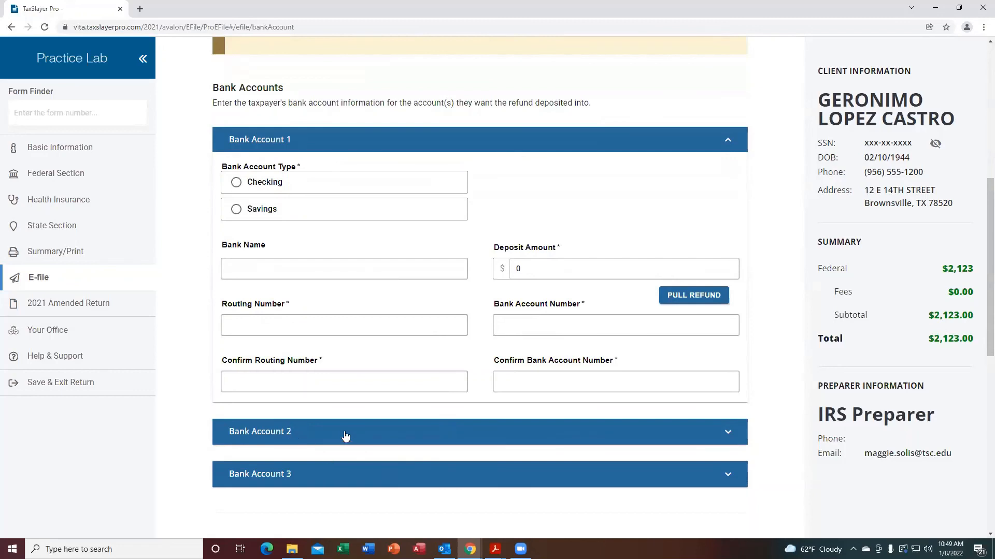
pyautogui.click(540, 273)
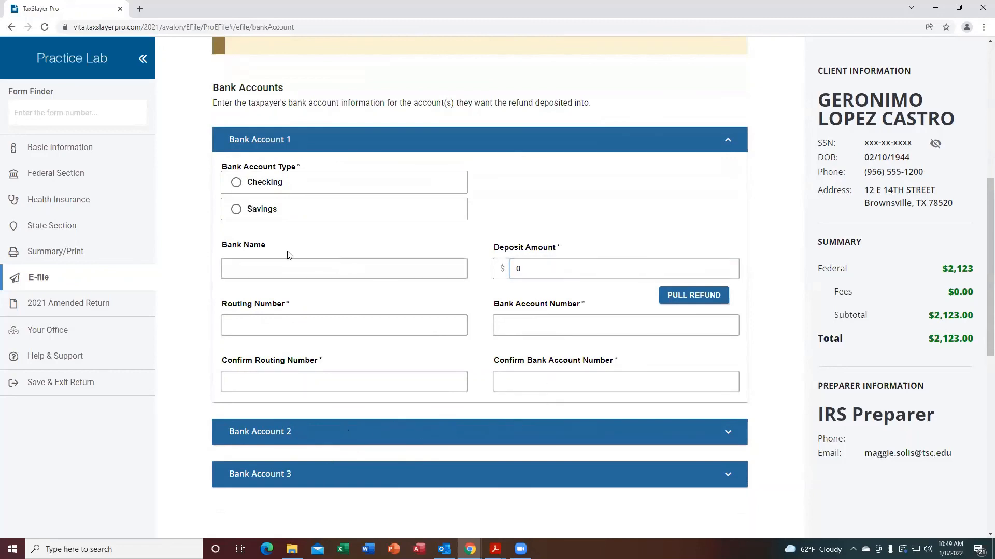
pyautogui.click(236, 183)
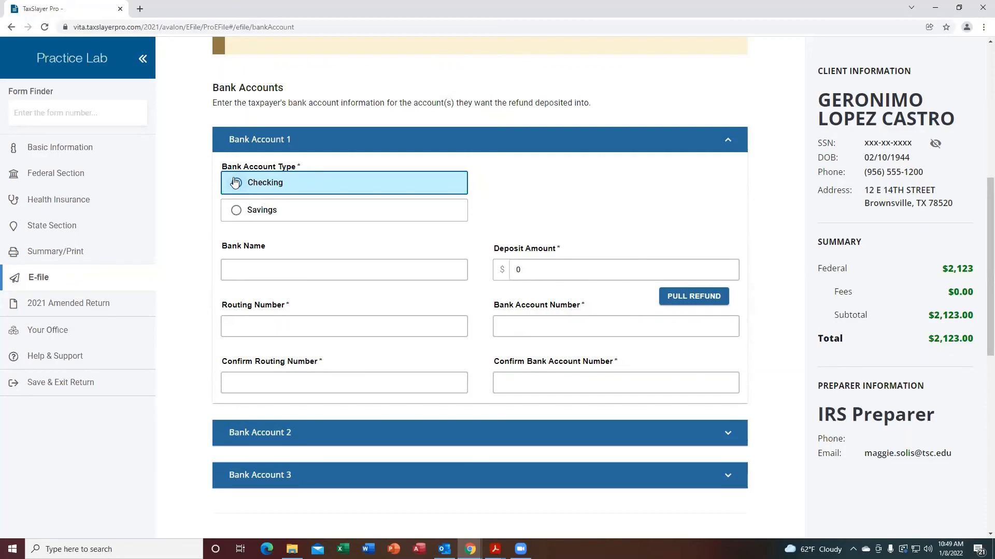
# Enter CHOICE BANK as the bank name and 111000614 as the routing number.
pyautogui.click(318, 245)
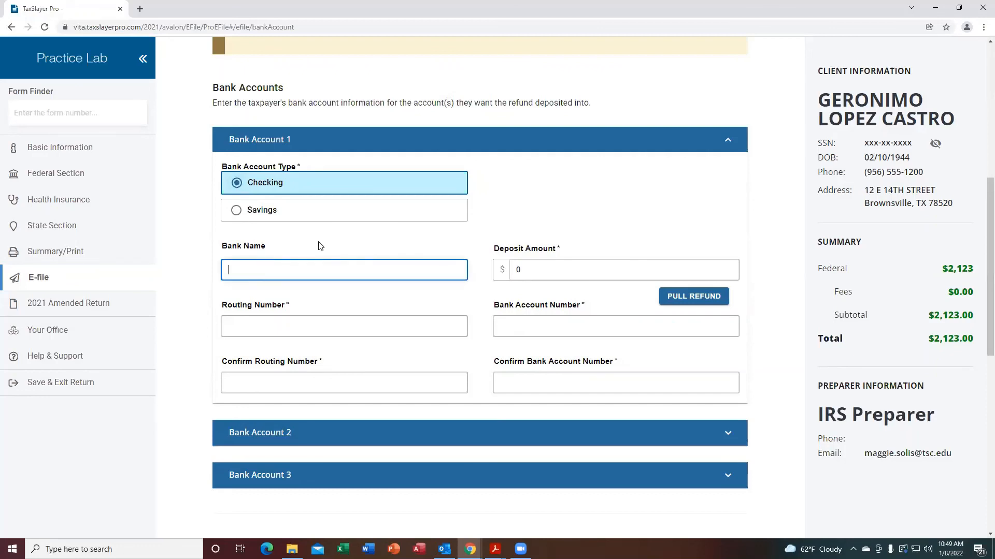
pyautogui.write('CHOICE BANK')
pyautogui.press('Tab')
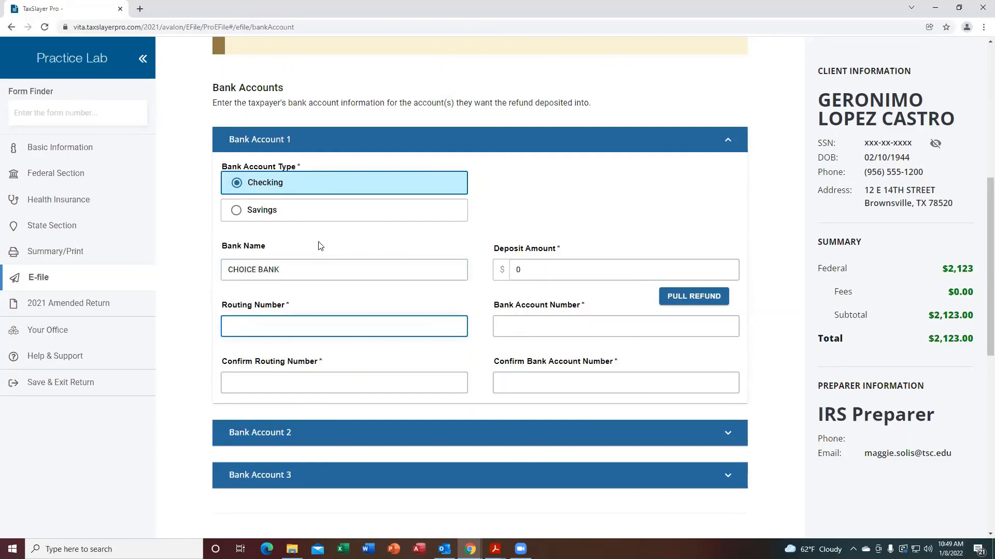
pyautogui.write('111000614')
pyautogui.press('Tab')
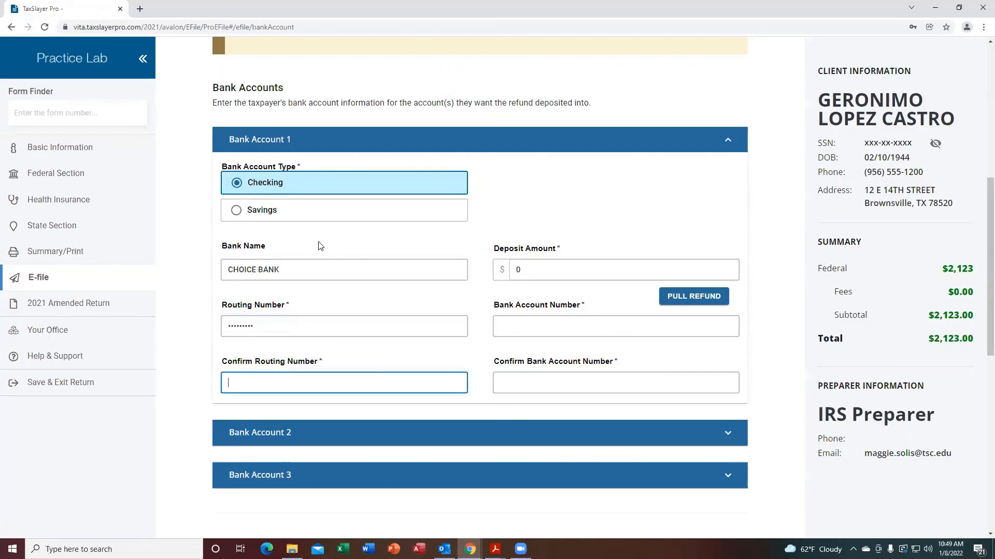
# Confirm the routing number as 111000614 and pull the full refund into the deposit amount.
pyautogui.write('111000614')
pyautogui.press('Tab')
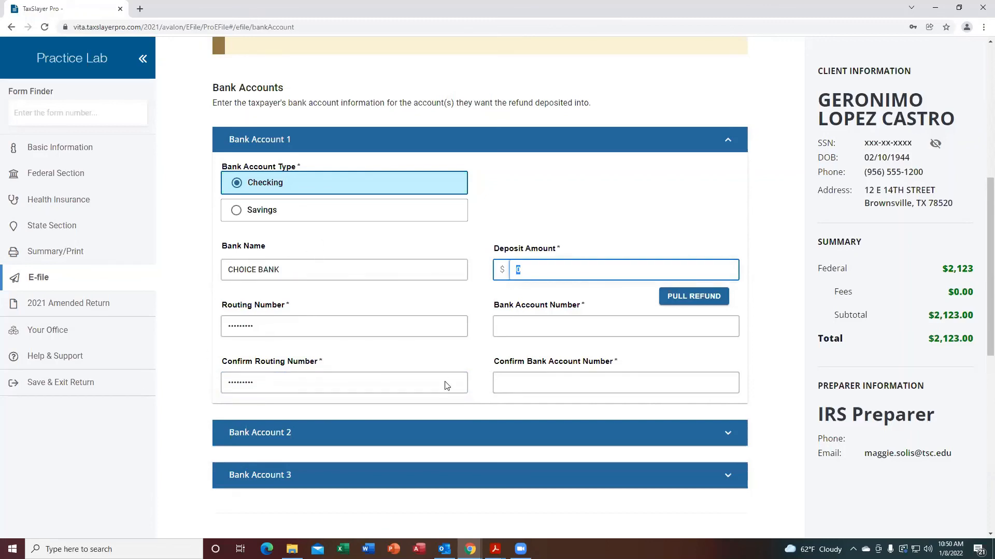
pyautogui.click(684, 301)
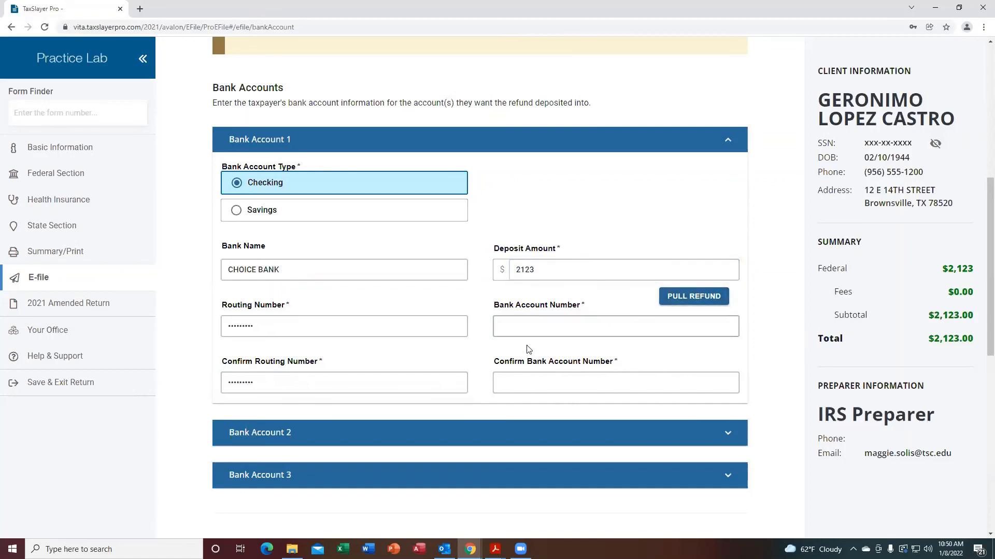
# Enter the bank account number for Bank Account 1 and re-enter it in the confirmation field.
pyautogui.click(518, 329)
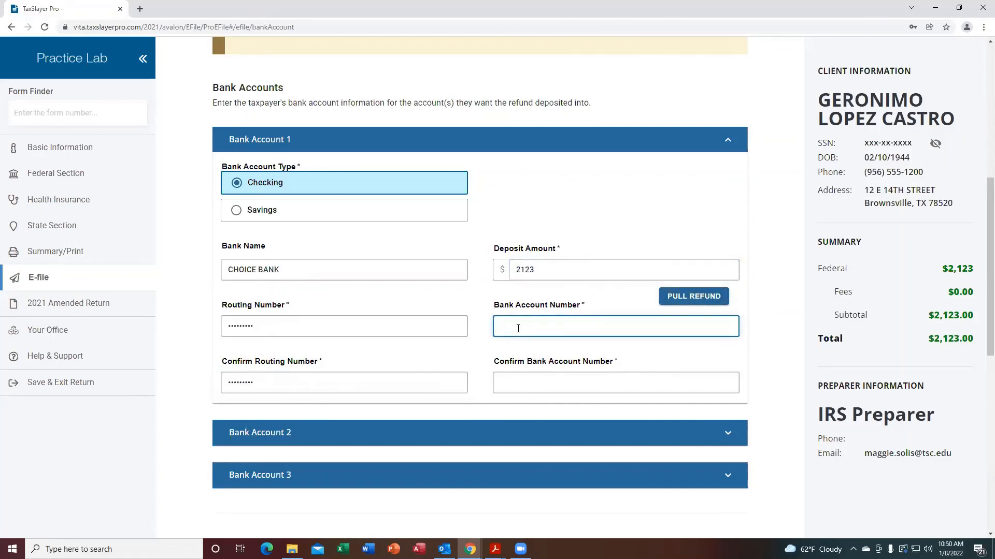
pyautogui.press('Tab')
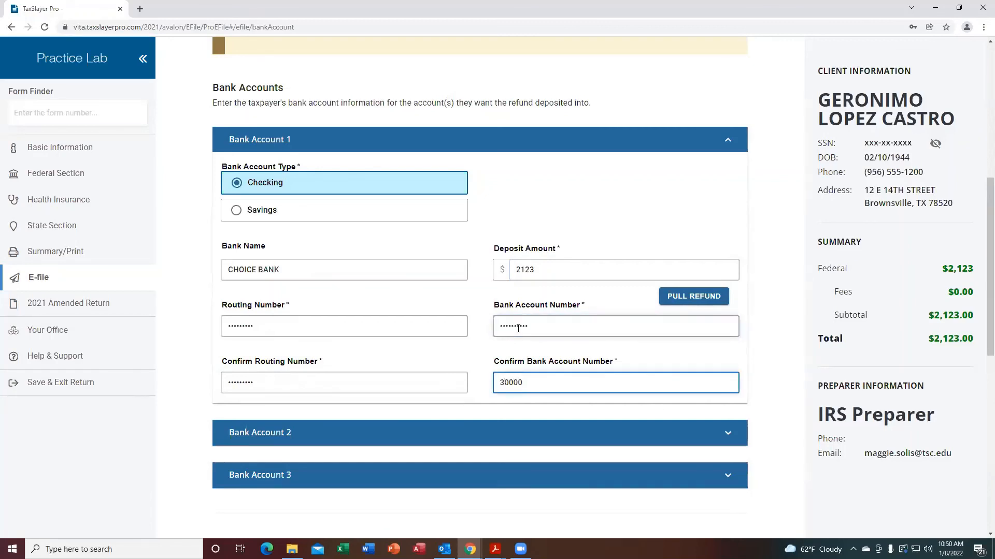
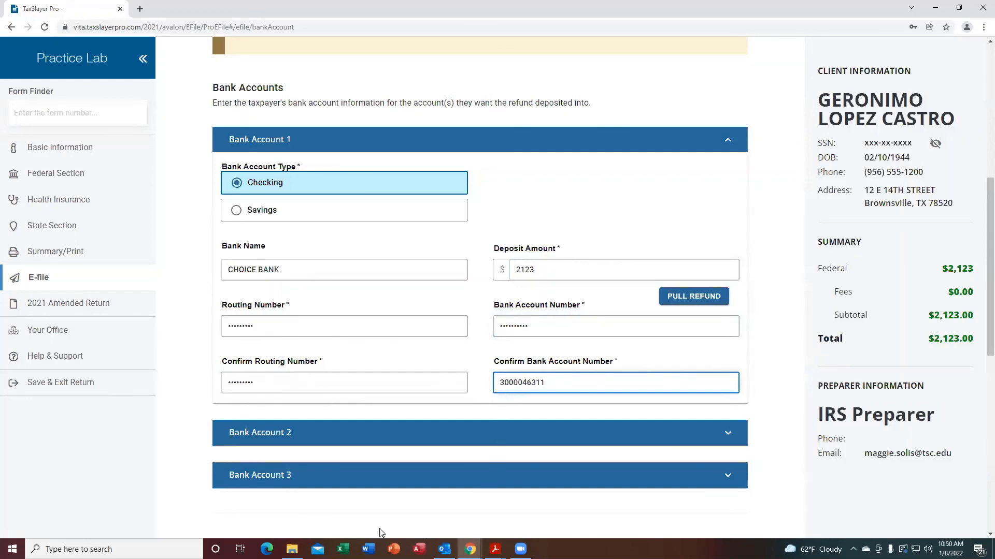
# Continue past the paper check allocation and savings bond sections without entering any amounts.
pyautogui.scroll(-4, 629, 464)
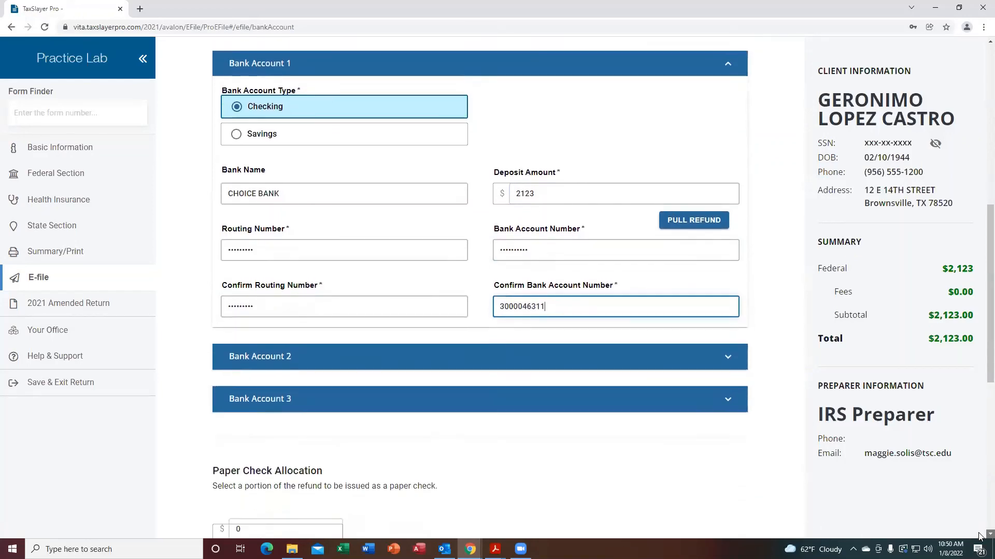
pyautogui.press('Tab')
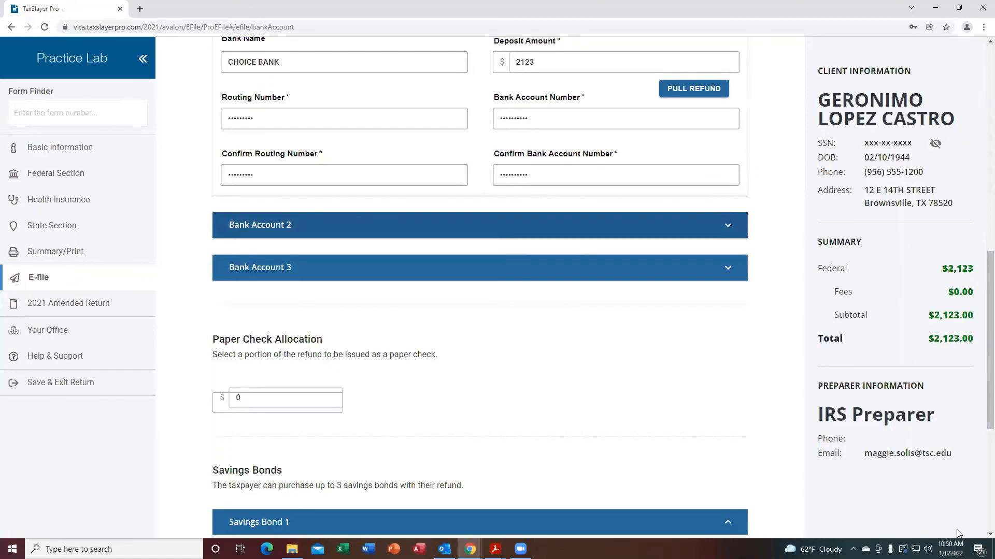
pyautogui.scroll(-3, 979, 538)
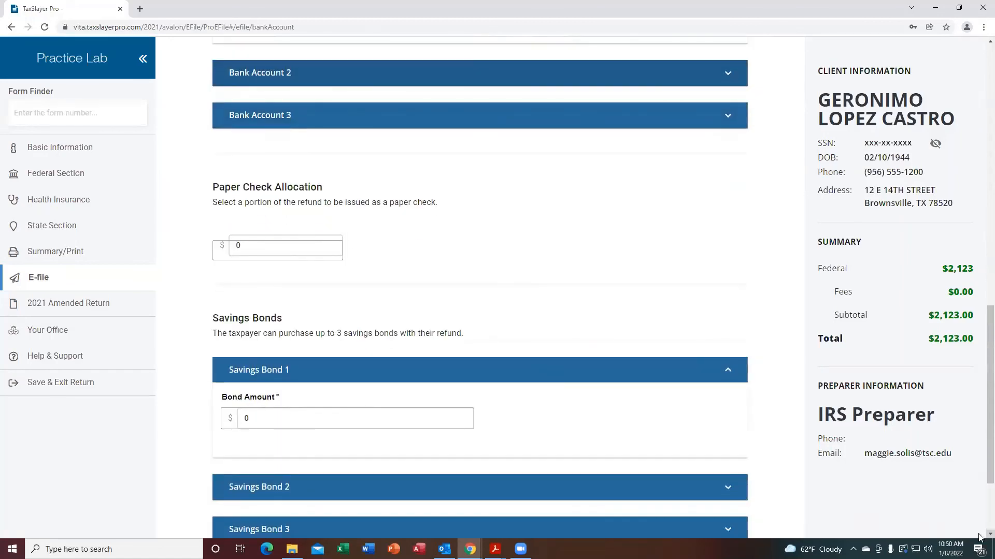
pyautogui.scroll(-2, 979, 537)
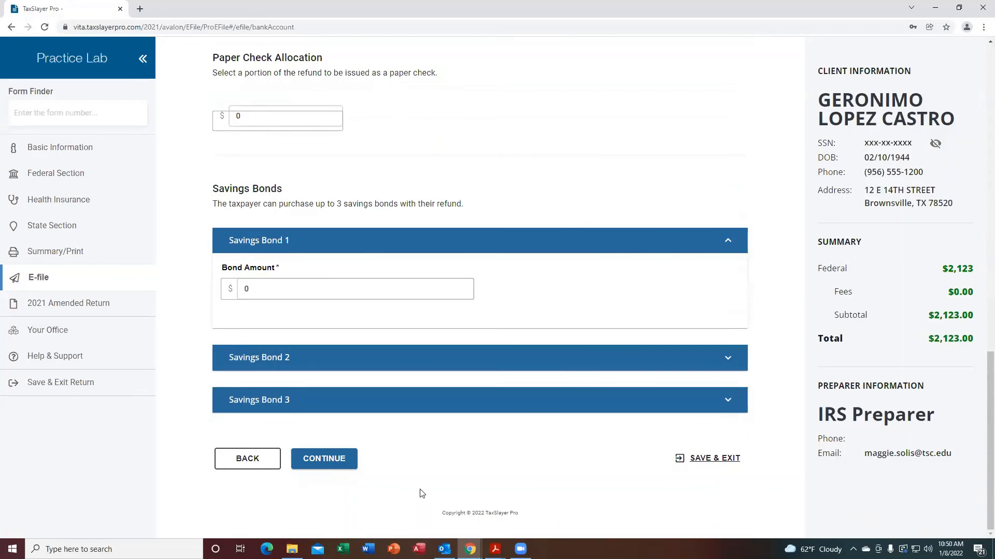
pyautogui.moveTo(980, 371); pyautogui.dragTo(973, 222)
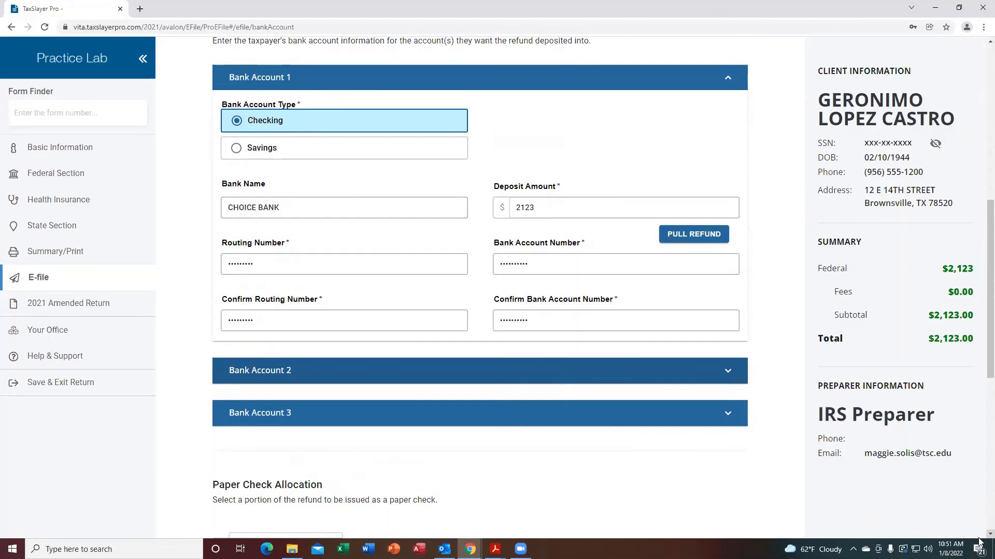
pyautogui.scroll(-8, 979, 537)
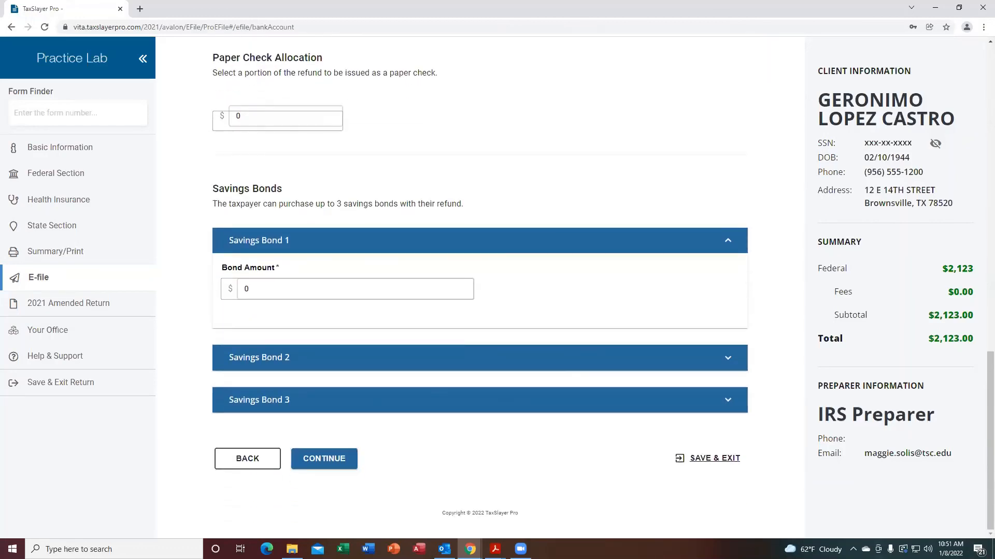
pyautogui.click(332, 465)
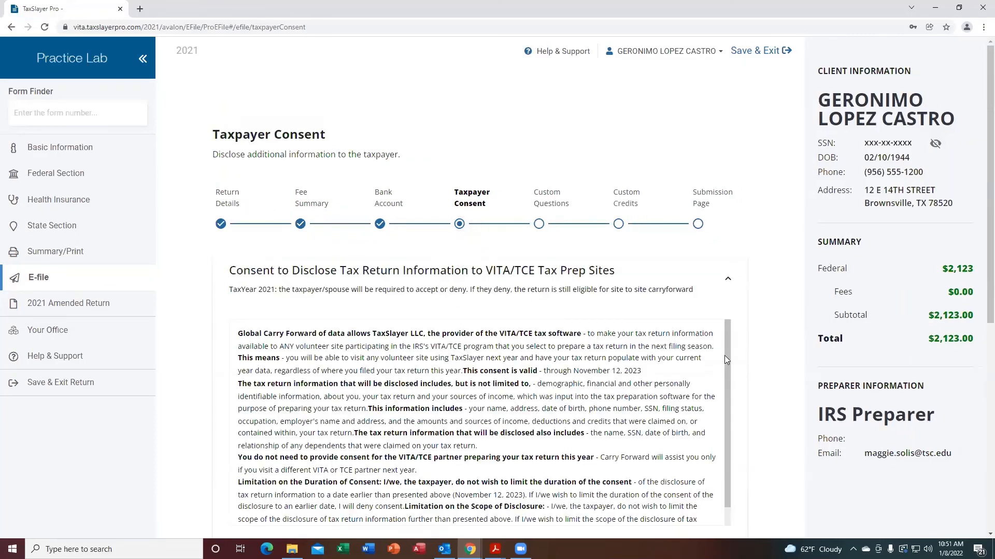
# Read the VITA/TCE disclosure text and accept consent to disclose tax return information.
pyautogui.click(728, 280)
pyautogui.click(727, 279)
pyautogui.moveTo(727, 500); pyautogui.dragTo(727, 518)
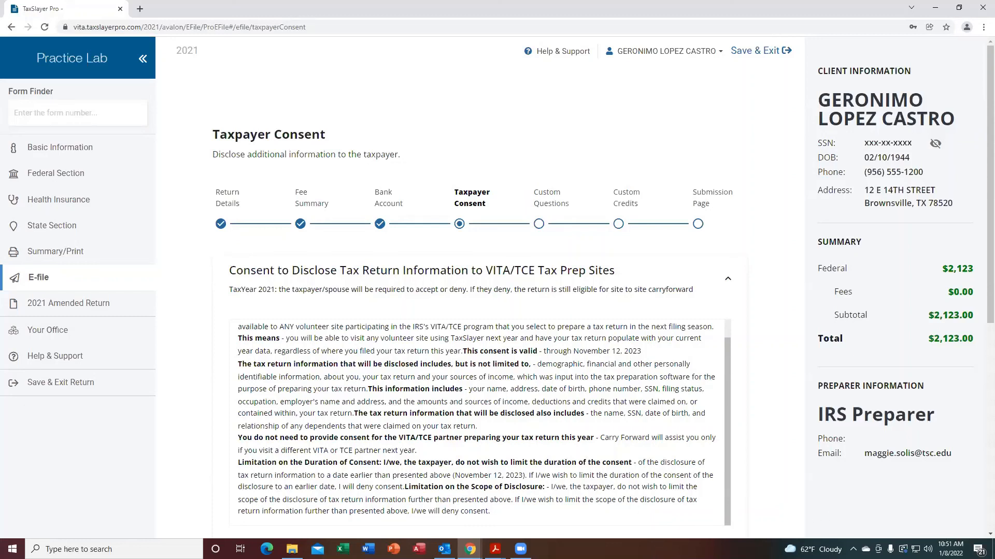
pyautogui.scroll(-4, 978, 537)
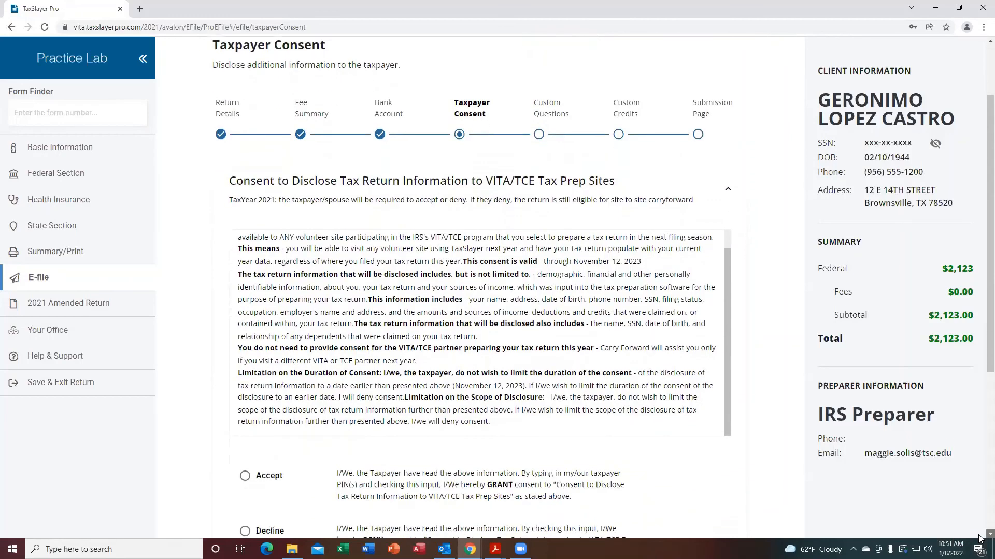
pyautogui.scroll(-1, 978, 535)
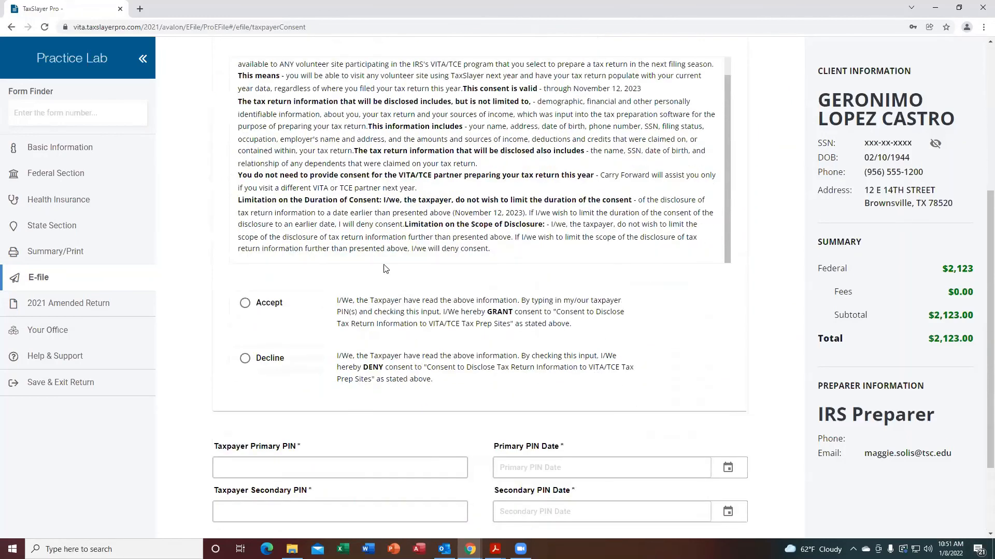
pyautogui.click(245, 304)
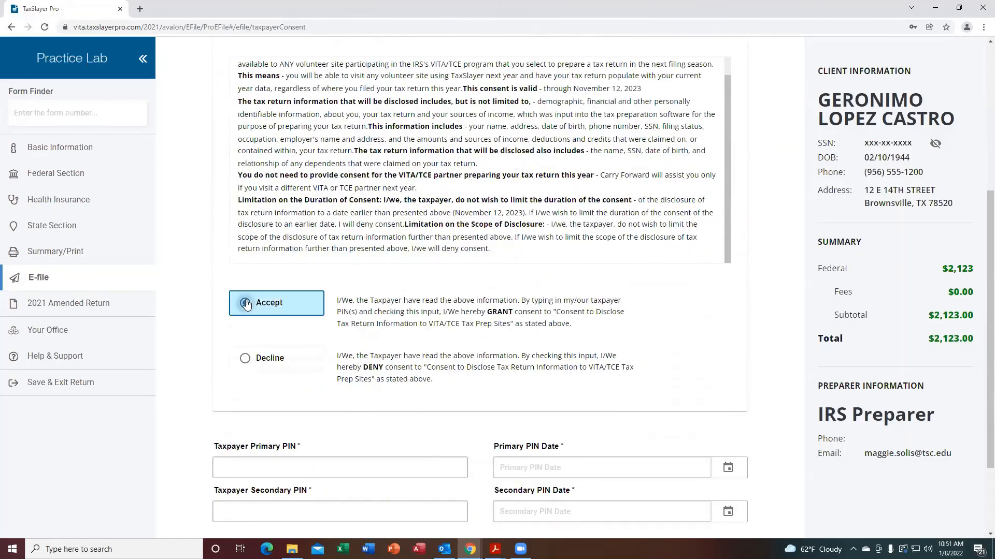
# Enter the taxpayer primary PIN and the taxpayer secondary PIN.
pyautogui.click(245, 467)
pyautogui.write('78520')
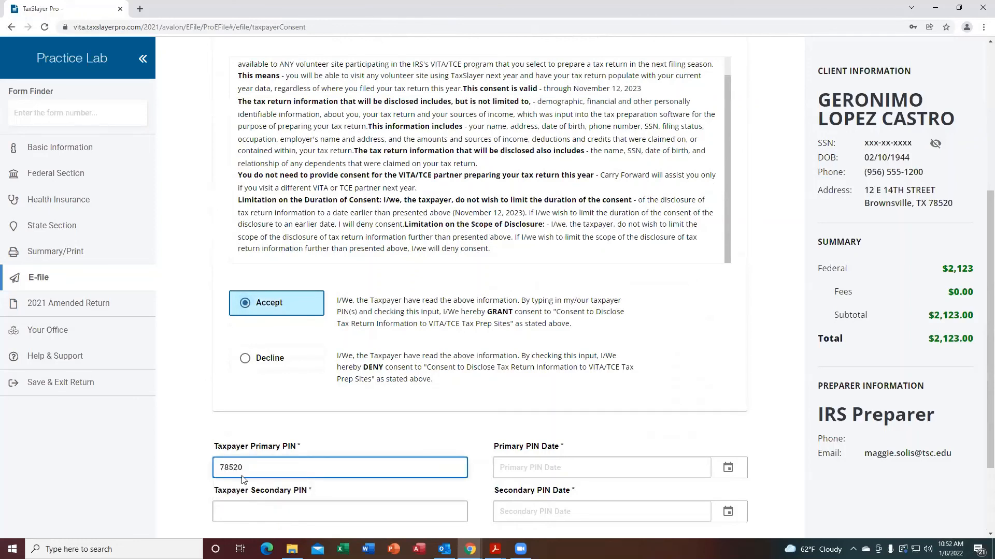
pyautogui.click(242, 512)
pyautogui.write('78520')
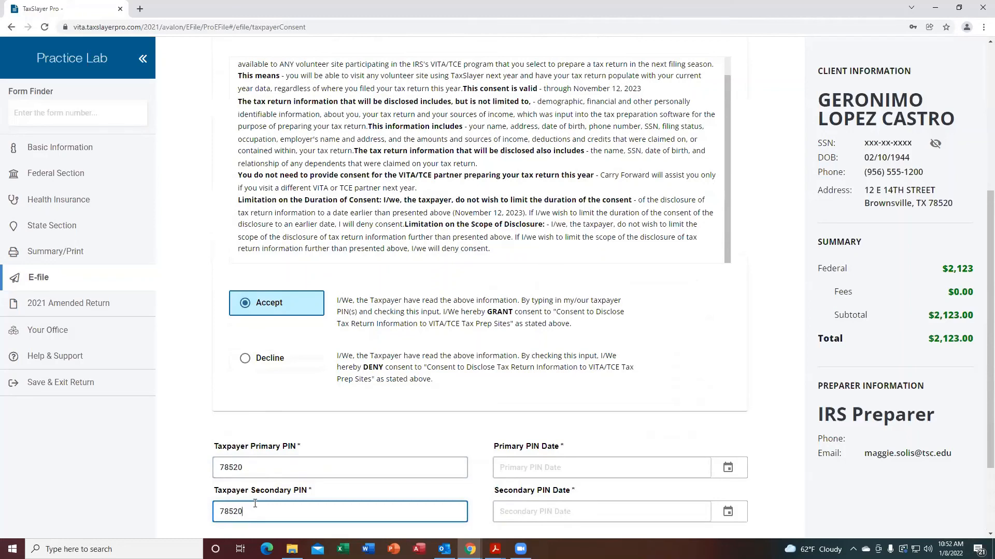
# Set both the primary and secondary PIN dates to 01/08/2022 and continue to the next page.
pyautogui.click(728, 467)
pyautogui.click(666, 446)
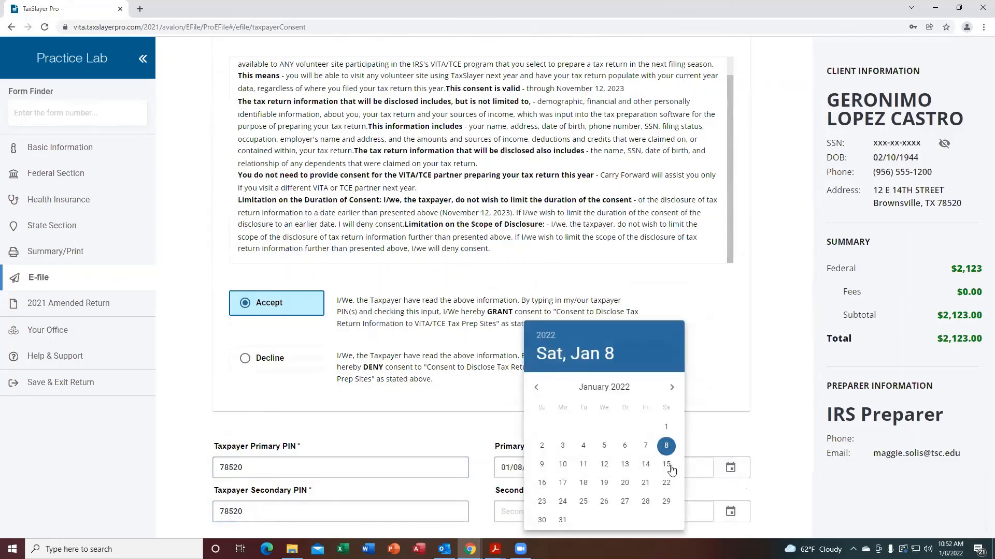
pyautogui.click(726, 511)
pyautogui.click(727, 511)
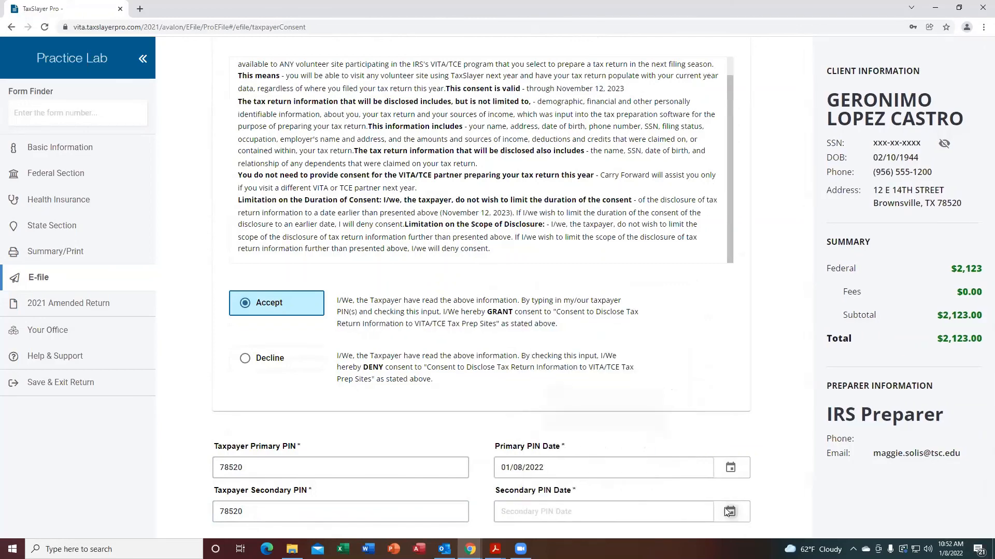
pyautogui.click(666, 446)
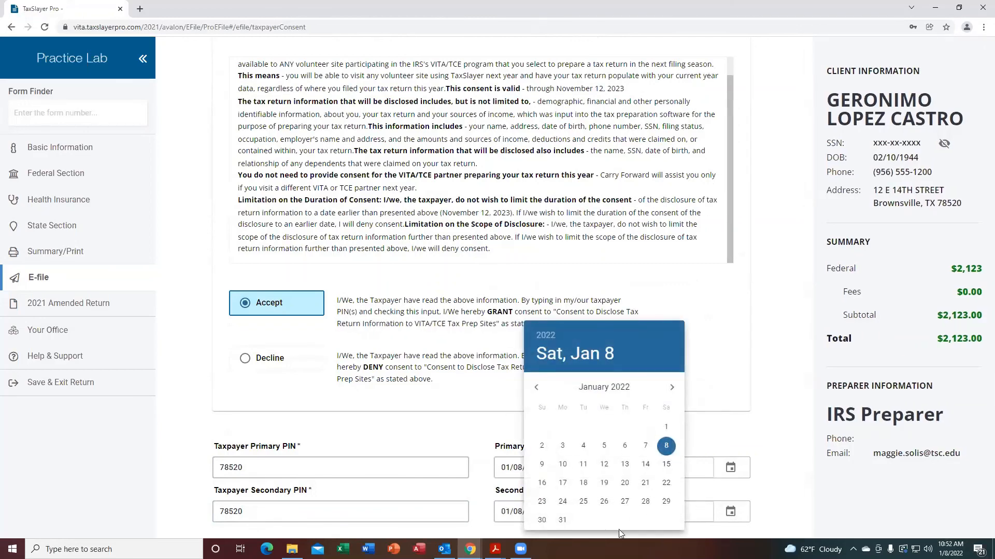
pyautogui.click(824, 503)
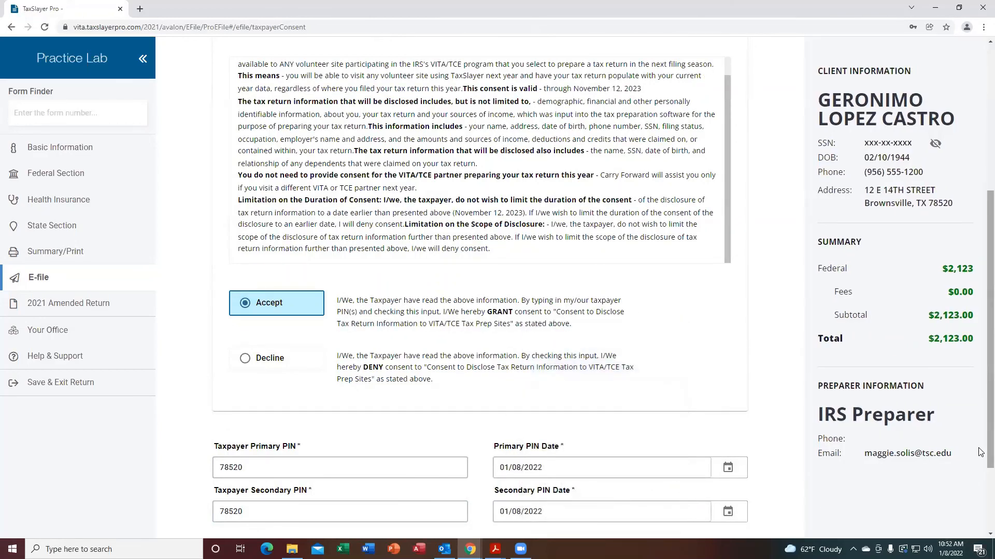
pyautogui.scroll(-1, 980, 513)
pyautogui.scroll(-1, 980, 513)
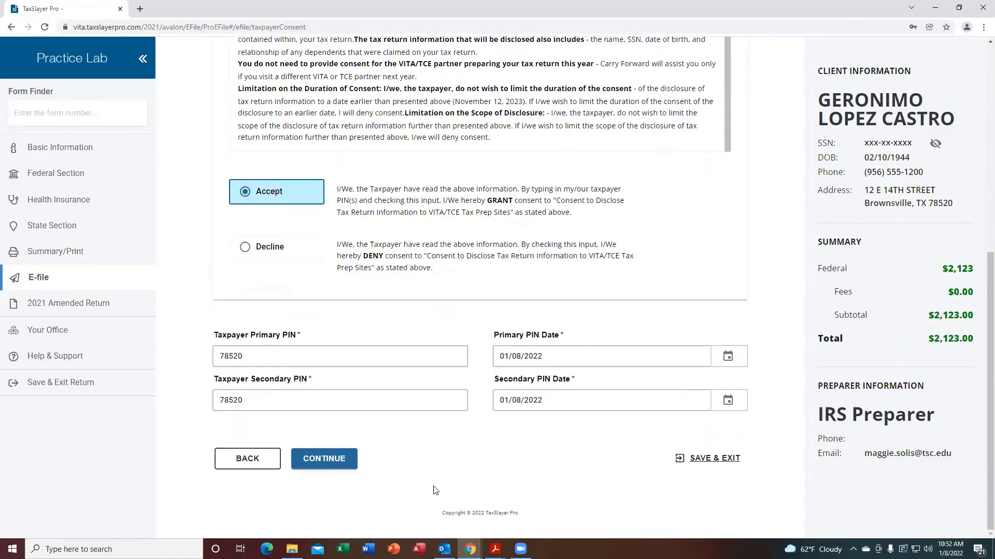
pyautogui.click(323, 465)
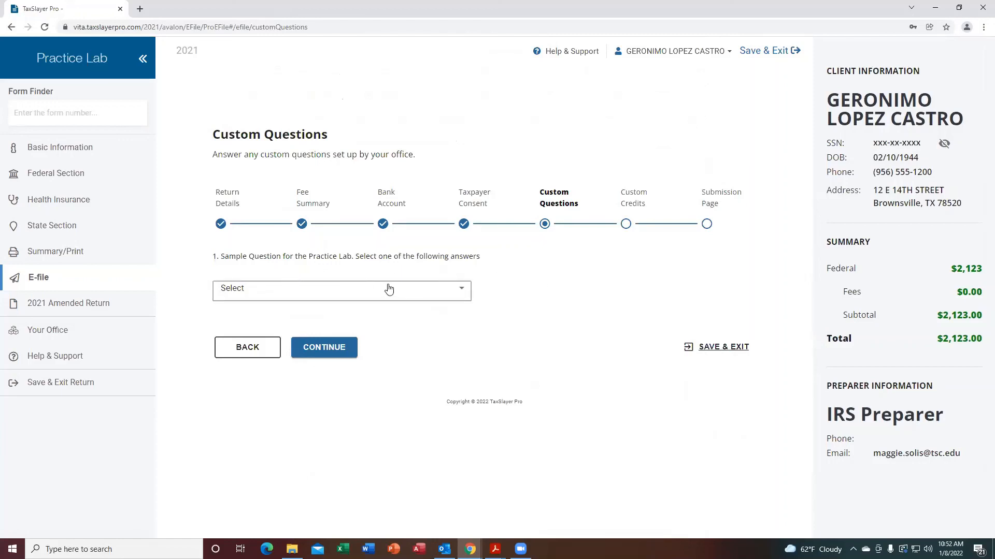
# Continue past the Custom Questions and Custom Credits pages without answering or entering credits.
pyautogui.click(324, 348)
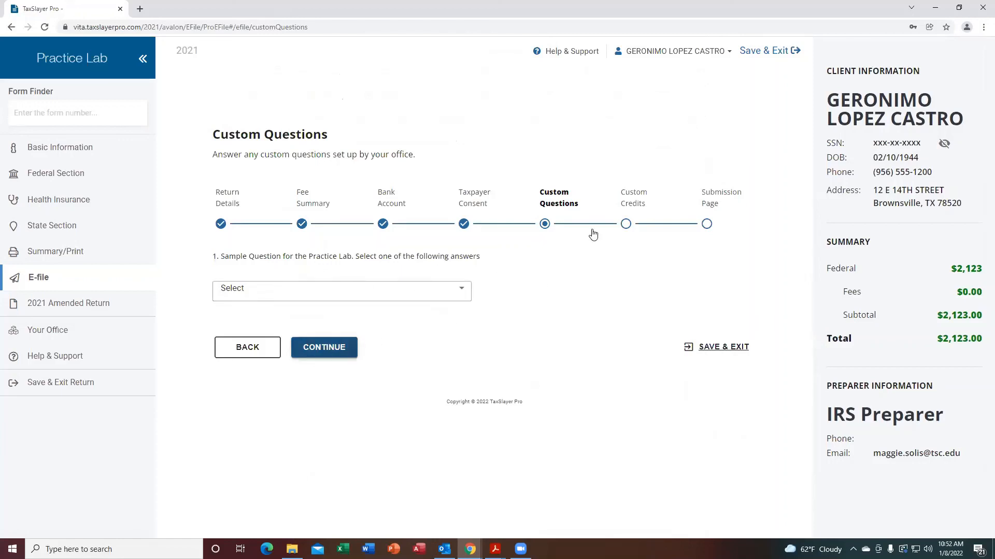
pyautogui.click(325, 347)
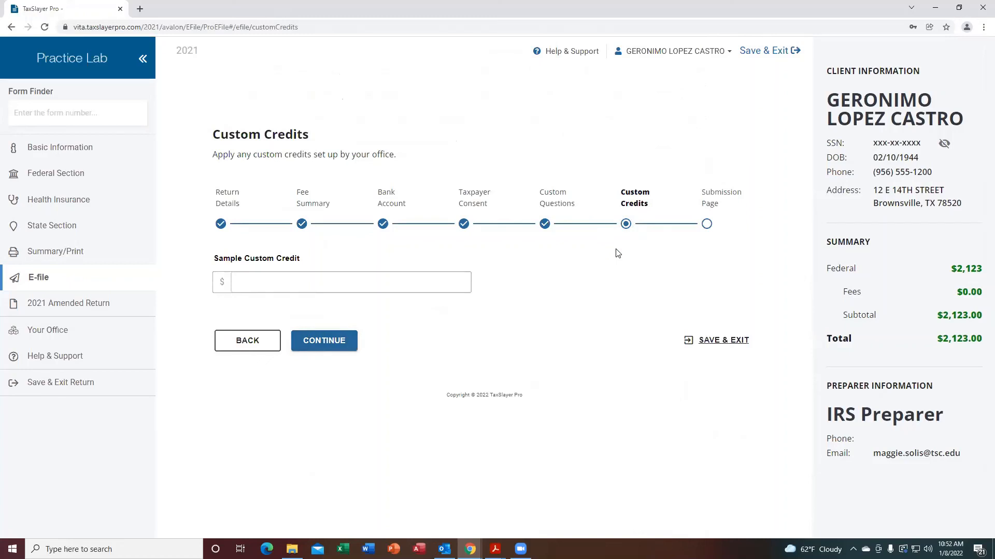
pyautogui.click(322, 343)
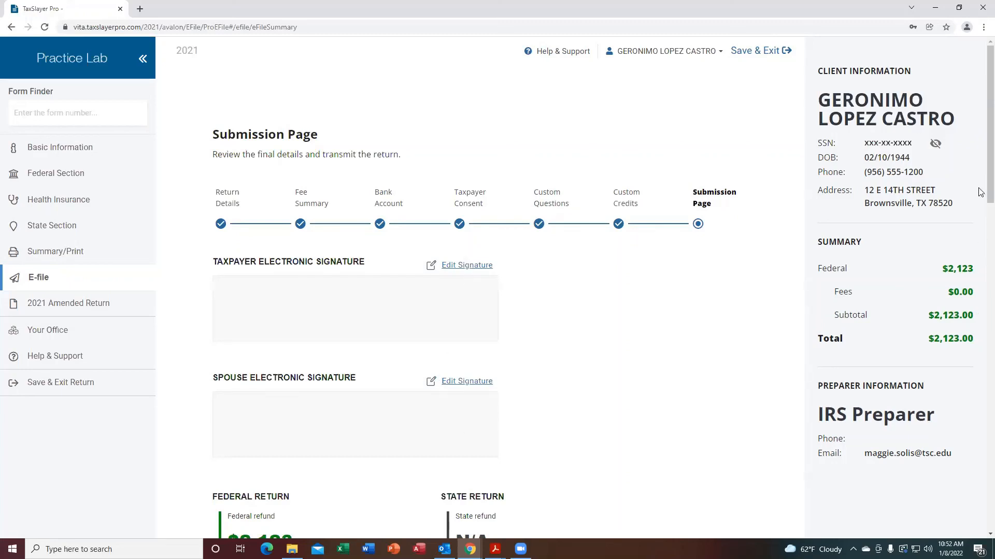
# Review the submission page details and mark the tax return as ready for review.
pyautogui.scroll(-1, 981, 202)
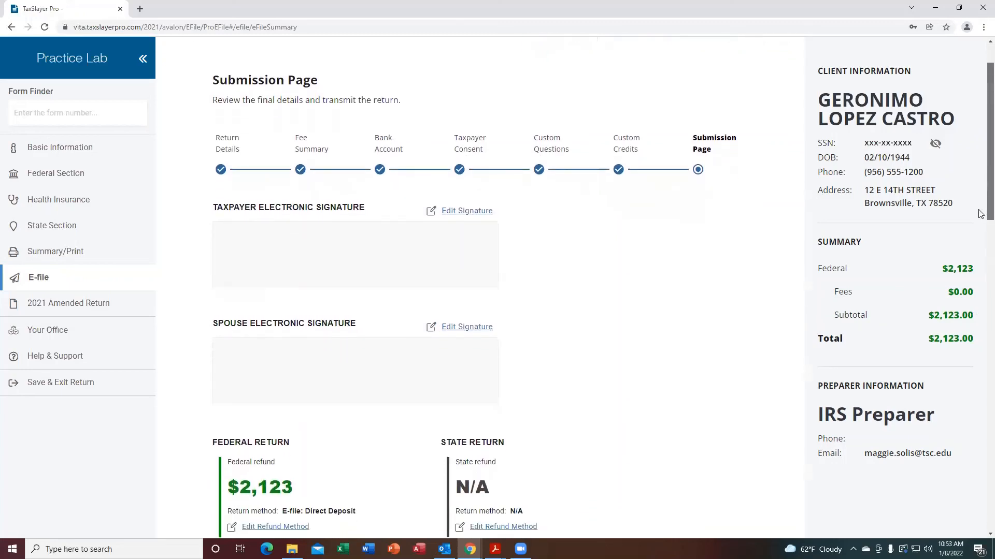
pyautogui.scroll(-4, 981, 213)
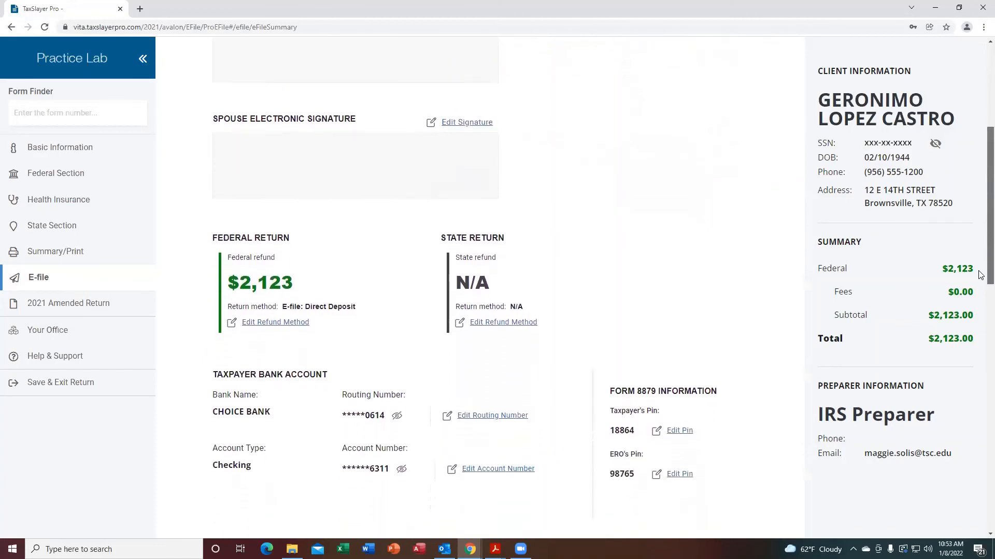
pyautogui.scroll(-4, 980, 275)
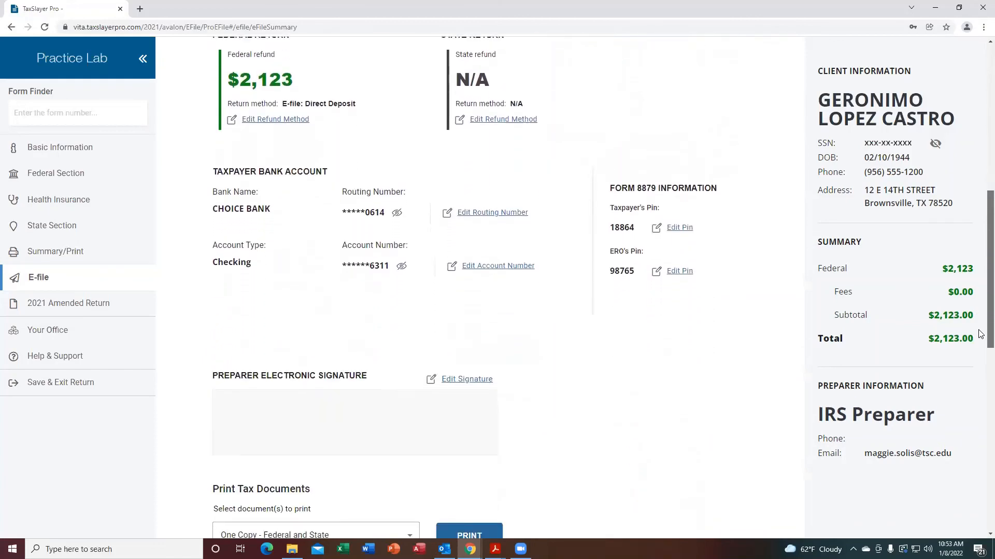
pyautogui.moveTo(978, 330); pyautogui.dragTo(978, 339)
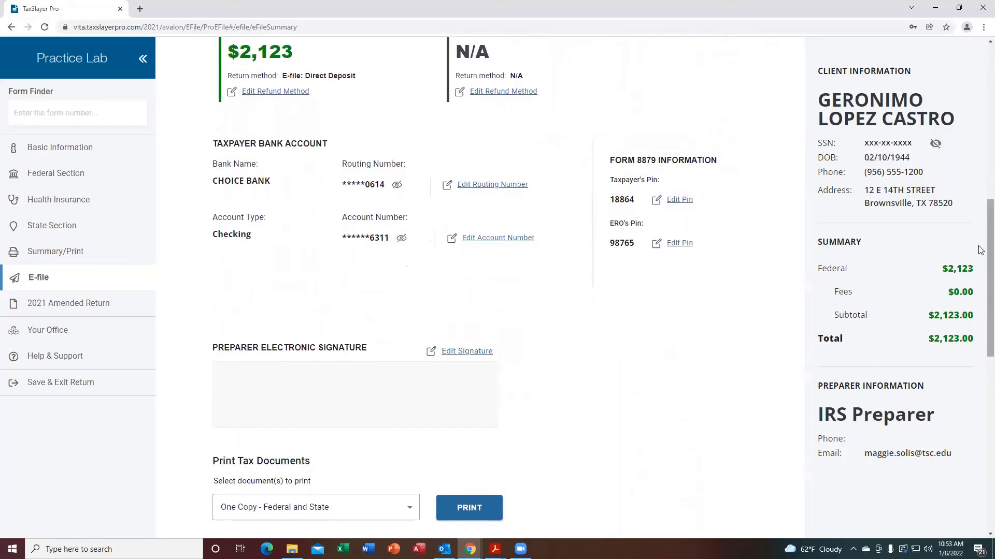
pyautogui.moveTo(979, 248); pyautogui.dragTo(981, 422)
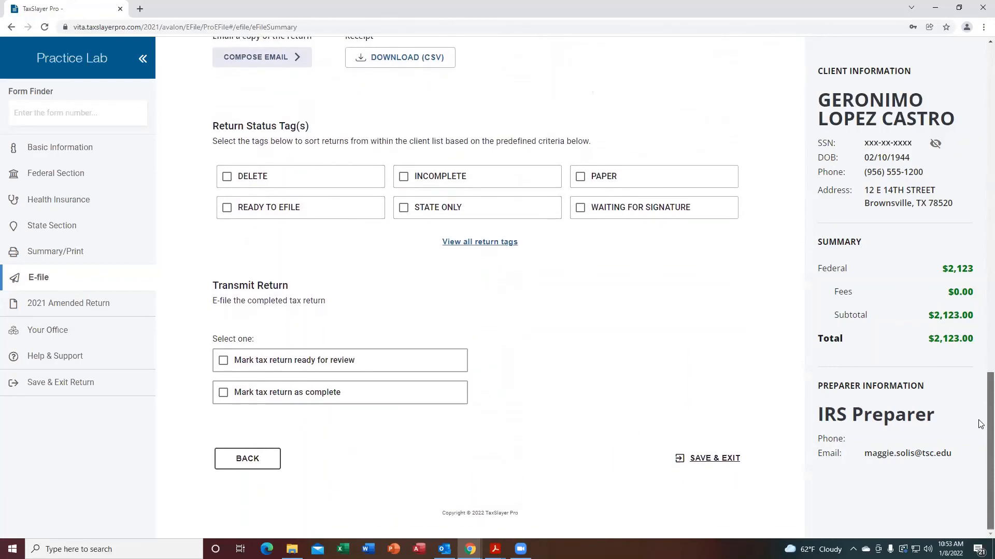
pyautogui.click(224, 361)
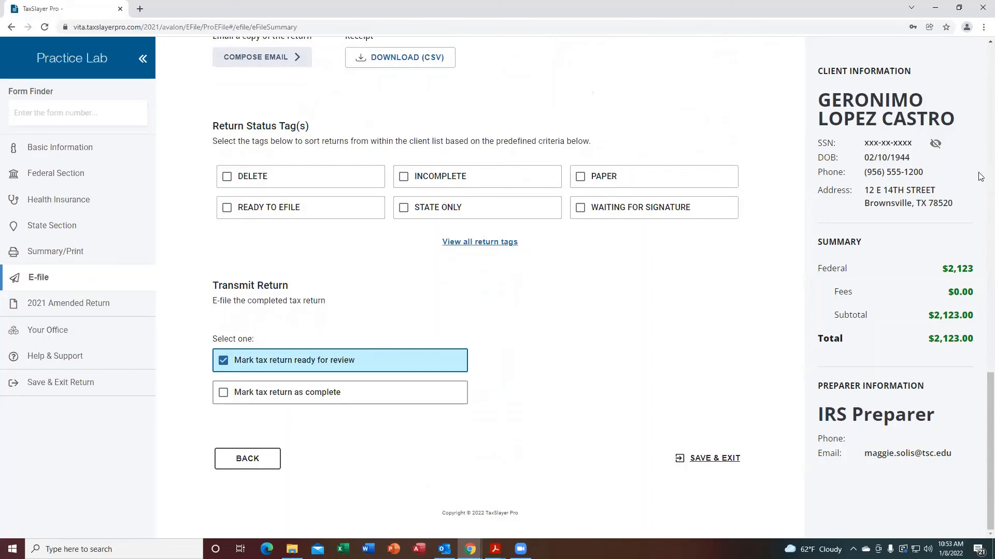
pyautogui.scroll(1, 980, 388)
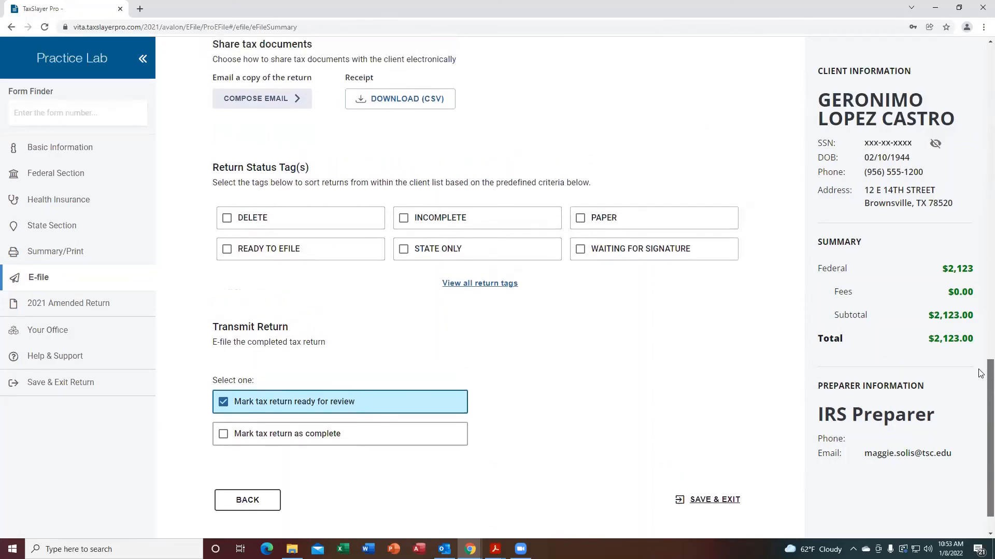
pyautogui.scroll(-1, 980, 404)
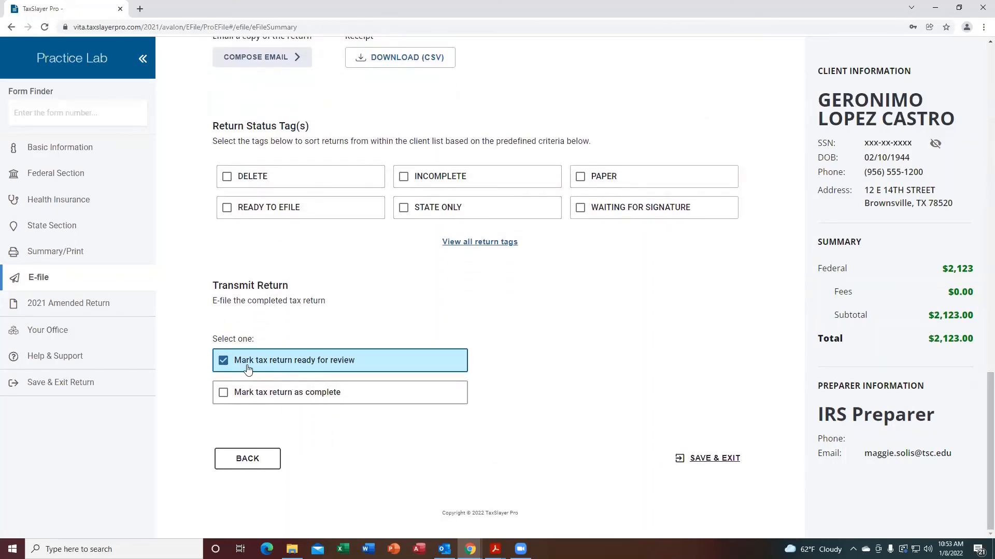